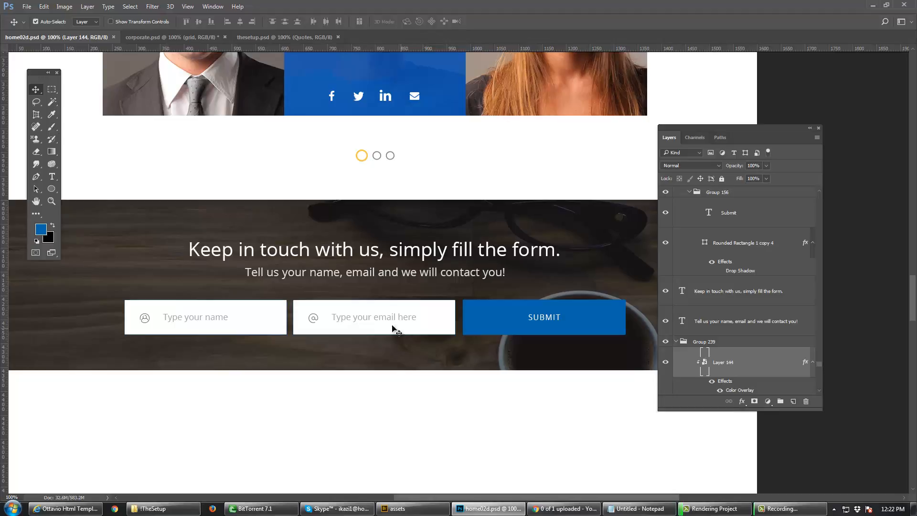
pyautogui.moveTo(278, 310); pyautogui.dragTo(267, 328)
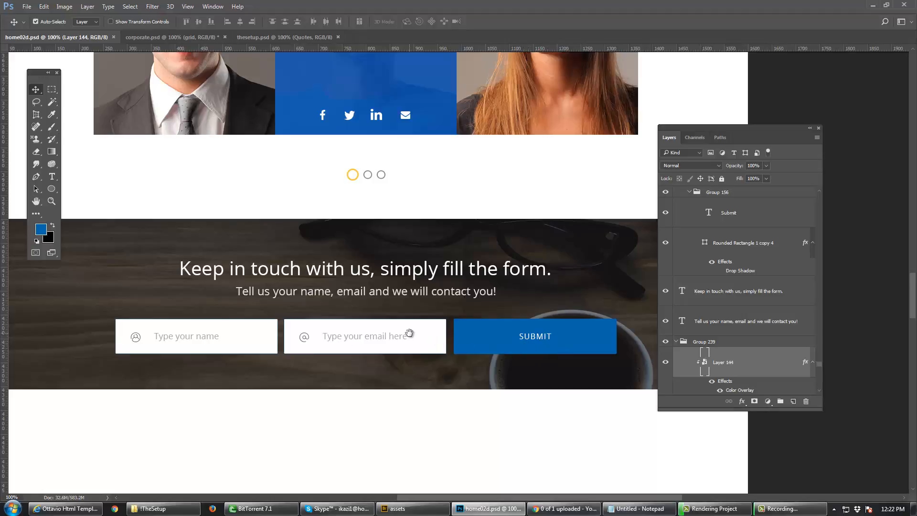
pyautogui.moveTo(410, 333)
pyautogui.mouseDown()
pyautogui.moveTo(434, 331)
pyautogui.moveTo(420, 334)
pyautogui.mouseUp()
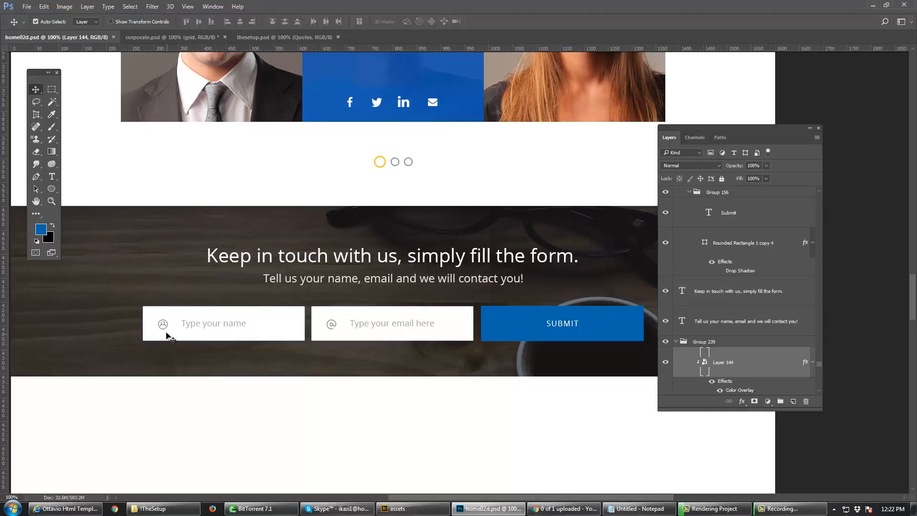
pyautogui.click(51, 201)
pyautogui.press('b')
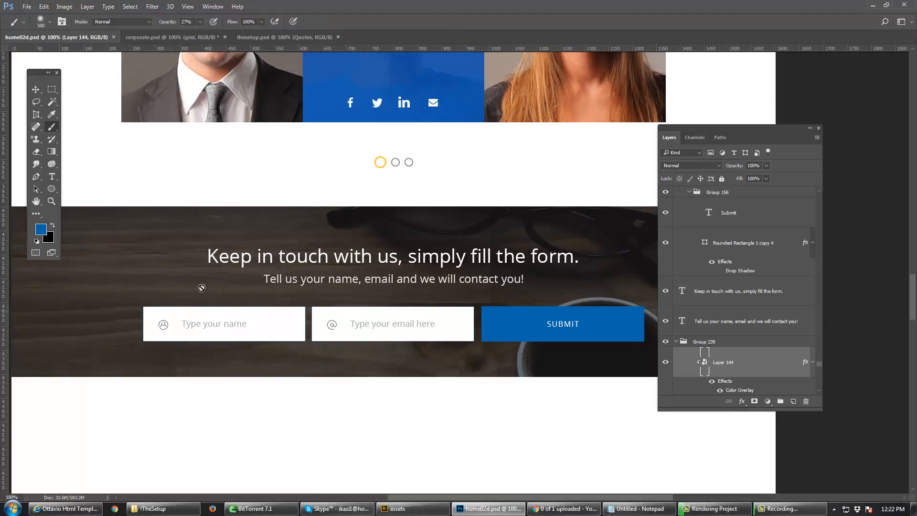
# Step: Open the Flaticon CC extension, look over its icon list and the saved collections, and close it
pyautogui.click(212, 6)
pyautogui.moveTo(240, 49)
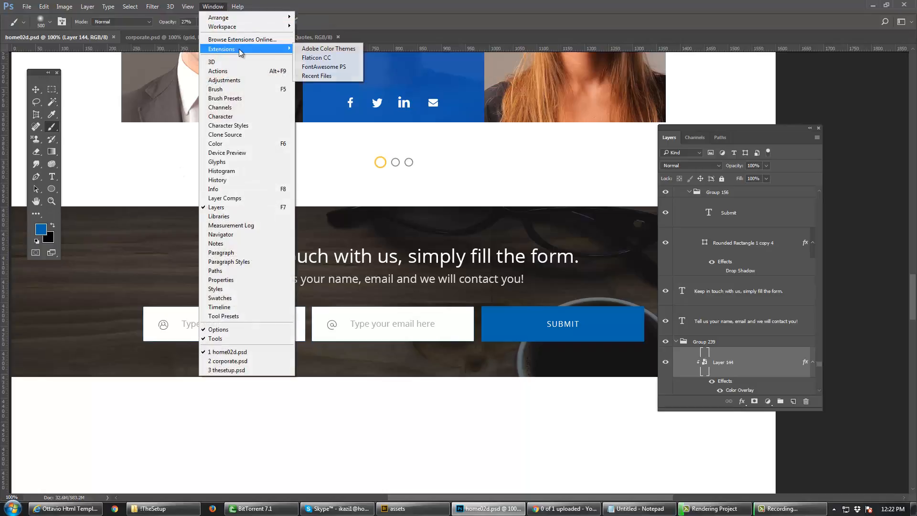
pyautogui.click(330, 64)
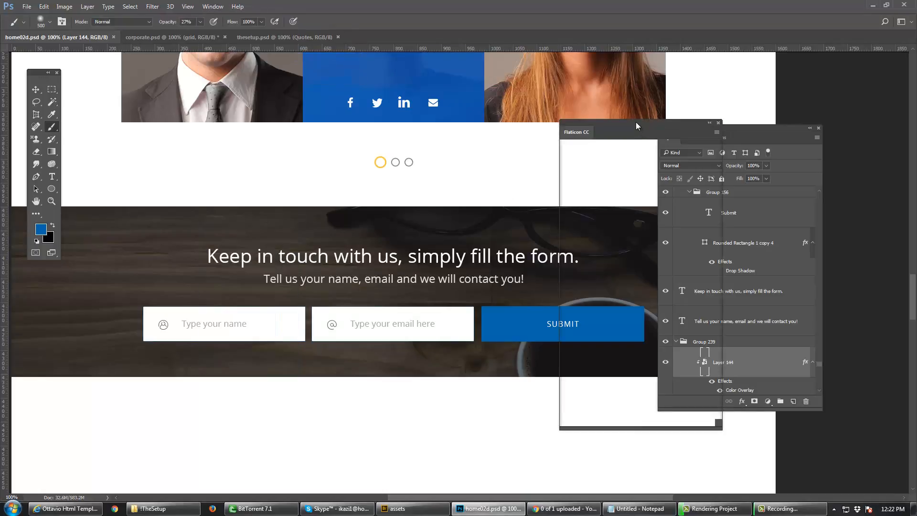
pyautogui.moveTo(639, 128); pyautogui.dragTo(497, 123)
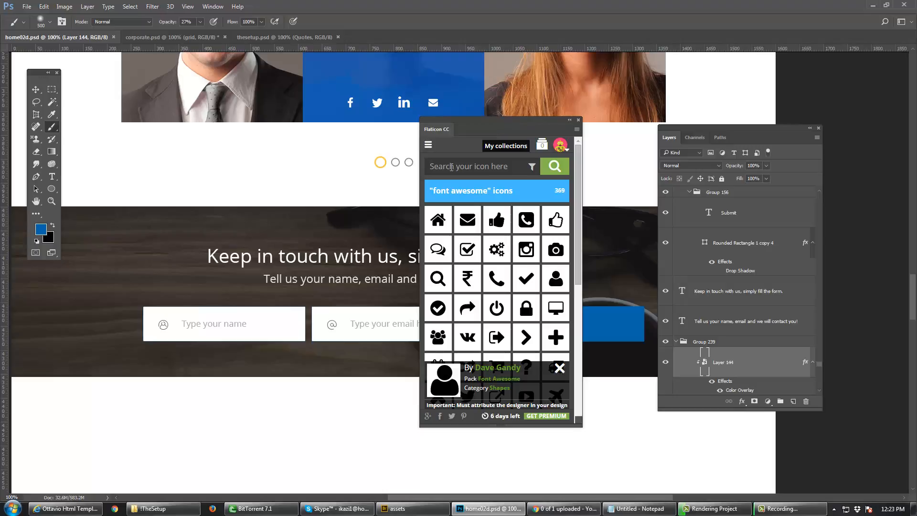
pyautogui.click(568, 151)
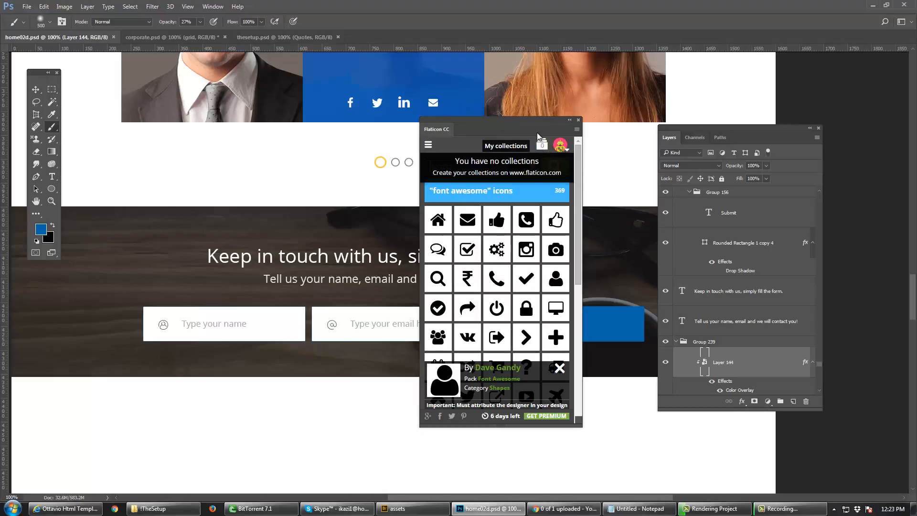
pyautogui.moveTo(536, 120); pyautogui.dragTo(623, 139)
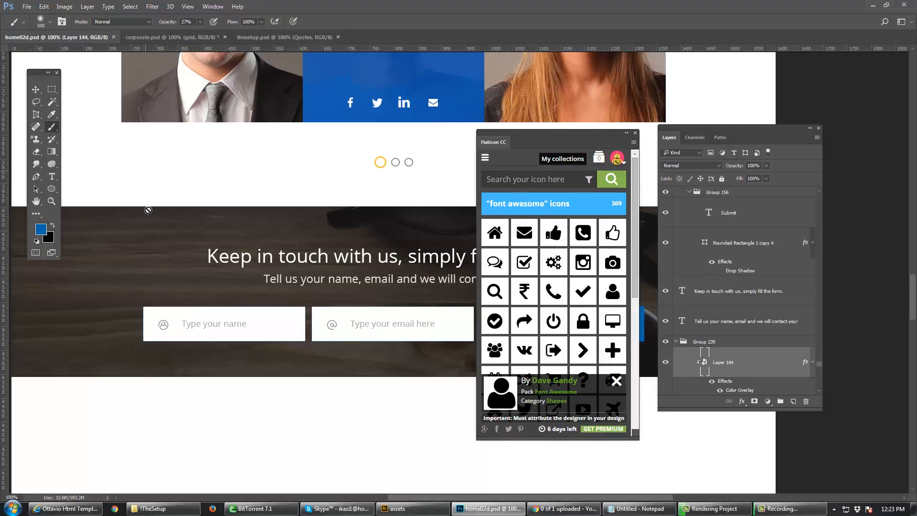
pyautogui.click(38, 90)
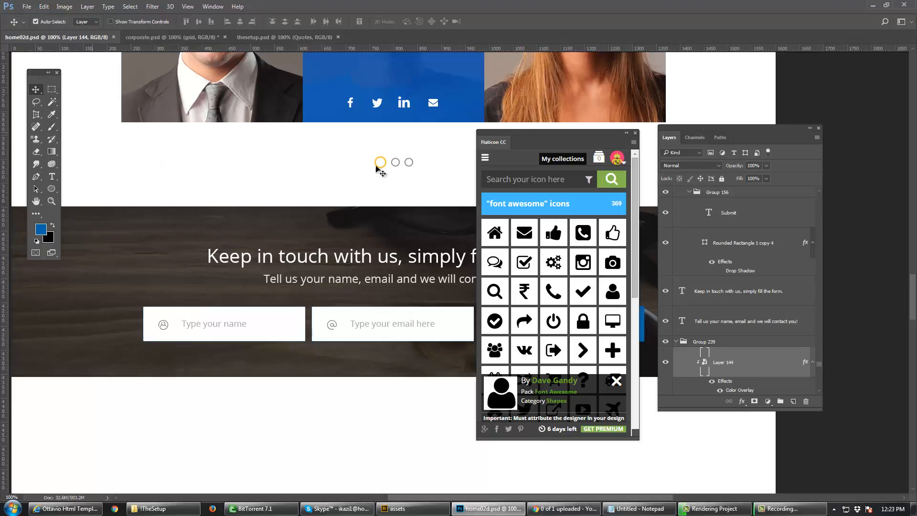
pyautogui.click(636, 133)
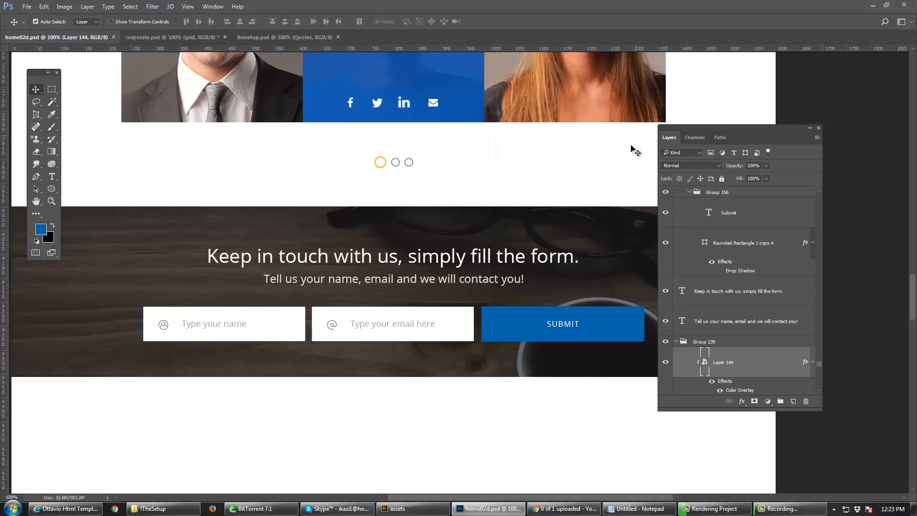
pyautogui.doubleClick(55, 204)
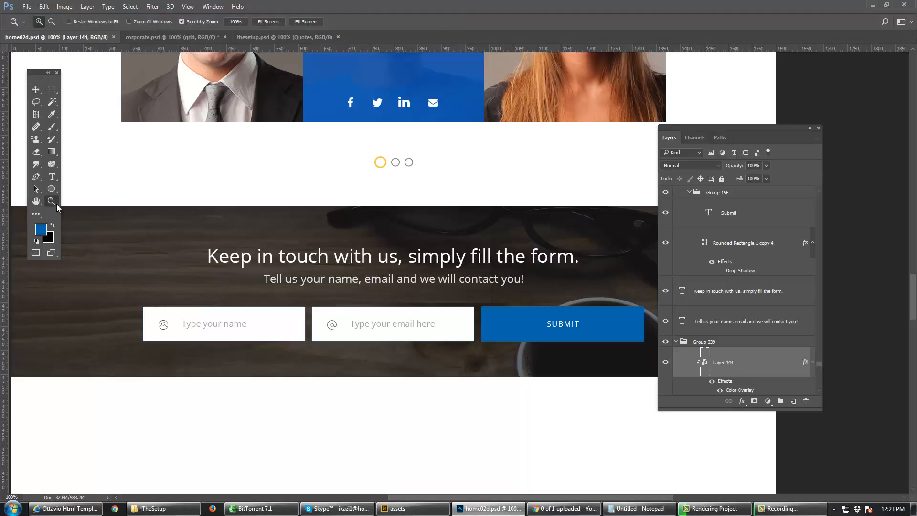
pyautogui.press('v')
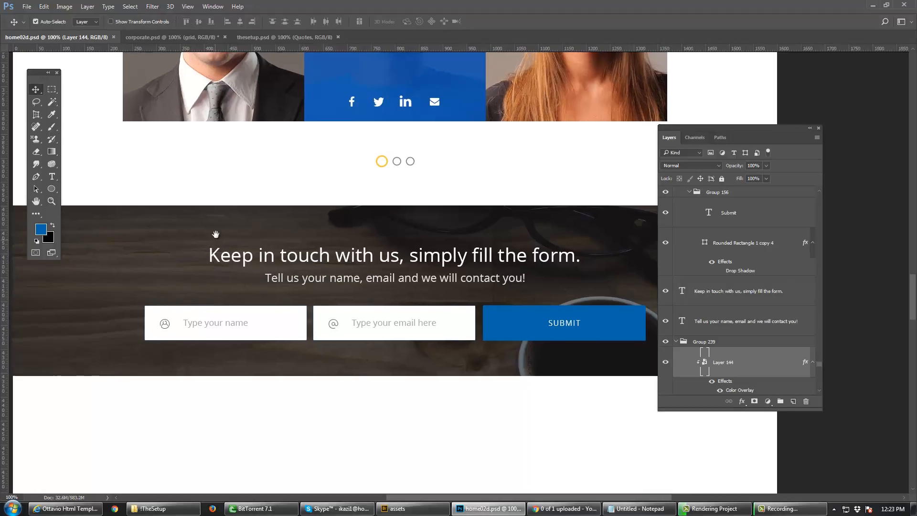
pyautogui.scroll(-2, 213, 231)
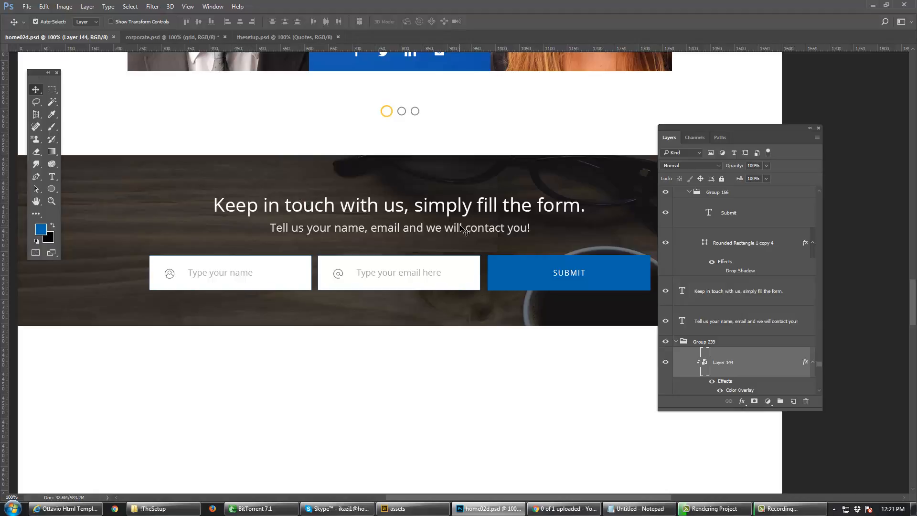
pyautogui.moveTo(461, 224); pyautogui.dragTo(453, 265)
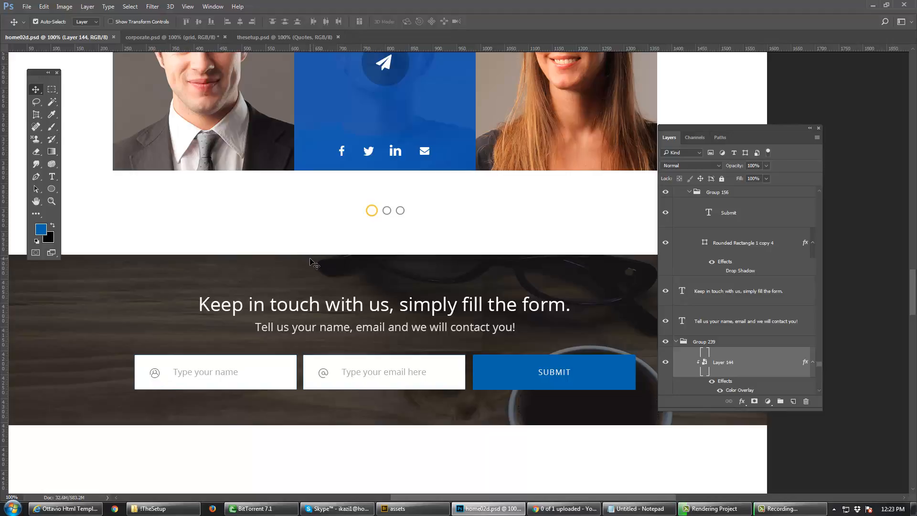
pyautogui.scroll(-1, 312, 276)
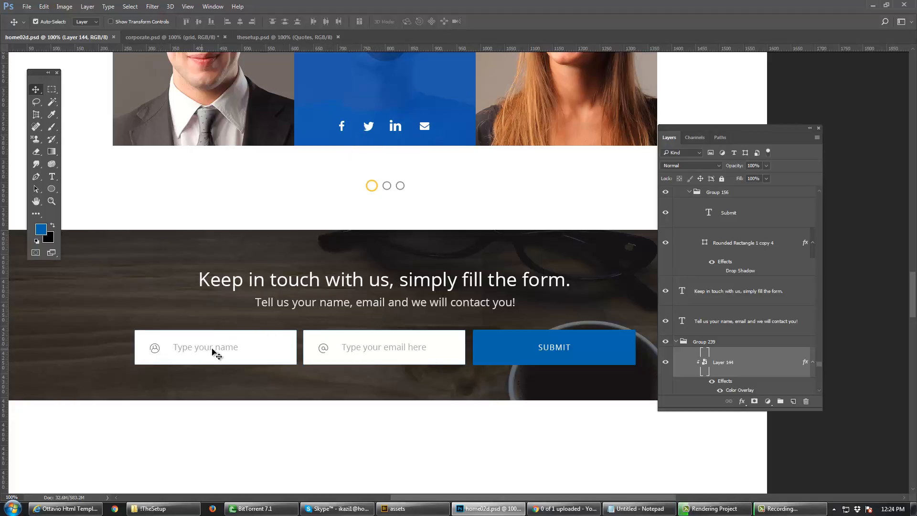
# Step: Open the FontAwesome PS extension and search its icons for "fa-n"
pyautogui.click(221, 6)
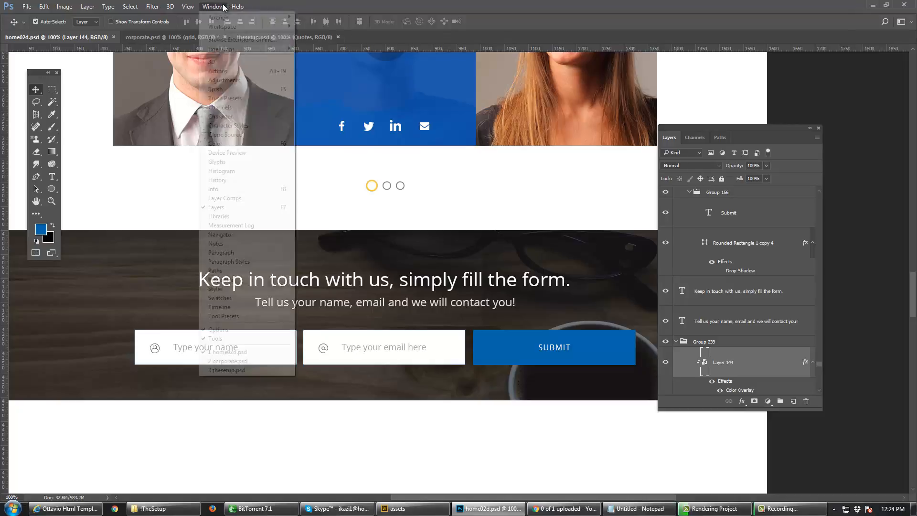
pyautogui.moveTo(234, 48)
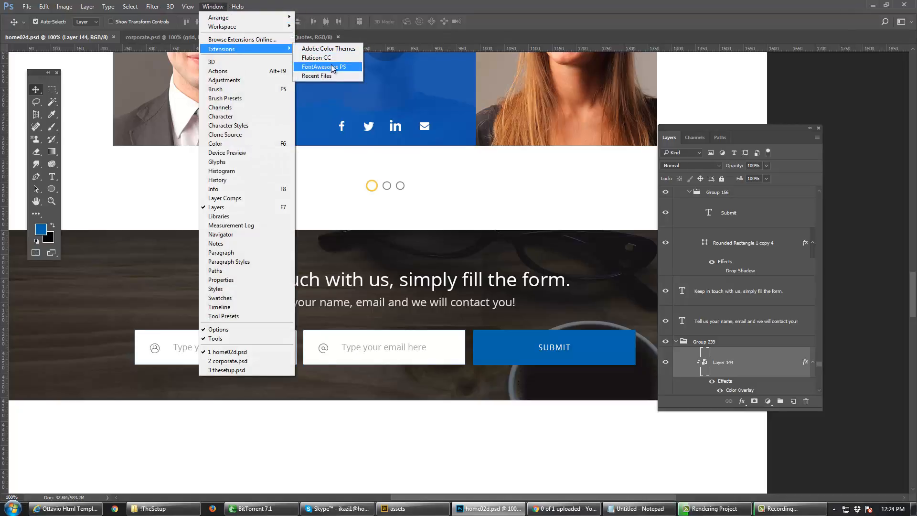
pyautogui.click(330, 68)
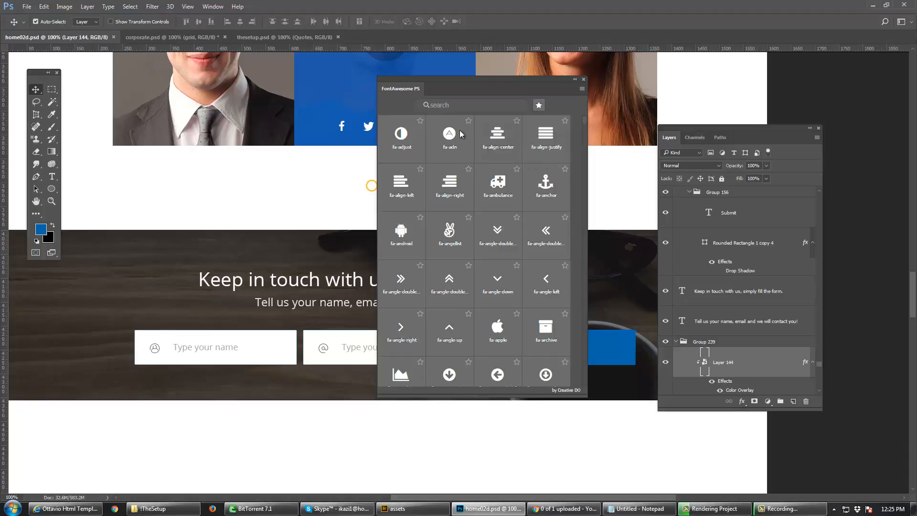
pyautogui.click(455, 106)
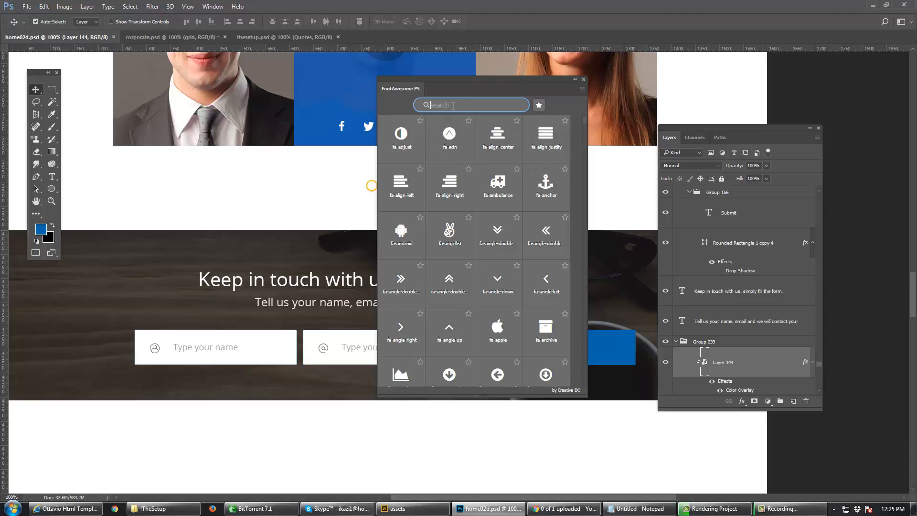
pyautogui.write('fa-na')
pyautogui.press('BackSpace')
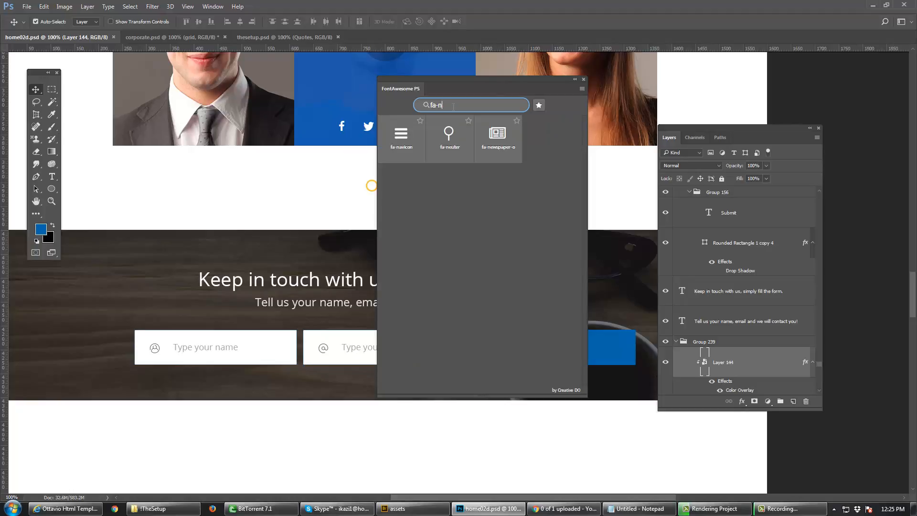
# Step: Clear the icon search and look for "name" in the FontAwesome icons
pyautogui.press('BackSpace')
pyautogui.press('BackSpace')
pyautogui.press('BackSpace')
pyautogui.press('BackSpace')
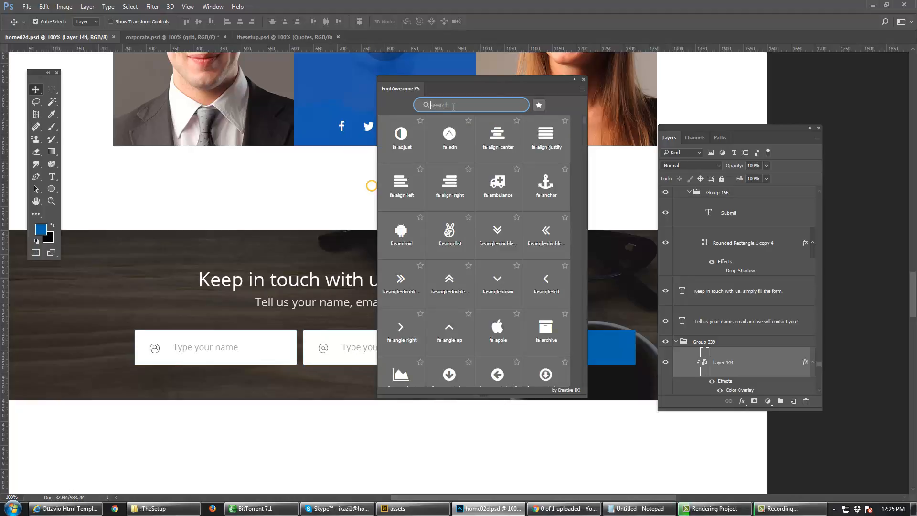
pyautogui.write('name')
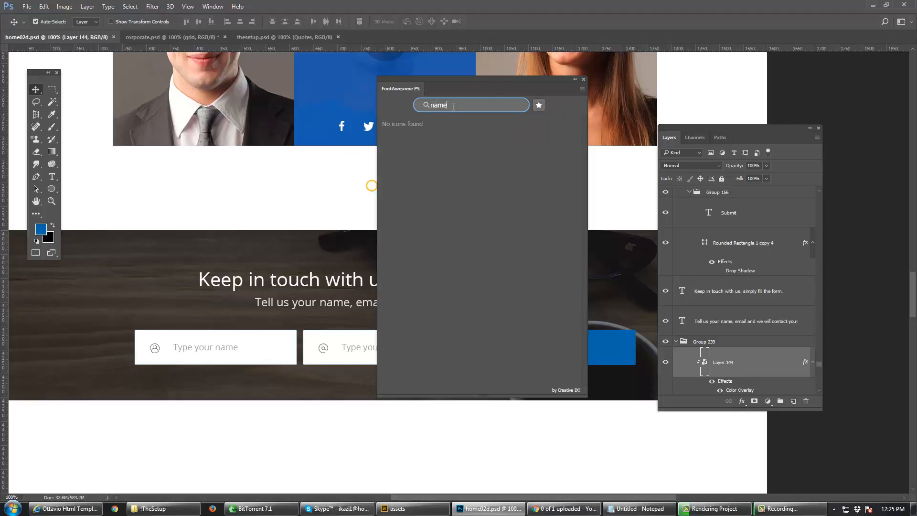
# Step: Replace the search term with "fa-u" to find the user icons in the FontAwesome list
pyautogui.press('BackSpace')
pyautogui.press('BackSpace')
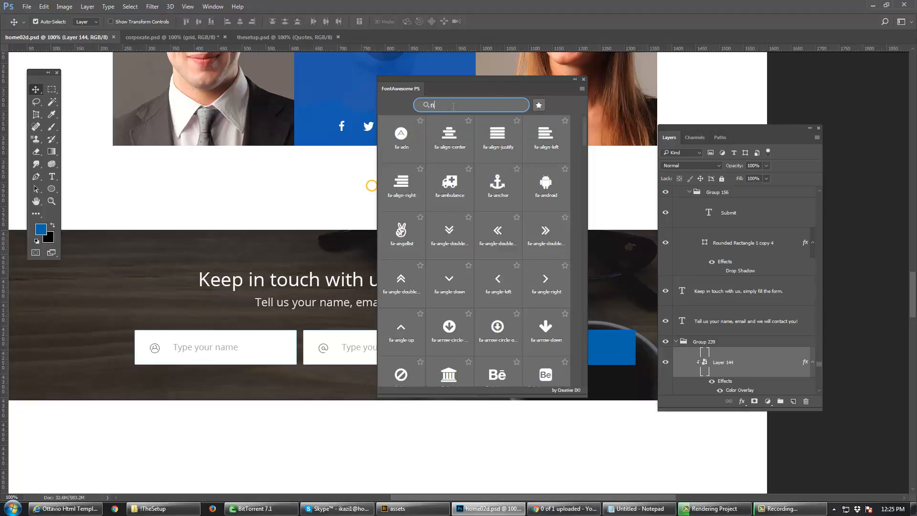
pyautogui.press('BackSpace')
pyautogui.write('fa')
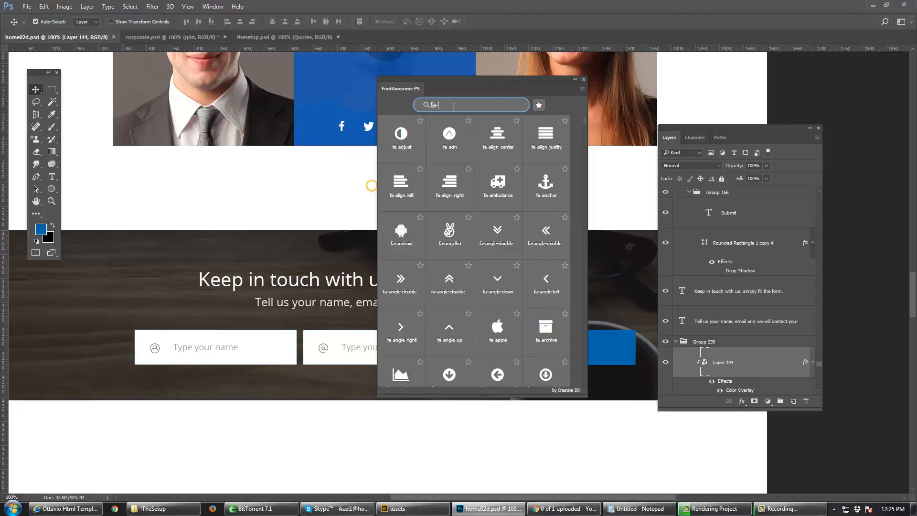
pyautogui.write('-u')
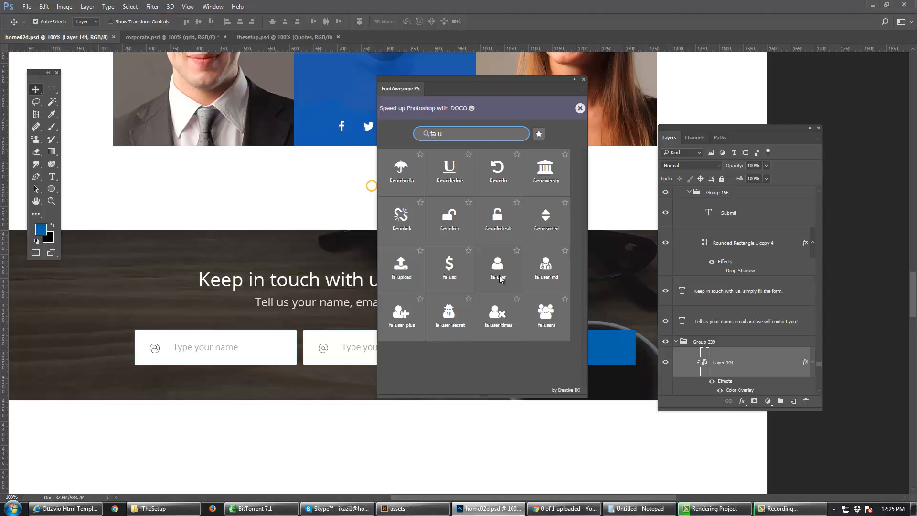
# Step: Close the FontAwesome PS extension and display the Glyphs panel
pyautogui.click(583, 79)
pyautogui.click(213, 6)
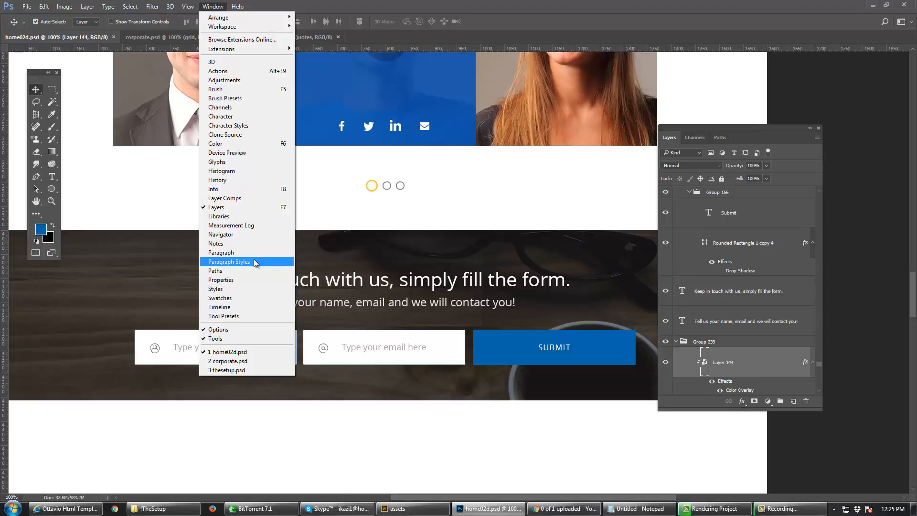
pyautogui.click(233, 163)
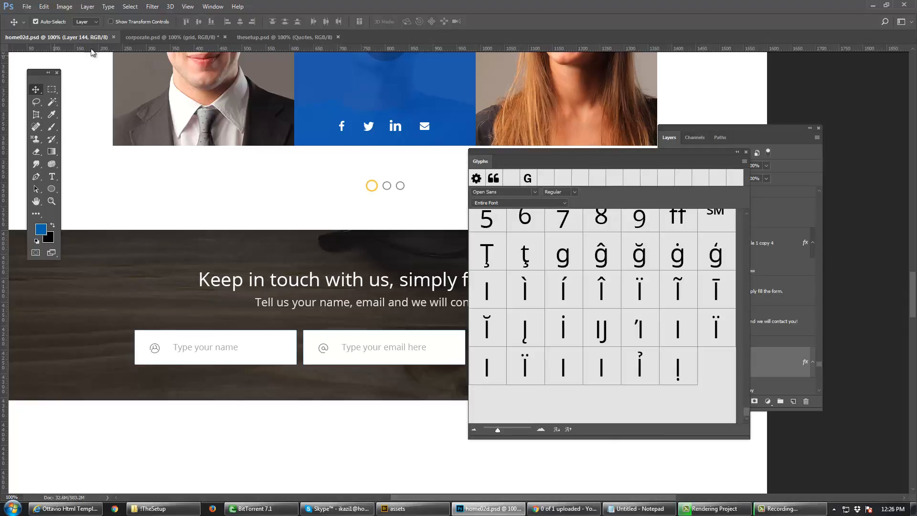
# Step: Save the document under the new name home03.psd in the assets folder, keeping the Photoshop format
pyautogui.click(34, 8)
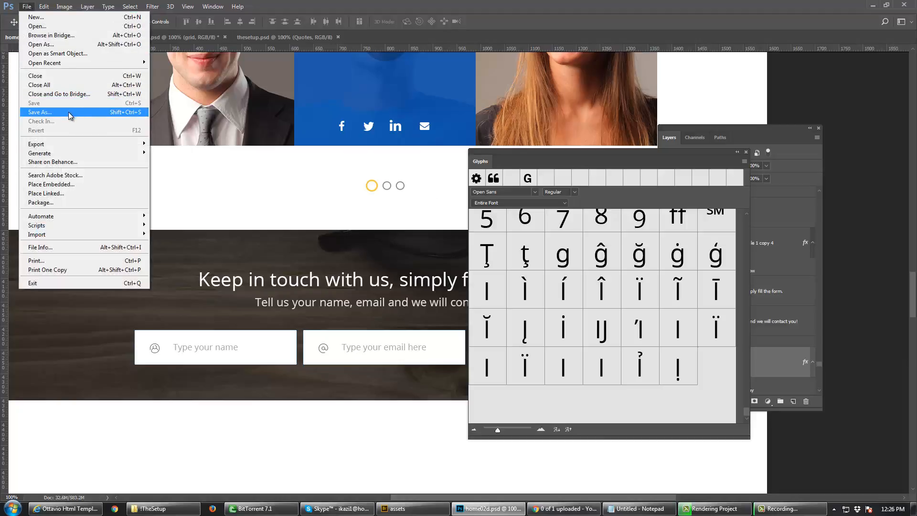
pyautogui.click(162, 152)
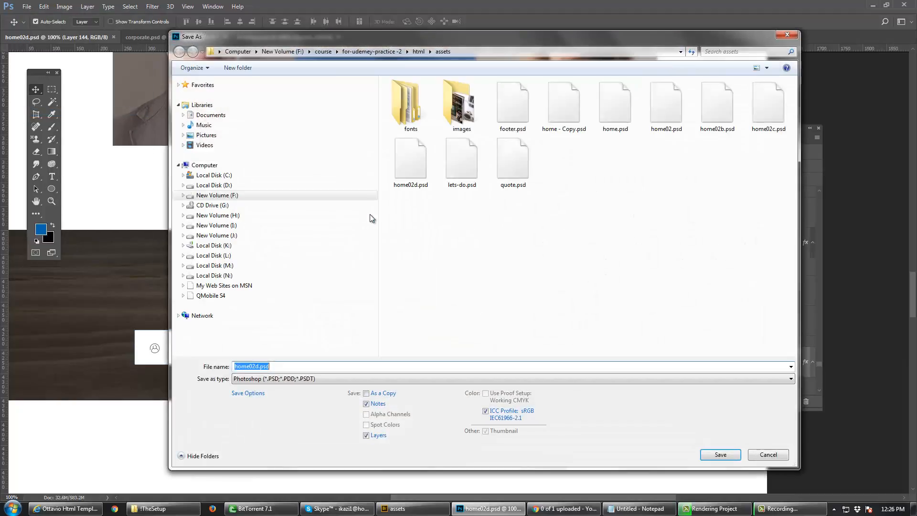
pyautogui.click(260, 367)
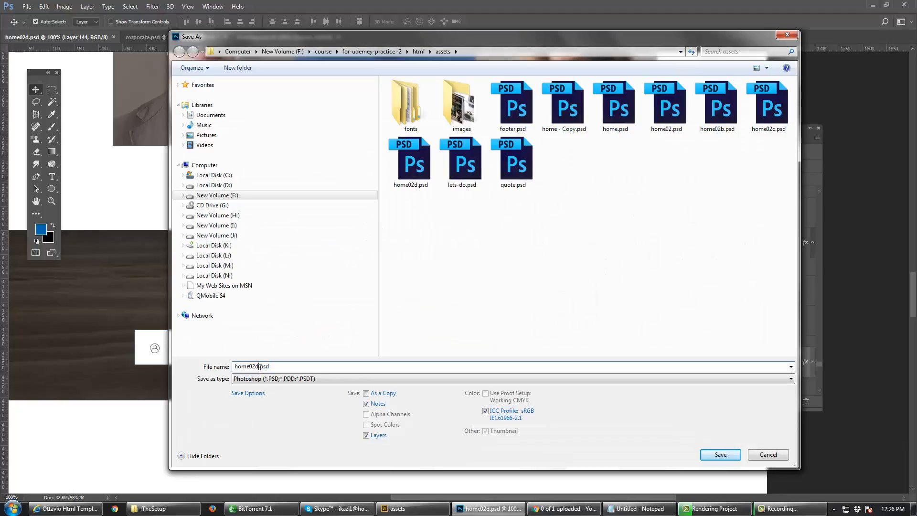
pyautogui.hotkey('shift', 'Left')
pyautogui.write('3')
pyautogui.click(724, 455)
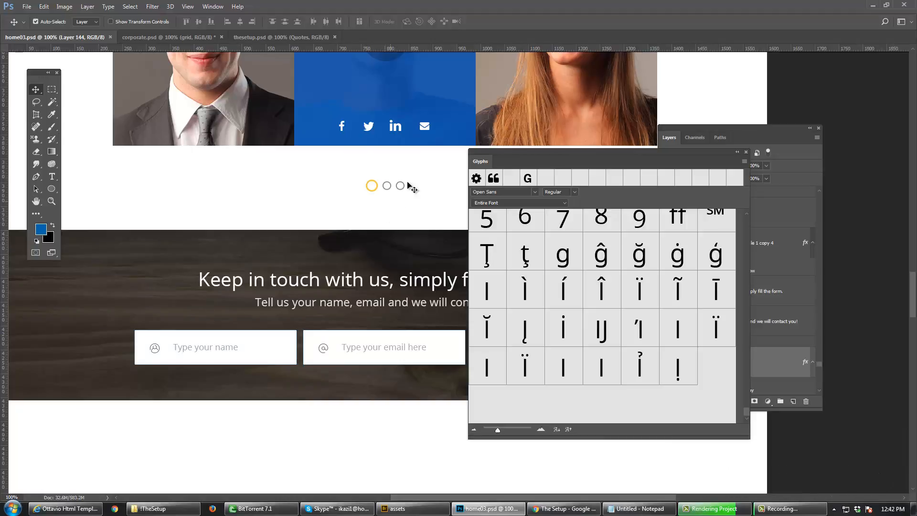
# Step: Activate the Type tool and move the Glyphs panel below the form's subheading, clear of the Layers panel
pyautogui.moveTo(508, 151); pyautogui.dragTo(569, 150)
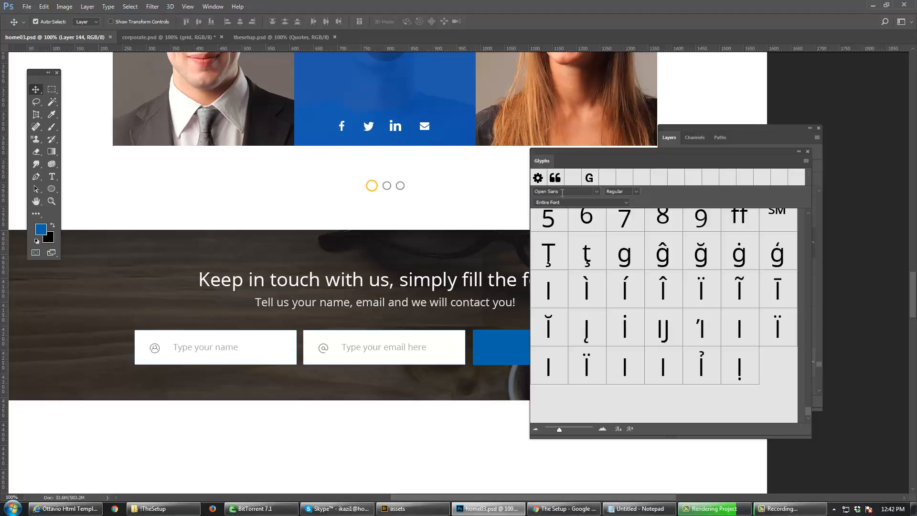
pyautogui.moveTo(579, 150); pyautogui.dragTo(475, 182)
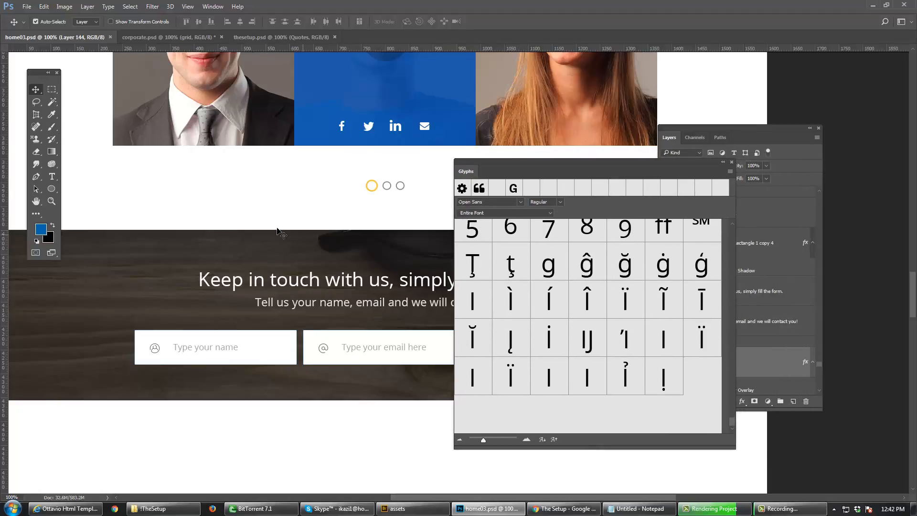
pyautogui.press('t')
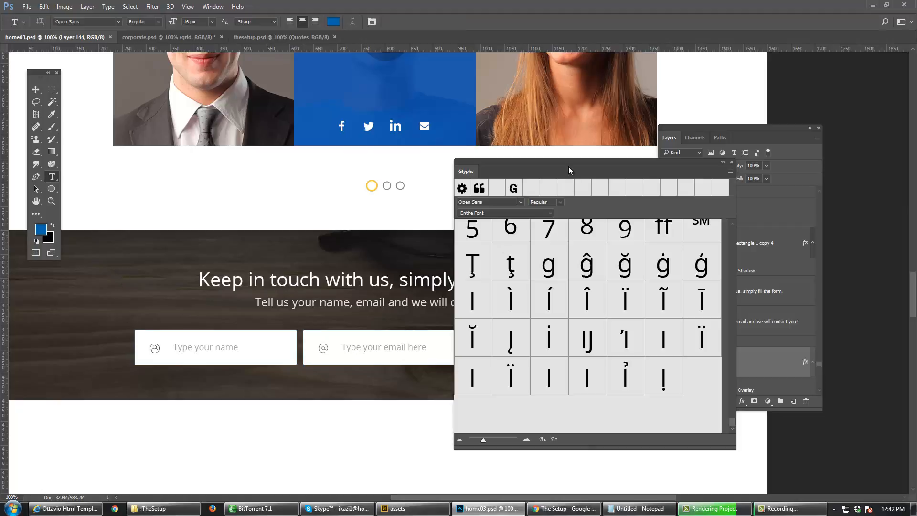
pyautogui.moveTo(570, 166); pyautogui.dragTo(404, 331)
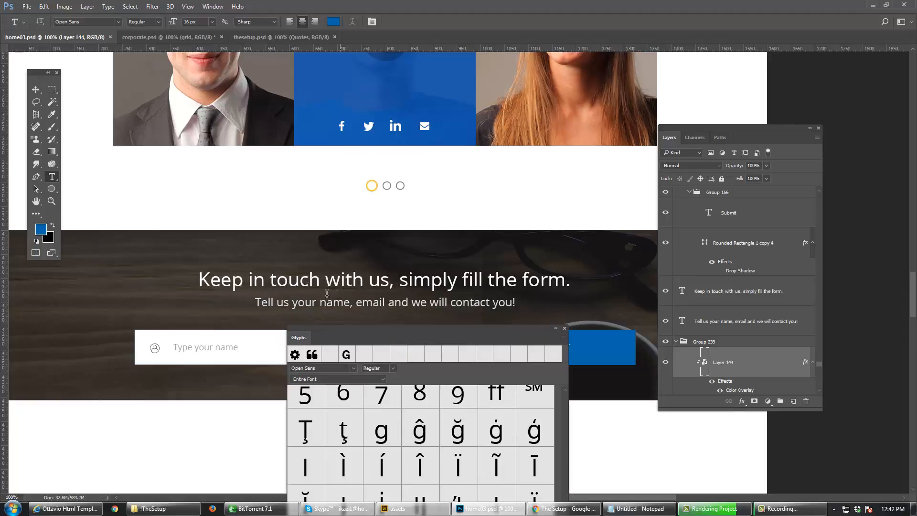
# Step: Create a new layer directly above the white rectangle of the name field, moving the Glyphs panel off that field
pyautogui.click(35, 89)
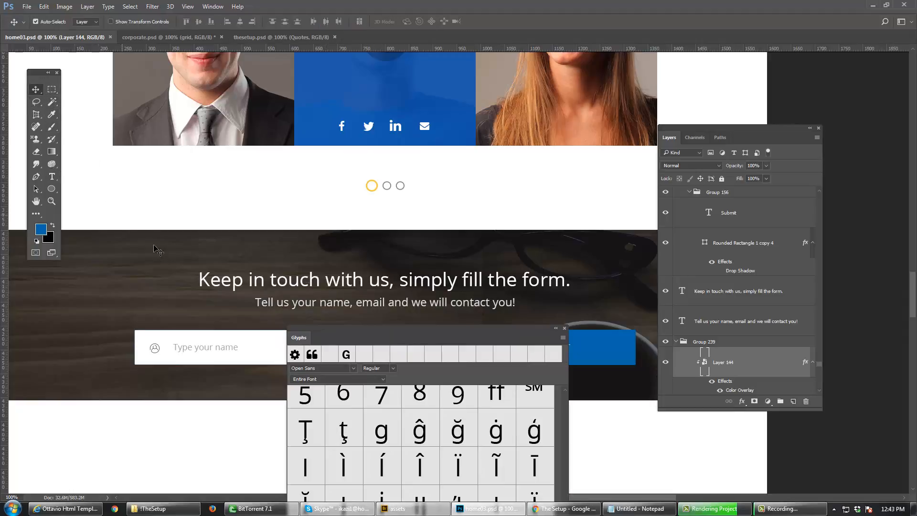
pyautogui.click(175, 363)
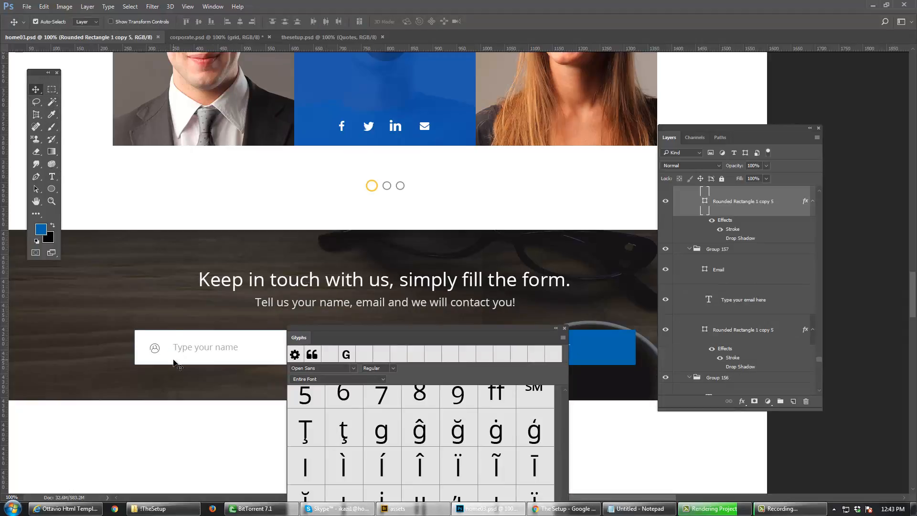
pyautogui.moveTo(375, 327); pyautogui.dragTo(450, 329)
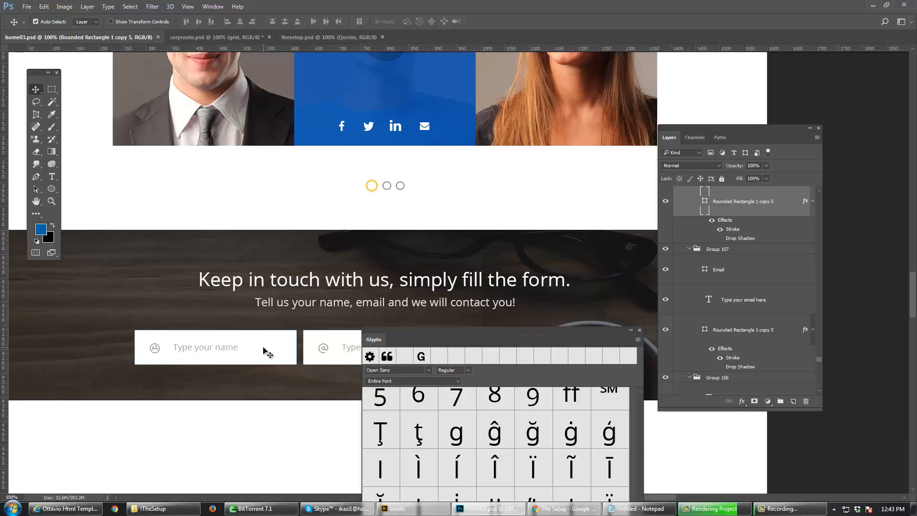
pyautogui.press('ctrl')
pyautogui.hotkey('ctrl', 'shift', 'n')
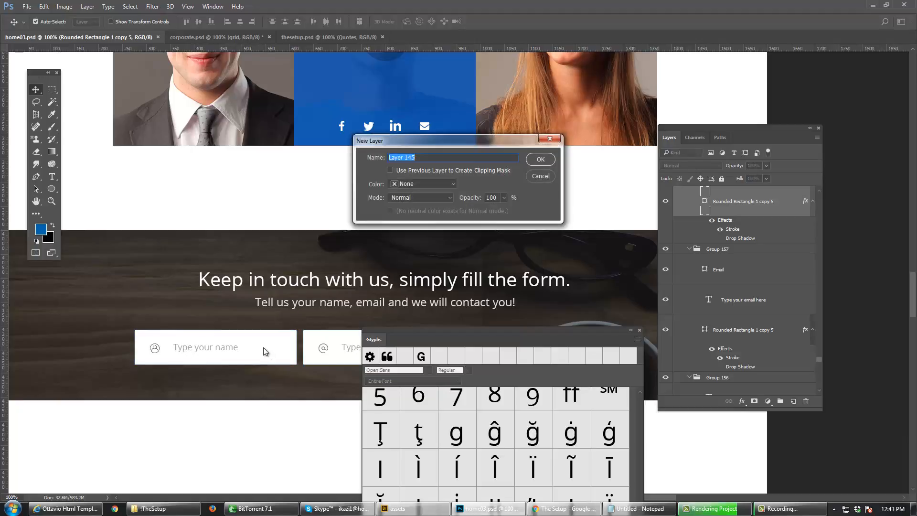
pyautogui.press('Return')
# Step: Start a text entry inside the name field and set its font to GLYPHICONS Halflings Regular
pyautogui.click(51, 176)
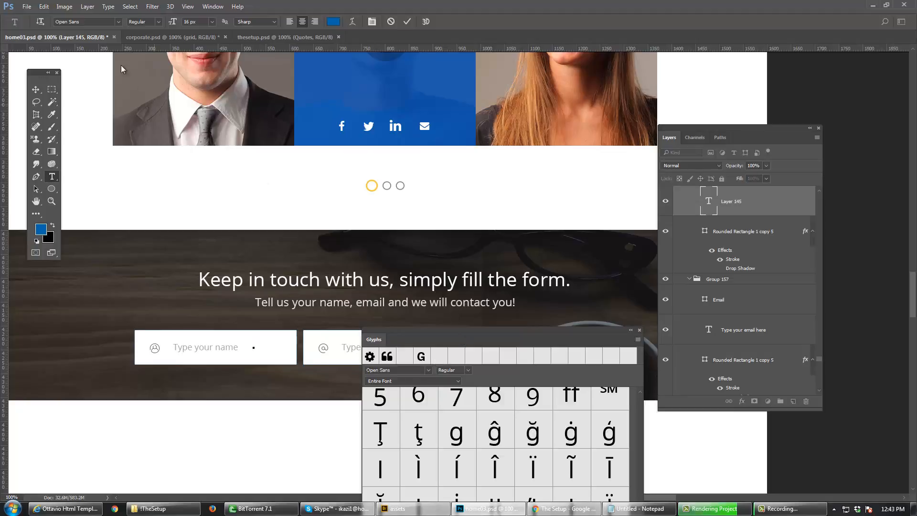
pyautogui.click(92, 22)
pyautogui.write('gl')
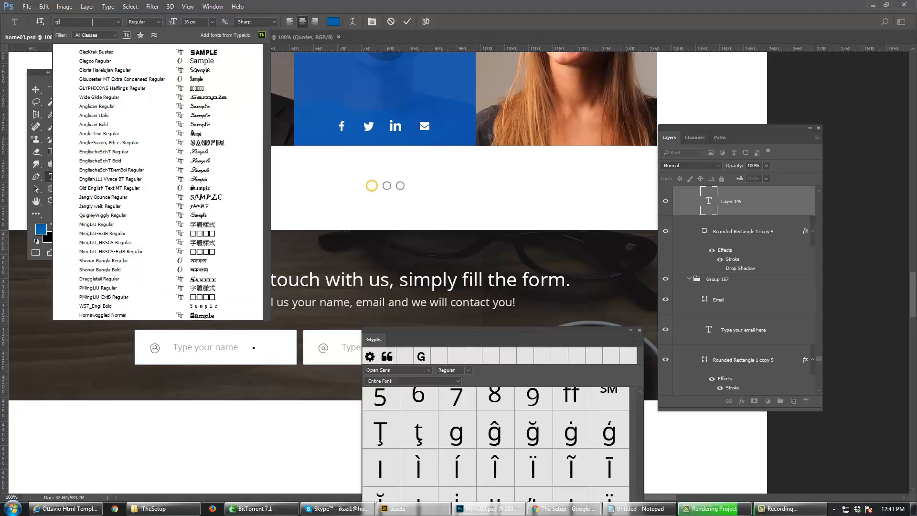
pyautogui.write('y')
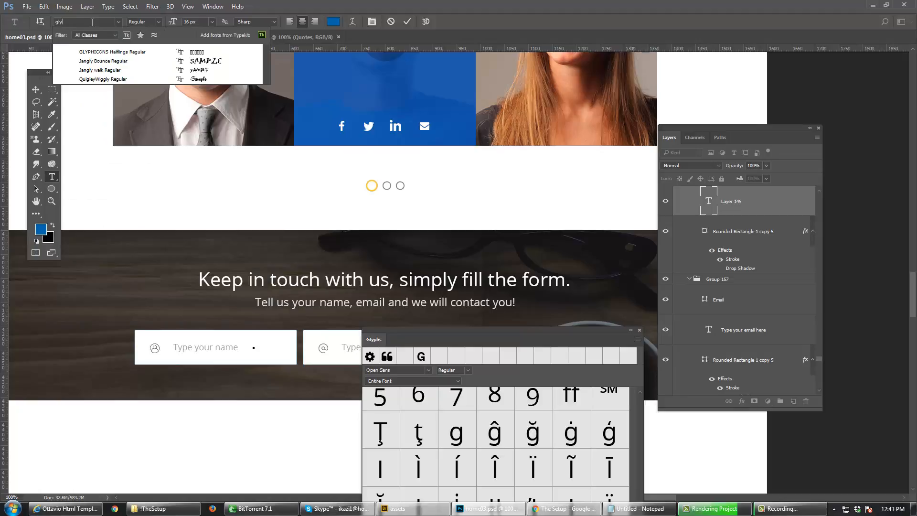
pyautogui.click(133, 56)
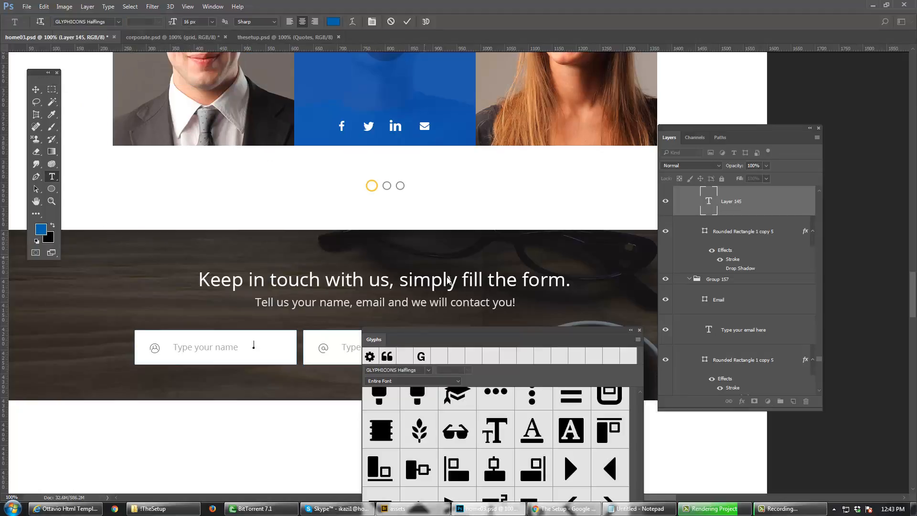
# Step: Find the solid user glyph in the Glyphs panel and insert it into the text entry in the name field
pyautogui.moveTo(495, 336); pyautogui.dragTo(487, 139)
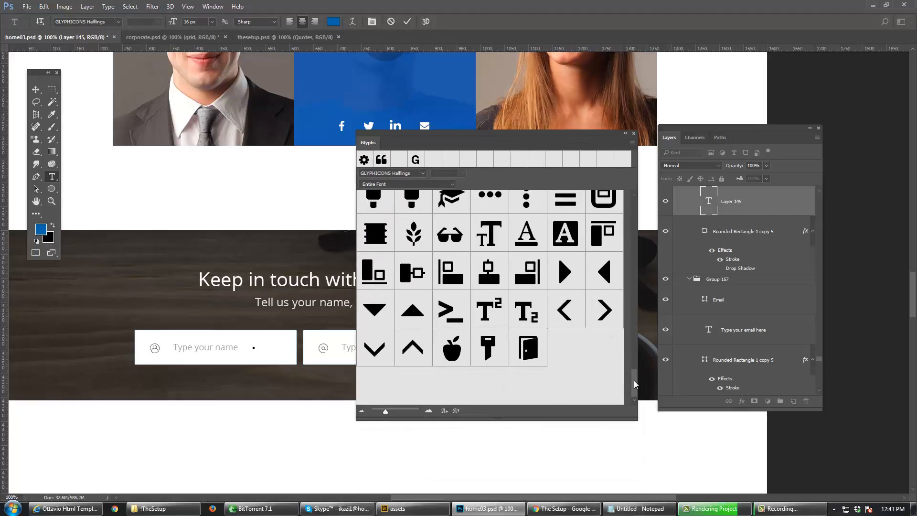
pyautogui.moveTo(635, 384); pyautogui.dragTo(632, 267)
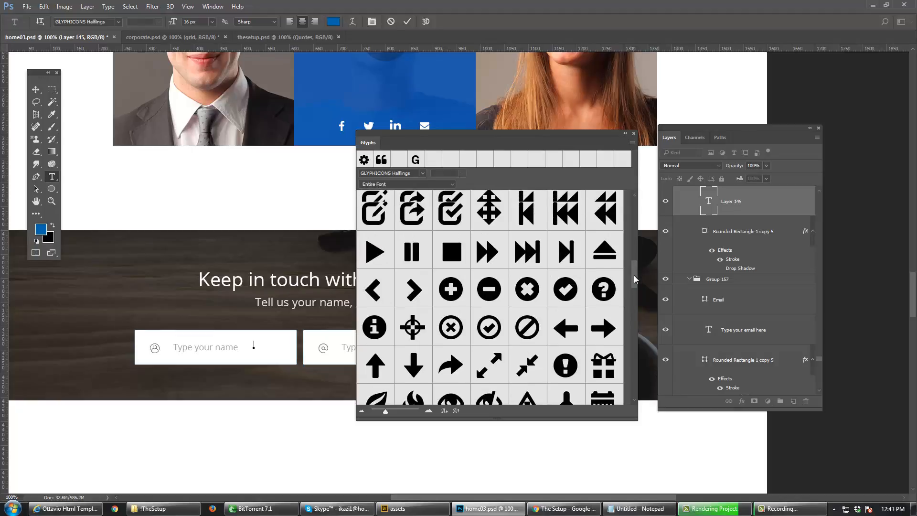
pyautogui.scroll(2, 573, 258)
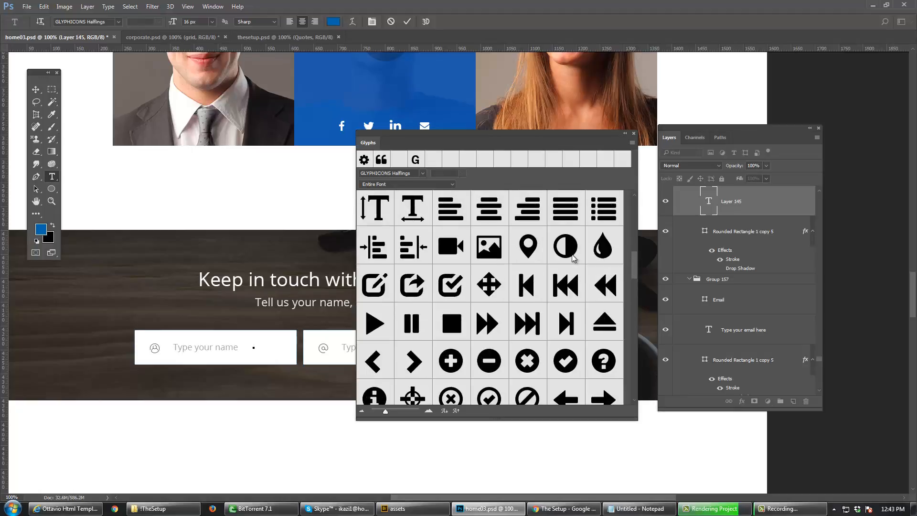
pyautogui.moveTo(635, 267); pyautogui.dragTo(636, 231)
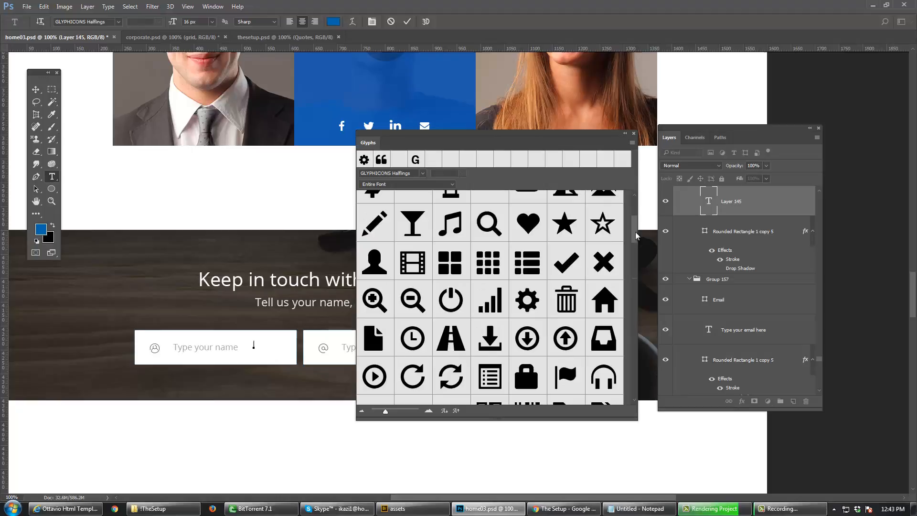
pyautogui.click(376, 267)
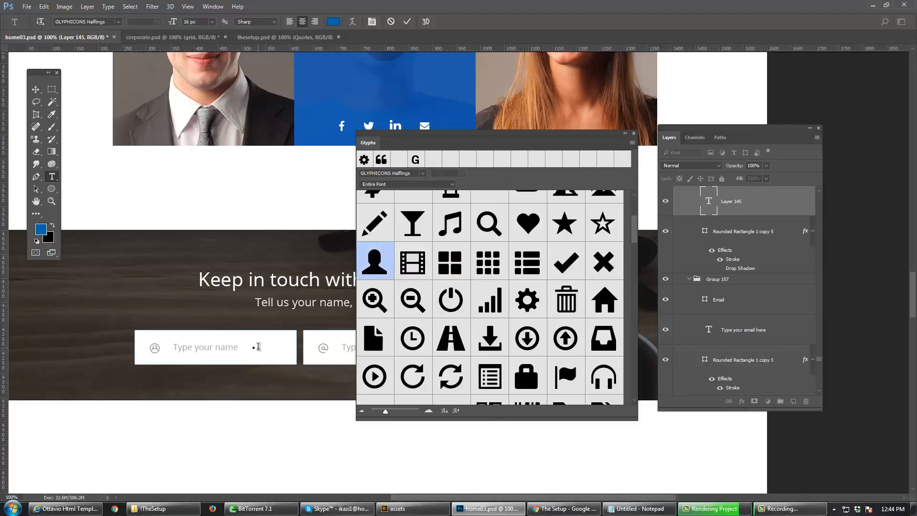
pyautogui.doubleClick(374, 268)
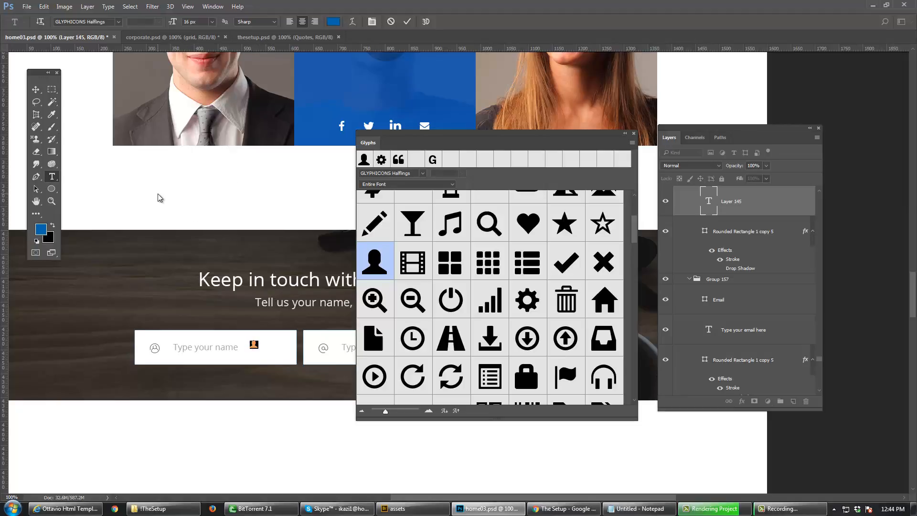
# Step: Set the user glyph's font size to 18 px and finish the text entry
pyautogui.click(168, 23)
pyautogui.write('1')
pyautogui.click(37, 91)
# Step: Move the solid user glyph onto the outlined user icon in front of the "Type your name" placeholder
pyautogui.keyDown('ctrl'); pyautogui.click(256, 346); pyautogui.keyUp('ctrl')
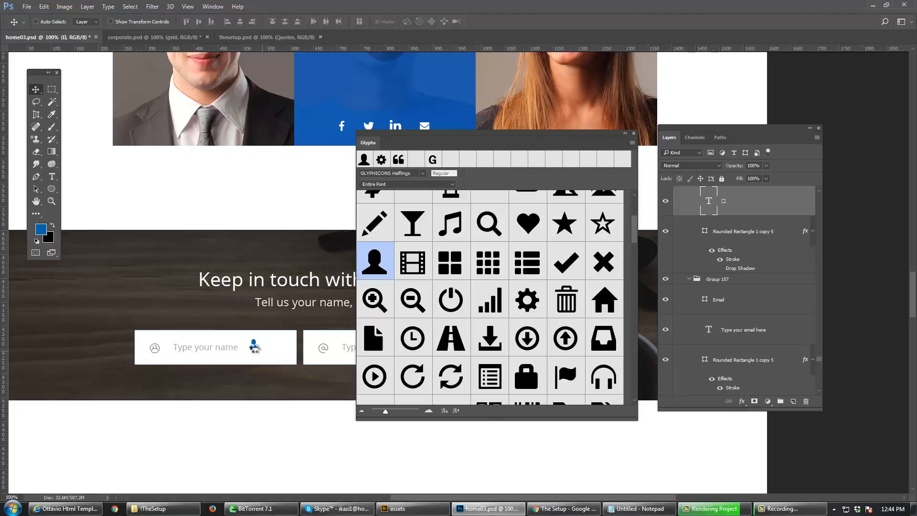
pyautogui.keyDown('ctrl'); pyautogui.click(255, 347); pyautogui.keyUp('ctrl')
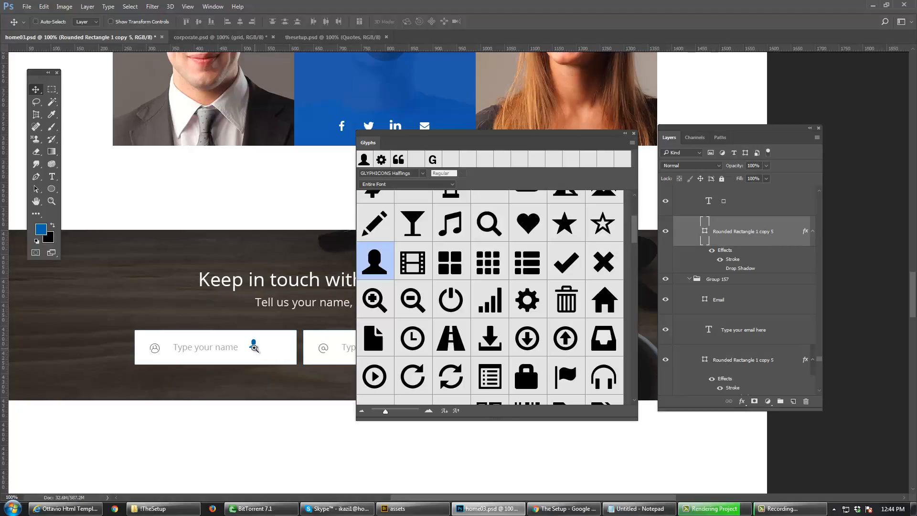
pyautogui.keyDown('ctrl'); pyautogui.click(254, 348); pyautogui.keyUp('ctrl')
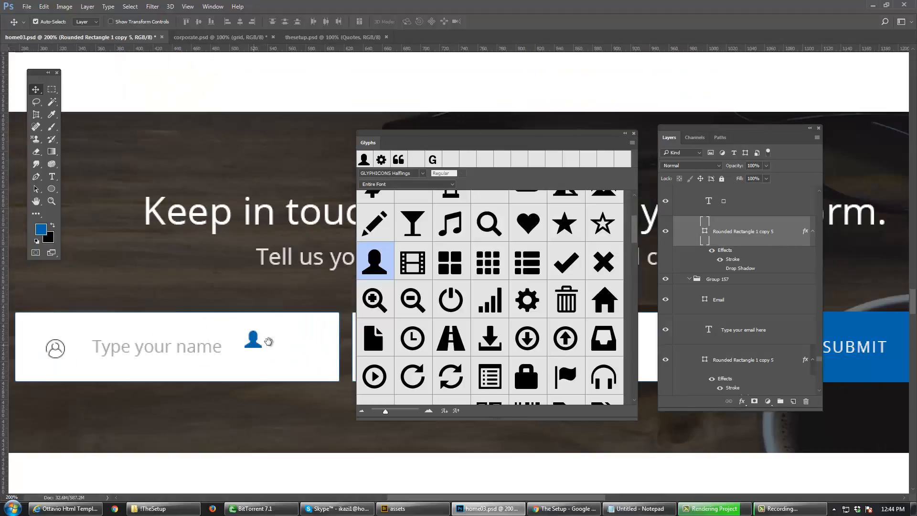
pyautogui.moveTo(269, 342)
pyautogui.mouseDown()
pyautogui.moveTo(315, 333)
pyautogui.moveTo(252, 338)
pyautogui.mouseUp()
pyautogui.click(299, 334)
pyautogui.moveTo(124, 343); pyautogui.dragTo(102, 346)
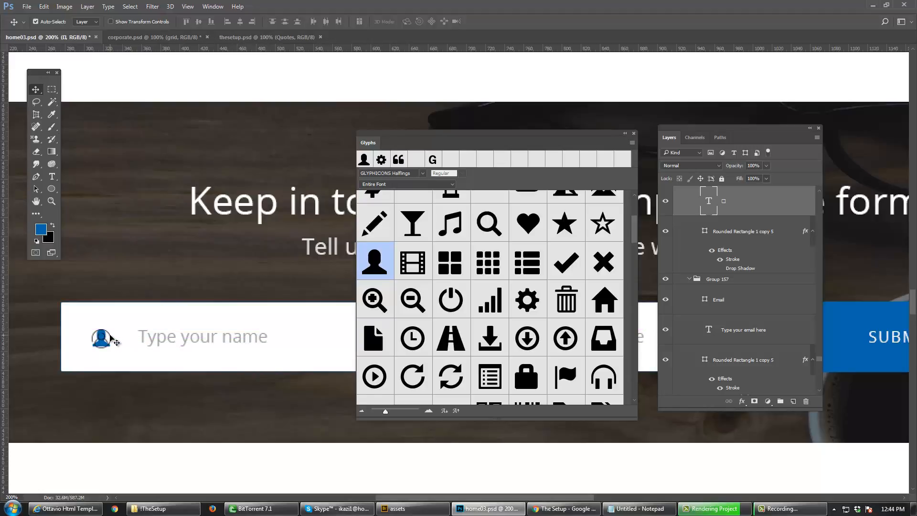
# Step: Pull the outlined user icon away from the new glyph and delete it
pyautogui.moveTo(110, 339); pyautogui.dragTo(128, 352)
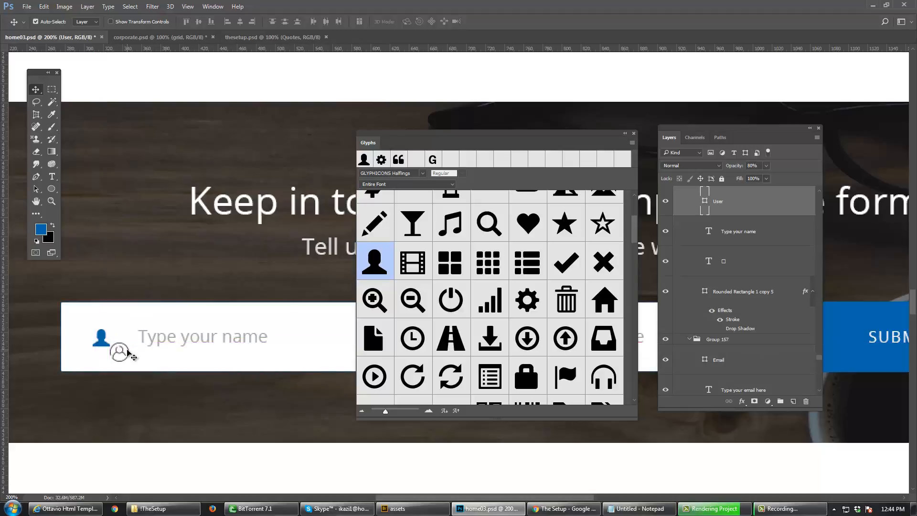
pyautogui.press('Delete')
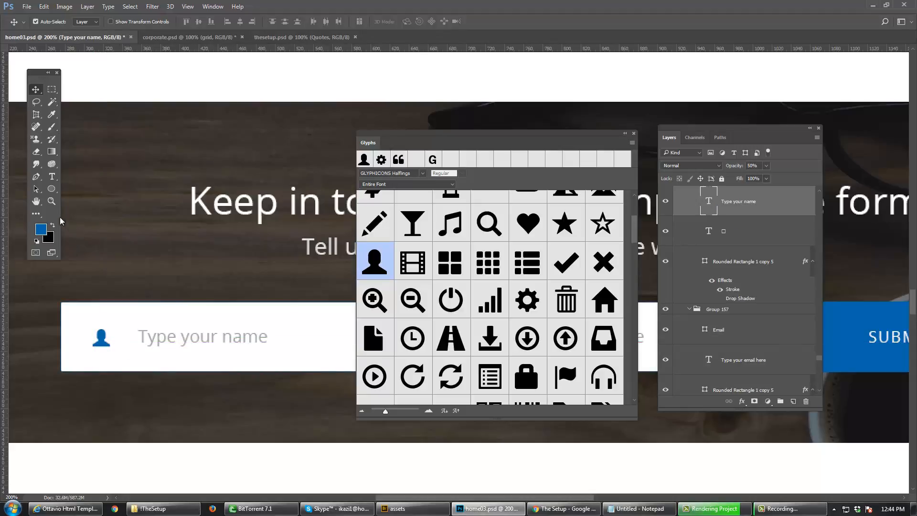
pyautogui.hotkey('ctrl', '-')
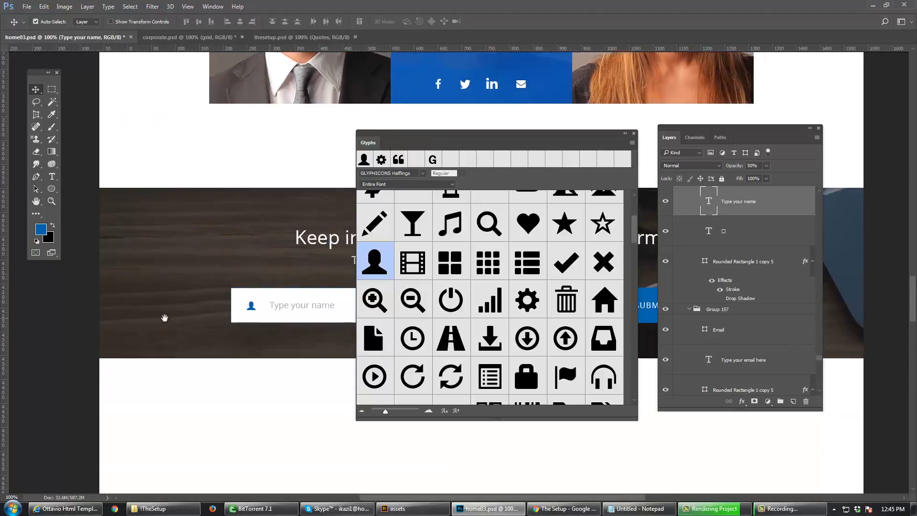
pyautogui.moveTo(164, 317); pyautogui.dragTo(156, 317)
pyautogui.click(140, 305)
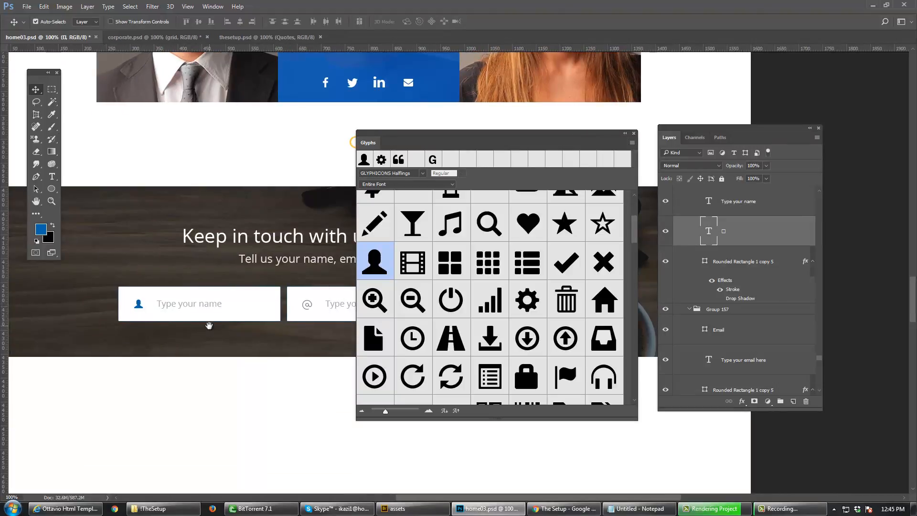
pyautogui.moveTo(209, 326); pyautogui.dragTo(133, 323)
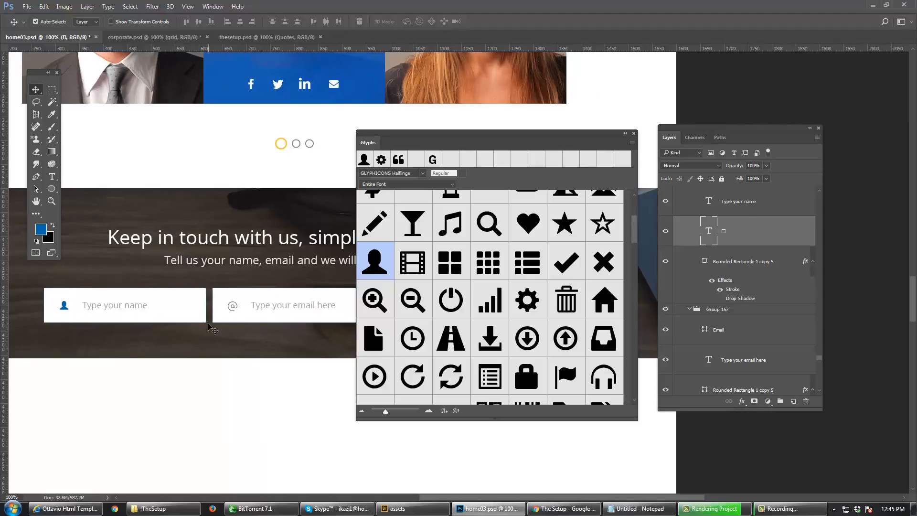
pyautogui.click(234, 307)
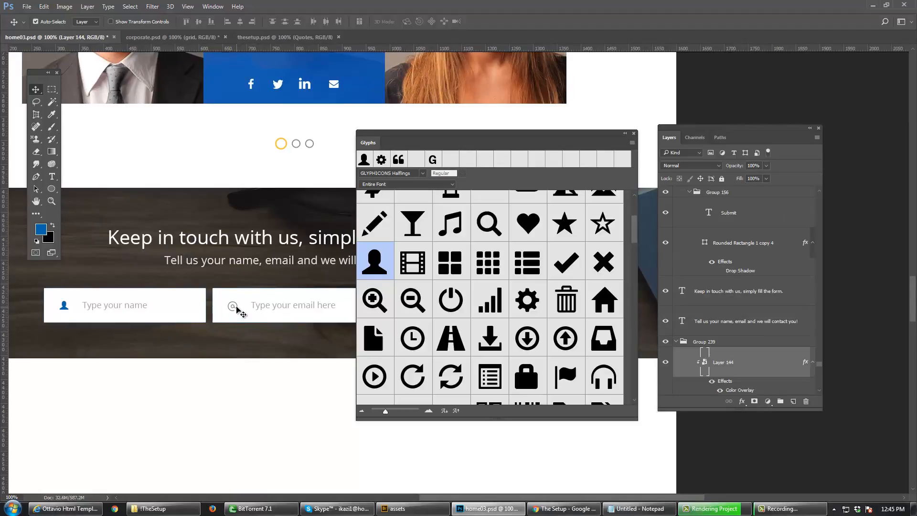
pyautogui.click(237, 307)
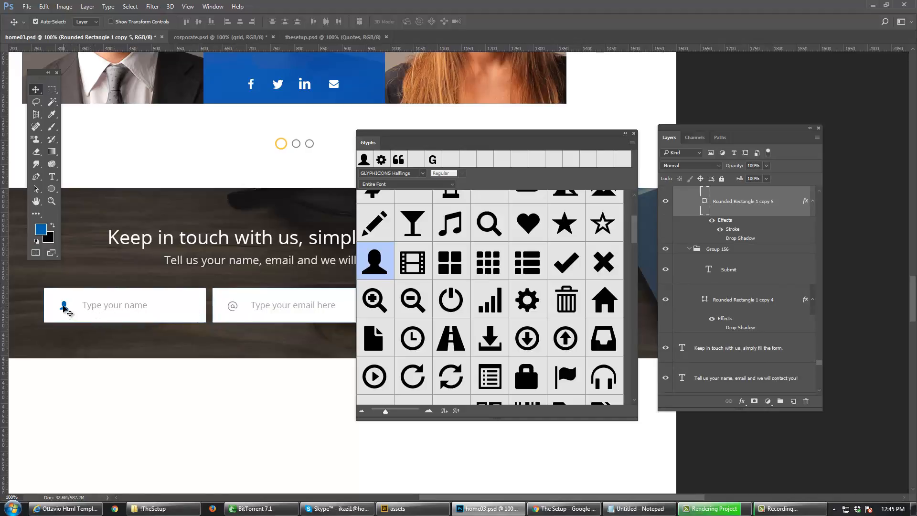
pyautogui.click(64, 306)
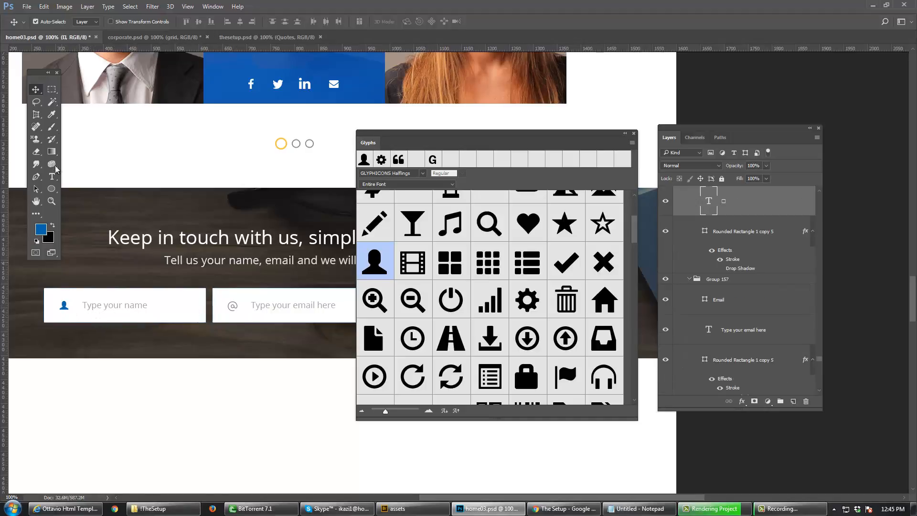
pyautogui.click(51, 90)
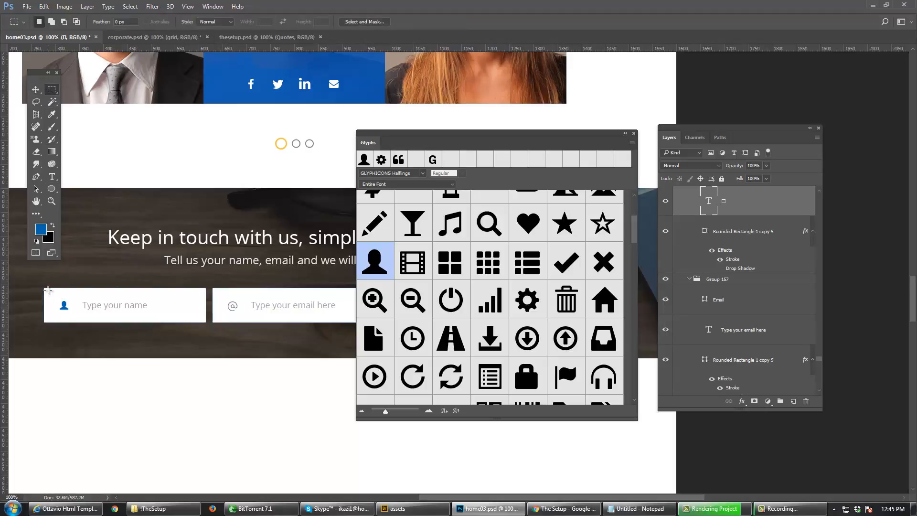
pyautogui.moveTo(48, 290); pyautogui.dragTo(79, 321)
pyautogui.hotkey('ctrl', 'd')
pyautogui.press('v')
# Step: Create a new layer directly above the white rectangle of the email field
pyautogui.click(245, 315)
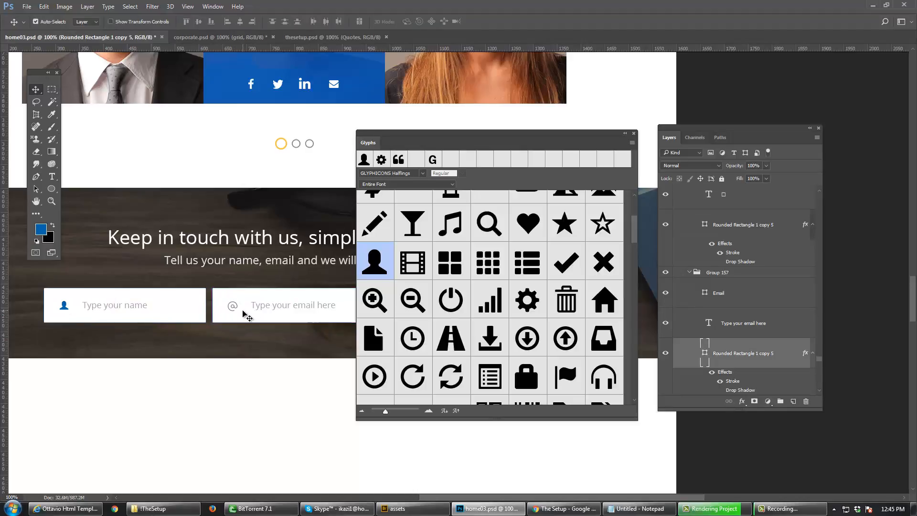
pyautogui.keyDown('ctrl'); pyautogui.click(234, 307); pyautogui.keyUp('ctrl')
pyautogui.keyDown('ctrl'); pyautogui.click(234, 307); pyautogui.keyUp('ctrl')
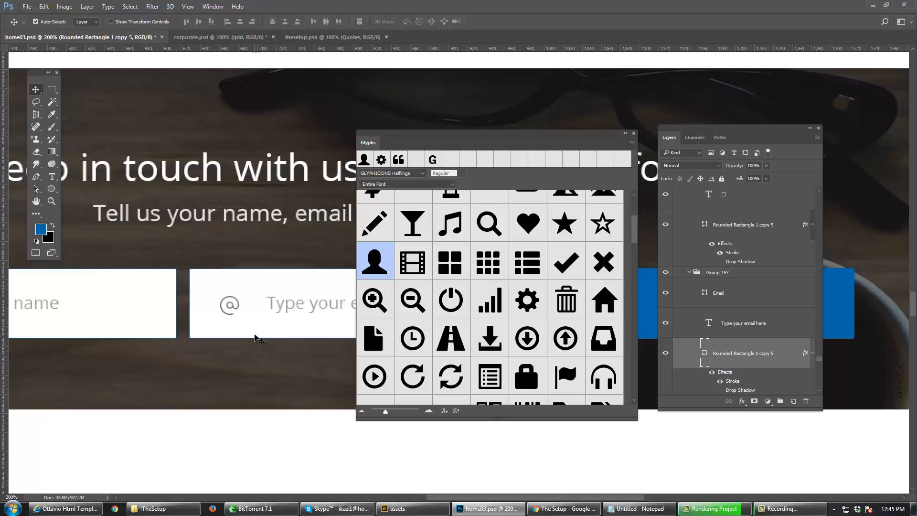
pyautogui.click(240, 307)
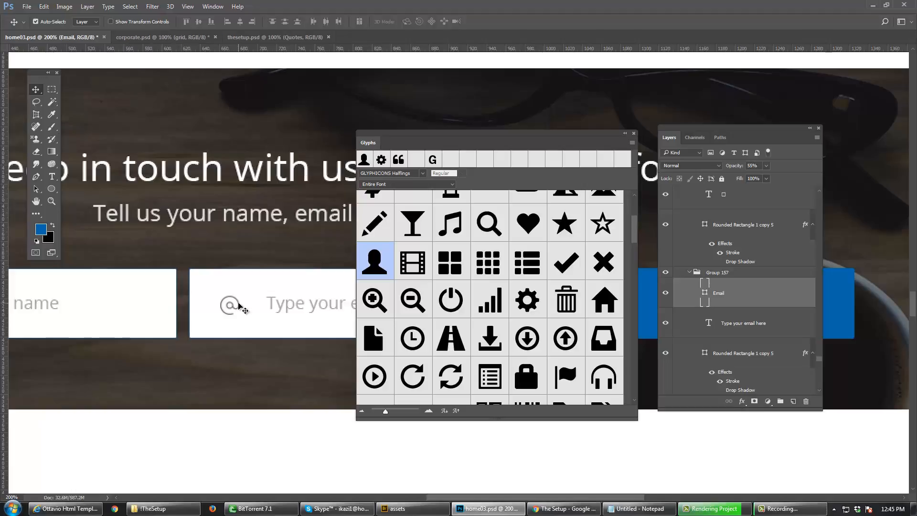
pyautogui.click(242, 319)
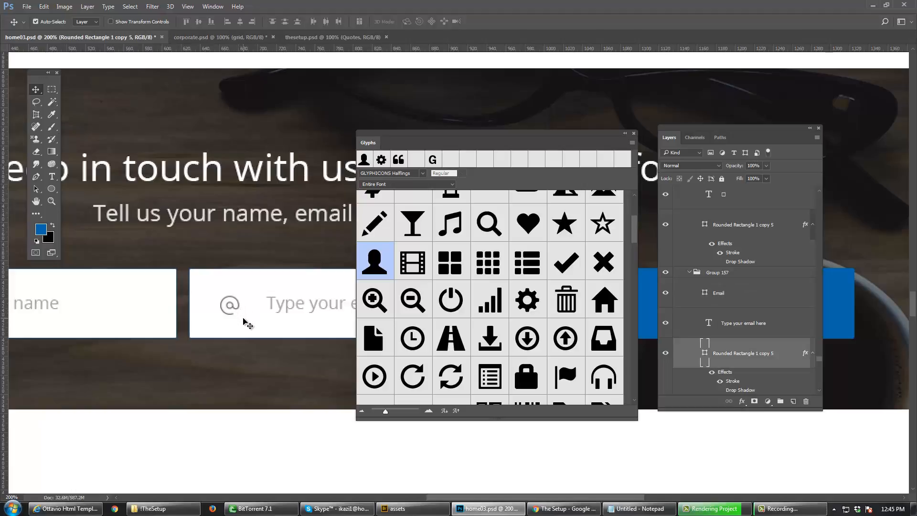
pyautogui.hotkey('ctrl', 'shift', 'n')
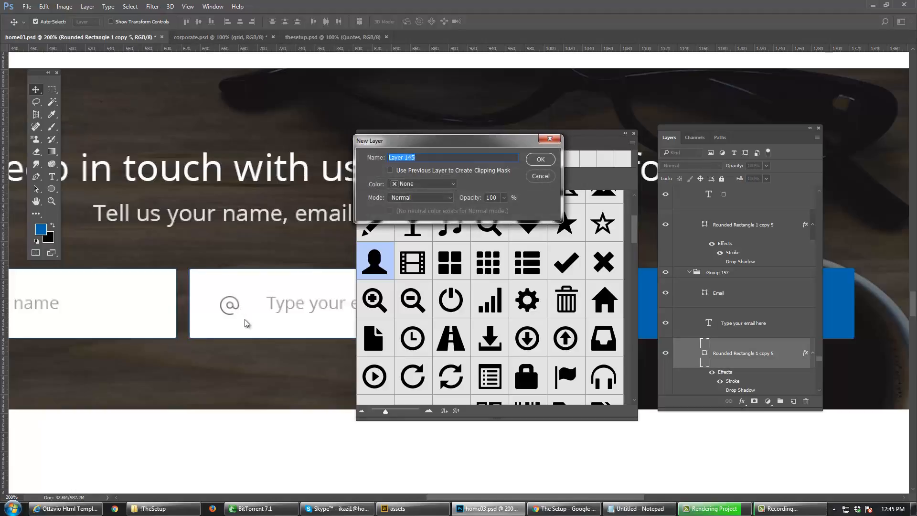
# Step: Look through the GLYPHICONS Halflings glyphs for an email icon and close the Glyphs panel
pyautogui.press('t')
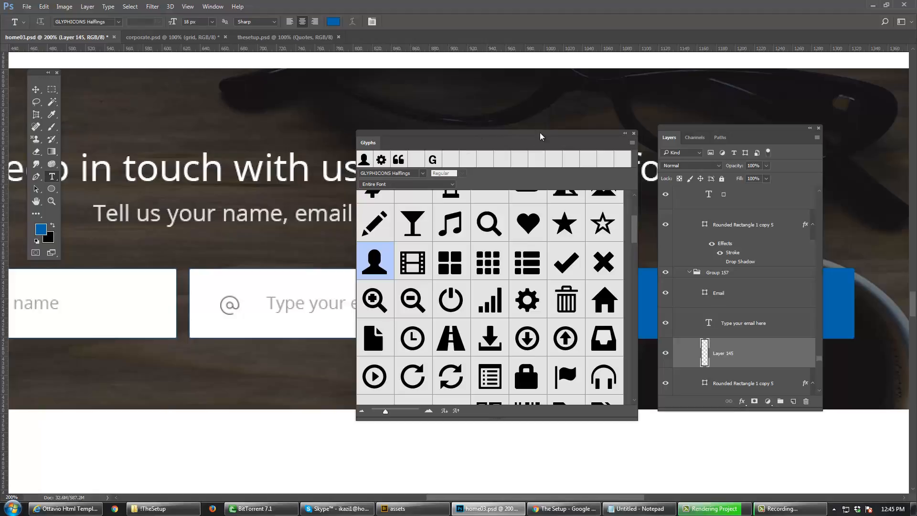
pyautogui.moveTo(541, 136); pyautogui.dragTo(616, 136)
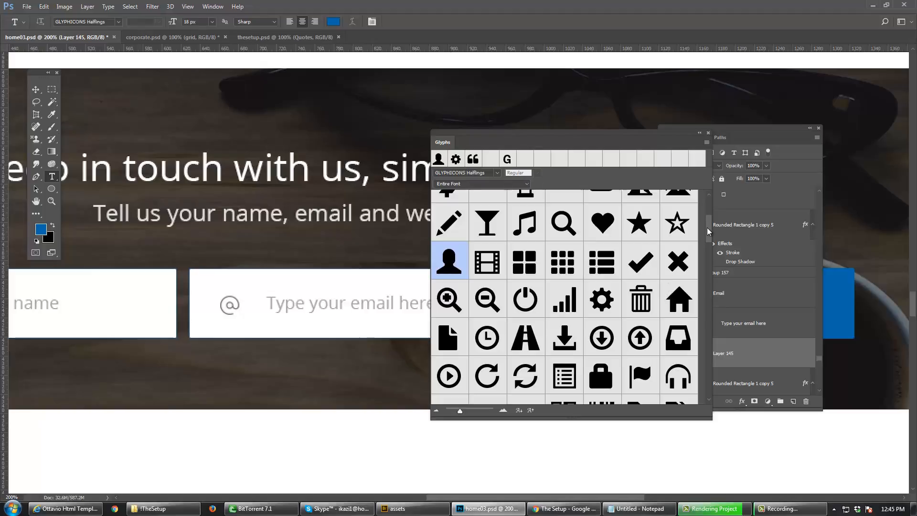
pyautogui.moveTo(708, 227); pyautogui.dragTo(704, 273)
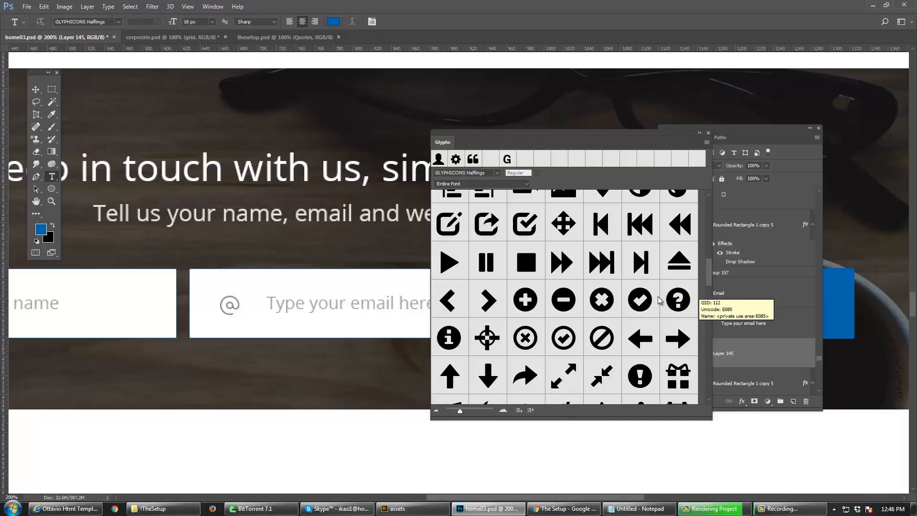
pyautogui.click(709, 132)
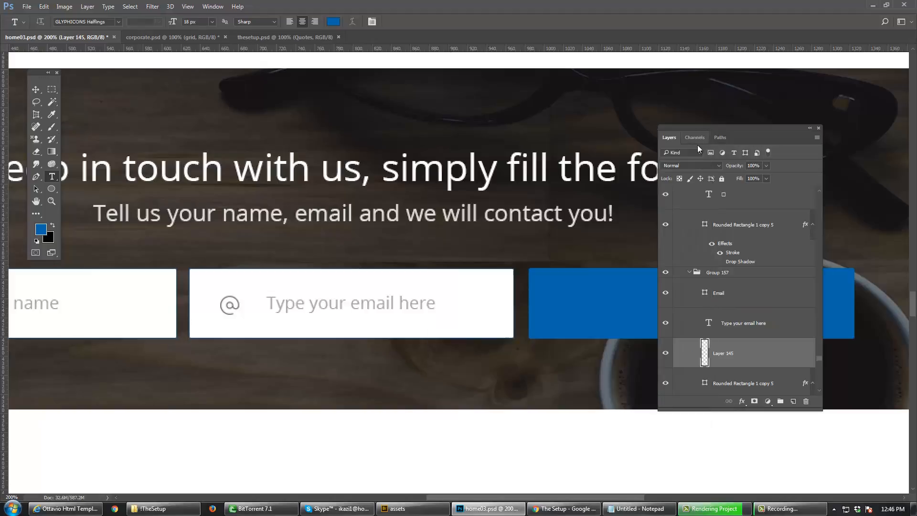
# Step: Try to duplicate the white envelope icon from the blue team card onto the email field, and undo the copy
pyautogui.click(35, 90)
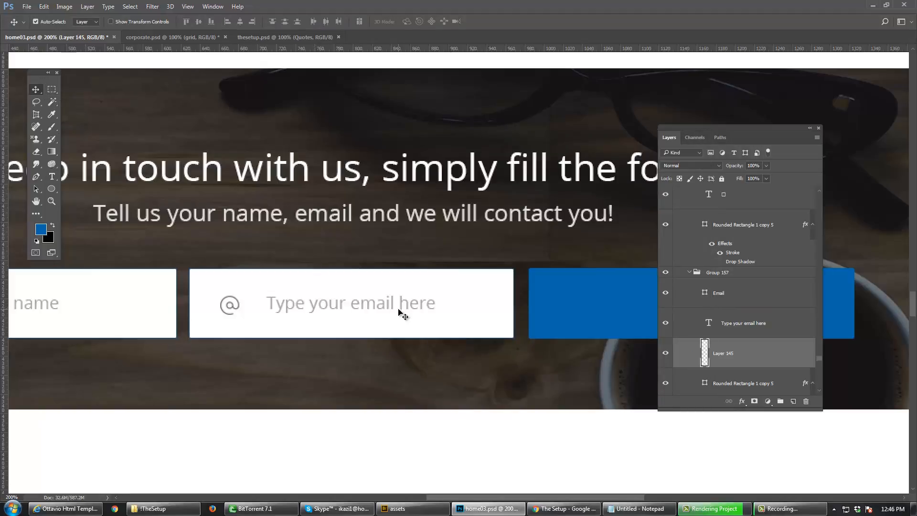
pyautogui.doubleClick(51, 201)
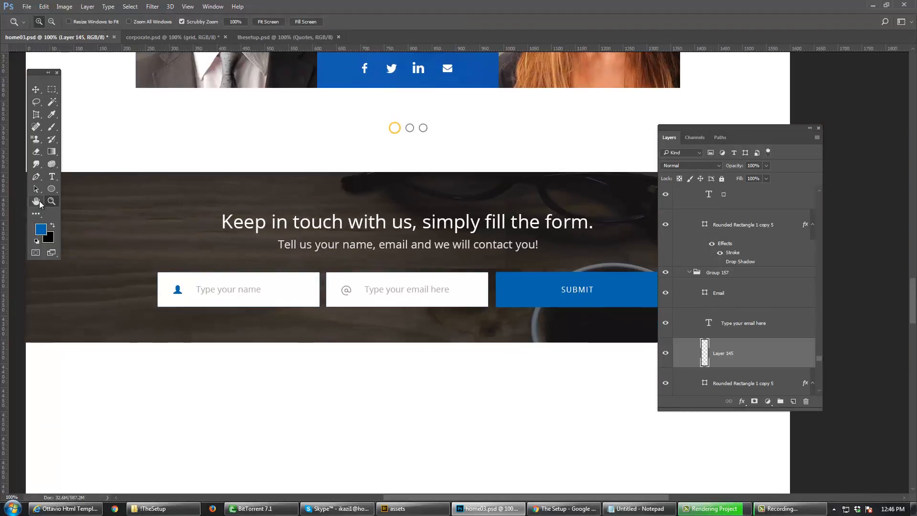
pyautogui.click(36, 201)
pyautogui.moveTo(262, 217); pyautogui.dragTo(229, 247)
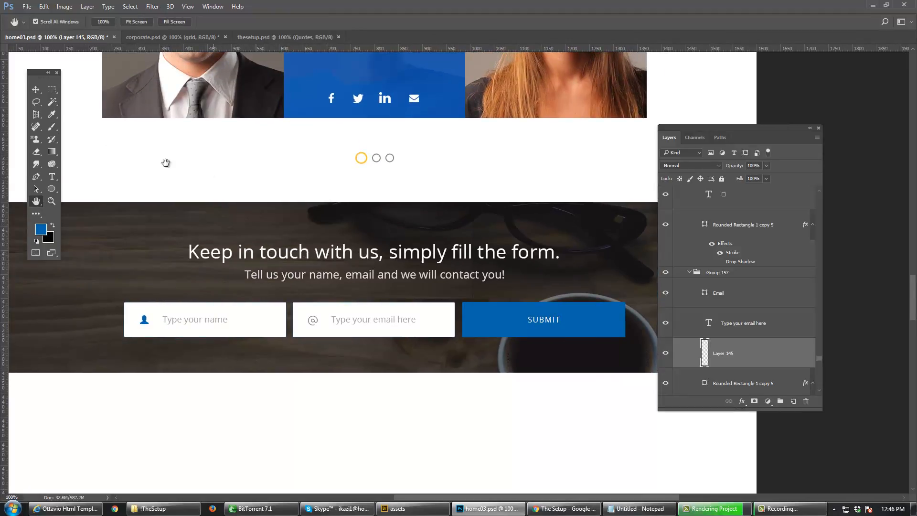
pyautogui.click(35, 89)
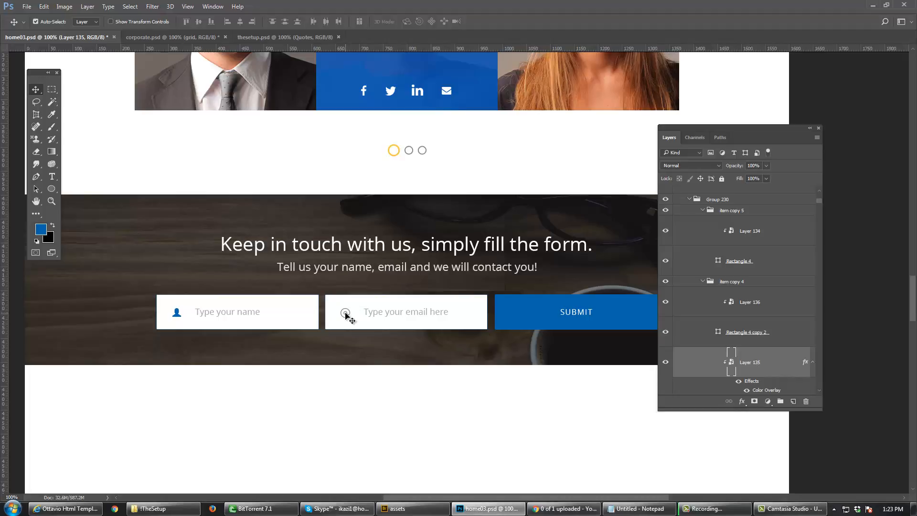
pyautogui.click(450, 97)
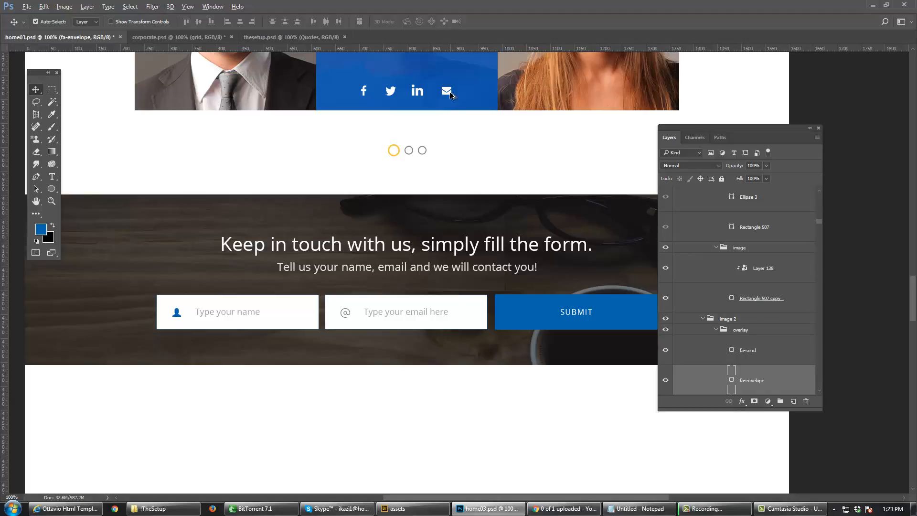
pyautogui.moveTo(450, 94); pyautogui.dragTo(362, 317)
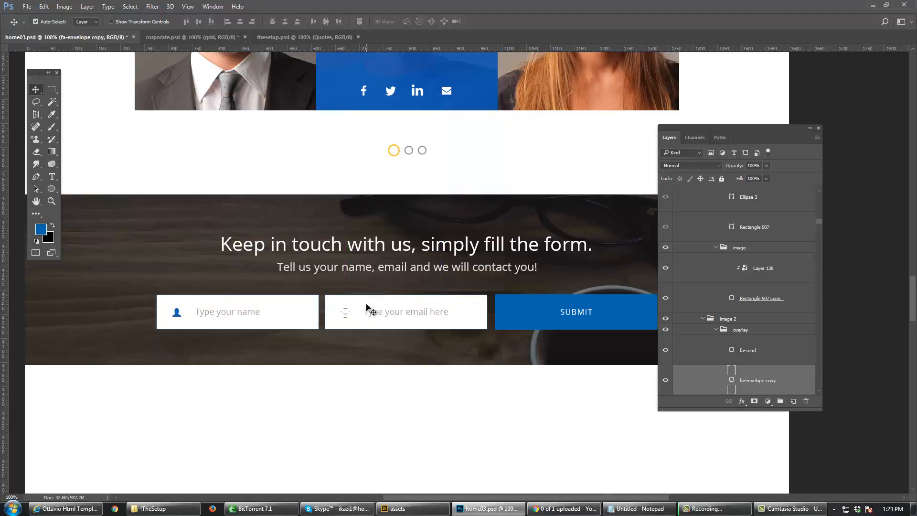
pyautogui.hotkey('ctrl', 'z')
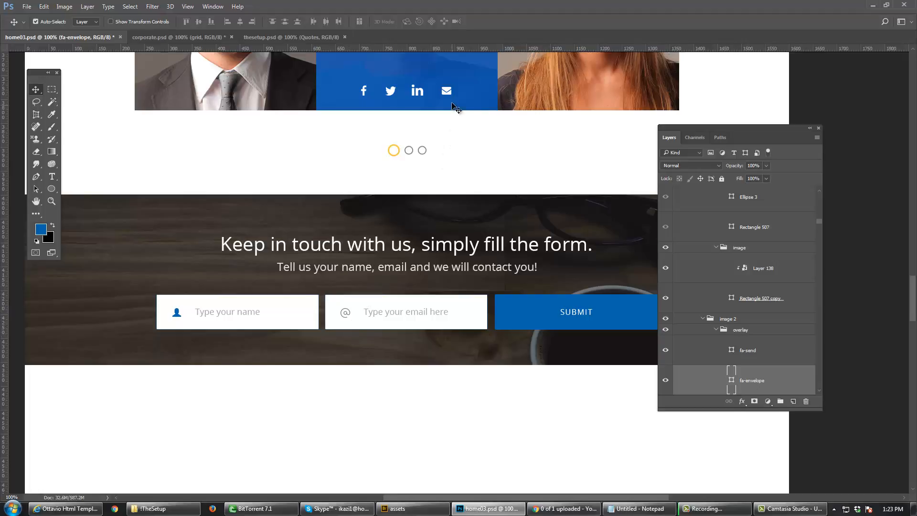
# Step: Copy the team card's white envelope icon into thesetup.psd beside the Our Portfolio heading and recolor it black
pyautogui.moveTo(448, 95); pyautogui.dragTo(338, 139)
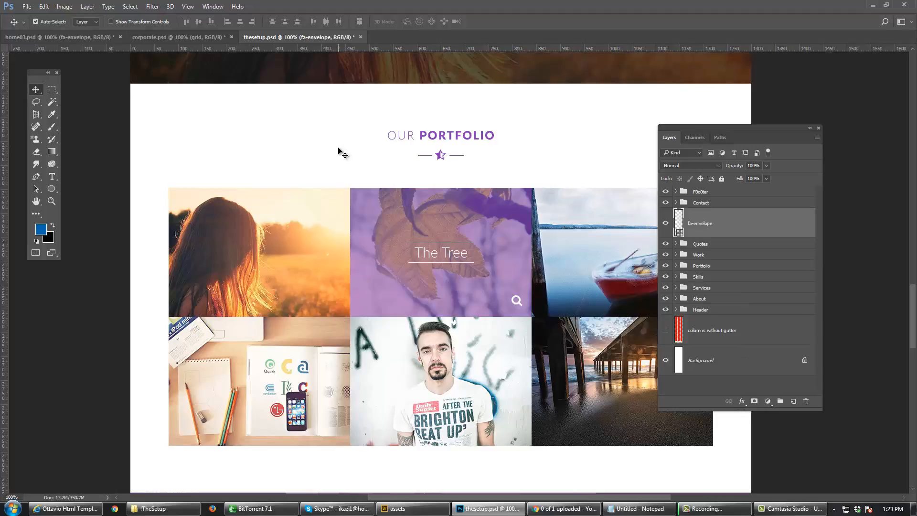
pyautogui.press('d')
# Step: Bring the black envelope from thesetup.psd into home03.psd, directly above the email field's white rectangle layer
pyautogui.click(99, 39)
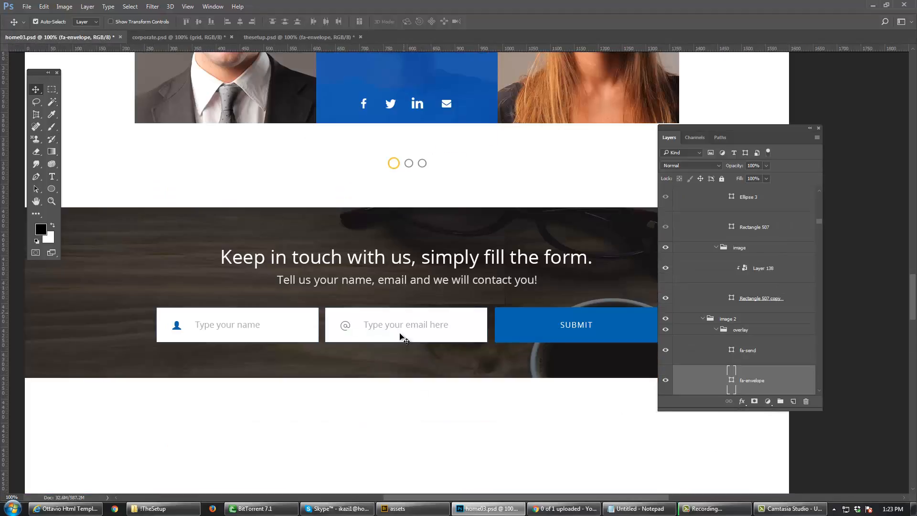
pyautogui.click(357, 338)
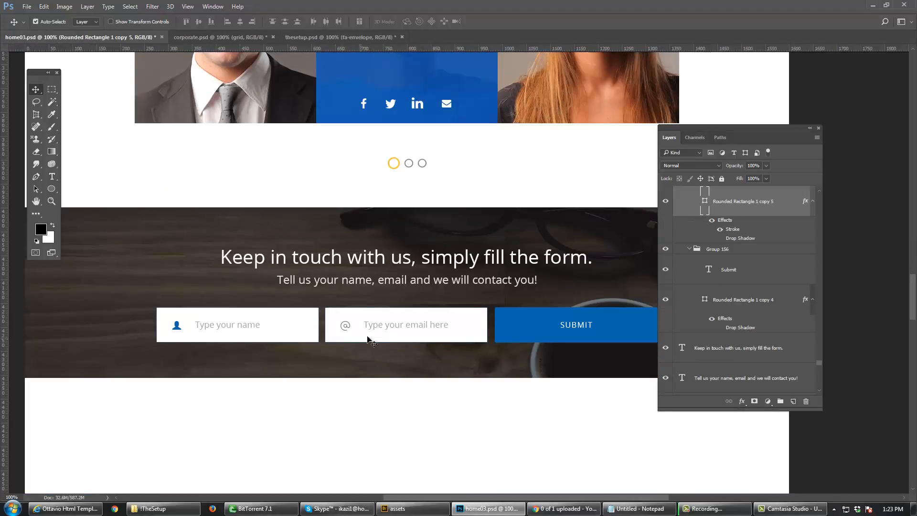
pyautogui.click(305, 38)
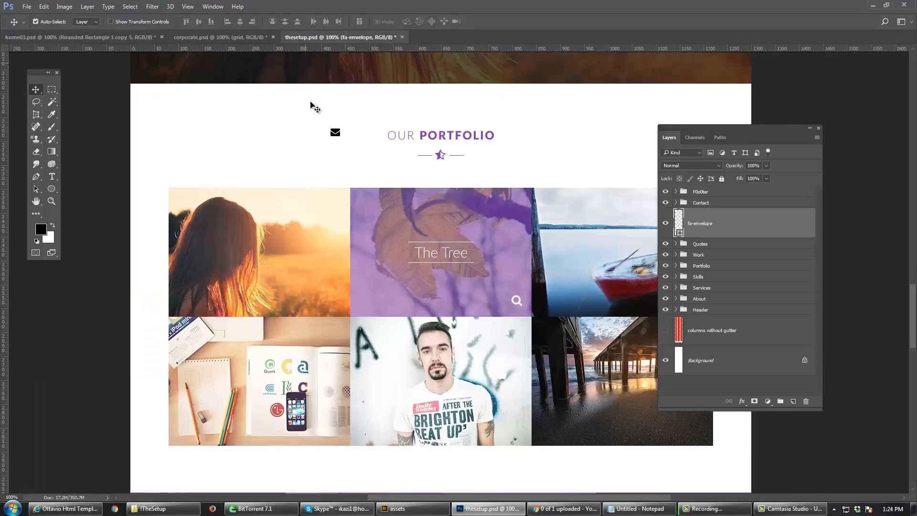
pyautogui.moveTo(326, 144); pyautogui.dragTo(370, 338)
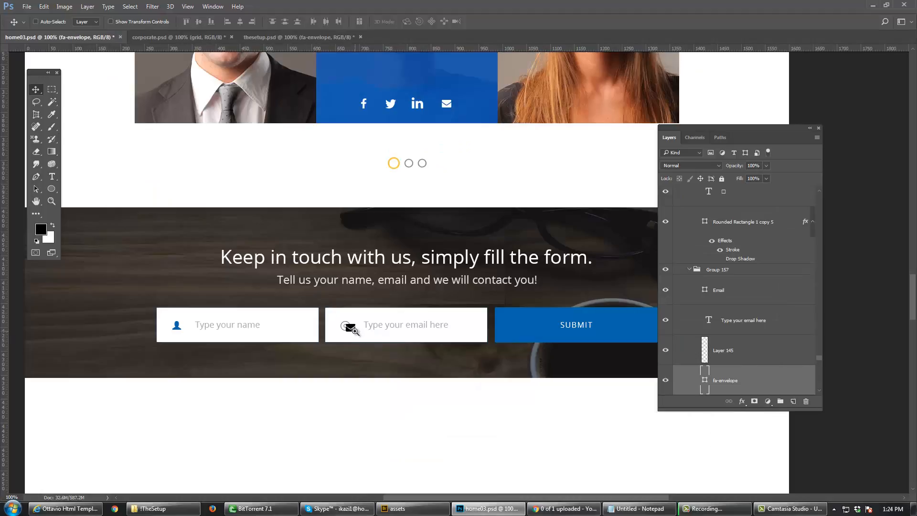
# Step: Move the black envelope onto the @ icon in front of the "Type your email here" placeholder
pyautogui.keyDown('ctrl'); pyautogui.click(354, 330); pyautogui.keyUp('ctrl')
pyautogui.keyDown('ctrl'); pyautogui.click(352, 326); pyautogui.keyUp('ctrl')
pyautogui.keyDown('ctrl'); pyautogui.click(351, 326); pyautogui.keyUp('ctrl')
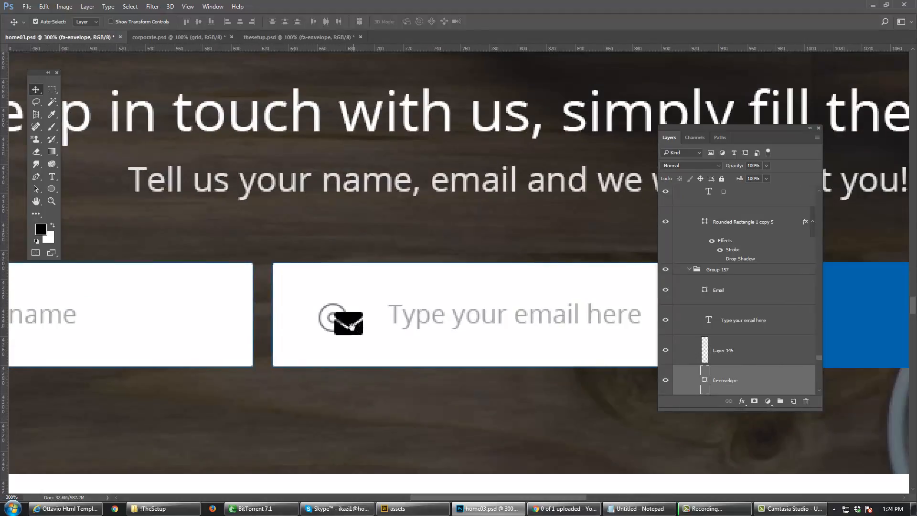
pyautogui.moveTo(356, 333); pyautogui.dragTo(339, 328)
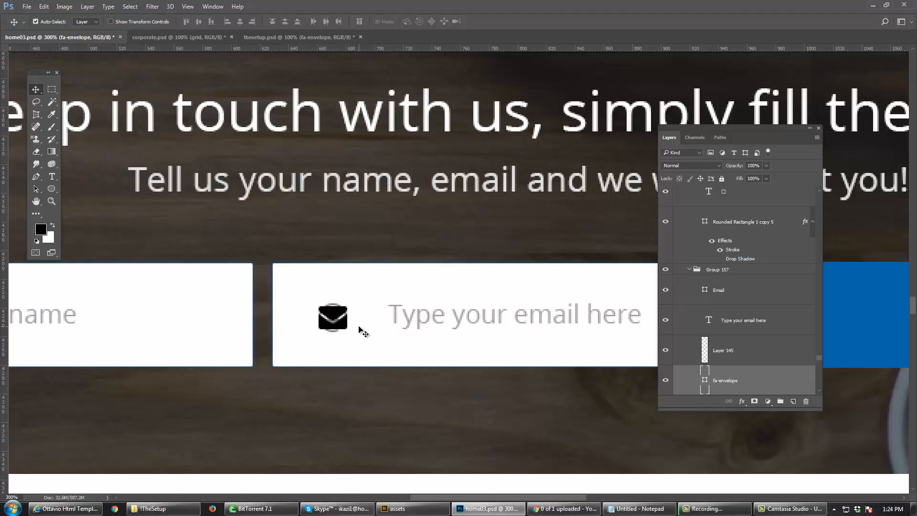
pyautogui.hotkey('ctrl', 'space')
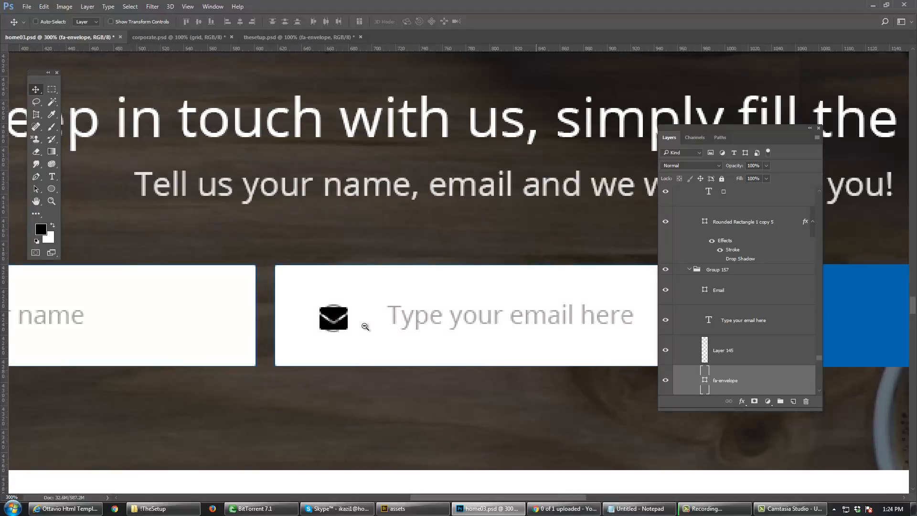
pyautogui.keyDown('ctrl'); pyautogui.keyDown('alt'); pyautogui.click(359, 327); pyautogui.keyUp('alt'); pyautogui.keyUp('ctrl')
pyautogui.keyDown('ctrl'); pyautogui.keyDown('alt'); pyautogui.click(353, 330); pyautogui.keyUp('alt'); pyautogui.keyUp('ctrl')
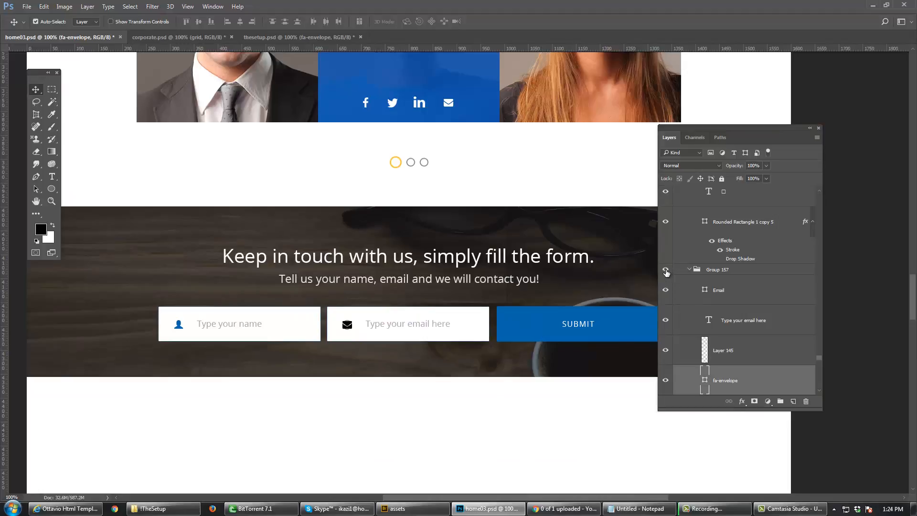
# Step: Pull the @ icon out from behind the envelope in the email field and delete it
pyautogui.click(666, 270)
pyautogui.scroll(-1, 738, 340)
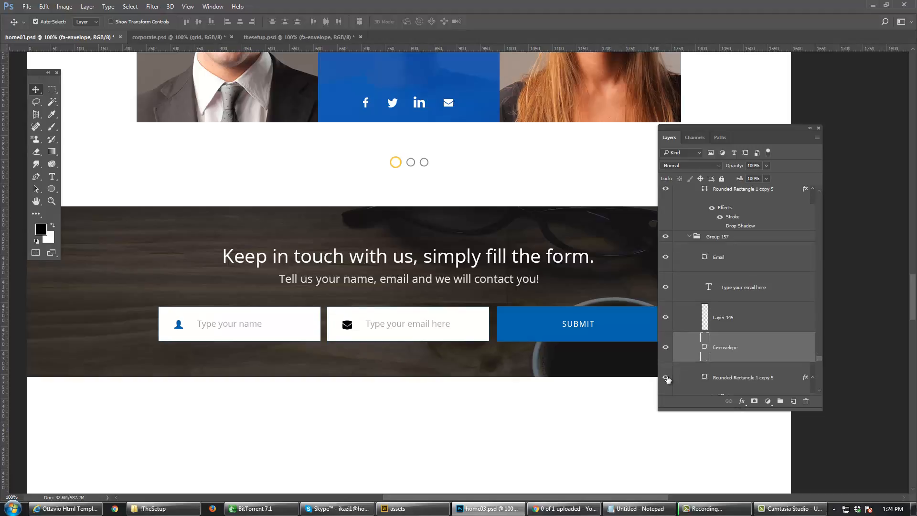
pyautogui.click(665, 377)
pyautogui.click(666, 377)
pyautogui.scroll(-1, 703, 344)
pyautogui.scroll(-1, 703, 344)
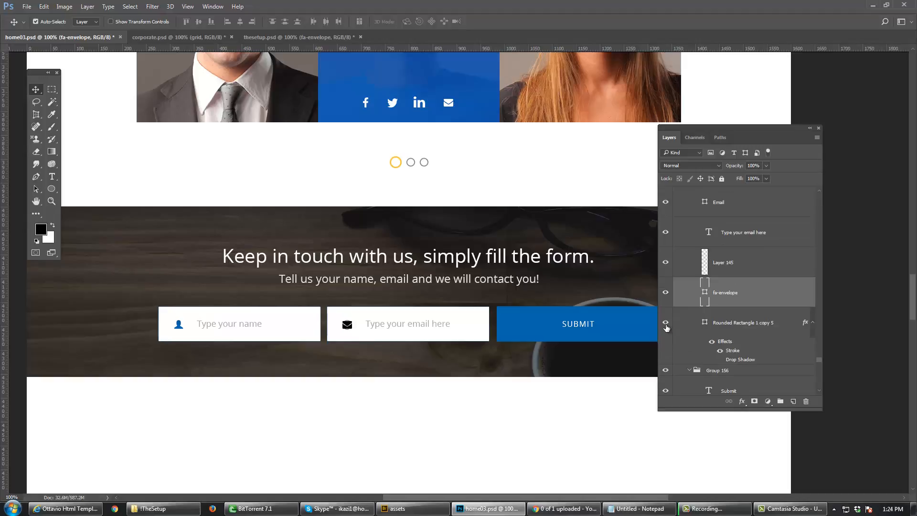
pyautogui.keyDown('ctrl'); pyautogui.click(350, 332); pyautogui.keyUp('ctrl')
pyautogui.keyDown('ctrl'); pyautogui.click(350, 331); pyautogui.keyUp('ctrl')
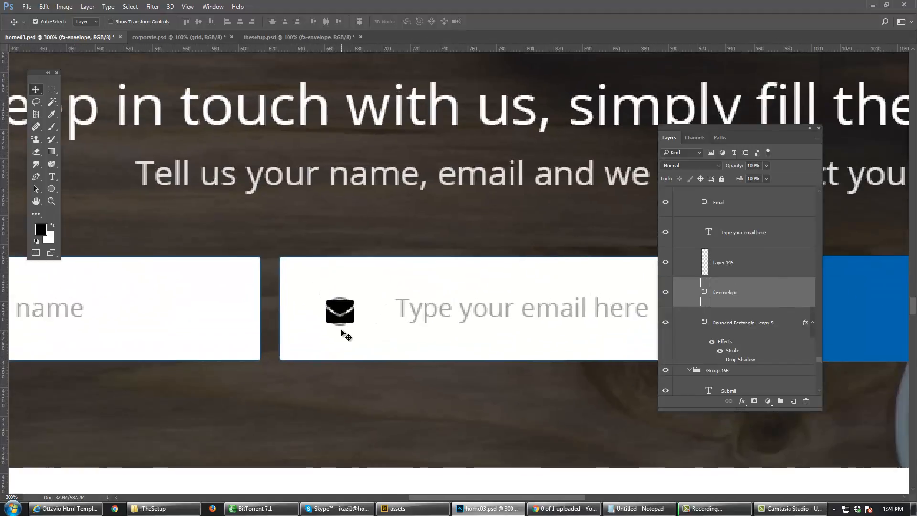
pyautogui.click(347, 331)
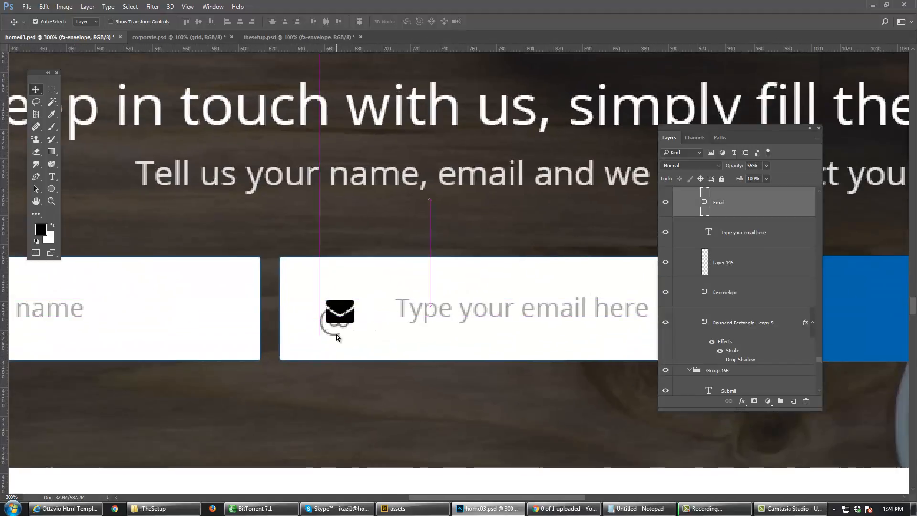
pyautogui.press('Delete')
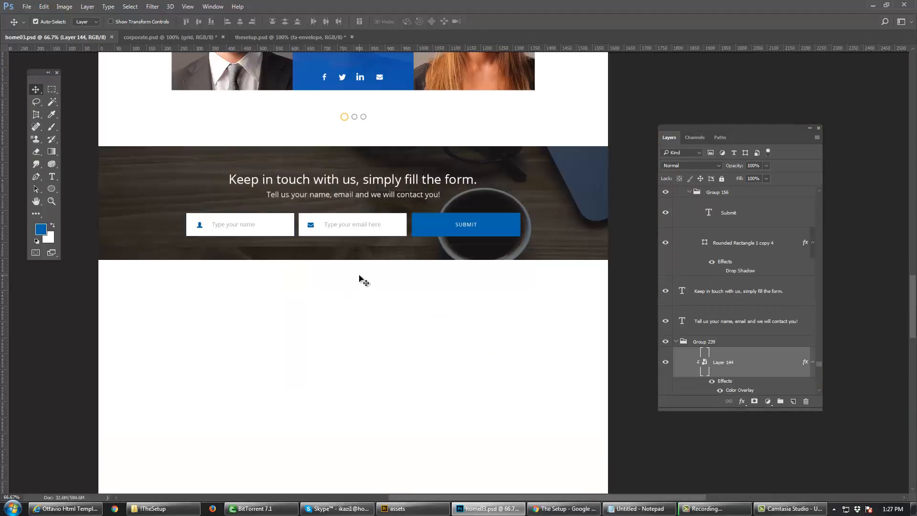
# Step: Review the contact form with its blue icons, the Our Services grid and the header section of the homepage
pyautogui.keyDown('ctrl'); pyautogui.click(314, 229); pyautogui.keyUp('ctrl')
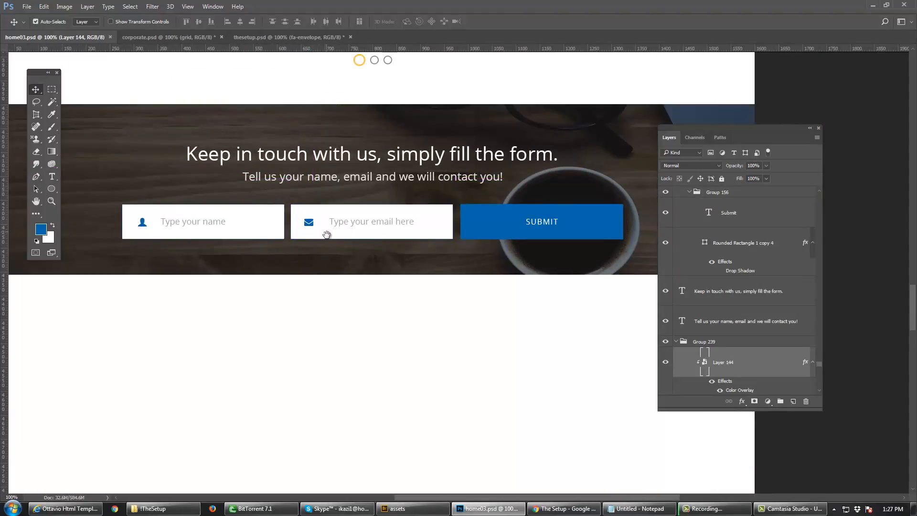
pyautogui.moveTo(323, 232); pyautogui.dragTo(328, 277)
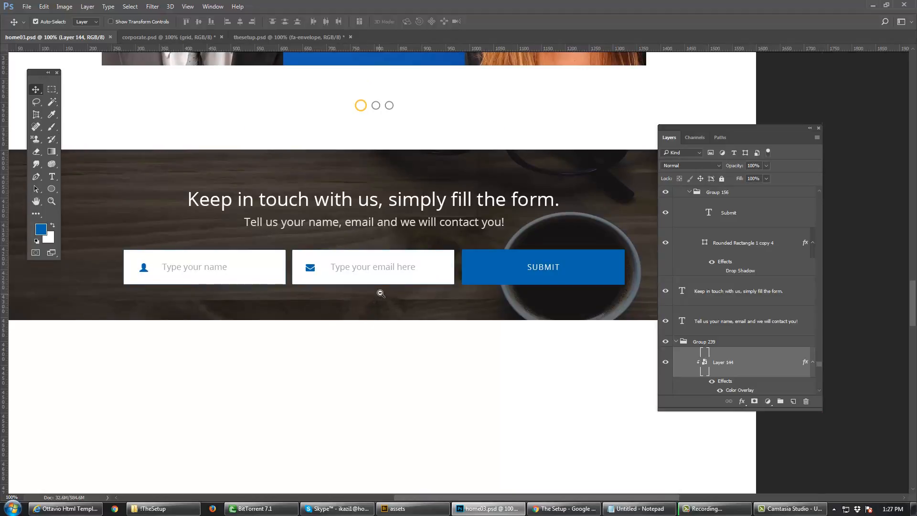
pyautogui.hotkey('ctrl', '-')
pyautogui.hotkey('ctrl', '-')
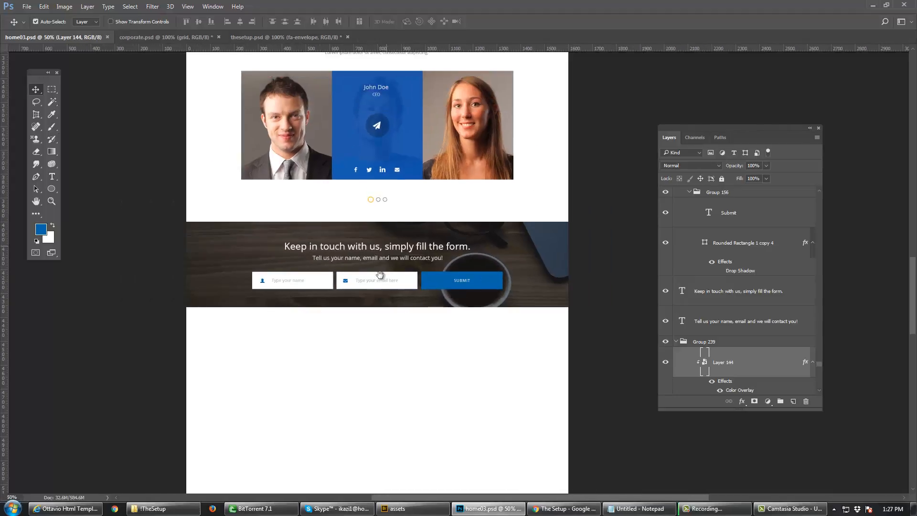
pyautogui.scroll(5, 382, 286)
pyautogui.scroll(6, 390, 400)
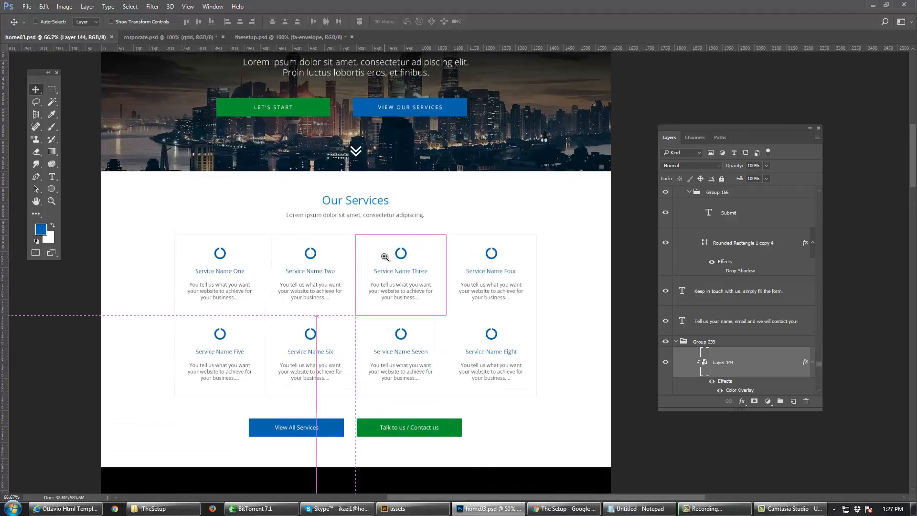
pyautogui.keyDown('ctrl'); pyautogui.click(359, 247); pyautogui.keyUp('ctrl')
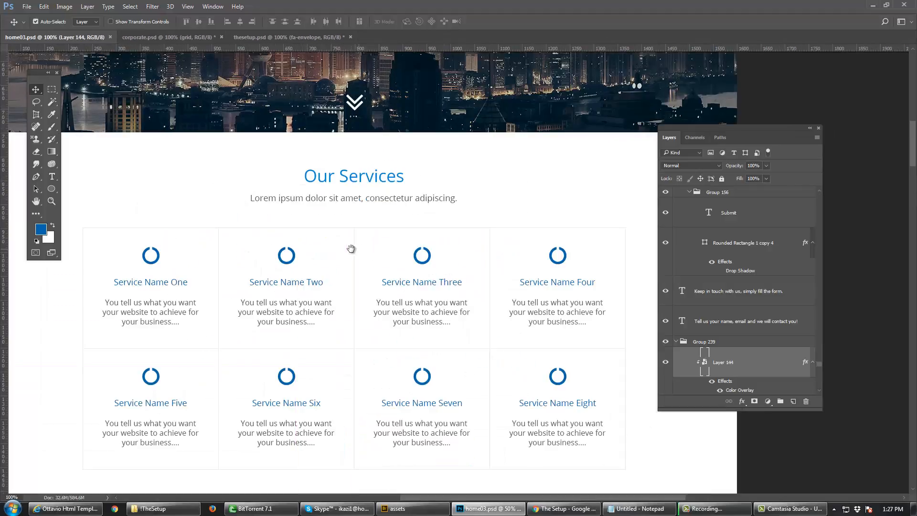
pyautogui.moveTo(324, 254); pyautogui.dragTo(384, 249)
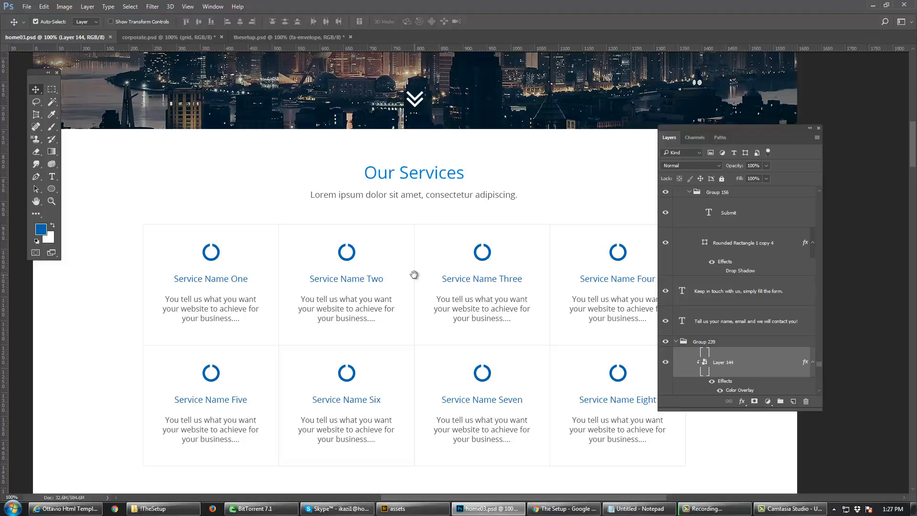
pyautogui.moveTo(419, 177); pyautogui.dragTo(420, 335)
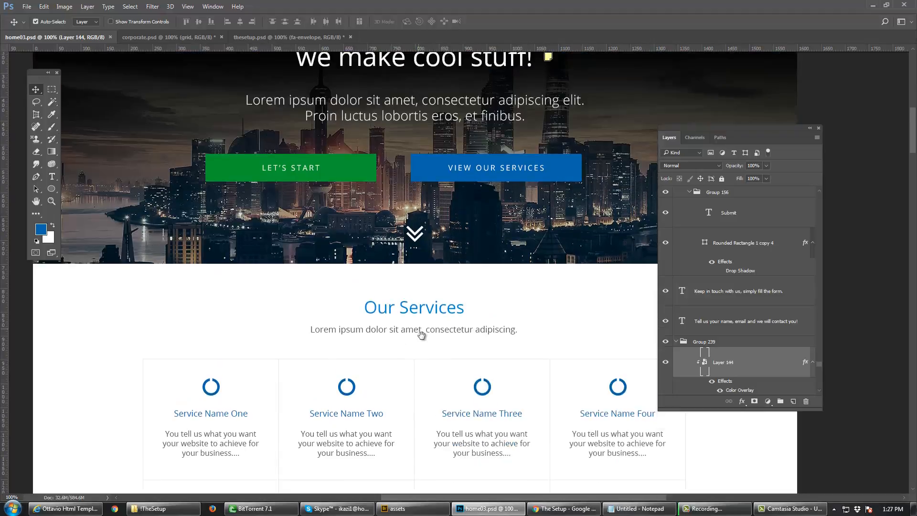
pyautogui.moveTo(363, 192); pyautogui.dragTo(373, 281)
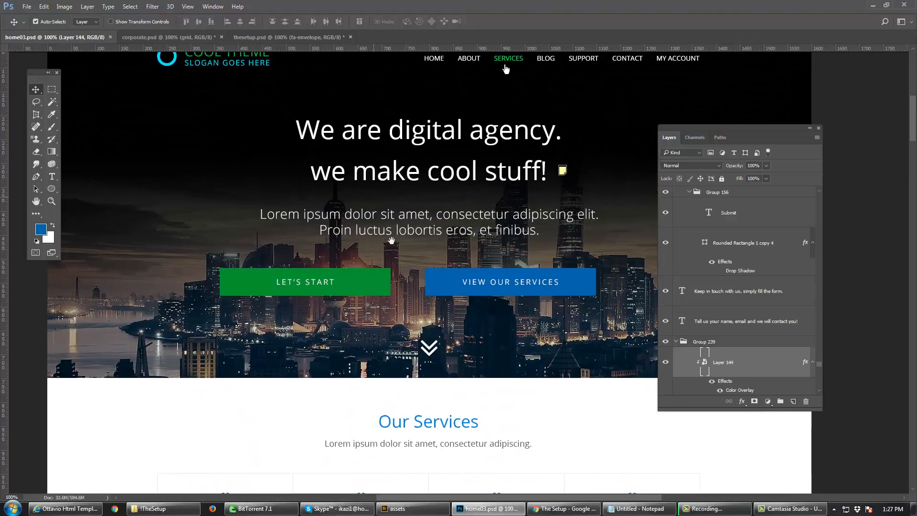
pyautogui.moveTo(394, 224); pyautogui.dragTo(402, 257)
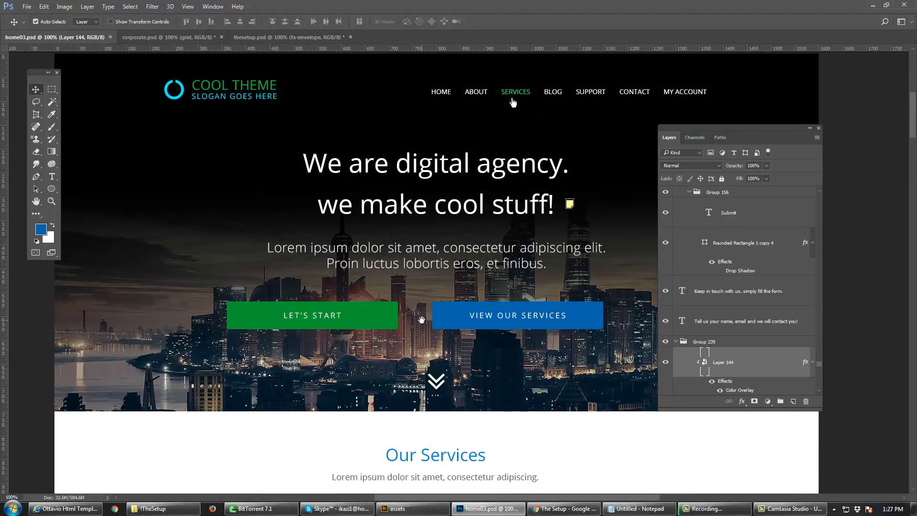
pyautogui.moveTo(421, 320); pyautogui.dragTo(421, 219)
pyautogui.moveTo(413, 276); pyautogui.dragTo(420, 220)
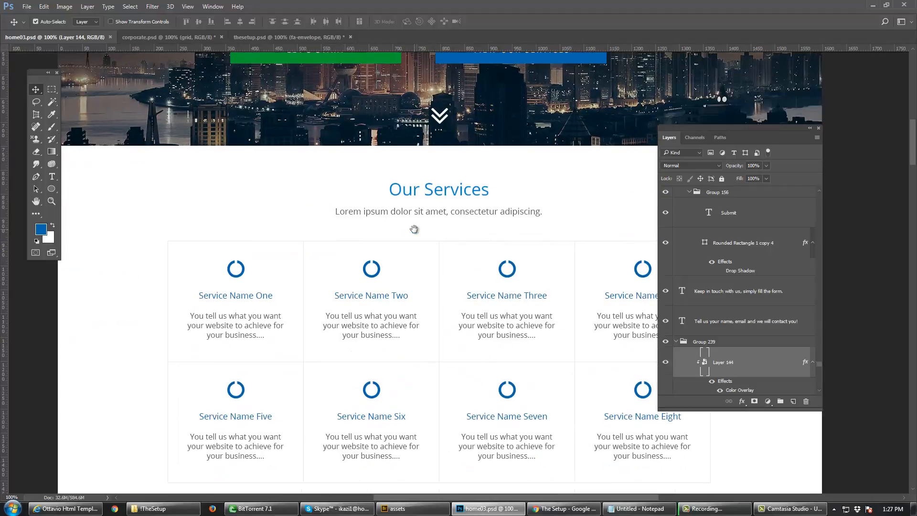
# Step: Review the homepage design from the Our Services grid through Our Works and the team section to the contact form
pyautogui.moveTo(423, 367); pyautogui.dragTo(425, 261)
pyautogui.moveTo(425, 337); pyautogui.dragTo(425, 286)
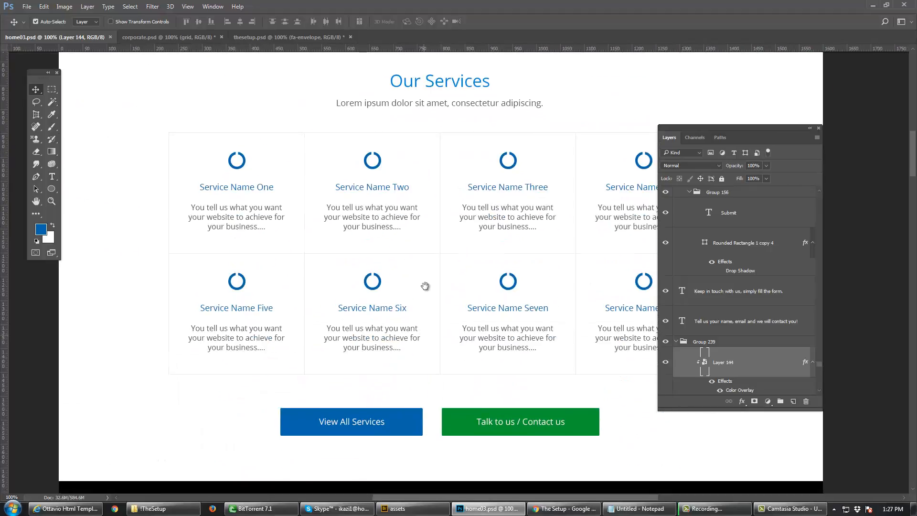
pyautogui.moveTo(424, 365); pyautogui.dragTo(430, 256)
pyautogui.moveTo(431, 299); pyautogui.dragTo(432, 207)
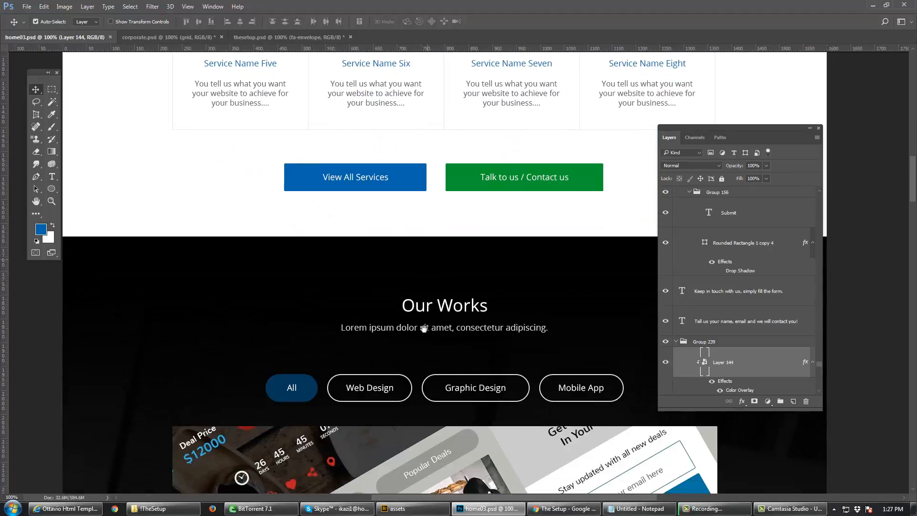
pyautogui.moveTo(422, 330); pyautogui.dragTo(408, 247)
pyautogui.moveTo(418, 377); pyautogui.dragTo(416, 281)
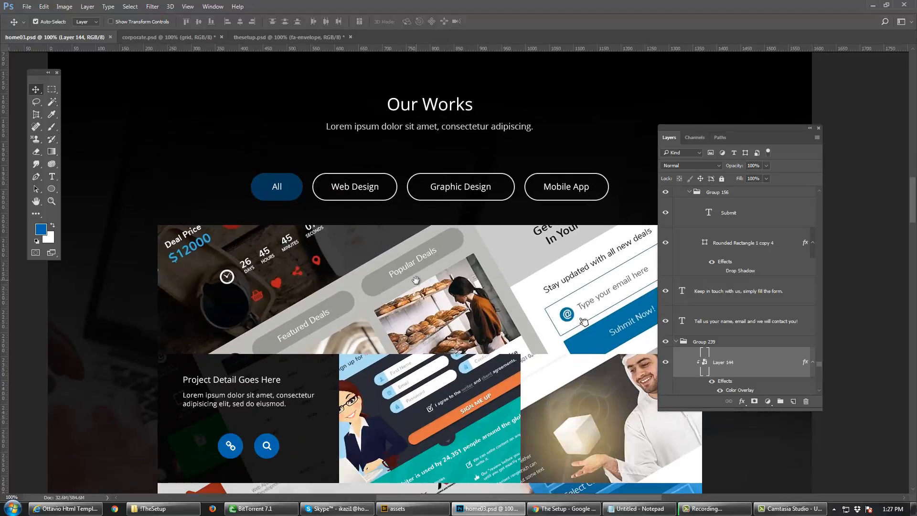
pyautogui.moveTo(421, 385); pyautogui.dragTo(421, 282)
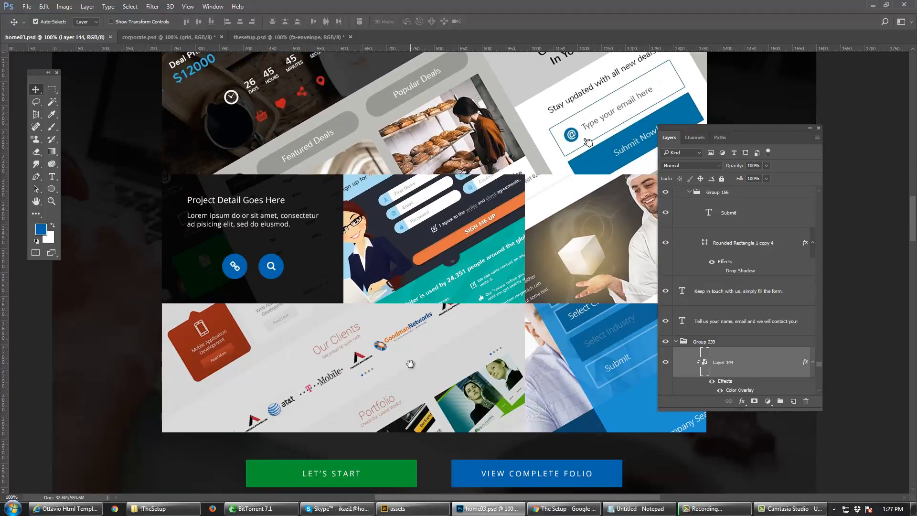
pyautogui.moveTo(412, 365); pyautogui.dragTo(395, 262)
pyautogui.moveTo(403, 384); pyautogui.dragTo(404, 353)
pyautogui.moveTo(404, 409); pyautogui.dragTo(403, 317)
pyautogui.moveTo(397, 368); pyautogui.dragTo(396, 265)
pyautogui.moveTo(410, 467); pyautogui.dragTo(410, 363)
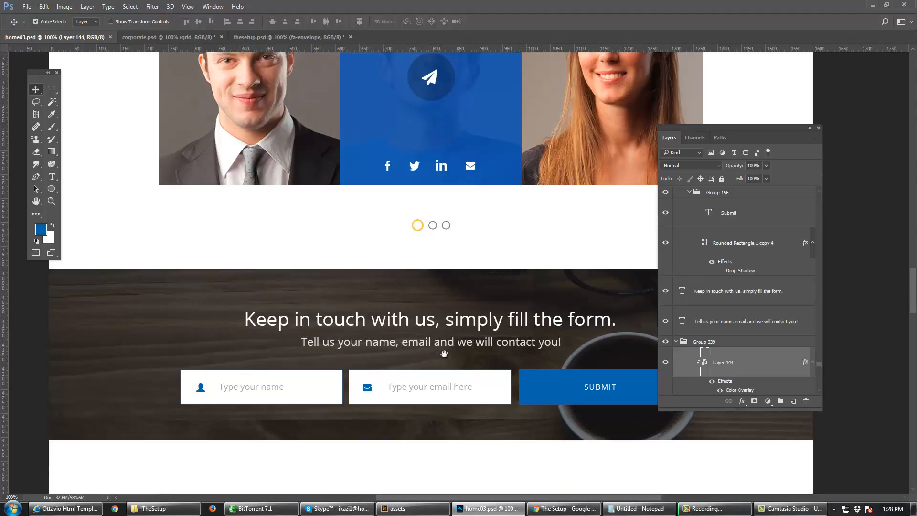
# Step: Examine the contact form's user and envelope icons and the empty white area beneath the form
pyautogui.moveTo(381, 394); pyautogui.dragTo(386, 322)
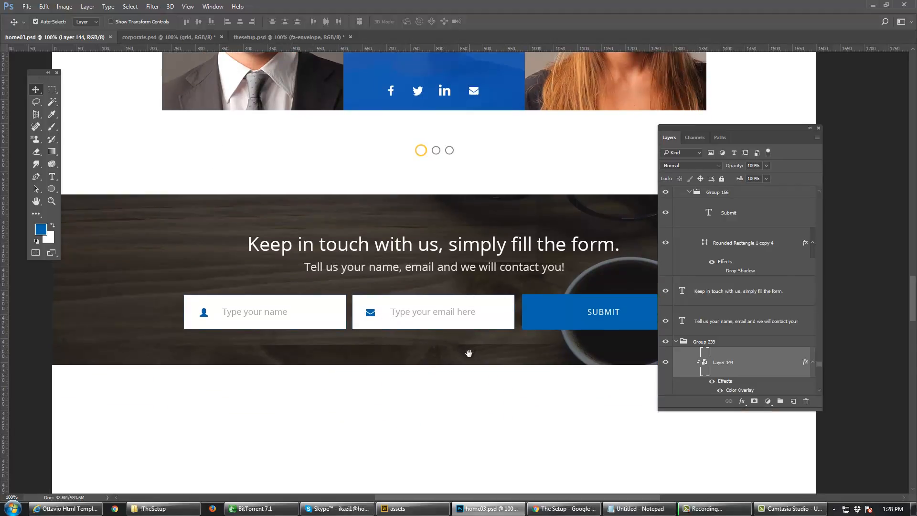
pyautogui.moveTo(468, 353); pyautogui.dragTo(457, 278)
pyautogui.moveTo(422, 356); pyautogui.dragTo(412, 374)
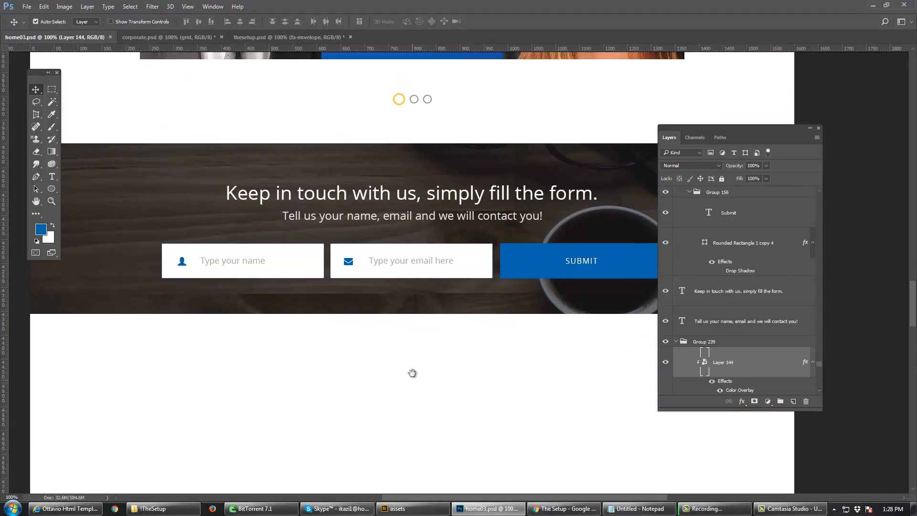
pyautogui.moveTo(411, 282); pyautogui.dragTo(410, 353)
pyautogui.scroll(1, 410, 353)
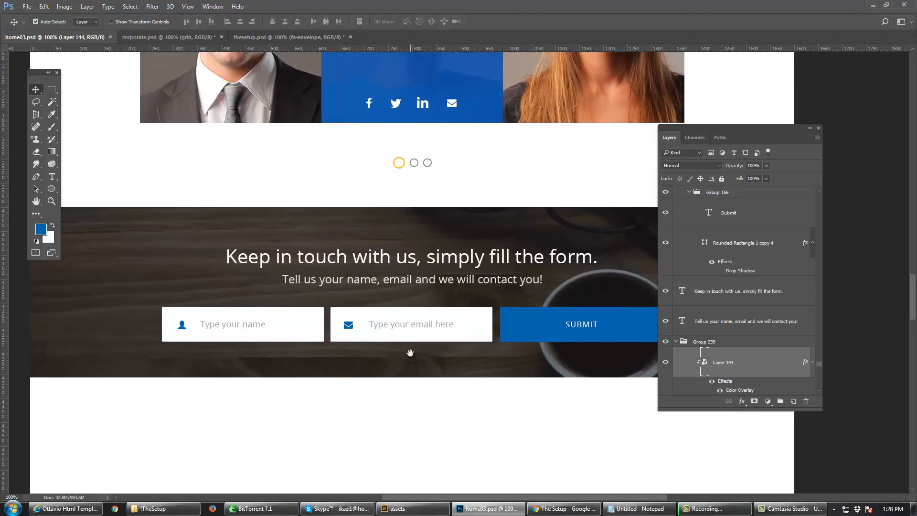
pyautogui.hotkey('ctrl', '-')
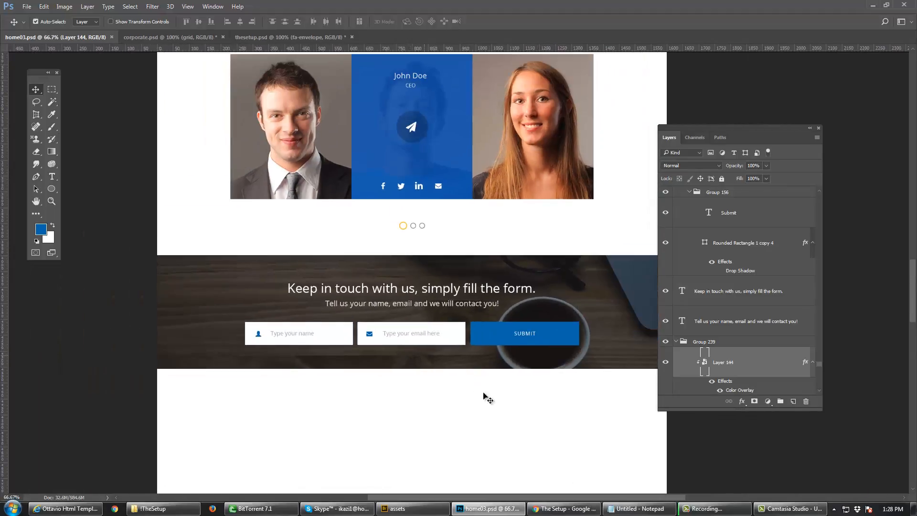
# Step: Switch to Chrome and look through The Setup, EDENA, Xpro, freelance portfolio and Ottavio pages for ideas for the next homepage section
pyautogui.click(567, 508)
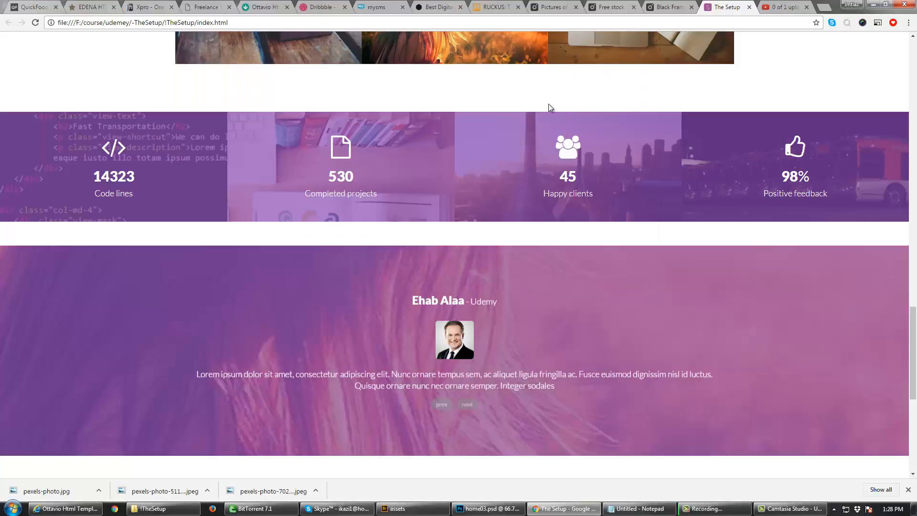
pyautogui.click(95, 9)
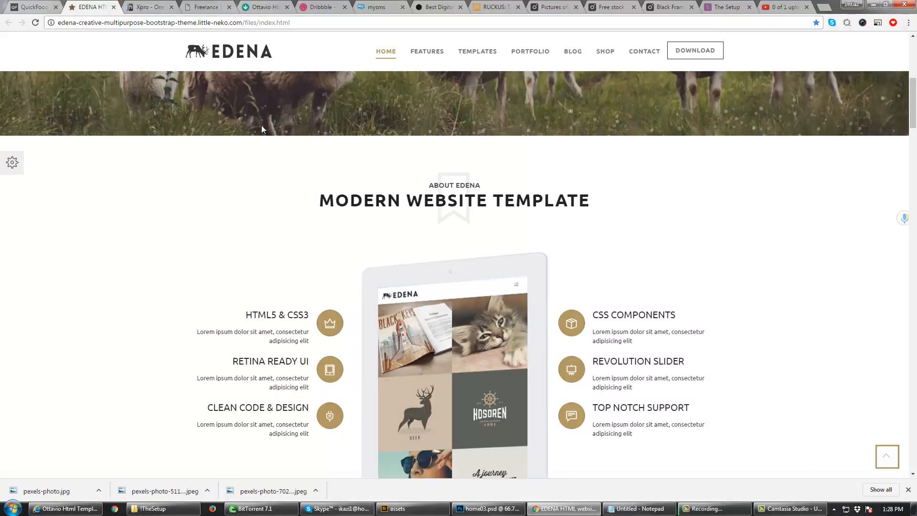
pyautogui.scroll(-10, 262, 126)
pyautogui.scroll(-5, 262, 126)
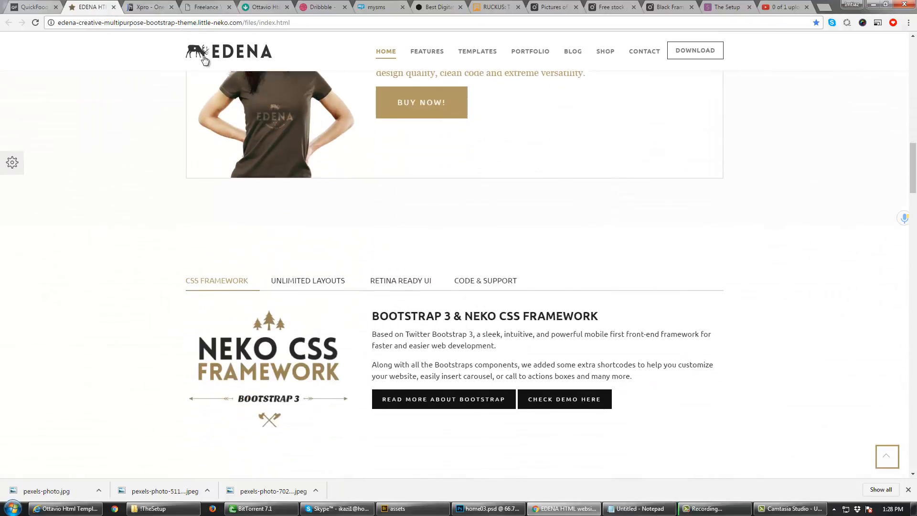
pyautogui.hotkey('ctrl', 'Tab')
pyautogui.scroll(-13, 379, 235)
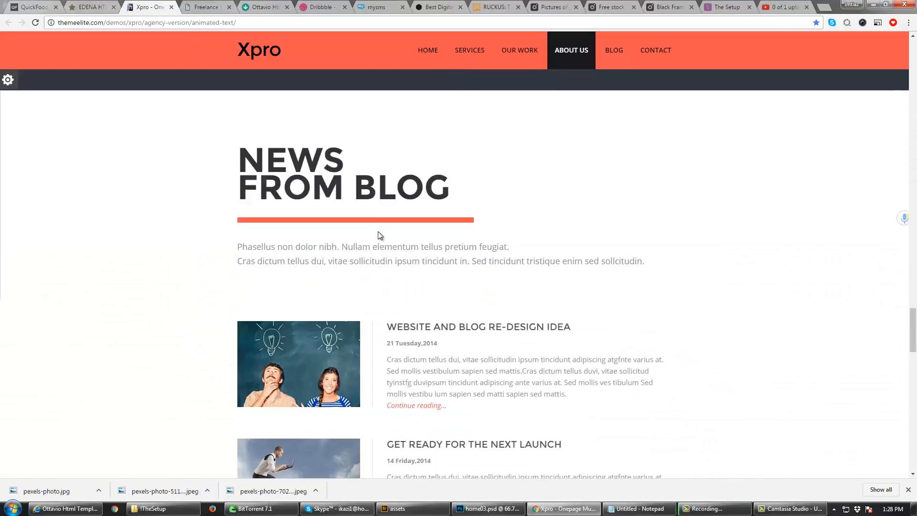
pyautogui.scroll(-11, 421, 265)
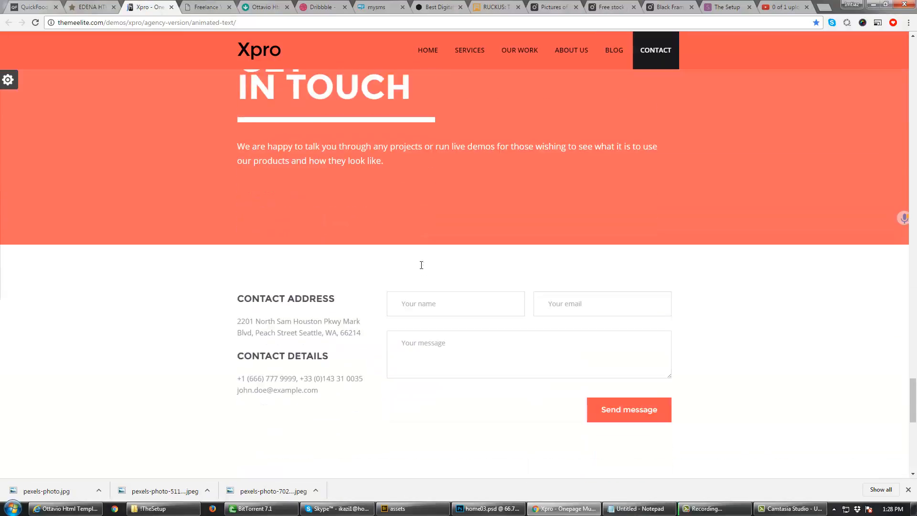
pyautogui.click(203, 4)
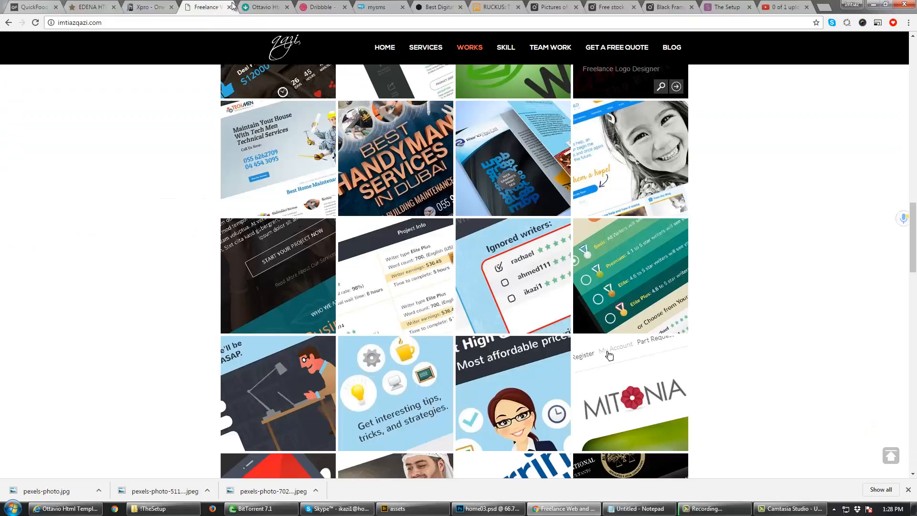
pyautogui.click(259, 5)
pyautogui.scroll(-3, 380, 279)
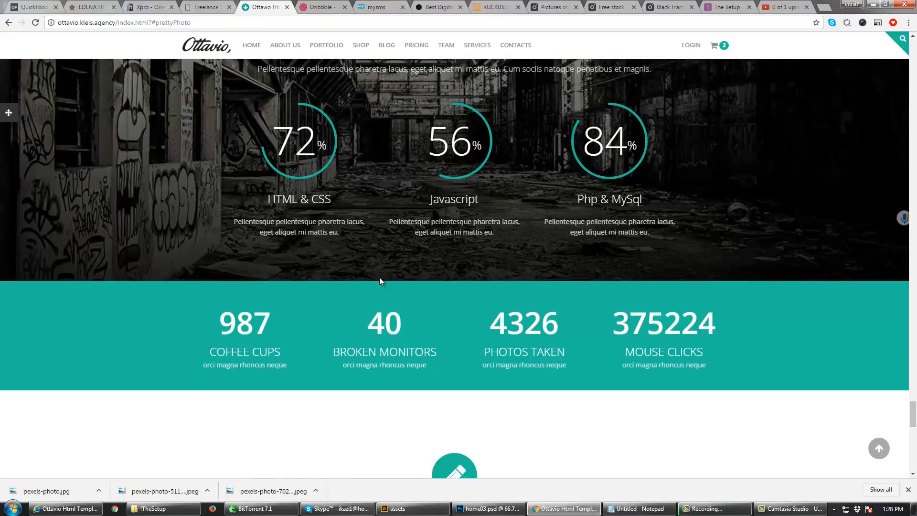
pyautogui.scroll(3, 380, 280)
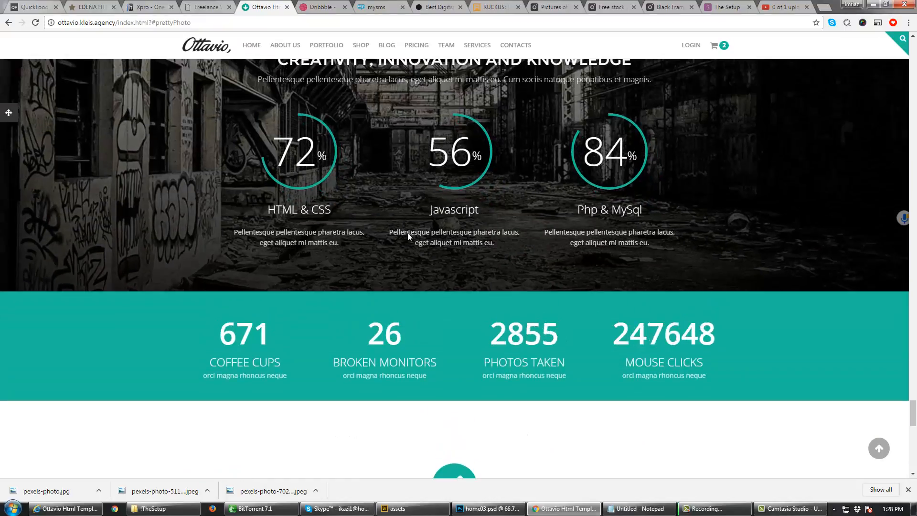
pyautogui.scroll(1, 408, 234)
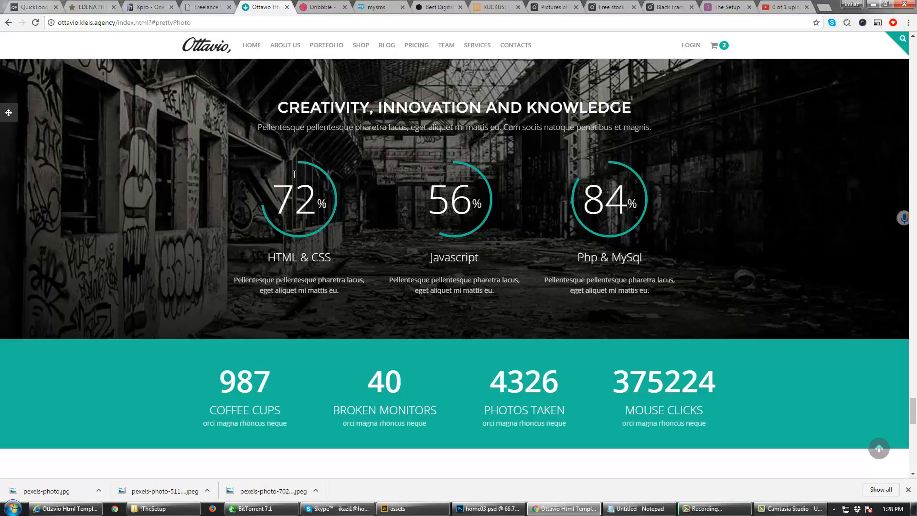
# Step: Search Dribbble for "counting" to find counter design inspiration
pyautogui.click(328, 5)
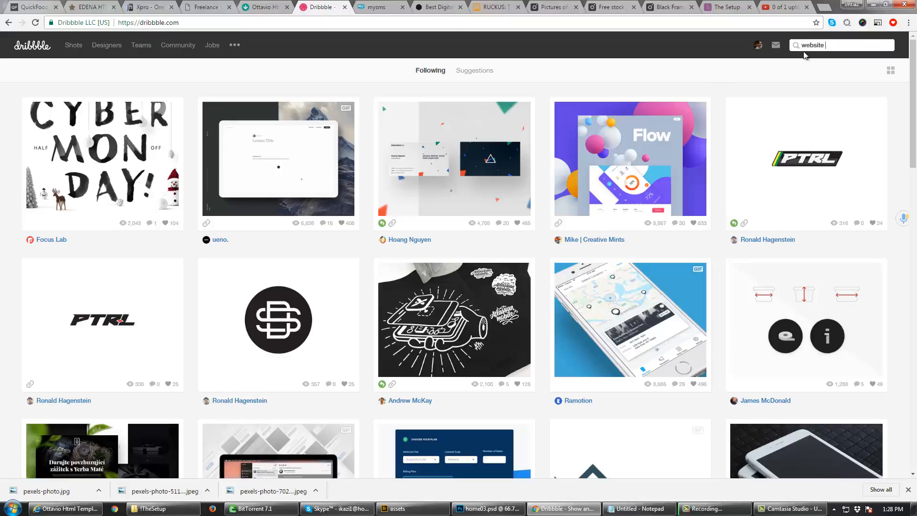
pyautogui.press('Return')
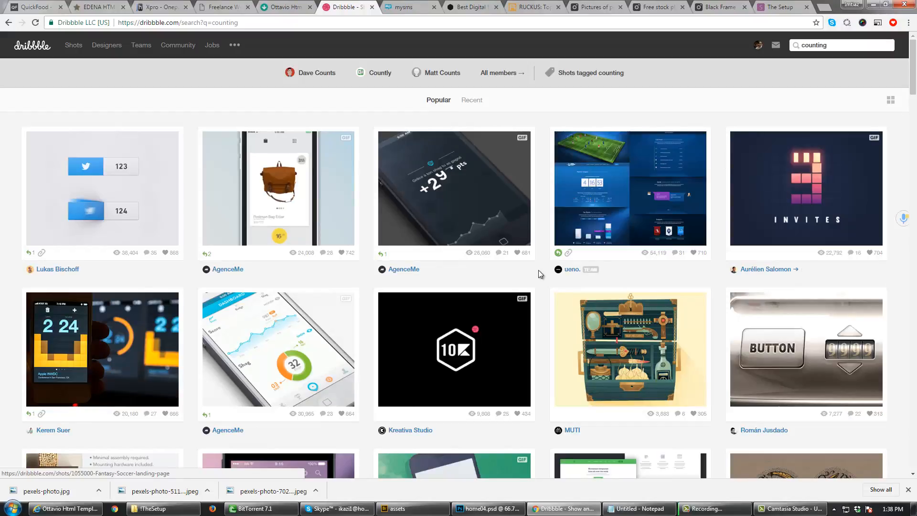
pyautogui.click(707, 7)
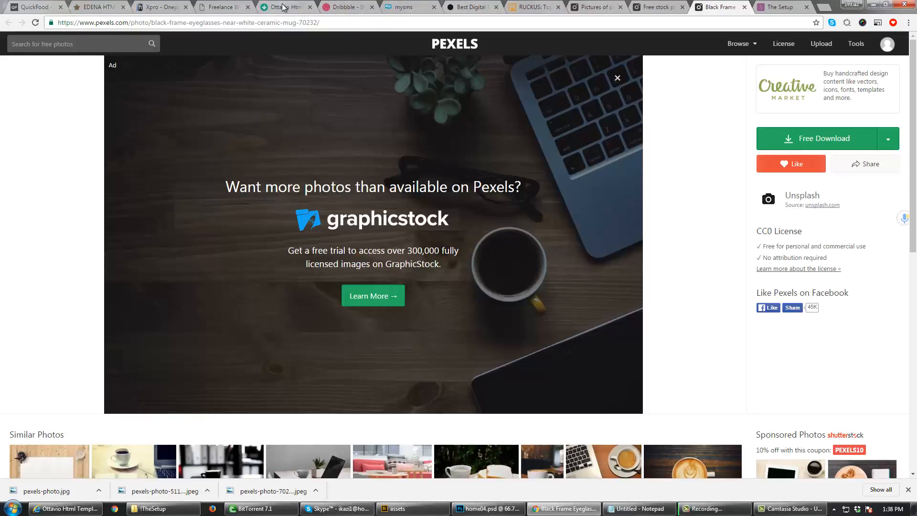
# Step: Examine the Ottavio template's Creativity, Innovation and Knowledge percentage circles and the counter strip below them
pyautogui.click(283, 6)
pyautogui.scroll(-5, 478, 238)
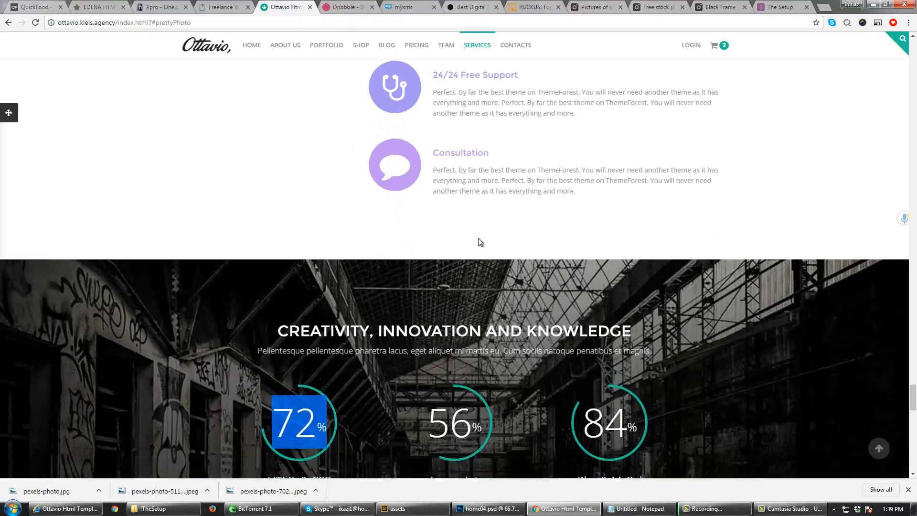
pyautogui.scroll(-4, 480, 242)
pyautogui.click(373, 231)
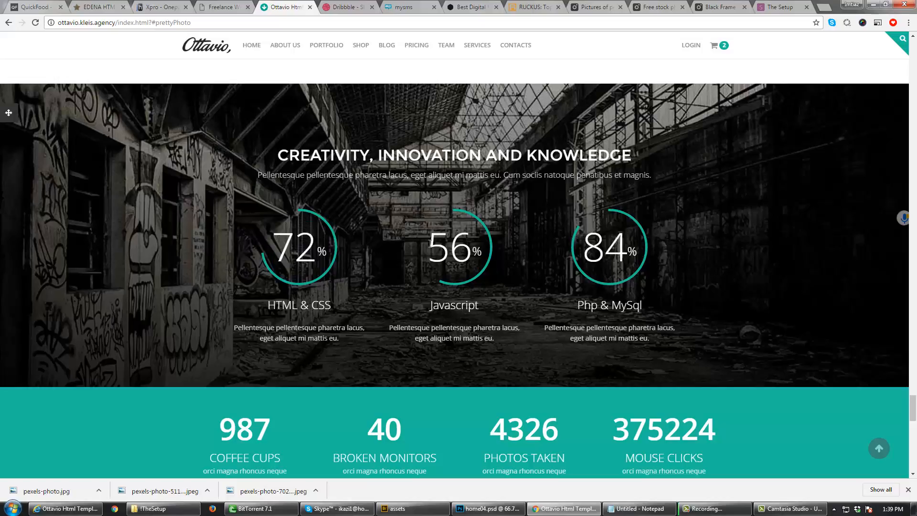
pyautogui.scroll(-2, 481, 377)
pyautogui.moveTo(268, 337); pyautogui.dragTo(223, 334)
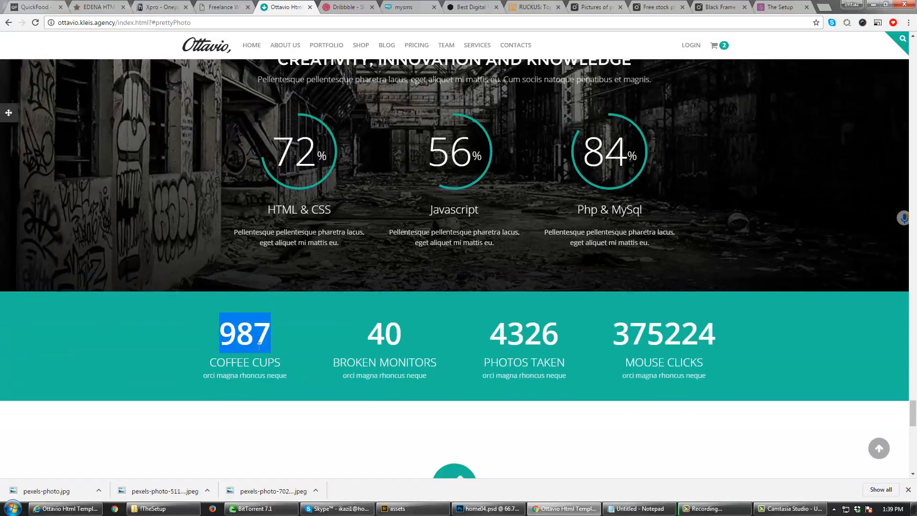
pyautogui.moveTo(398, 360); pyautogui.dragTo(356, 362)
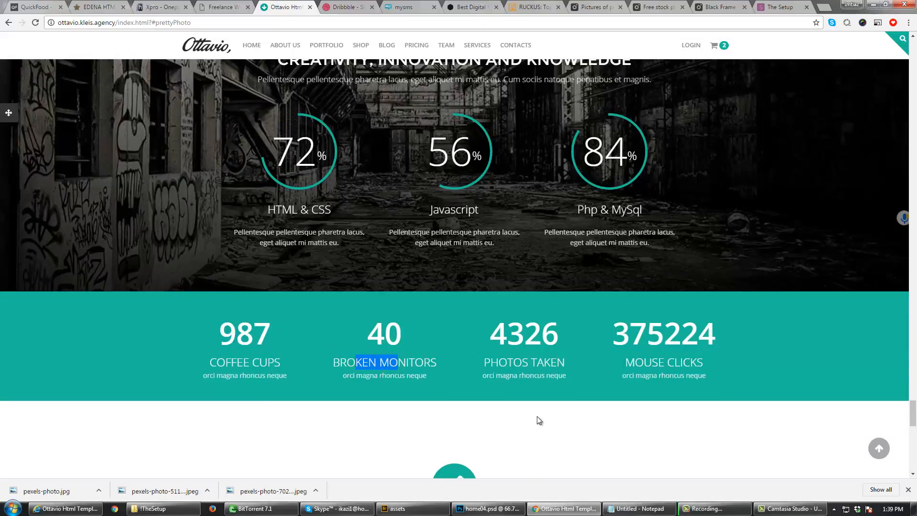
pyautogui.scroll(1, 526, 423)
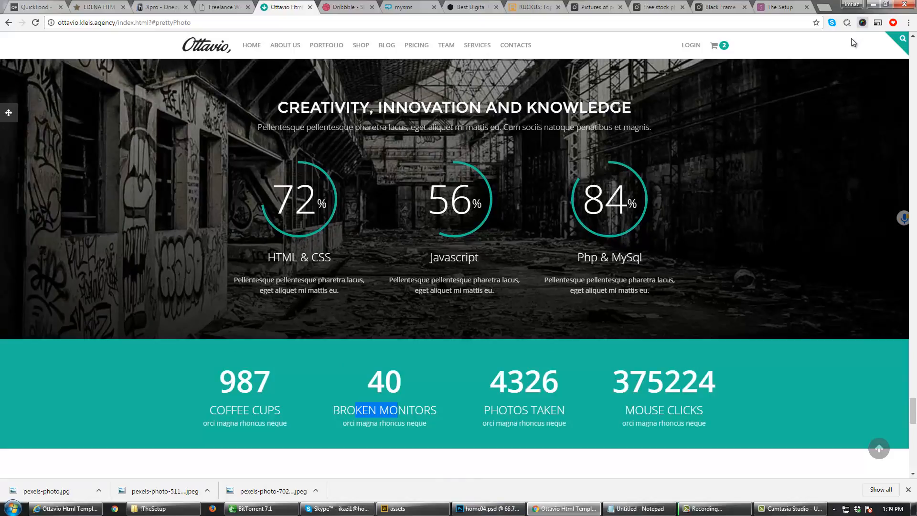
# Step: Capture a selected area of about 1199 x 764 px covering Ottavio's percentage circles and counter strip with Awesome Screenshot
pyautogui.click(863, 22)
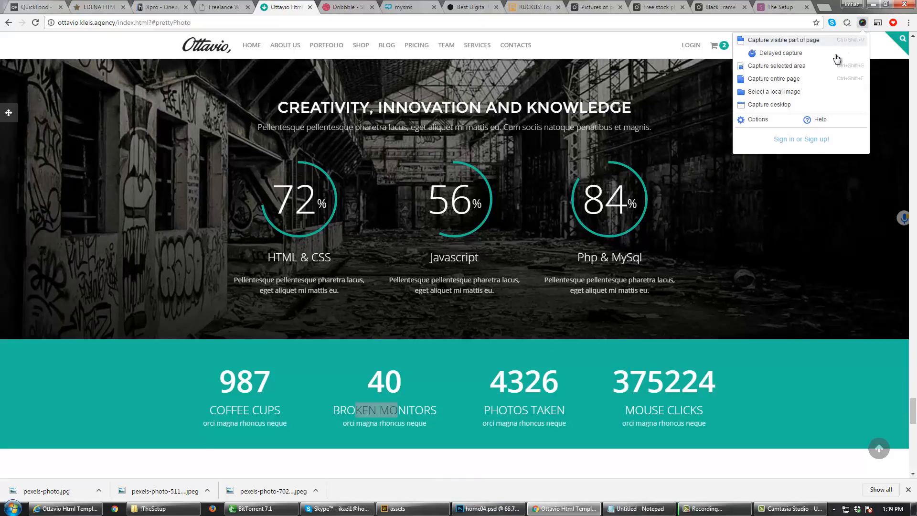
pyautogui.click(794, 66)
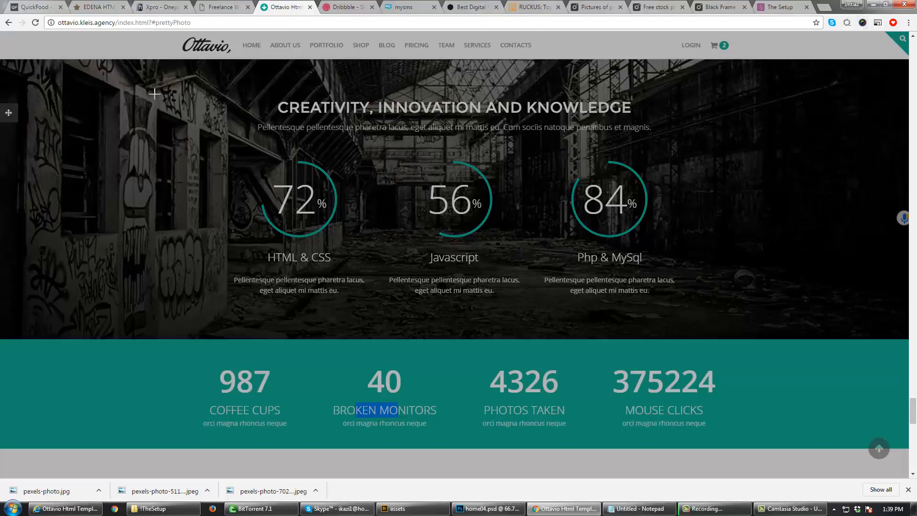
pyautogui.moveTo(161, 79); pyautogui.dragTo(736, 445)
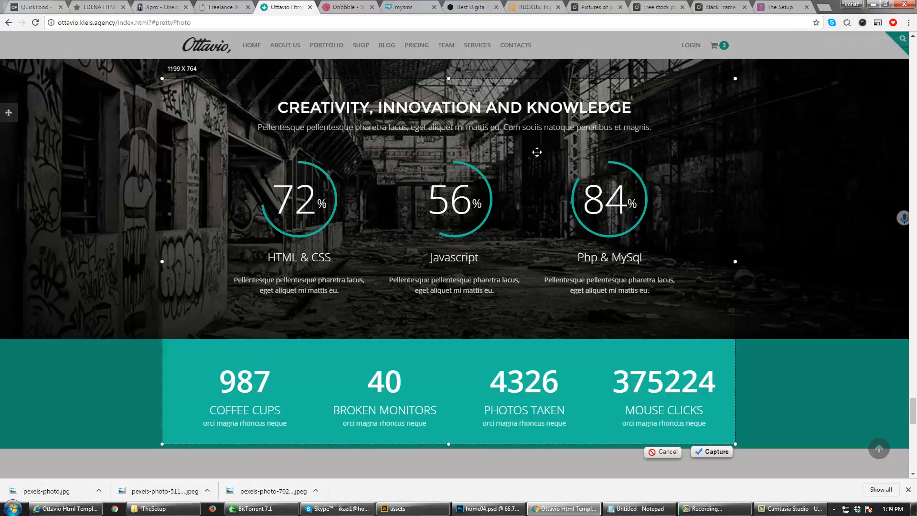
pyautogui.click(717, 453)
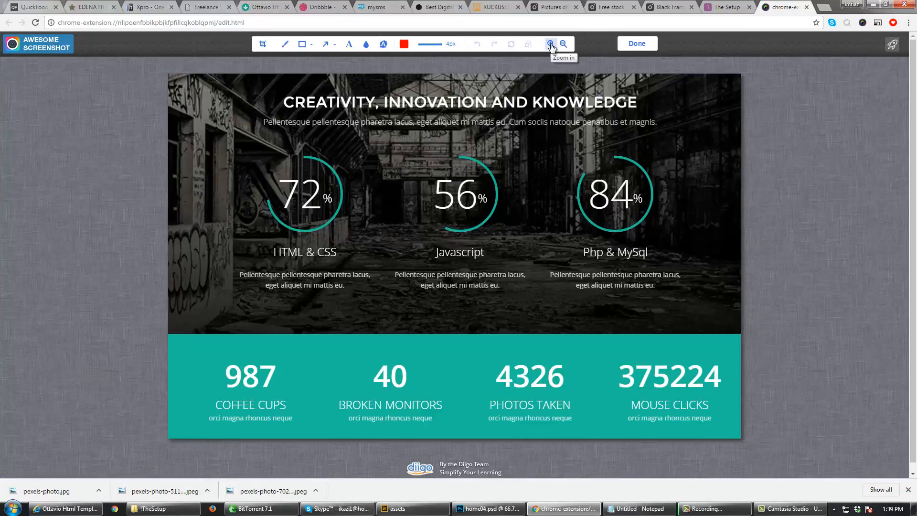
# Step: Finish editing the captured screenshot and copy the resulting image
pyautogui.click(624, 44)
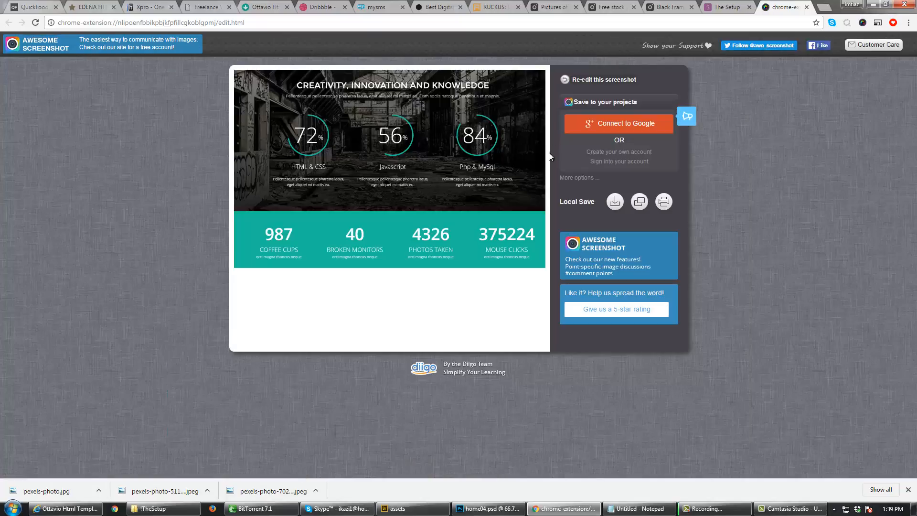
pyautogui.rightClick(435, 196)
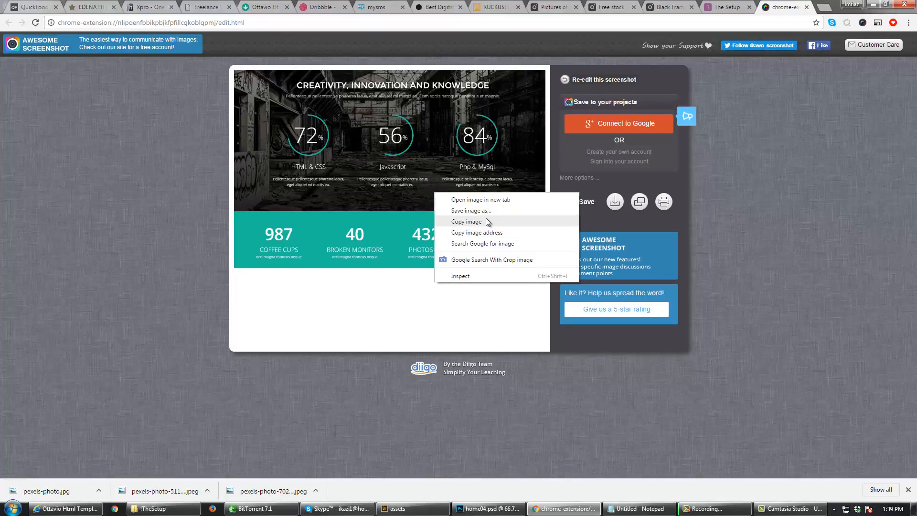
pyautogui.click(487, 223)
# Step: Switch to Photoshop, paste the screenshot into home04.psd, move it just below the contact form's fields and bring its layer to the front
pyautogui.click(488, 509)
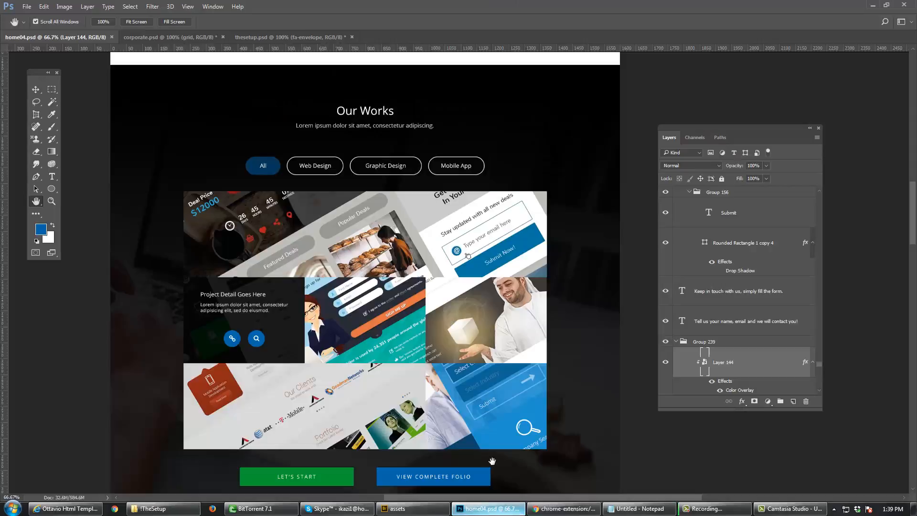
pyautogui.moveTo(422, 348); pyautogui.dragTo(455, 202)
pyautogui.moveTo(437, 387); pyautogui.dragTo(453, 218)
pyautogui.moveTo(442, 388); pyautogui.dragTo(441, 202)
pyautogui.moveTo(440, 363); pyautogui.dragTo(444, 210)
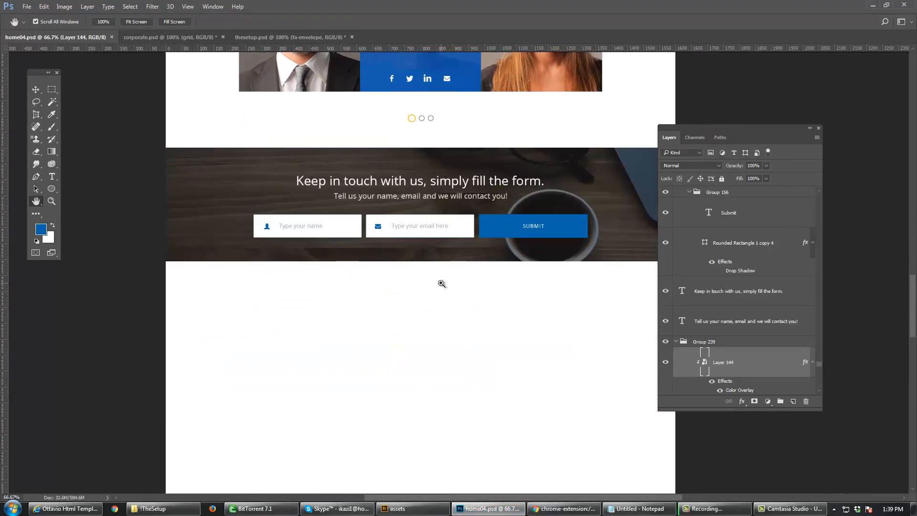
pyautogui.hotkey('ctrl', 'v')
pyautogui.press('v')
pyautogui.moveTo(440, 287); pyautogui.dragTo(419, 371)
pyautogui.hotkey('ctrl', 'shift', ']')
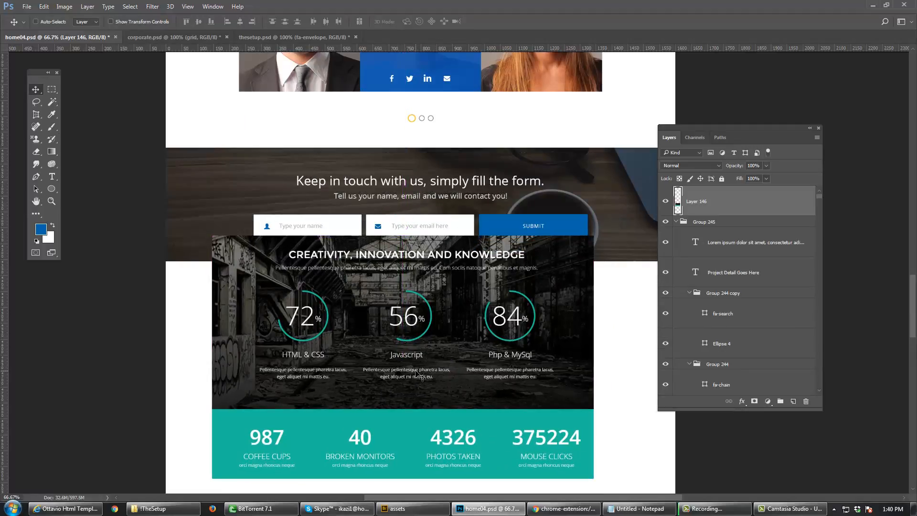
# Step: Move the pasted Ottavio screenshot down so blank white space separates it from the contact form section
pyautogui.moveTo(415, 370); pyautogui.dragTo(426, 389)
pyautogui.press('space')
pyautogui.keyDown('ctrl'); pyautogui.click(454, 350); pyautogui.keyUp('ctrl')
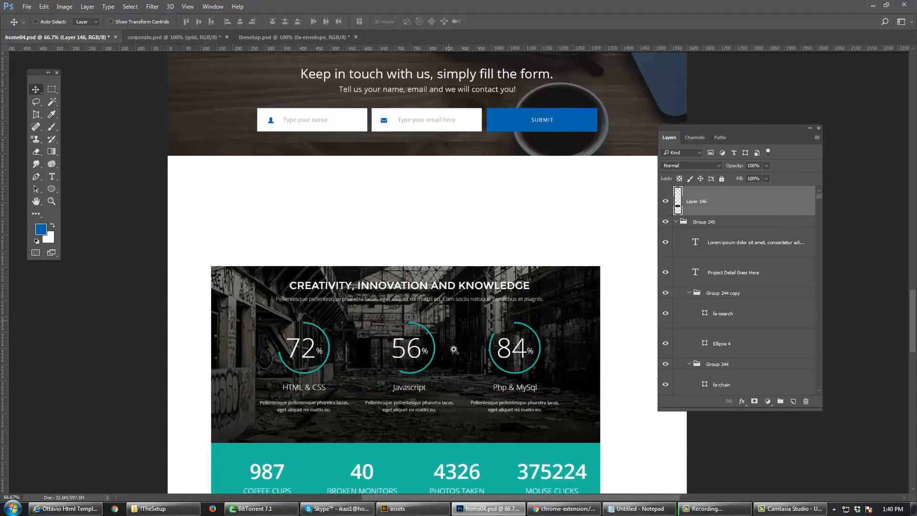
pyautogui.moveTo(453, 311); pyautogui.dragTo(477, 365)
pyautogui.keyDown('alt'); pyautogui.click(467, 329); pyautogui.keyUp('alt')
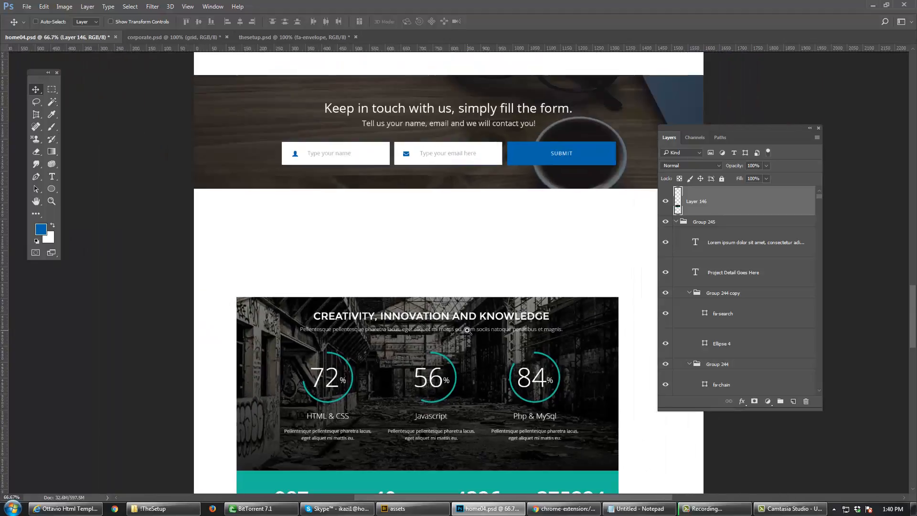
pyautogui.moveTo(454, 269); pyautogui.dragTo(442, 391)
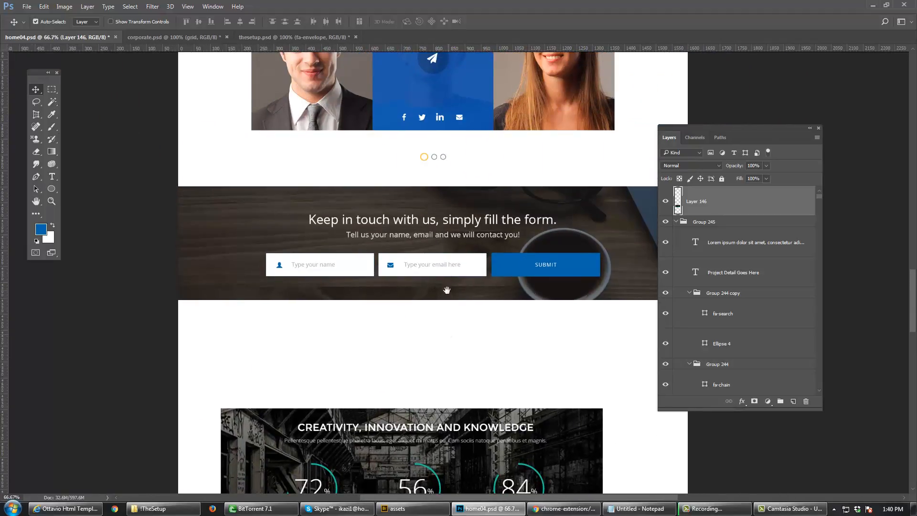
pyautogui.moveTo(415, 362); pyautogui.dragTo(413, 398)
pyautogui.moveTo(420, 322); pyautogui.dragTo(433, 252)
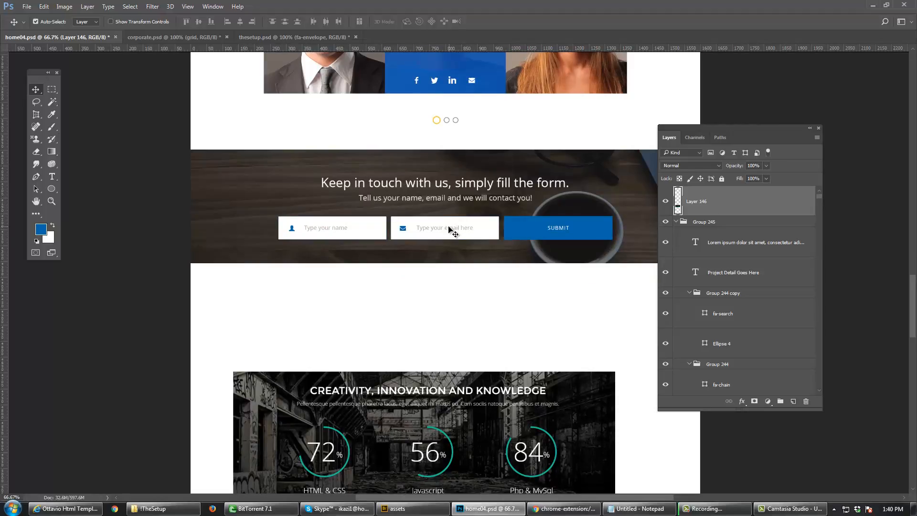
pyautogui.moveTo(440, 356); pyautogui.dragTo(441, 280)
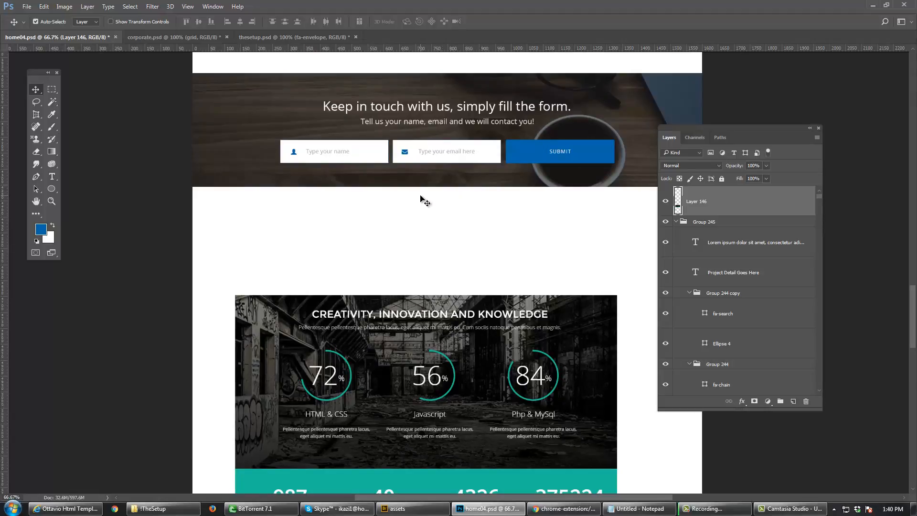
# Step: Set the Move tool's auto-select to Group, select the contact form's content groups and try moving them down
pyautogui.click(86, 22)
pyautogui.click(82, 30)
pyautogui.click(393, 186)
pyautogui.moveTo(426, 151); pyautogui.dragTo(402, 237)
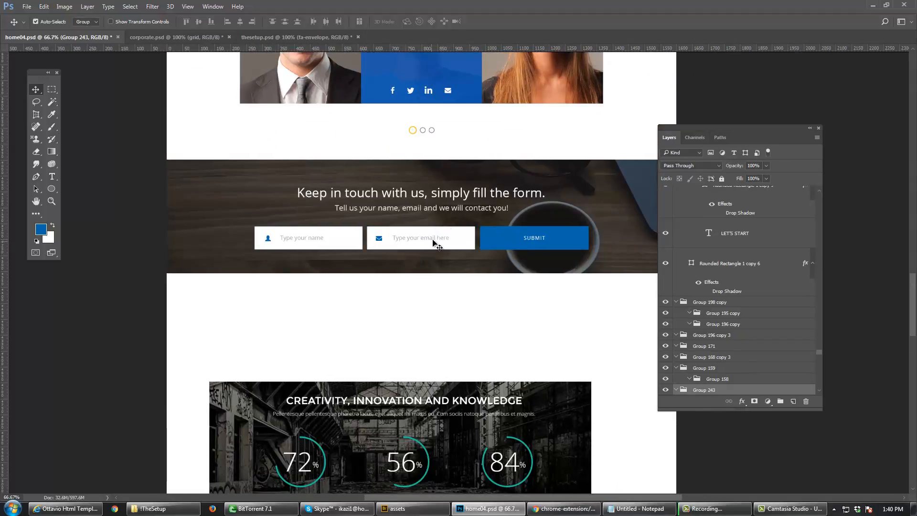
pyautogui.moveTo(433, 248); pyautogui.dragTo(451, 211)
pyautogui.keyDown('shift'); pyautogui.click(451, 199); pyautogui.keyUp('shift')
pyautogui.hotkey('ctrl', 'z')
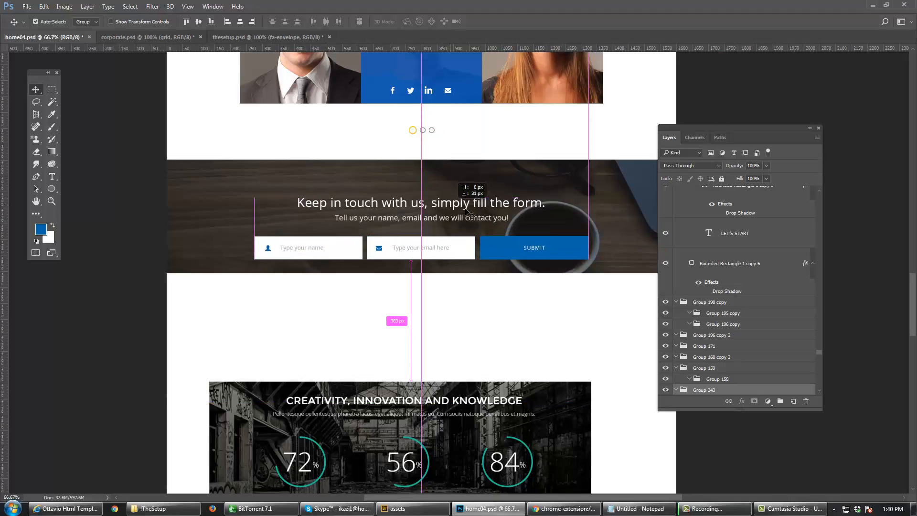
pyautogui.hotkey('ctrl', 'z')
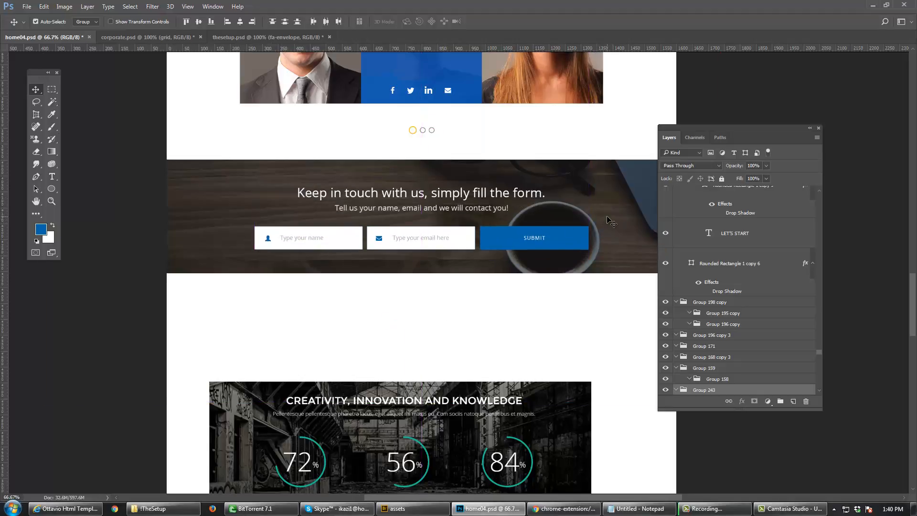
# Step: Try moving and transforming the contact form's background image group on its own
pyautogui.click(617, 233)
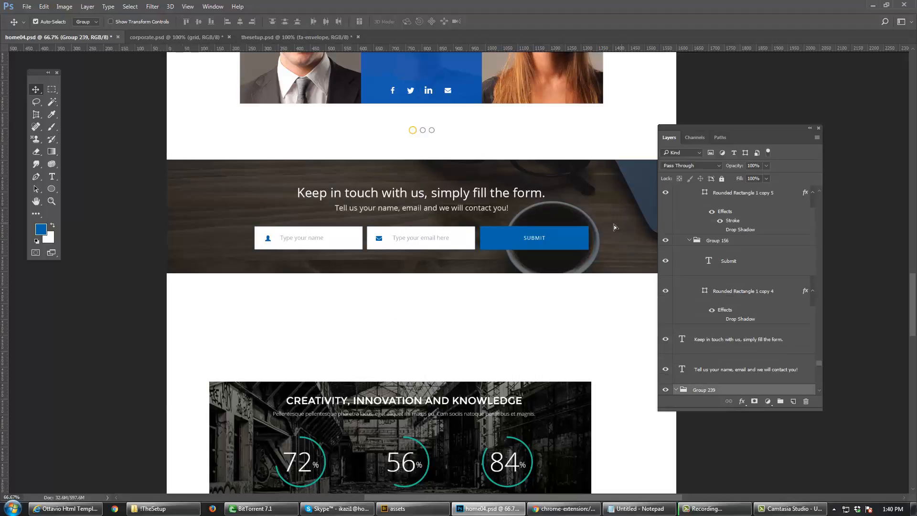
pyautogui.moveTo(604, 224); pyautogui.dragTo(599, 232)
pyautogui.hotkey('ctrl', 'z')
pyautogui.press('f')
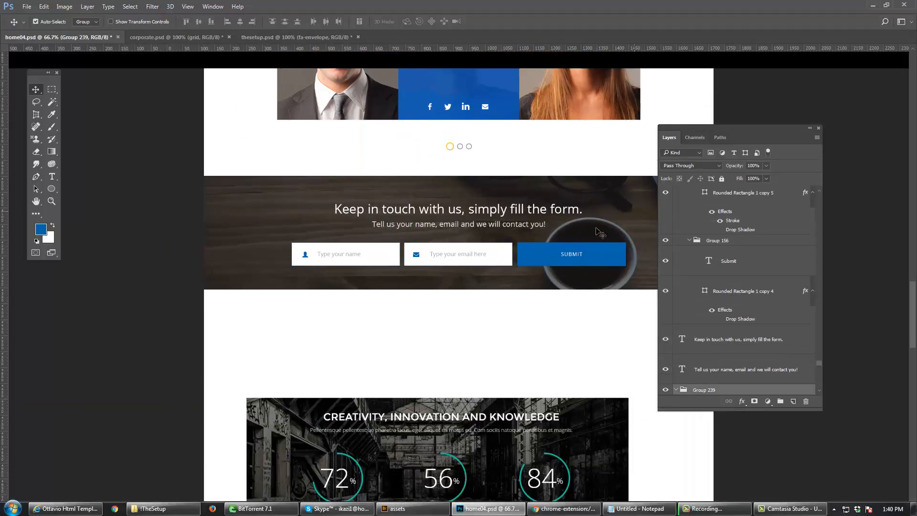
pyautogui.hotkey('ctrl', 't')
pyautogui.keyDown('alt'); pyautogui.click(577, 230); pyautogui.keyUp('alt')
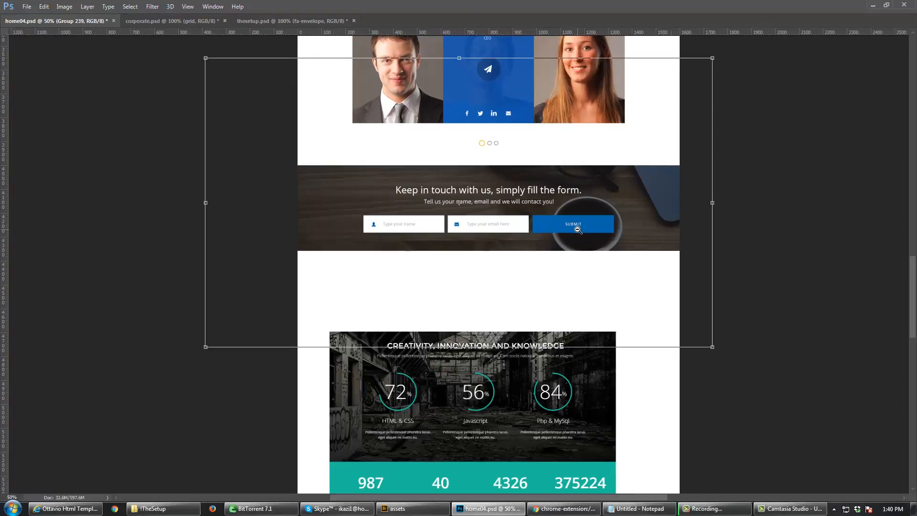
pyautogui.keyDown('alt'); pyautogui.click(578, 229); pyautogui.keyUp('alt')
pyautogui.press('Escape')
# Step: Group the contact form's content with its background image and move the whole section down below the Ottavio screenshot
pyautogui.moveTo(624, 208); pyautogui.dragTo(584, 237)
pyautogui.hotkey('ctrl', 'z')
pyautogui.hotkey('ctrl', 'z')
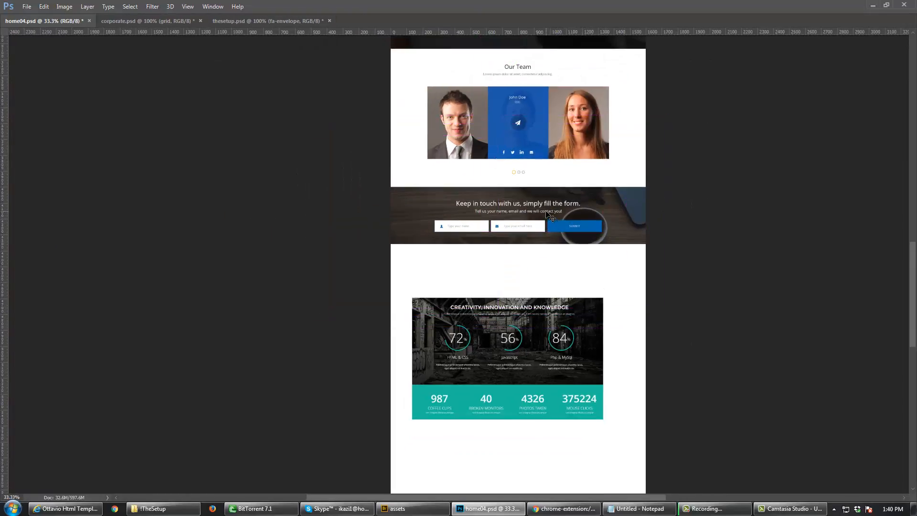
pyautogui.moveTo(546, 211); pyautogui.dragTo(548, 241)
pyautogui.hotkey('ctrl', 'z')
pyautogui.hotkey('ctrl', 'z')
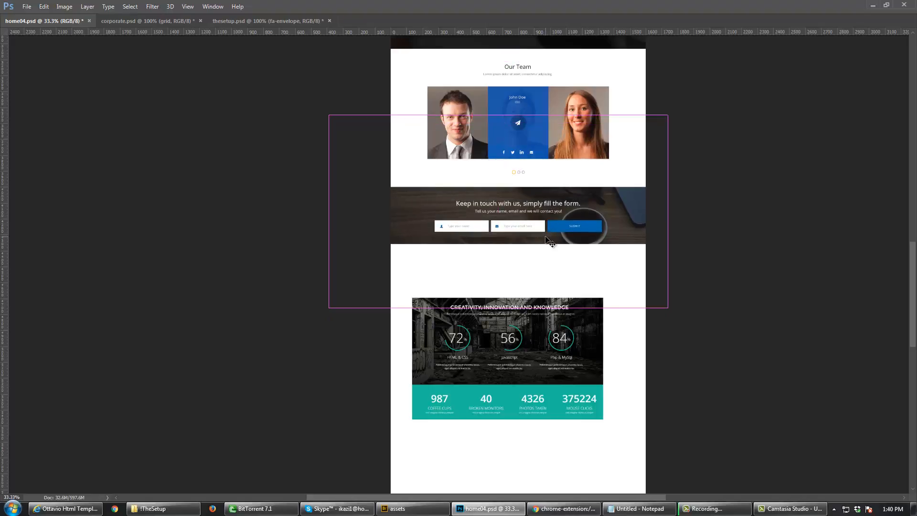
pyautogui.hotkey('ctrl', 'g')
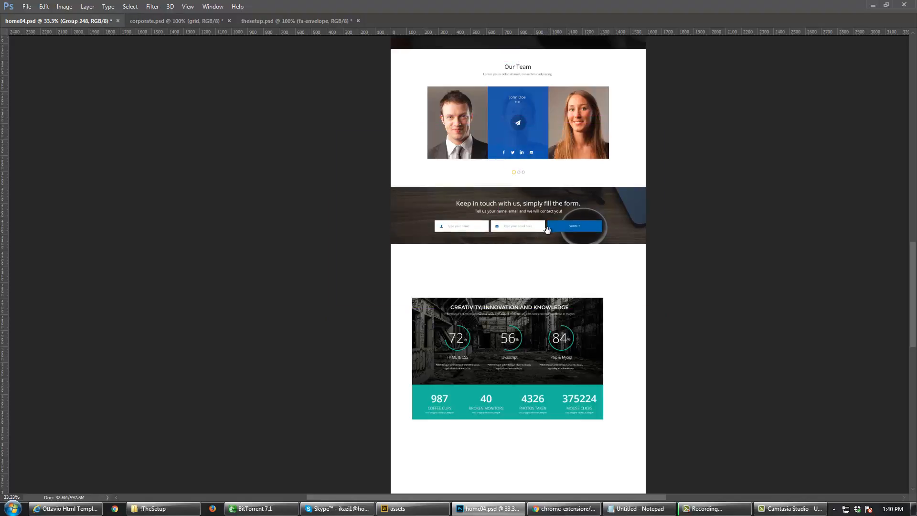
pyautogui.moveTo(547, 231); pyautogui.dragTo(554, 433)
# Step: Reposition the Ottavio screenshot between the team section and the contact form, leaving a large blank area below the slider dots
pyautogui.moveTo(544, 247); pyautogui.dragTo(534, 300)
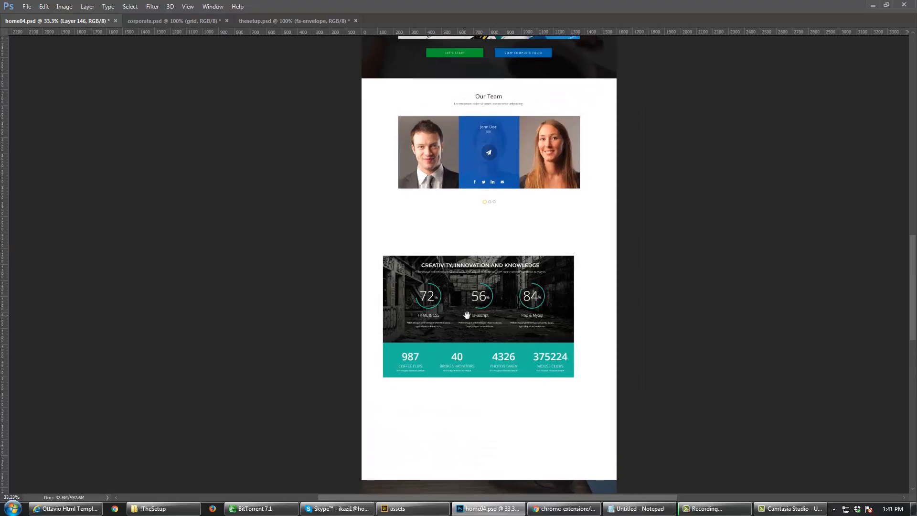
pyautogui.moveTo(470, 317); pyautogui.dragTo(490, 231)
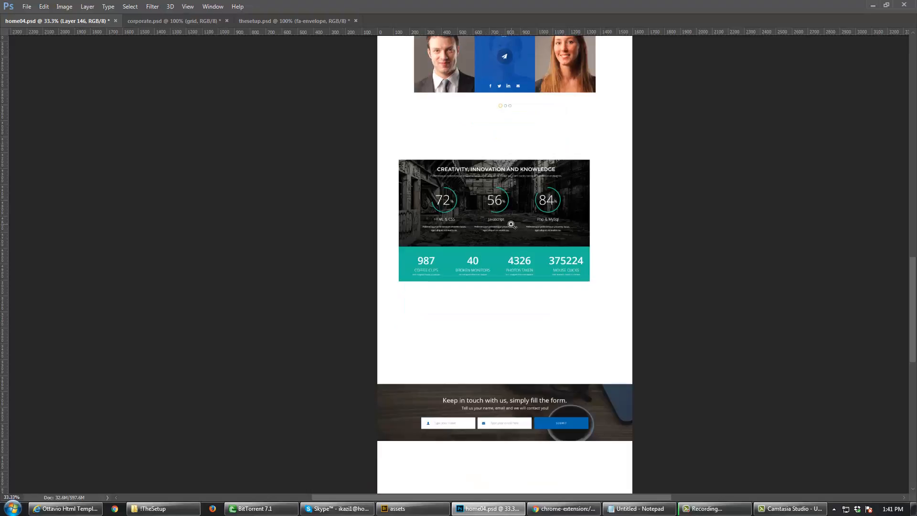
pyautogui.click(511, 224)
pyautogui.click(502, 201)
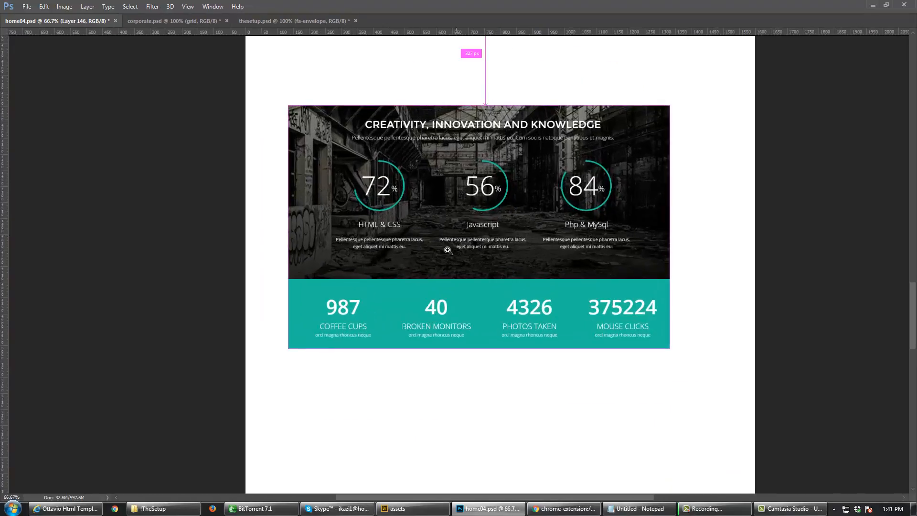
pyautogui.click(472, 242)
pyautogui.moveTo(491, 176); pyautogui.dragTo(487, 219)
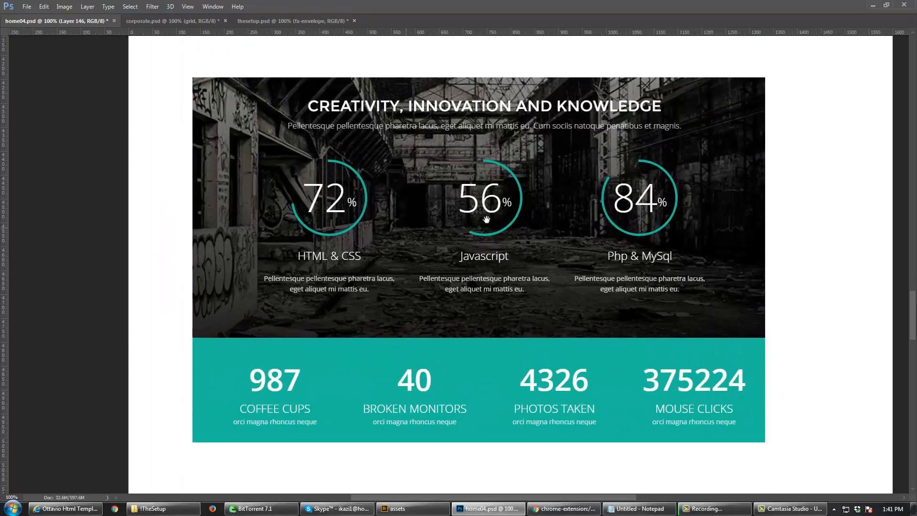
pyautogui.keyDown('alt'); pyautogui.click(501, 245); pyautogui.keyUp('alt')
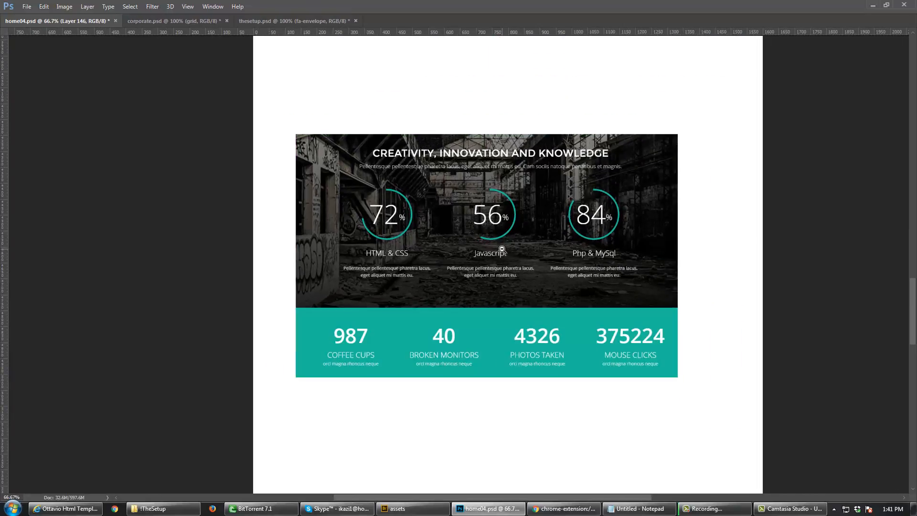
pyautogui.keyDown('alt'); pyautogui.click(502, 249); pyautogui.keyUp('alt')
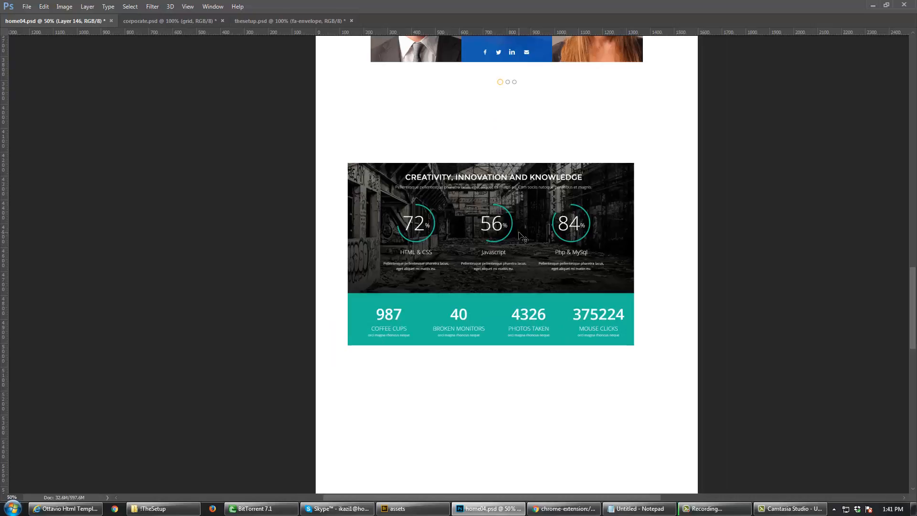
pyautogui.moveTo(523, 236); pyautogui.dragTo(531, 273)
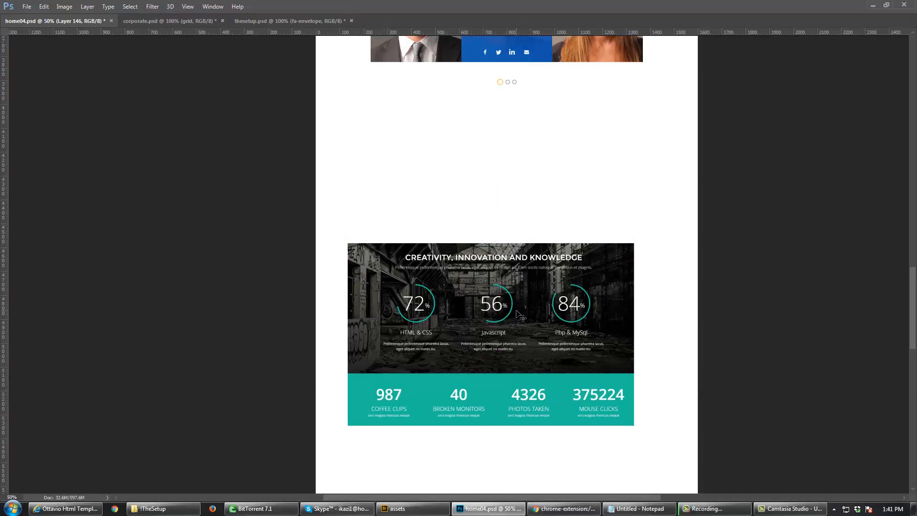
pyautogui.moveTo(517, 311); pyautogui.dragTo(516, 341)
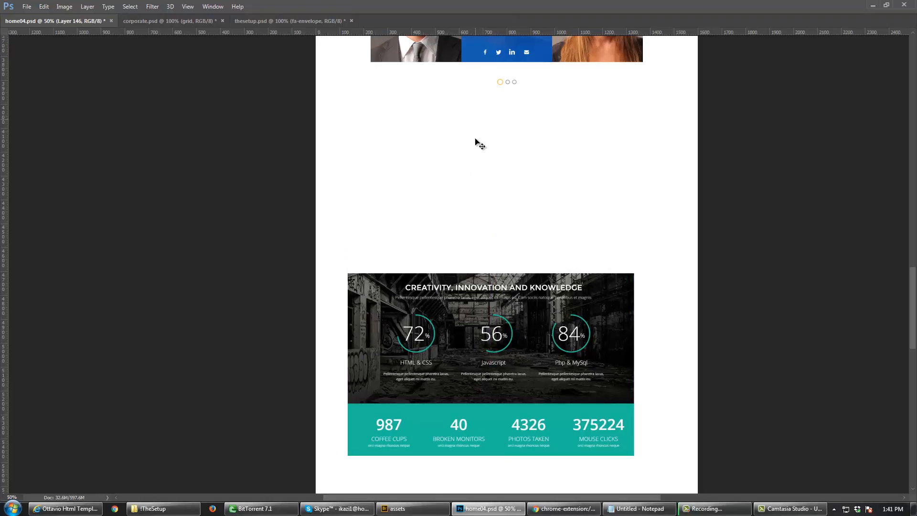
# Step: Examine the screenshot's heading and percentage circles up close, and the blank area between it and the team section
pyautogui.click(508, 291)
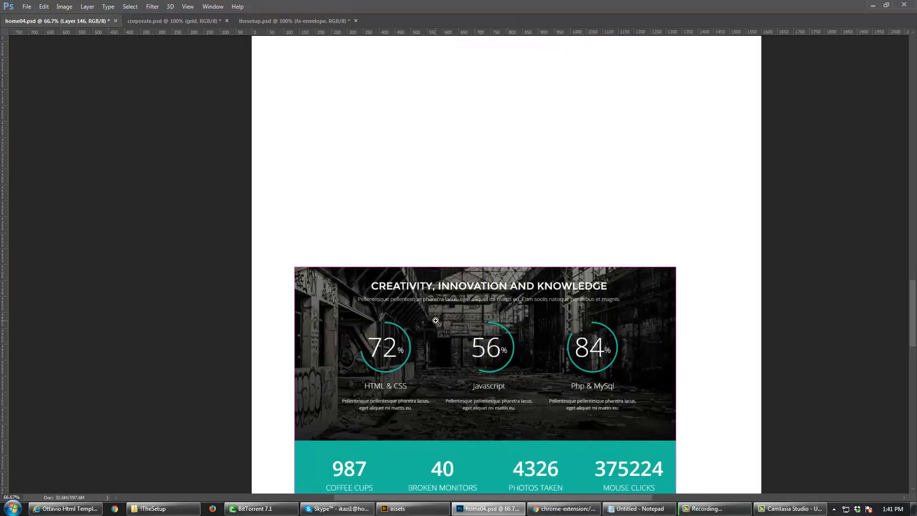
pyautogui.click(436, 321)
pyautogui.moveTo(435, 327); pyautogui.dragTo(484, 364)
pyautogui.moveTo(487, 322); pyautogui.dragTo(469, 317)
pyautogui.moveTo(442, 377); pyautogui.dragTo(445, 317)
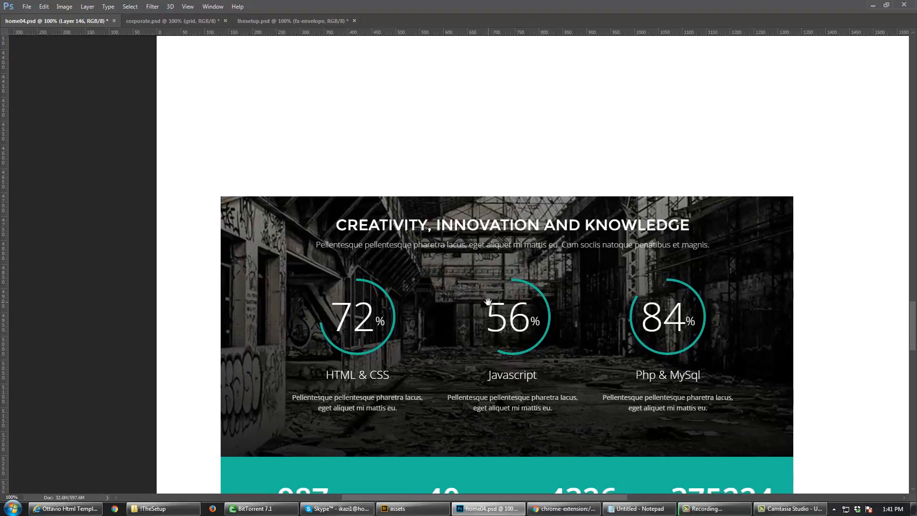
pyautogui.moveTo(489, 299); pyautogui.dragTo(485, 354)
pyautogui.moveTo(487, 292); pyautogui.dragTo(487, 338)
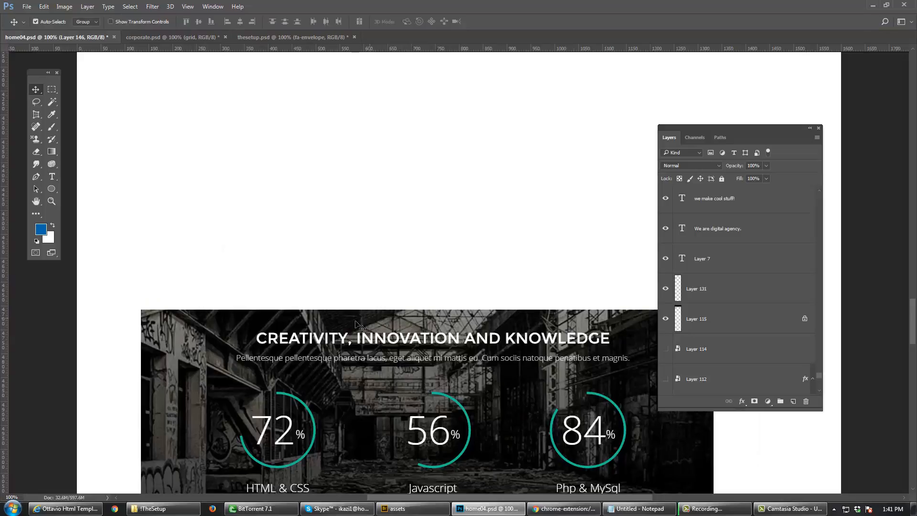
pyautogui.moveTo(349, 303); pyautogui.dragTo(398, 344)
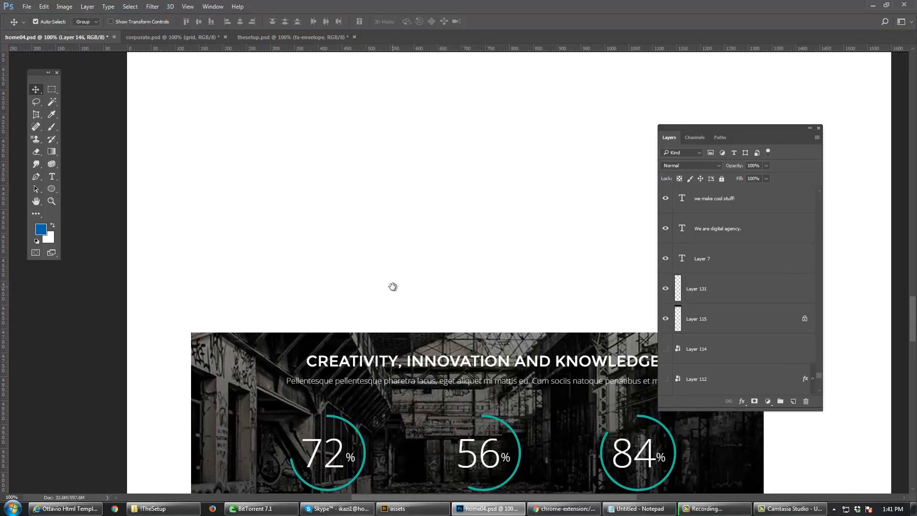
pyautogui.moveTo(393, 286); pyautogui.dragTo(401, 357)
pyautogui.moveTo(390, 249); pyautogui.dragTo(389, 358)
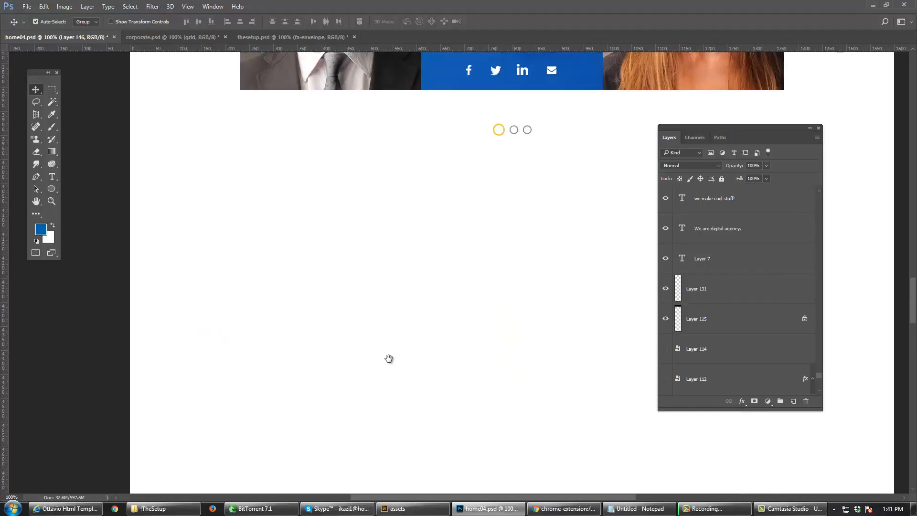
pyautogui.moveTo(370, 327); pyautogui.dragTo(360, 356)
pyautogui.moveTo(408, 192); pyautogui.dragTo(365, 357)
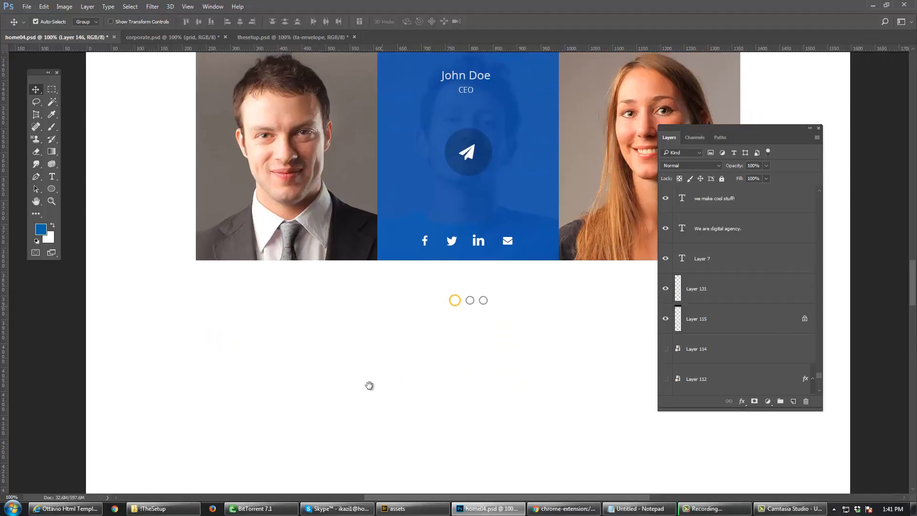
pyautogui.moveTo(381, 273); pyautogui.dragTo(369, 355)
pyautogui.moveTo(368, 389); pyautogui.dragTo(375, 236)
pyautogui.moveTo(381, 349); pyautogui.dragTo(366, 256)
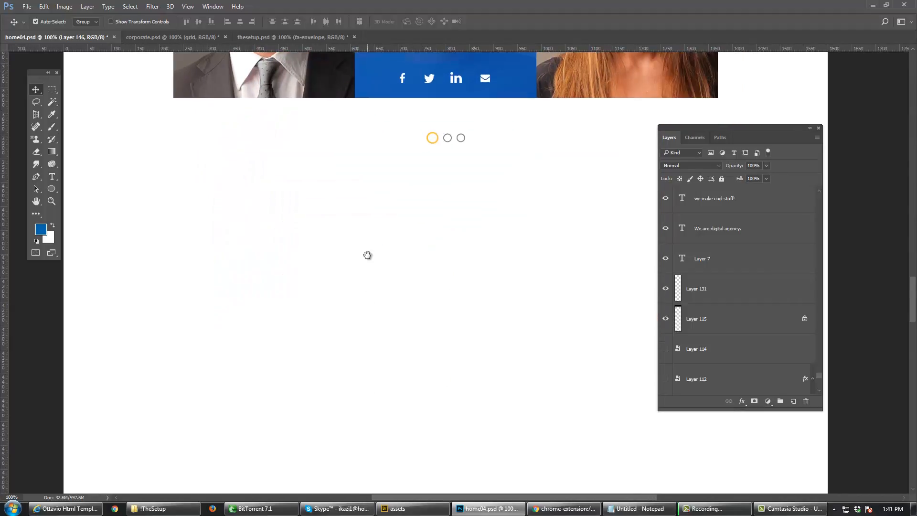
# Step: Set auto-select to Layer and select the Background layer in the blank area below the team section
pyautogui.click(86, 24)
pyautogui.click(92, 41)
pyautogui.rightClick(186, 228)
pyautogui.click(215, 234)
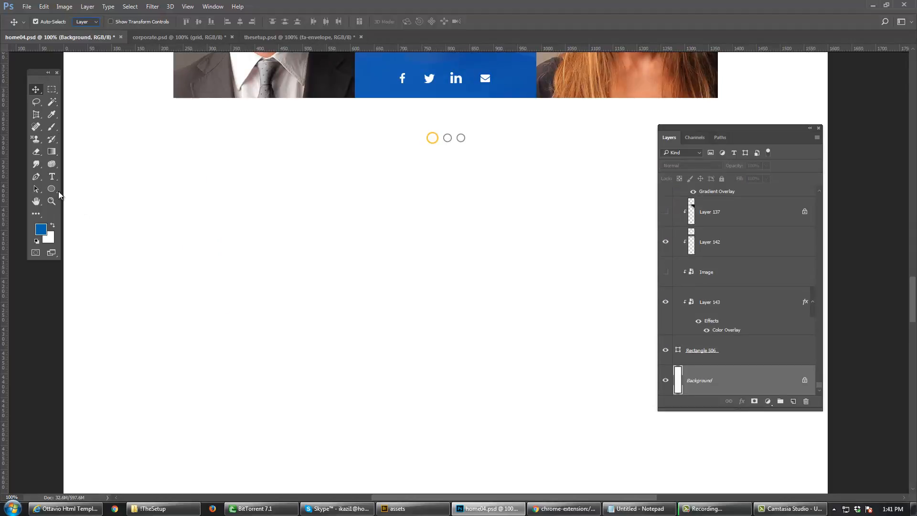
# Step: Draw a full-width rectangle about 1666 x 581 px below the team slider dots, bring it to the front and fill it with blue
pyautogui.moveTo(52, 189); pyautogui.dragTo(83, 190)
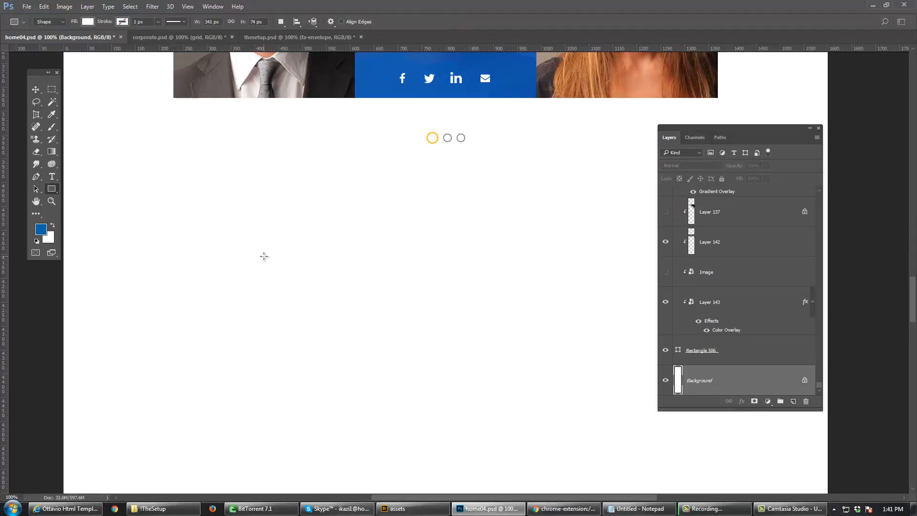
pyautogui.keyDown('alt'); pyautogui.click(265, 257); pyautogui.keyUp('alt')
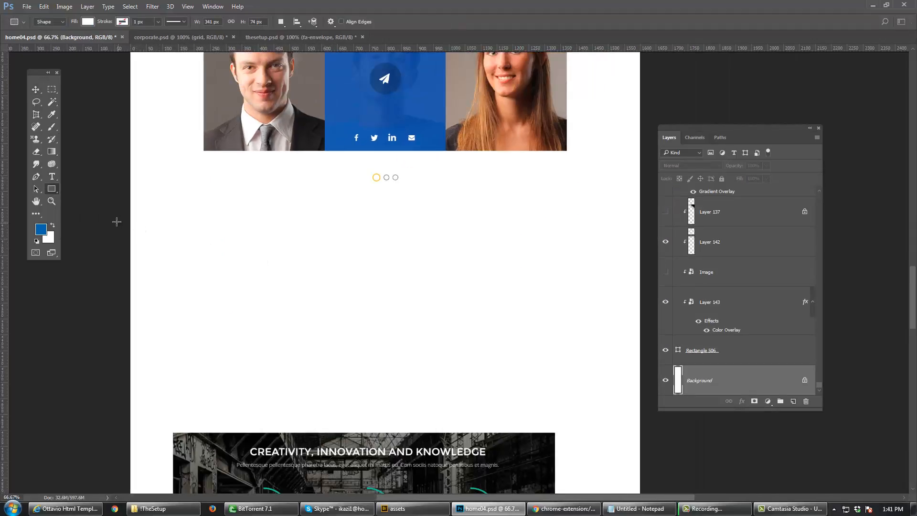
pyautogui.moveTo(117, 222); pyautogui.dragTo(647, 406)
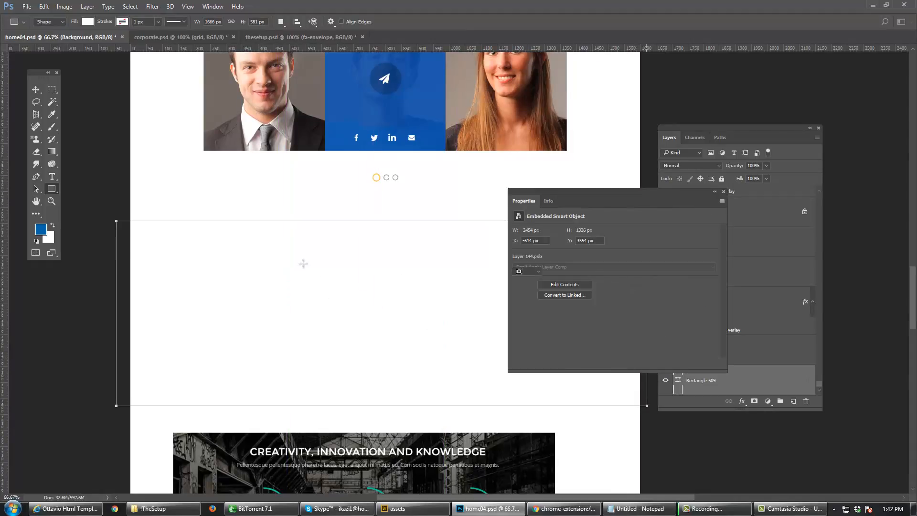
pyautogui.click(36, 89)
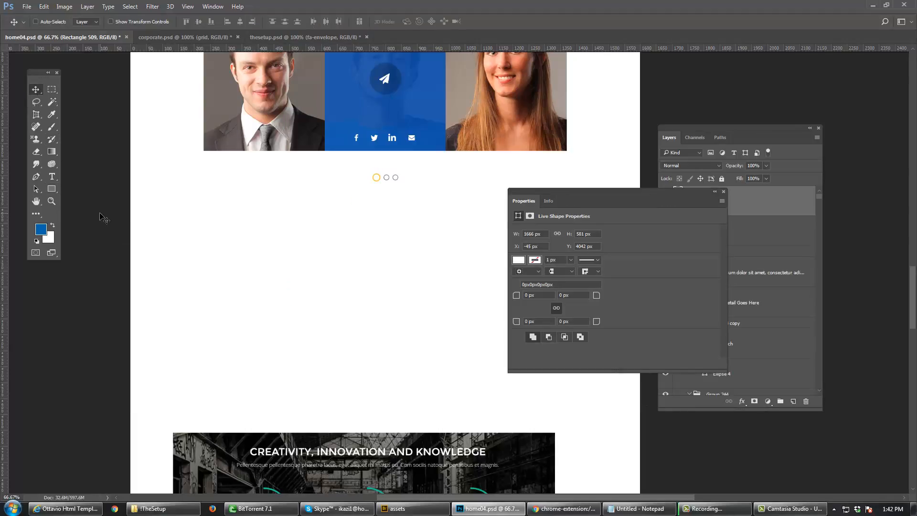
pyautogui.hotkey('alt', 'BackSpace')
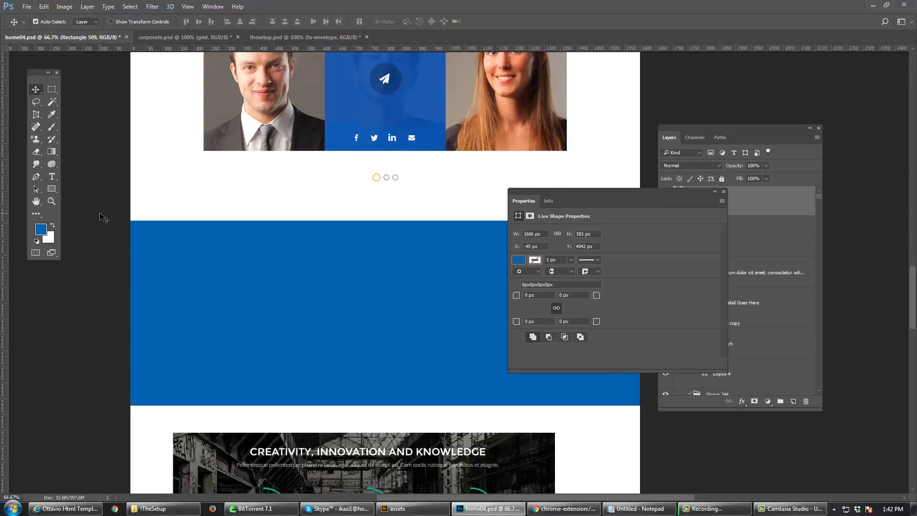
# Step: Move the blue rectangle up to Y 3978 px, closer to the team slider dots, and save the document
pyautogui.press('Tab')
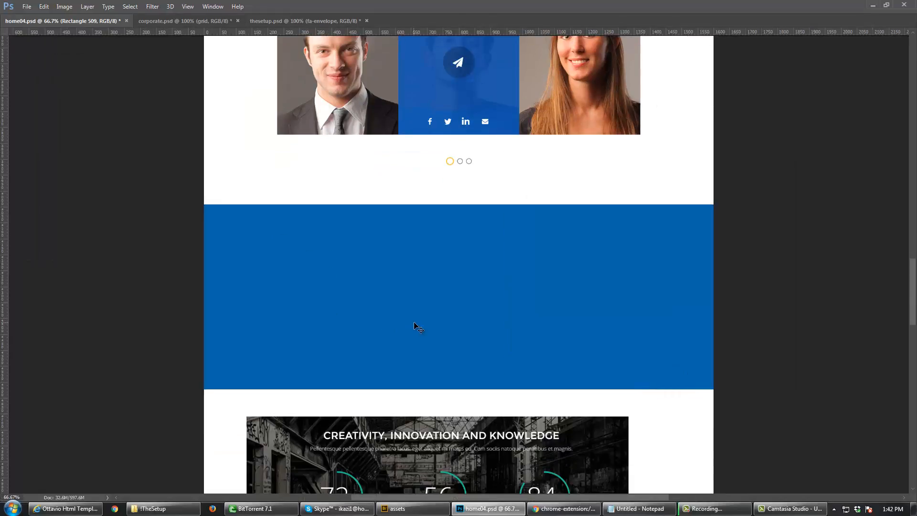
pyautogui.moveTo(416, 324); pyautogui.dragTo(415, 305)
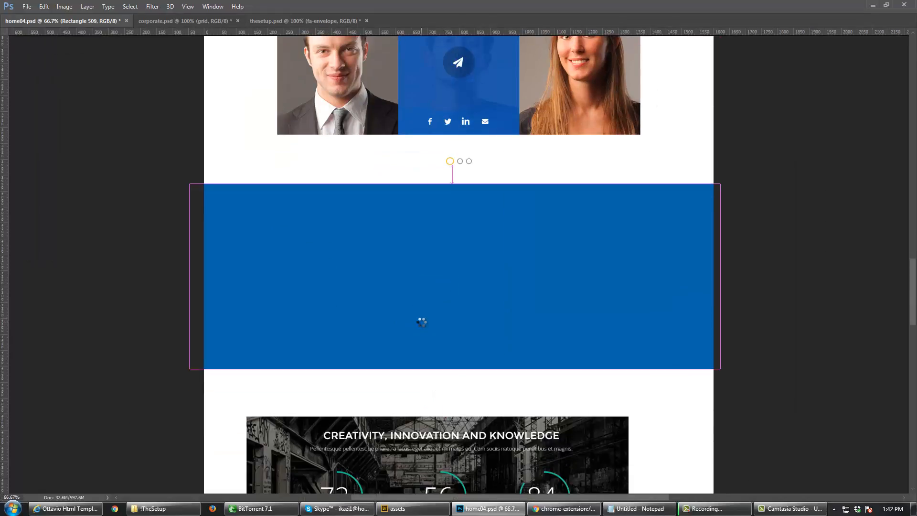
pyautogui.hotkey('ctrl', 's')
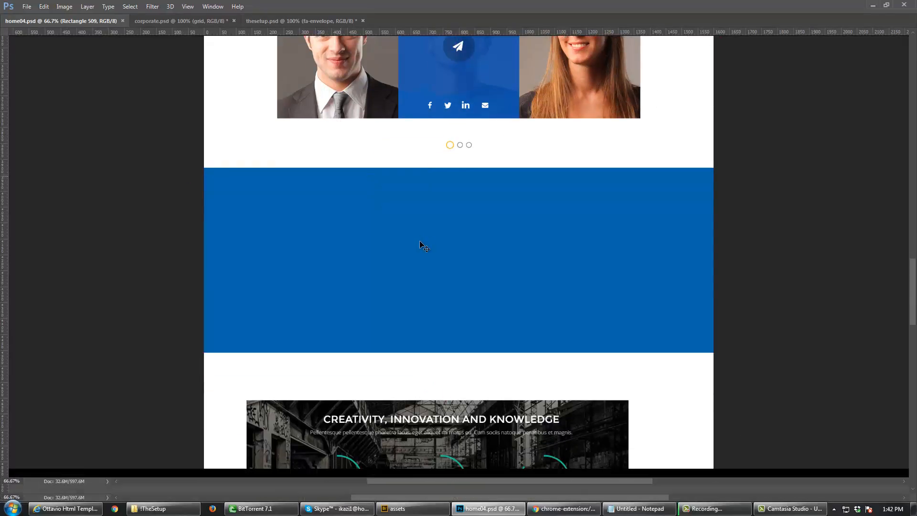
pyautogui.press('Tab')
pyautogui.moveTo(412, 282); pyautogui.dragTo(390, 207)
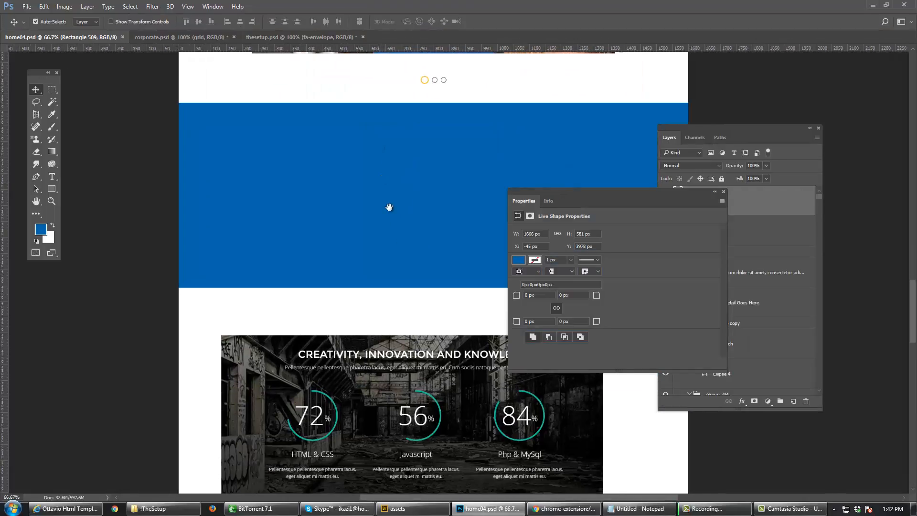
pyautogui.moveTo(391, 297); pyautogui.dragTo(376, 337)
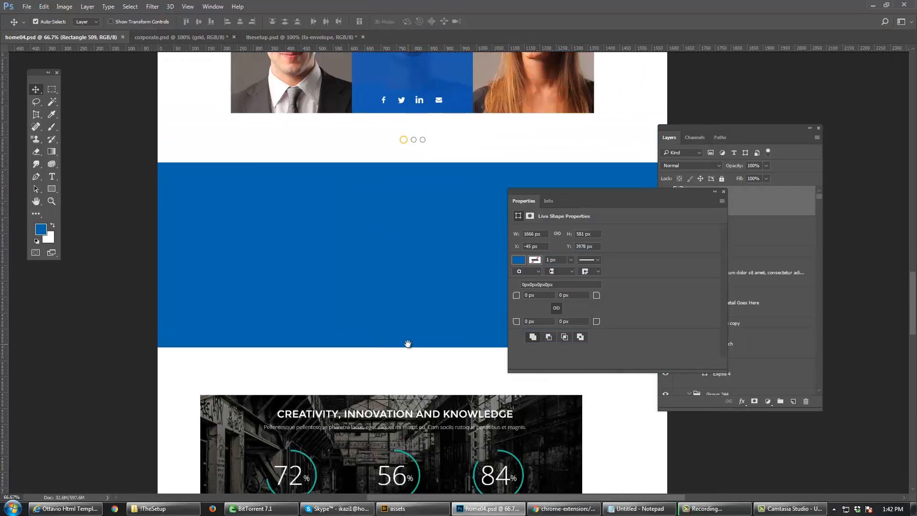
pyautogui.moveTo(401, 303); pyautogui.dragTo(395, 393)
pyautogui.moveTo(387, 334); pyautogui.dragTo(385, 380)
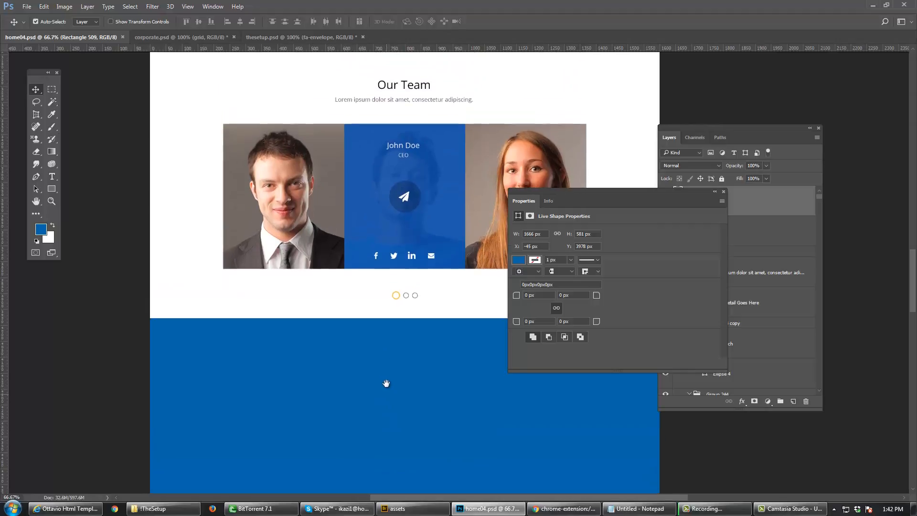
pyautogui.click(408, 91)
pyautogui.moveTo(408, 90); pyautogui.dragTo(428, 351)
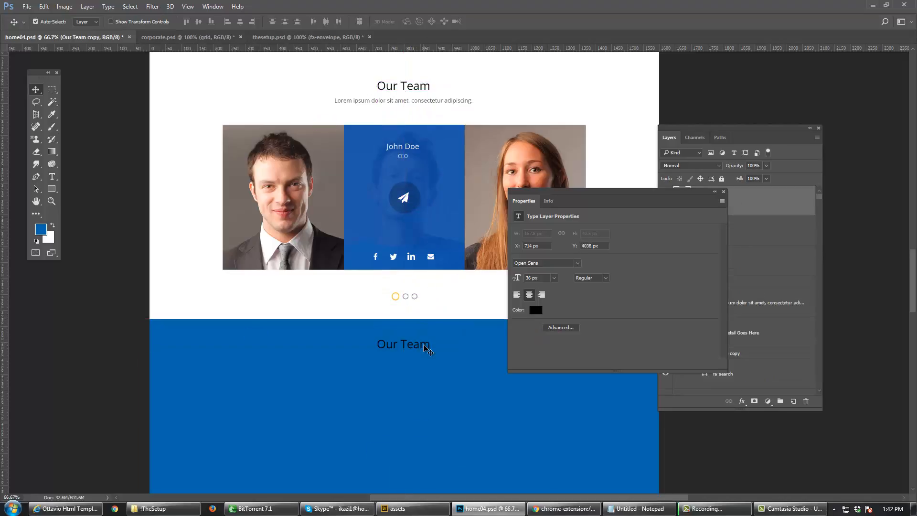
pyautogui.doubleClick(427, 348)
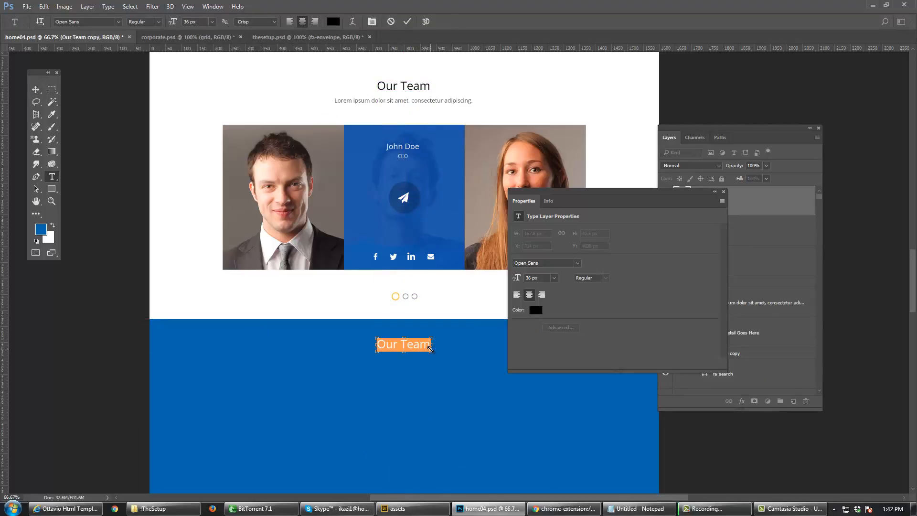
pyautogui.write('Our ')
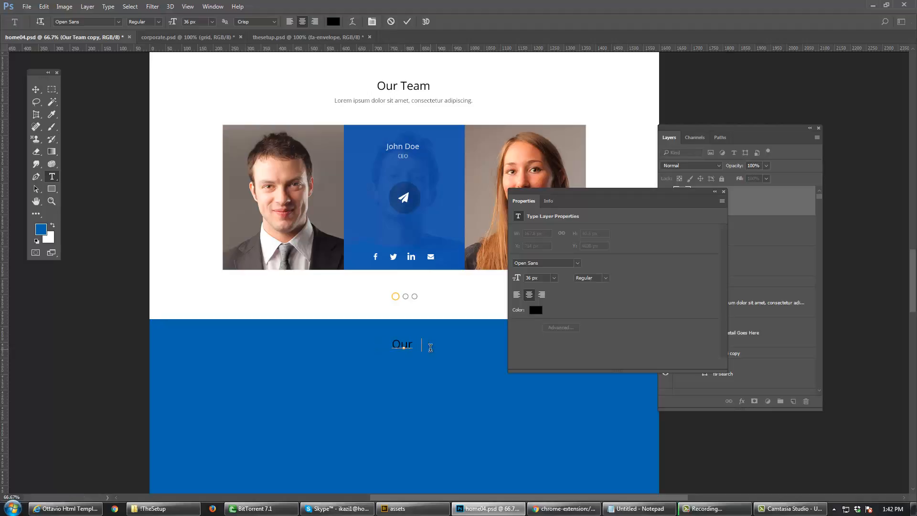
pyautogui.write('Skils')
pyautogui.hotkey('ctrl', 'Return')
pyautogui.press('v')
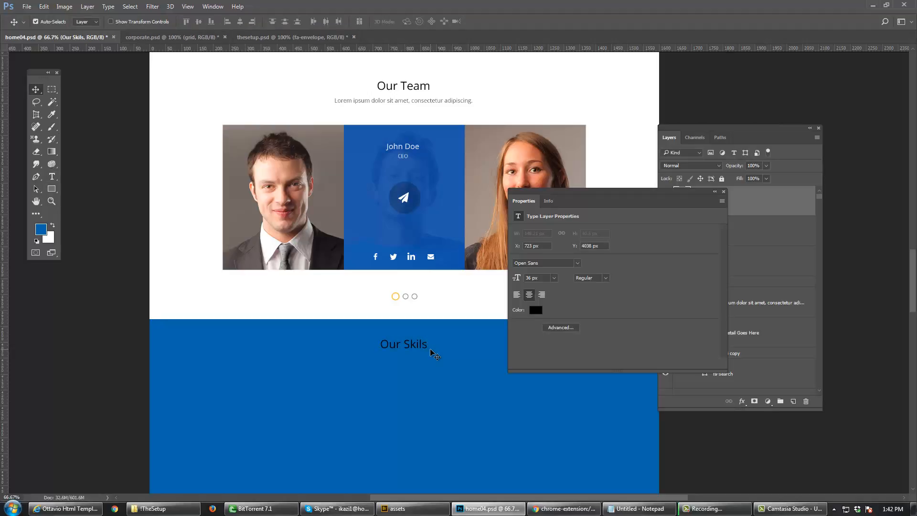
pyautogui.press('Delete')
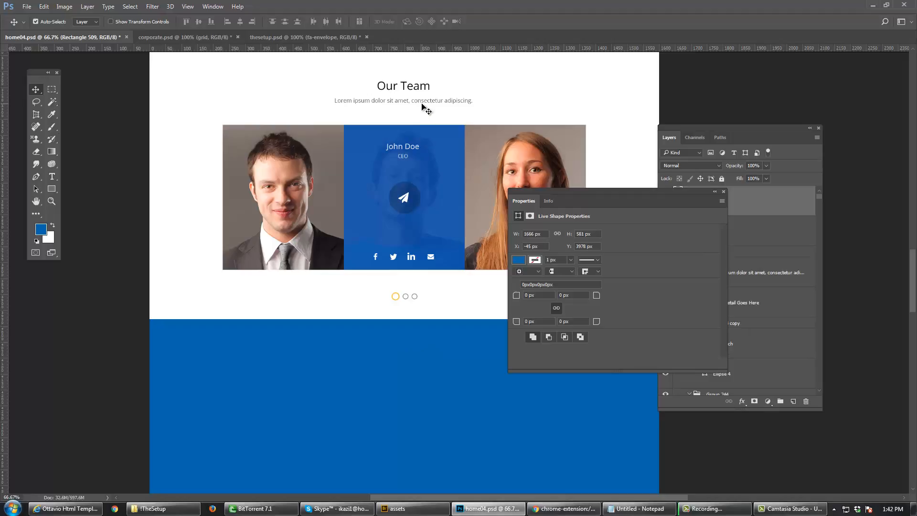
# Step: Duplicate the Our Team heading and its subtitle together onto the upper part of the blue rectangle and nudge the copies down
pyautogui.click(423, 104)
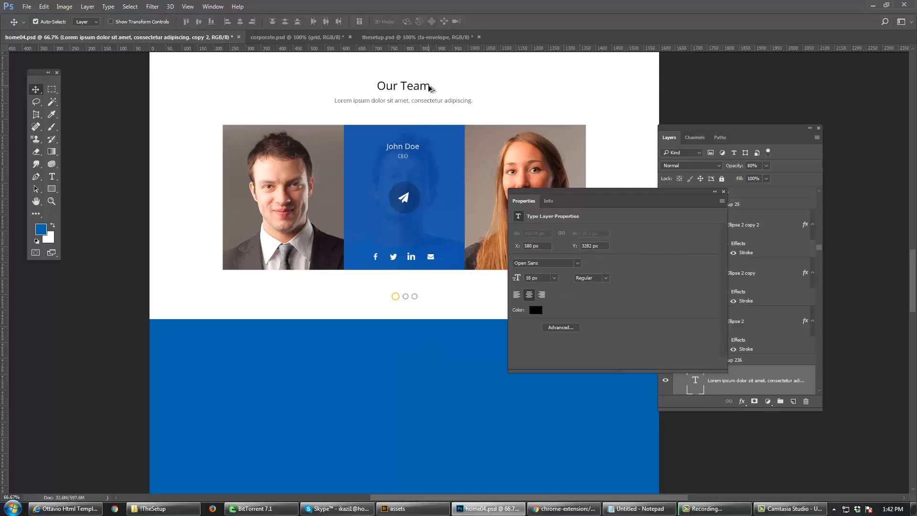
pyautogui.moveTo(429, 88); pyautogui.dragTo(437, 346)
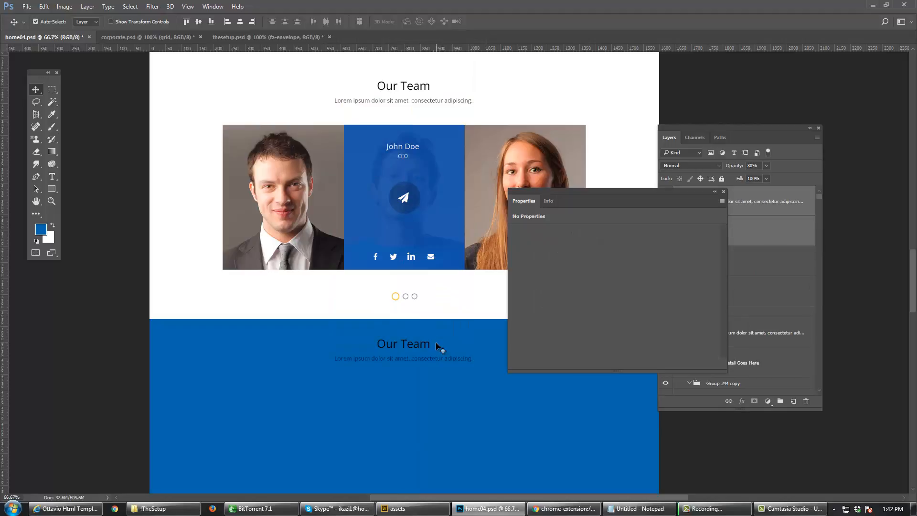
pyautogui.moveTo(437, 343); pyautogui.dragTo(433, 279)
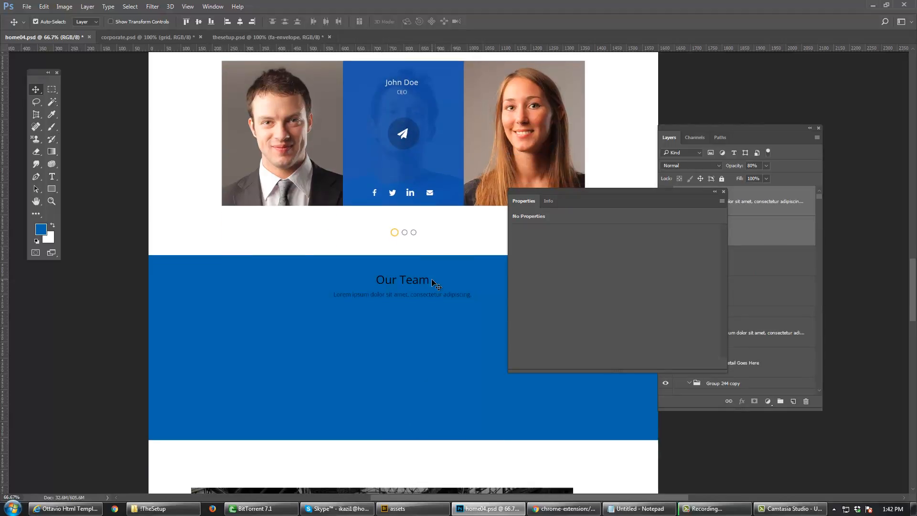
pyautogui.hotkey('shift', 'Down')
pyautogui.hotkey('shift', 'Down')
pyautogui.hotkey('shift', 'Down')
pyautogui.hotkey('shift', 'Down')
pyautogui.hotkey('shift', 'Down')
pyautogui.hotkey('shift', 'Down')
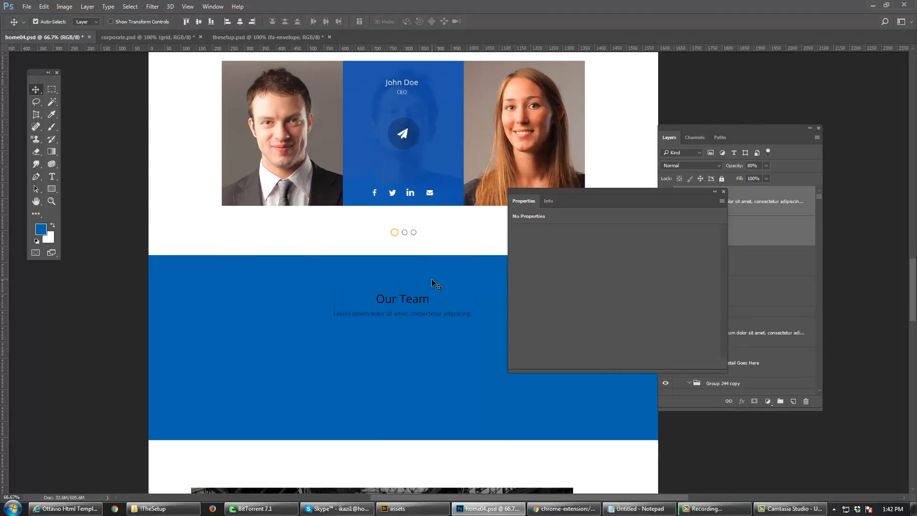
# Step: Hide the shape and type properties and change the copied heading on the blue rectangle to "Our Skils"
pyautogui.click(724, 192)
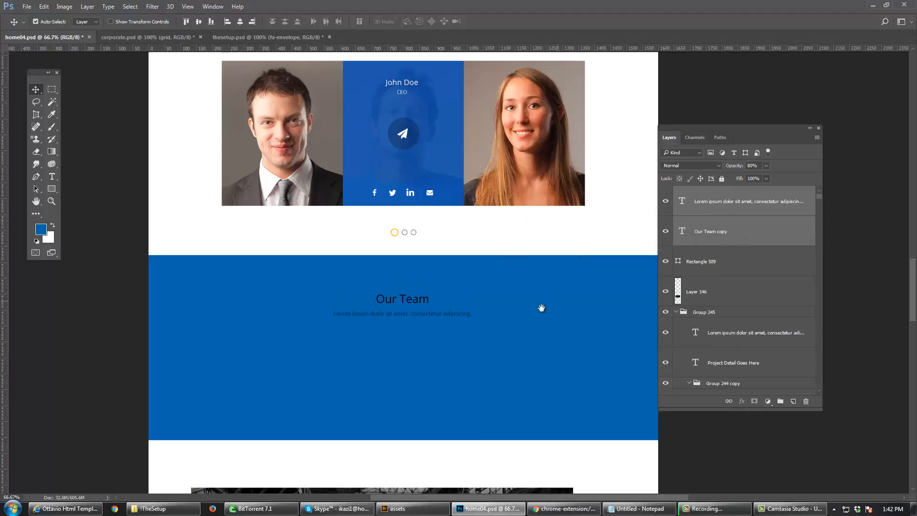
pyautogui.scroll(-5, 541, 307)
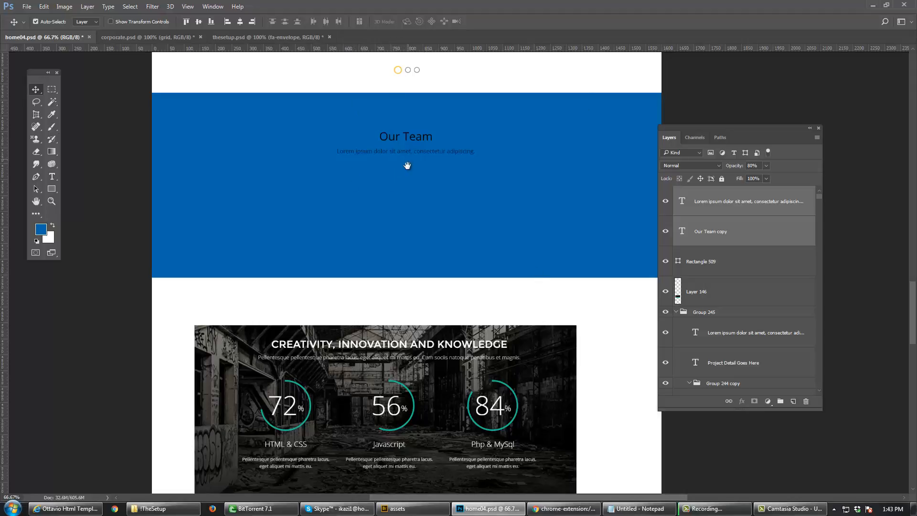
pyautogui.moveTo(408, 165); pyautogui.dragTo(407, 168)
pyautogui.press('t')
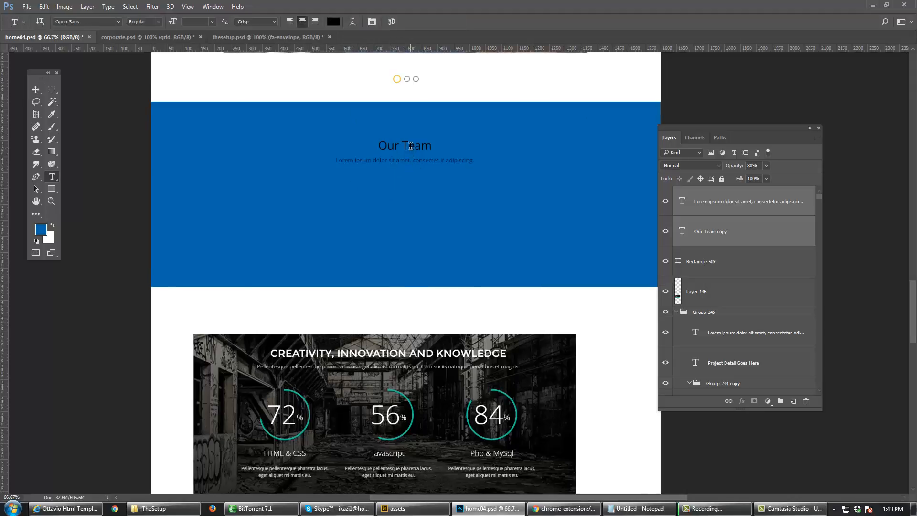
pyautogui.click(409, 146)
pyautogui.moveTo(405, 146); pyautogui.dragTo(464, 149)
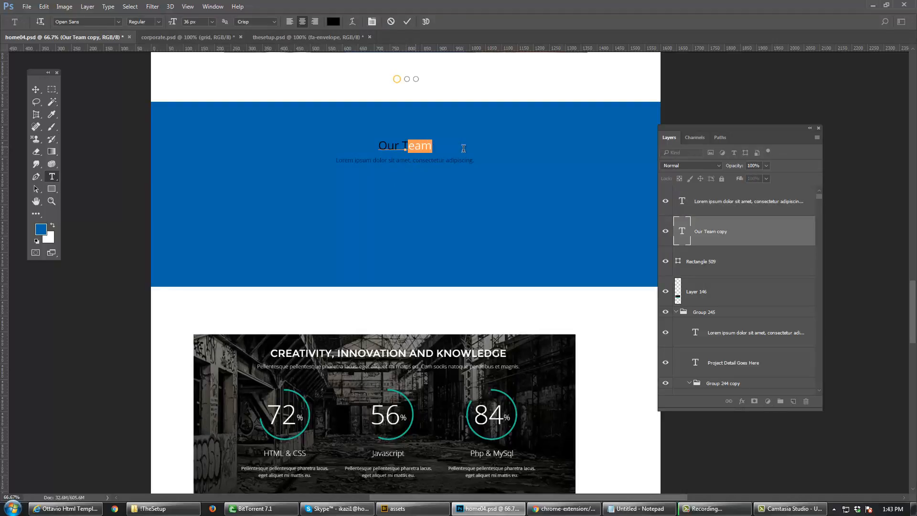
pyautogui.press('BackSpace')
pyautogui.press('BackSpace')
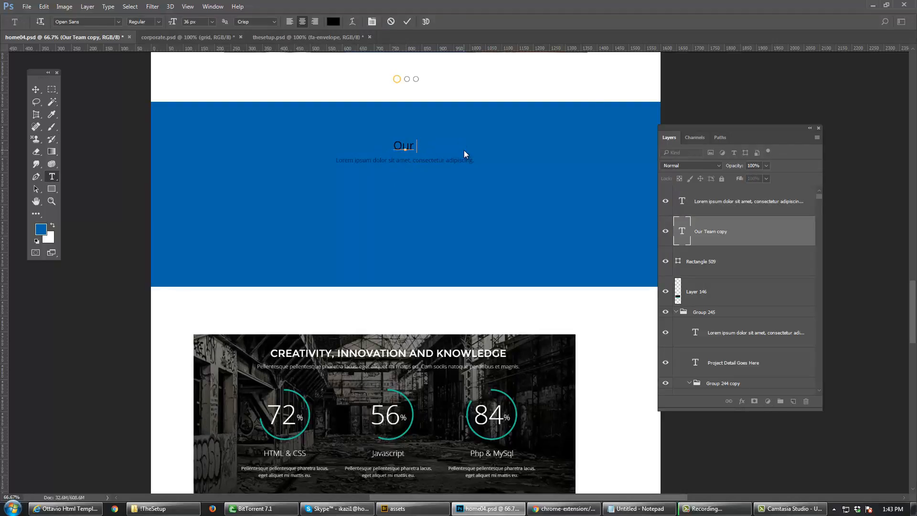
pyautogui.write('Skils')
pyautogui.hotkey('ctrl', 'Return')
pyautogui.press('v')
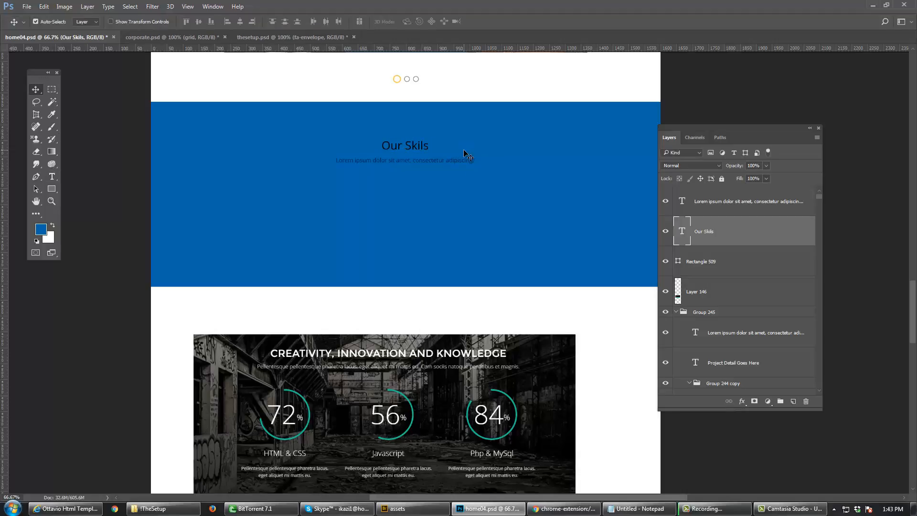
# Step: Extend the blue rectangle's lower edge down to just above the Ottavio screenshot
pyautogui.moveTo(462, 228); pyautogui.dragTo(453, 186)
pyautogui.click(424, 220)
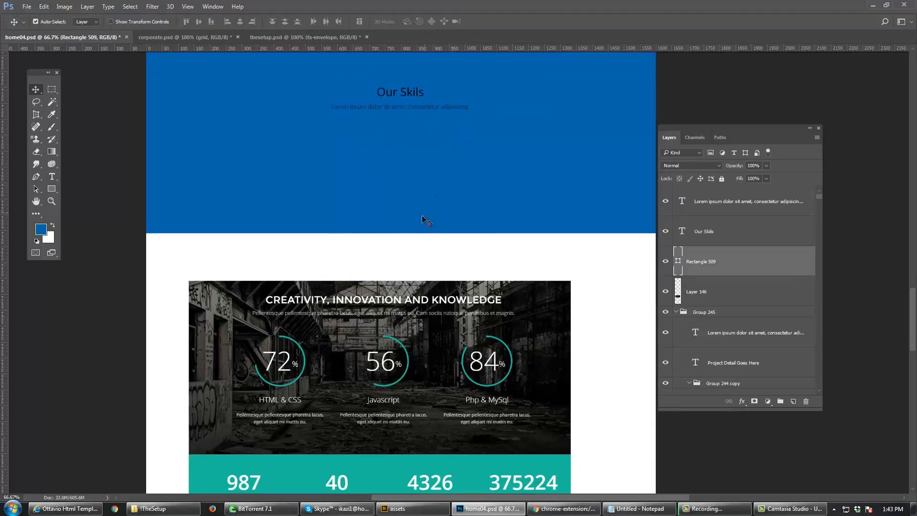
pyautogui.hotkey('ctrl', 't')
pyautogui.moveTo(401, 233); pyautogui.dragTo(400, 265)
pyautogui.press('Return')
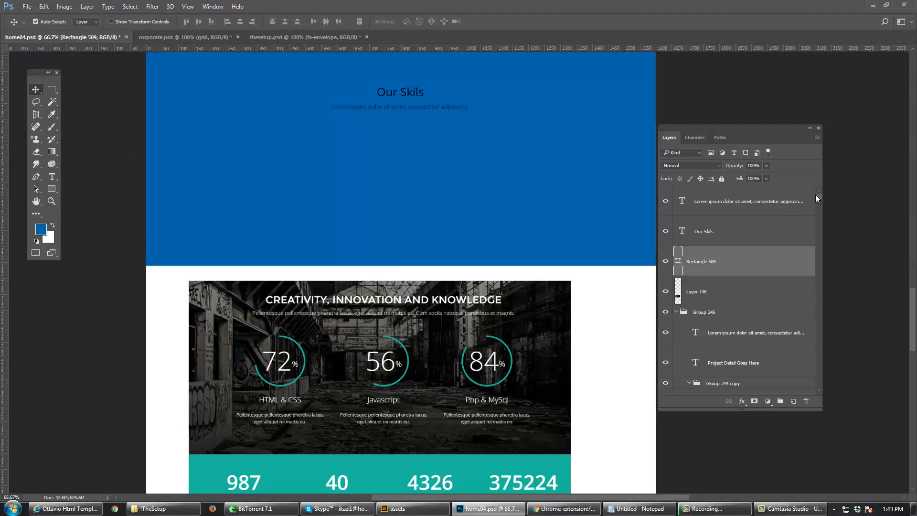
# Step: Find the Image Columns layer by filtering layer names for "col" and make it visible
pyautogui.moveTo(818, 201); pyautogui.dragTo(834, 385)
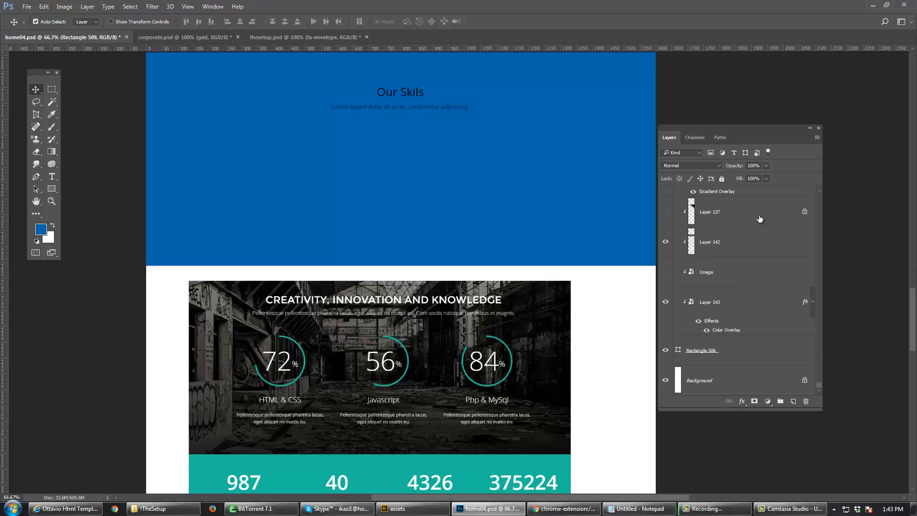
pyautogui.click(697, 154)
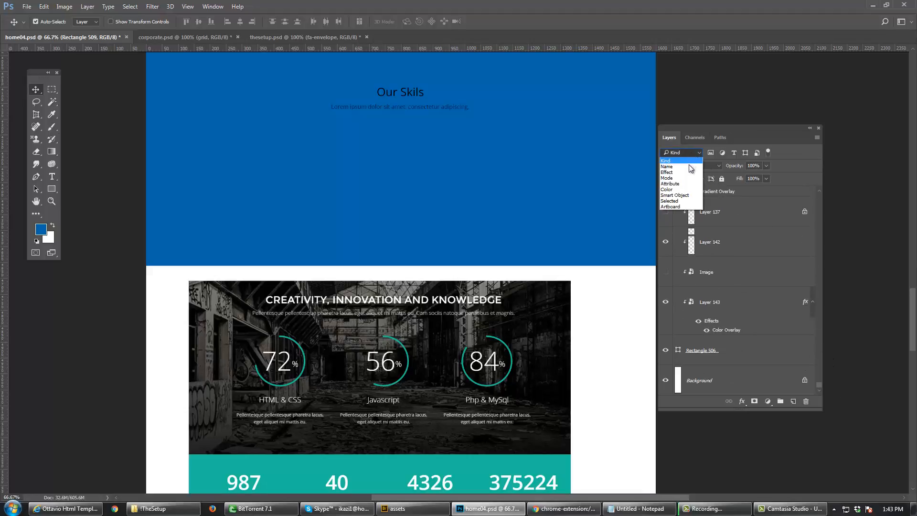
pyautogui.click(690, 166)
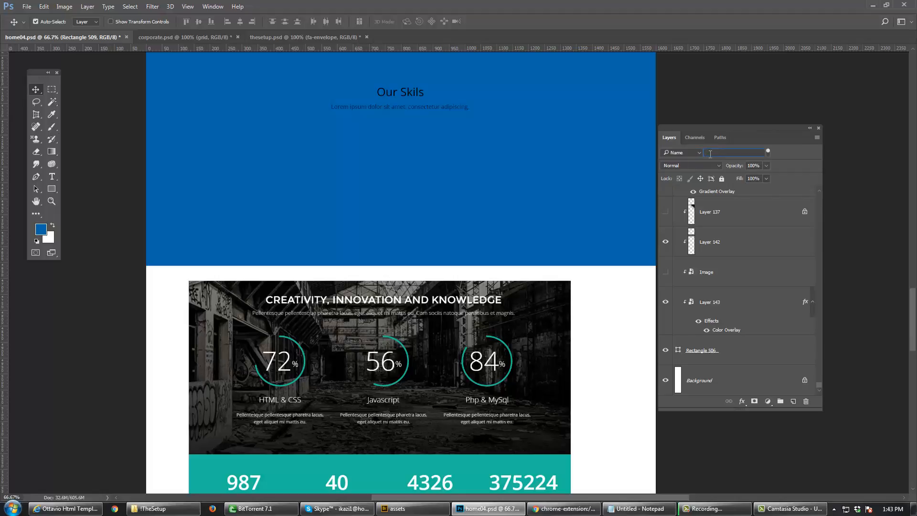
pyautogui.write('col')
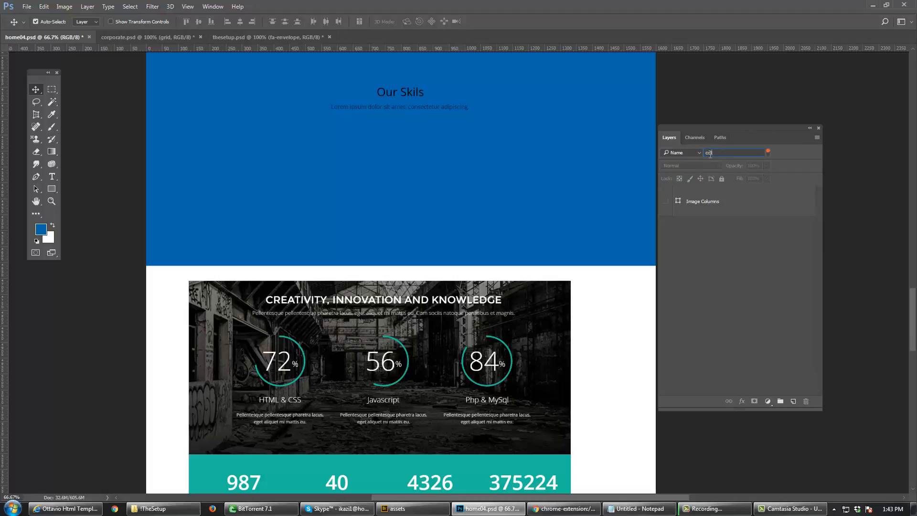
pyautogui.click(664, 202)
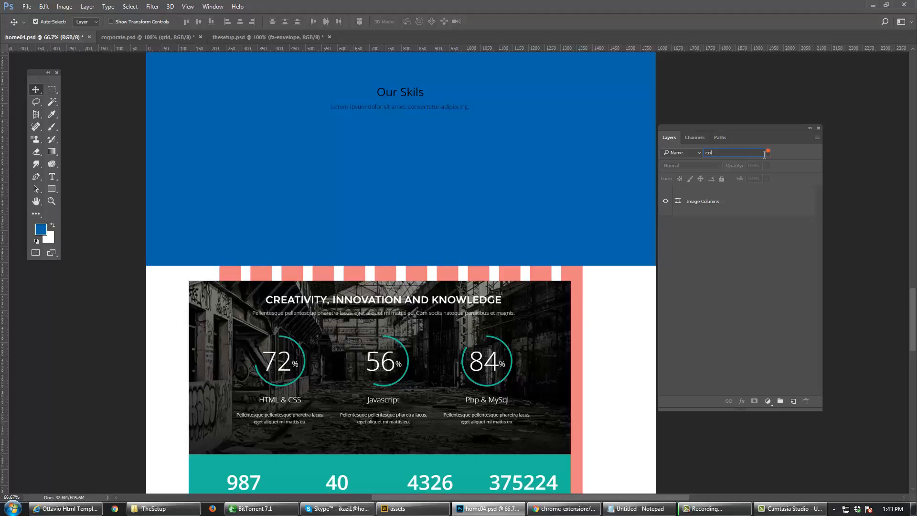
# Step: Select the Image Columns layer, turn off the layer filter and bring the column grid to the front
pyautogui.click(745, 201)
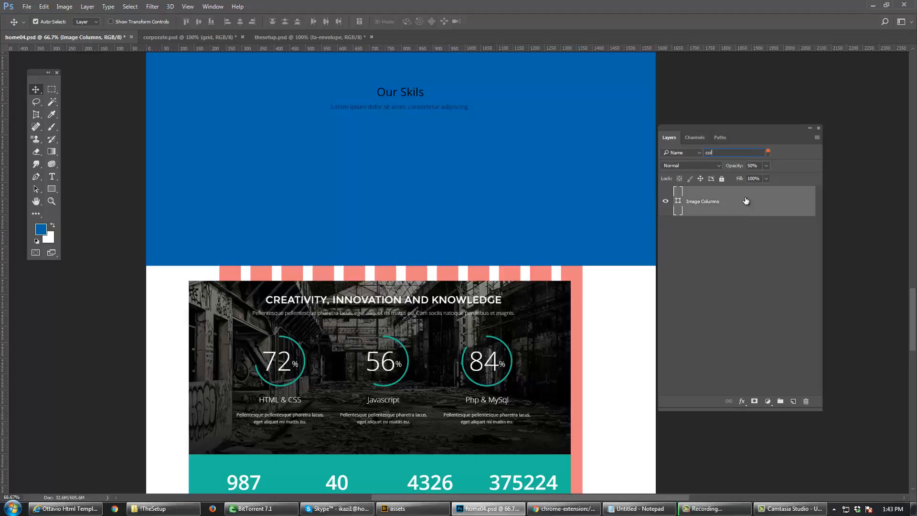
pyautogui.click(767, 152)
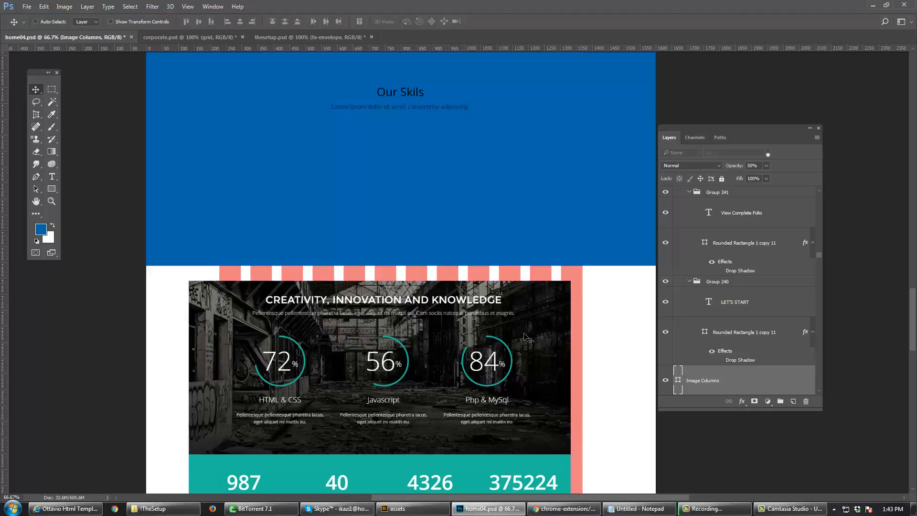
pyautogui.hotkey('ctrl', 'shift', ']')
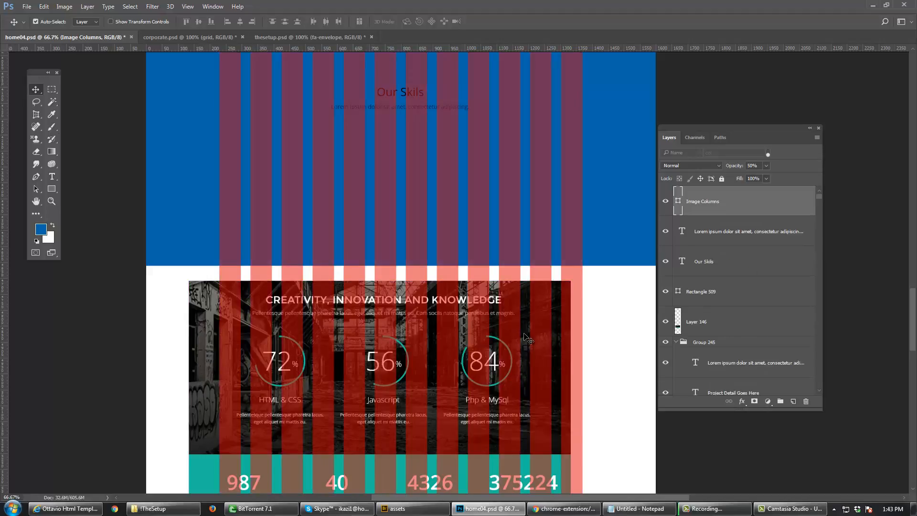
# Step: Move the Ottavio screenshot further down, leaving a larger white gap below the blue rectangle
pyautogui.moveTo(505, 331); pyautogui.dragTo(536, 262)
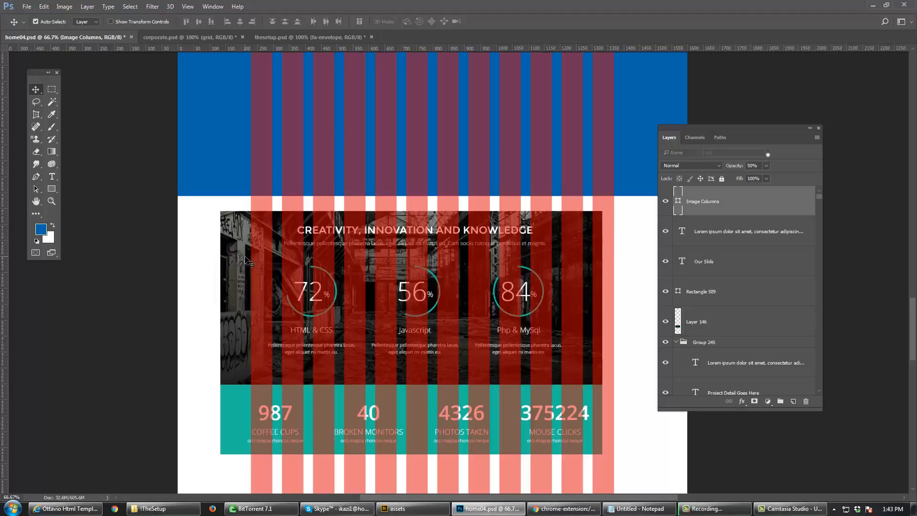
pyautogui.moveTo(245, 266); pyautogui.dragTo(249, 310)
pyautogui.keyDown('ctrl'); pyautogui.click(348, 193); pyautogui.keyUp('ctrl')
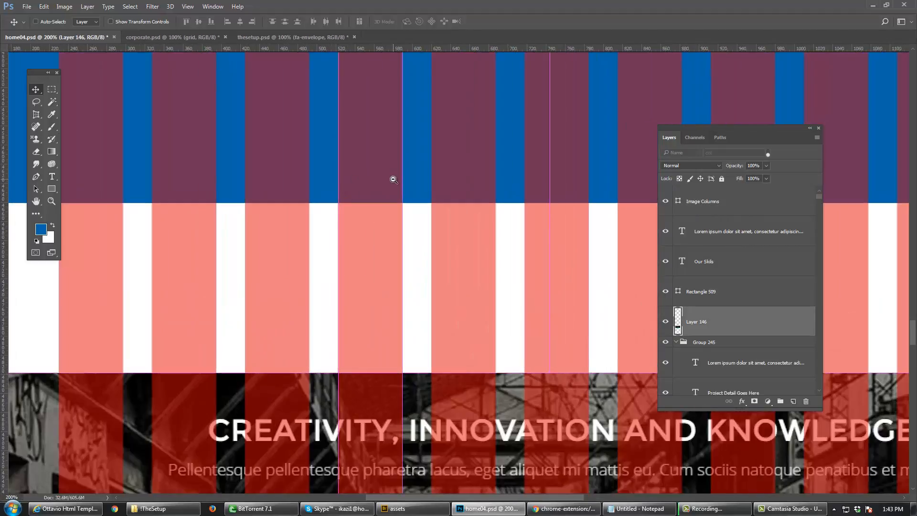
pyautogui.keyDown('alt'); pyautogui.click(393, 179); pyautogui.keyUp('alt')
pyautogui.scroll(5, 500, 356)
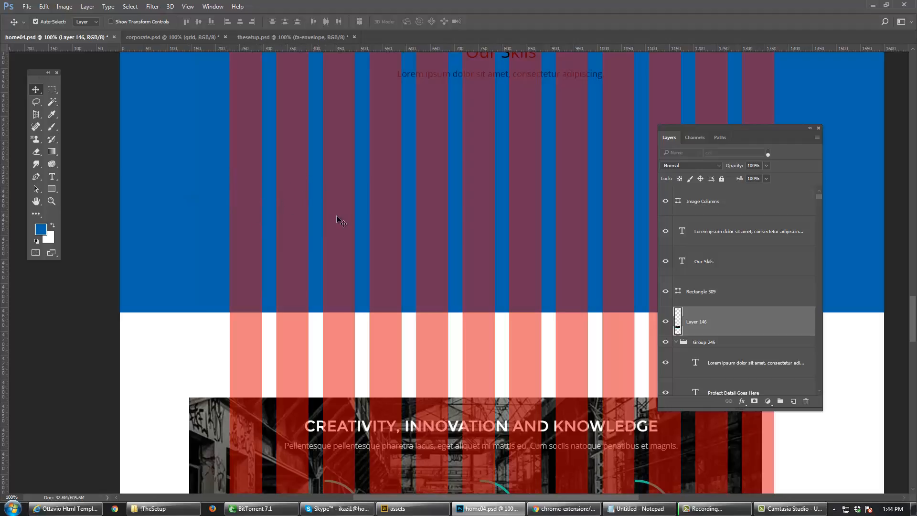
pyautogui.moveTo(336, 219)
pyautogui.mouseDown()
pyautogui.moveTo(325, 240)
pyautogui.moveTo(300, 252)
pyautogui.mouseUp()
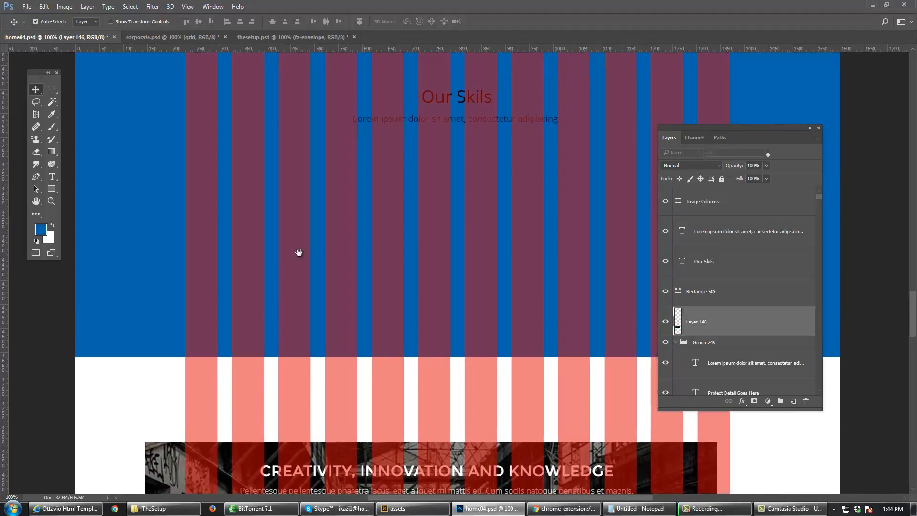
# Step: Bring the Ottavio screenshot layer in front of the column grid overlay
pyautogui.click(52, 189)
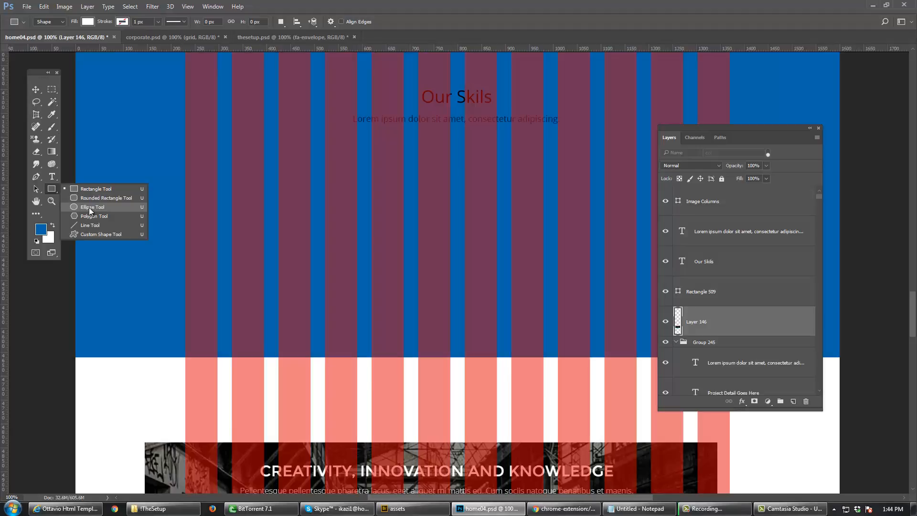
pyautogui.click(36, 89)
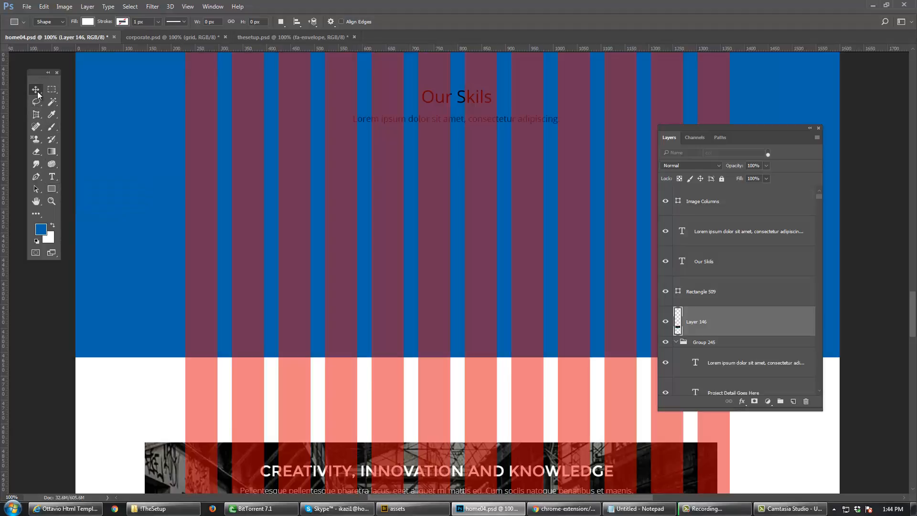
pyautogui.scroll(-8, 377, 315)
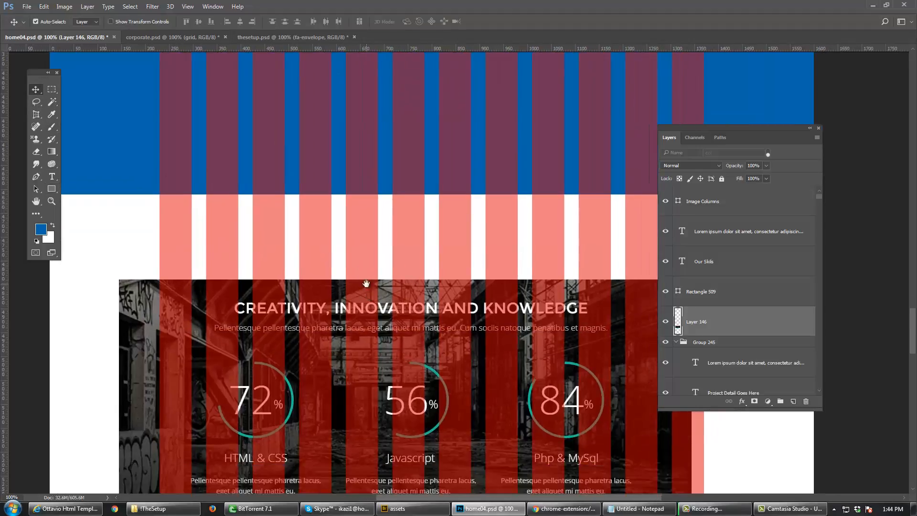
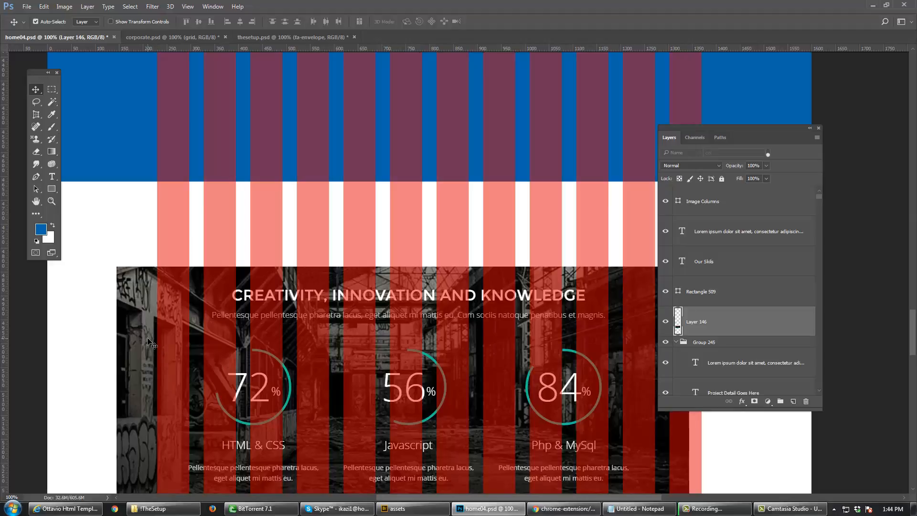
pyautogui.hotkey('ctrl', 'shift', ']')
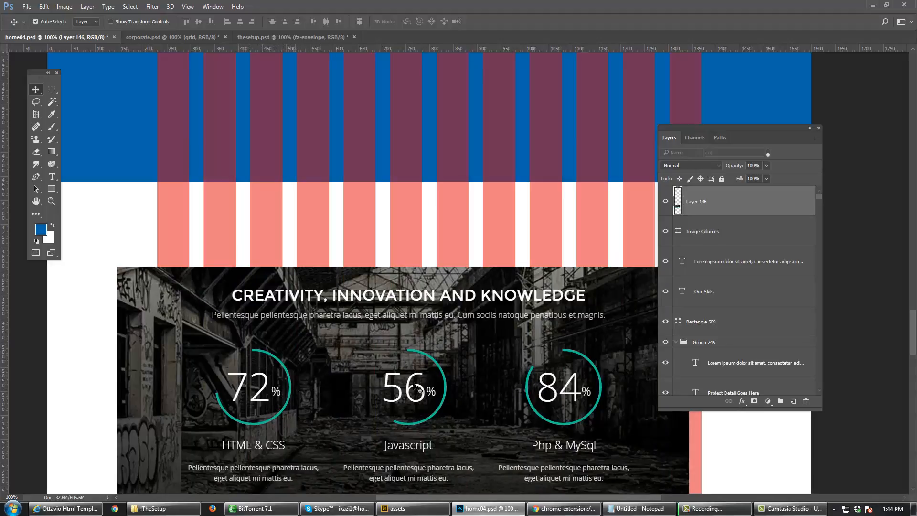
pyautogui.press('super')
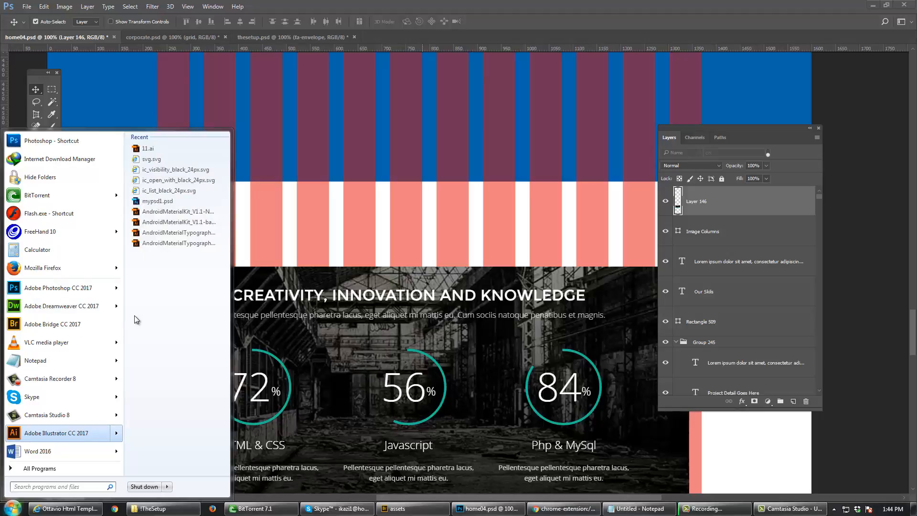
pyautogui.click(276, 347)
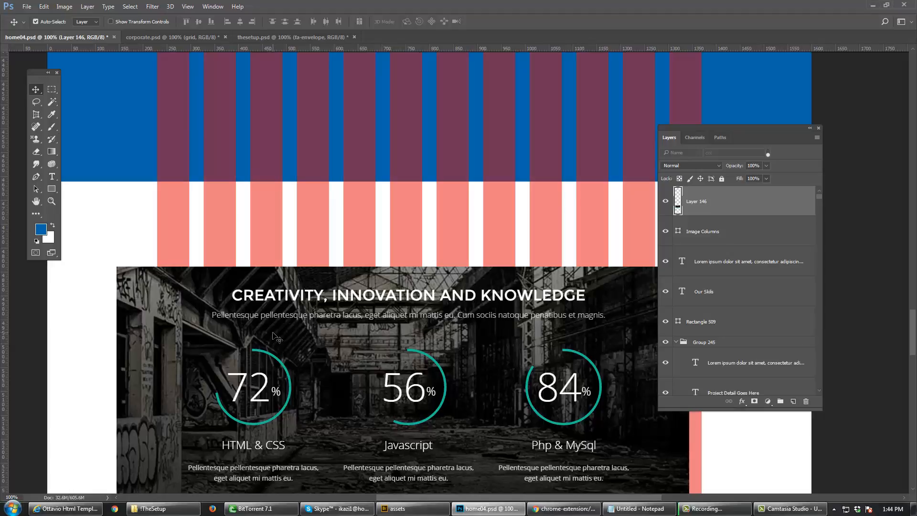
# Step: On a new layer, draw a white circle about 188 px wide over the first three grid columns, below the "Our Skils" heading
pyautogui.moveTo(304, 340); pyautogui.dragTo(309, 411)
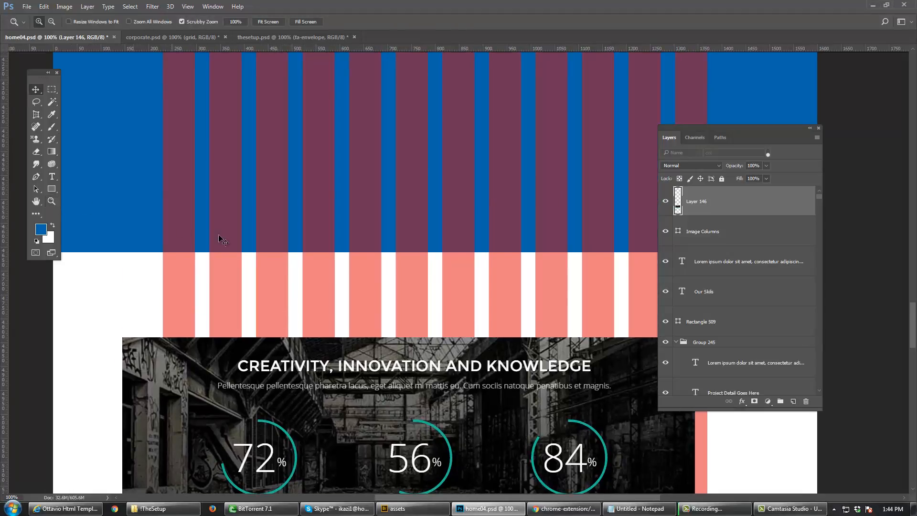
pyautogui.moveTo(240, 256); pyautogui.dragTo(234, 306)
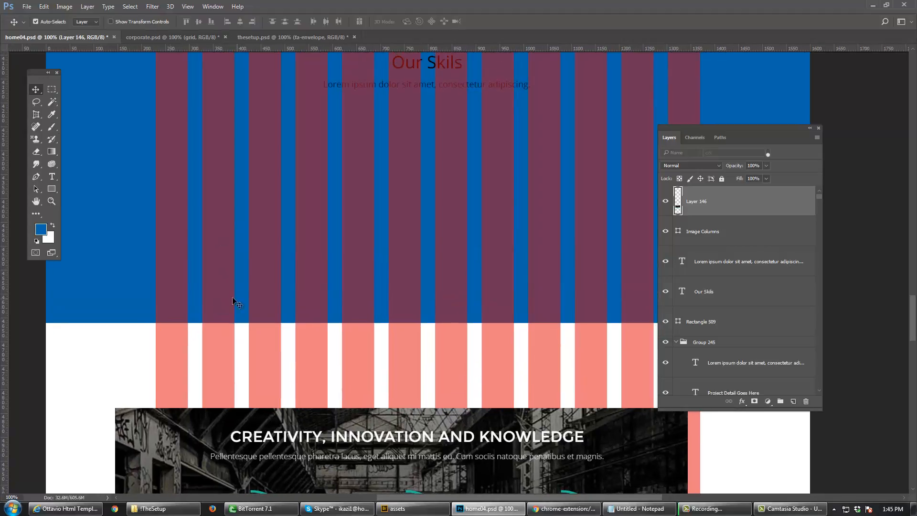
pyautogui.click(54, 189)
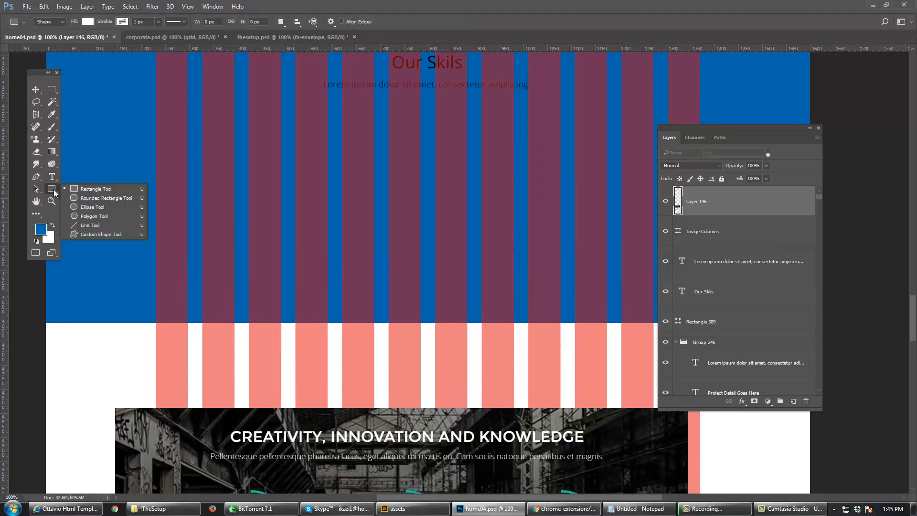
pyautogui.click(92, 207)
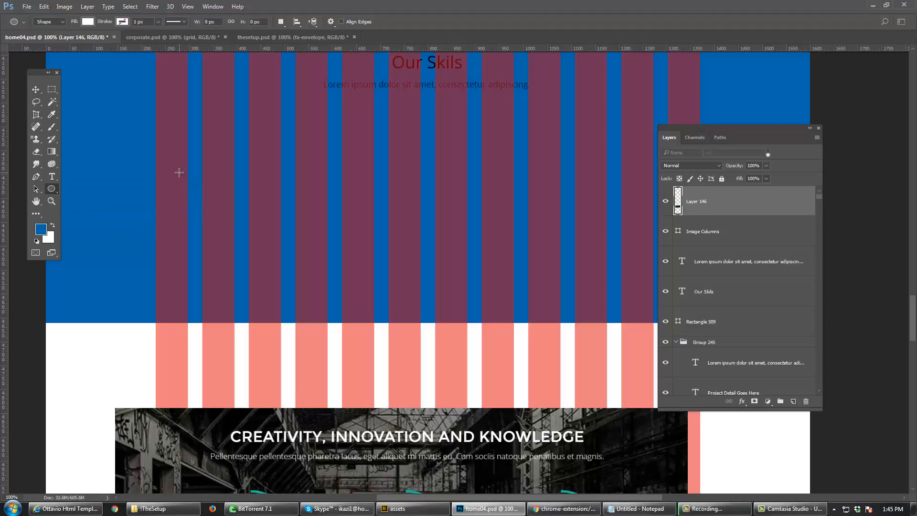
pyautogui.hotkey('ctrl', 'shift', 'n')
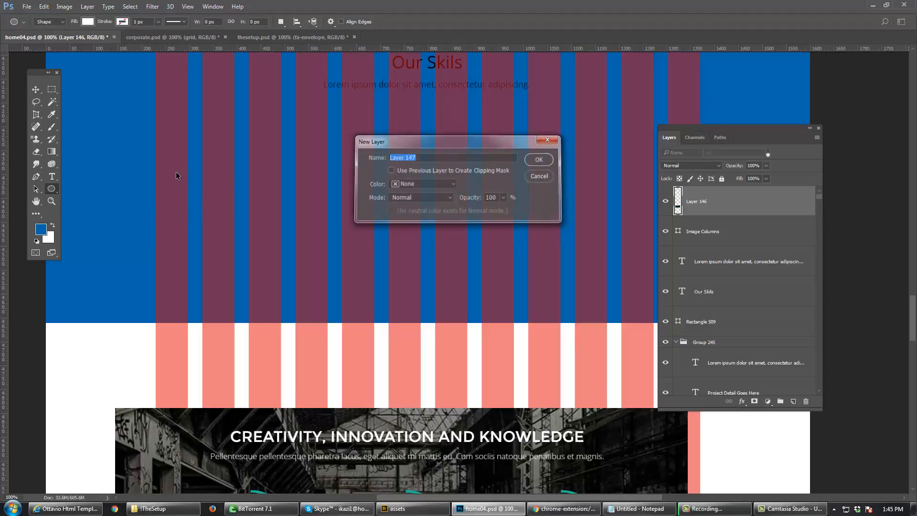
pyautogui.press('Return')
pyautogui.moveTo(224, 203); pyautogui.dragTo(291, 251)
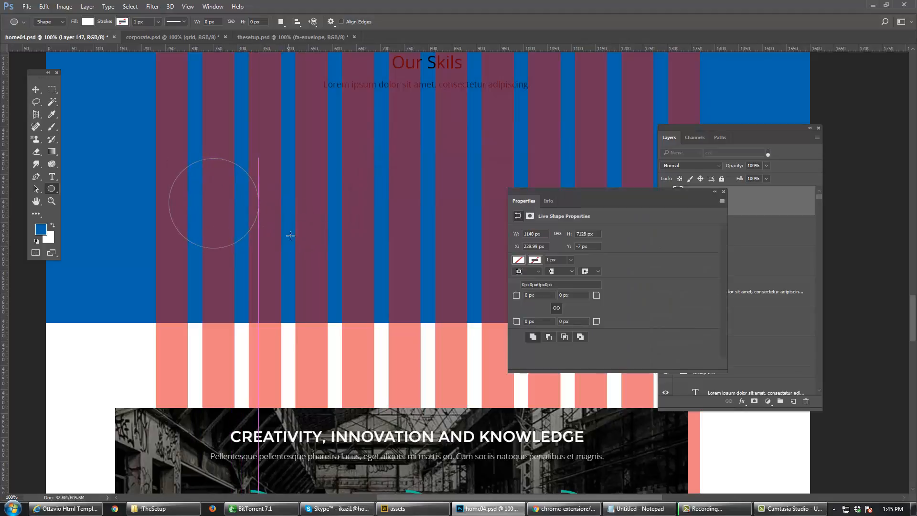
pyautogui.moveTo(298, 207); pyautogui.dragTo(238, 203)
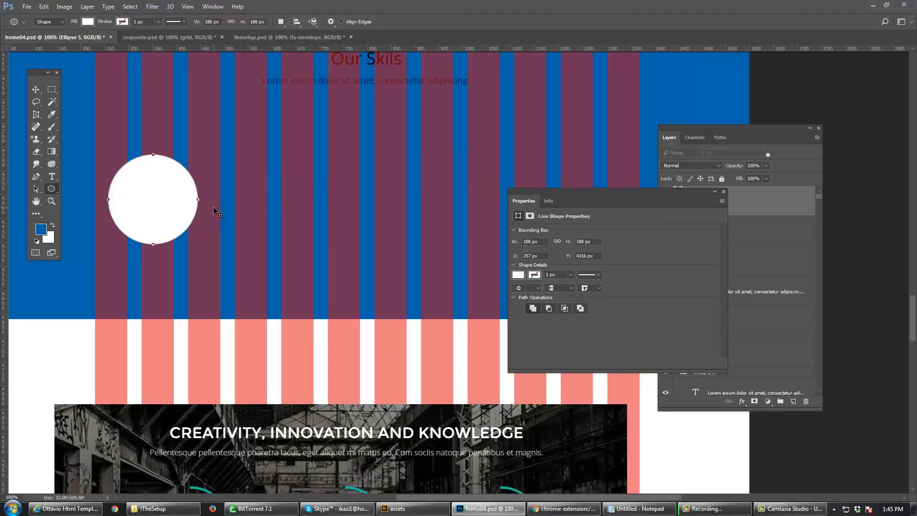
pyautogui.press('v')
pyautogui.moveTo(176, 203); pyautogui.dragTo(256, 201)
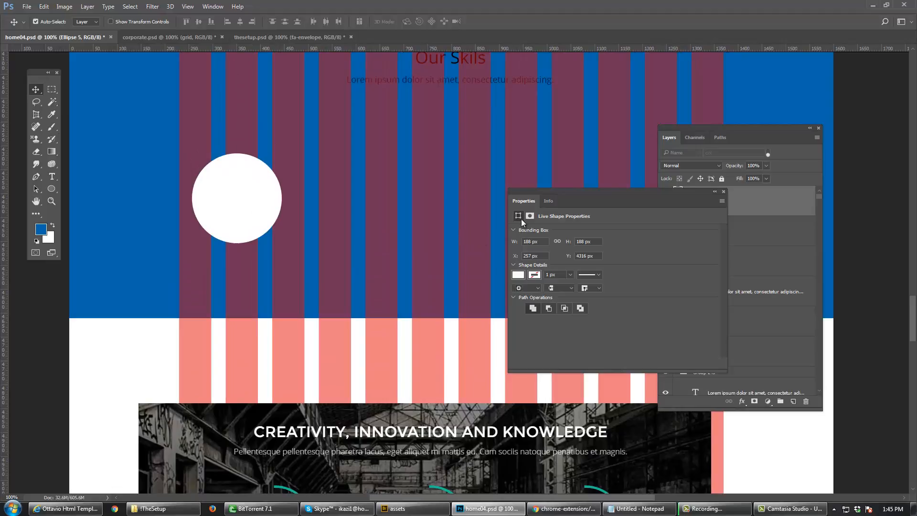
pyautogui.click(723, 192)
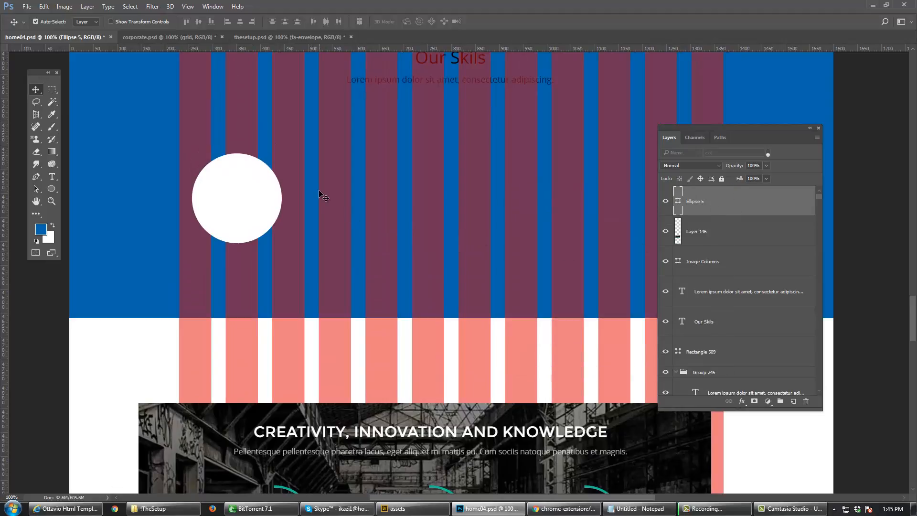
# Step: Add an inside stroke to the circle, using the green #079d30 sampled from the LET'S START button
pyautogui.doubleClick(759, 209)
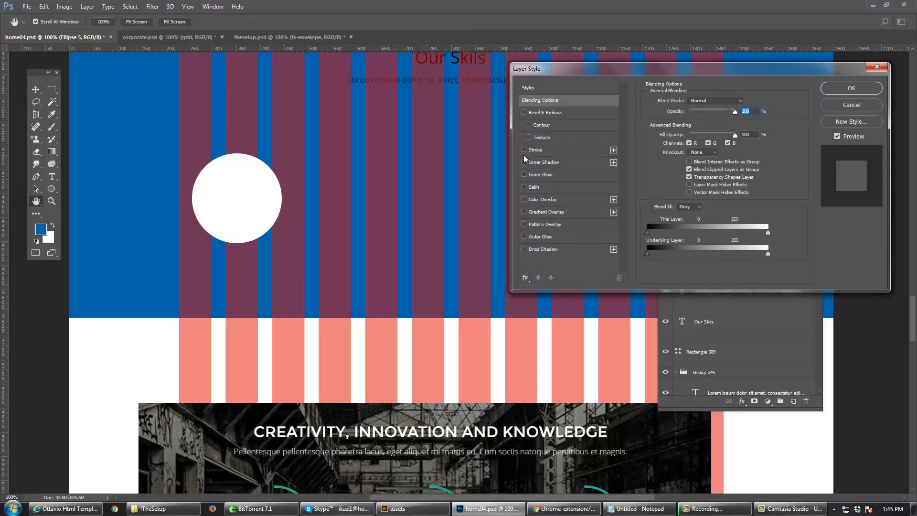
pyautogui.click(541, 149)
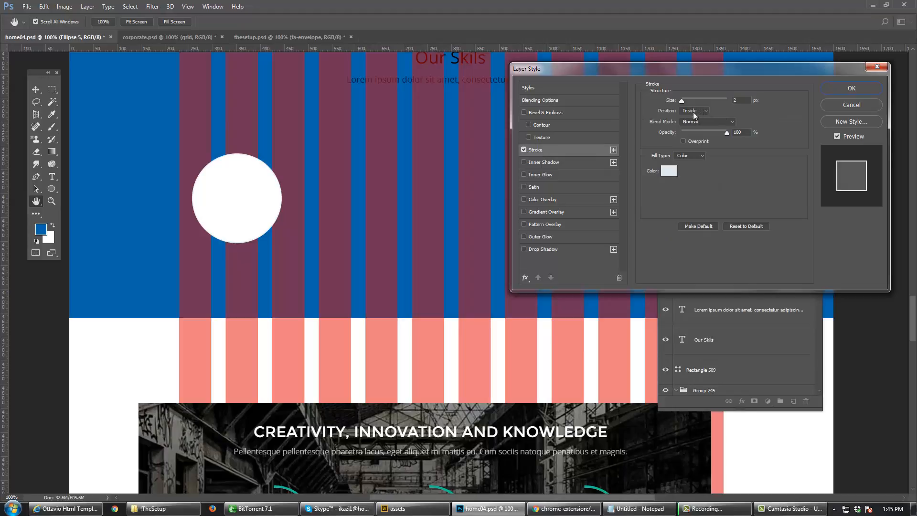
pyautogui.click(671, 172)
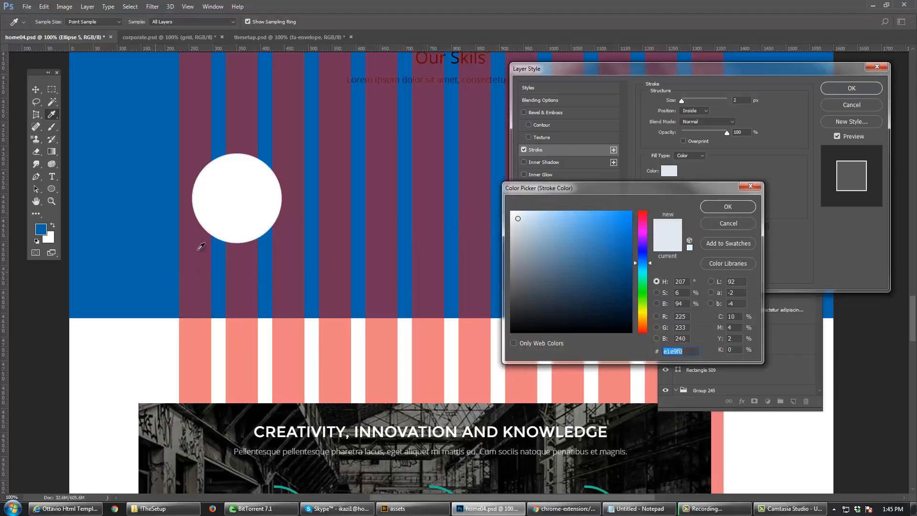
pyautogui.scroll(8, 250, 180)
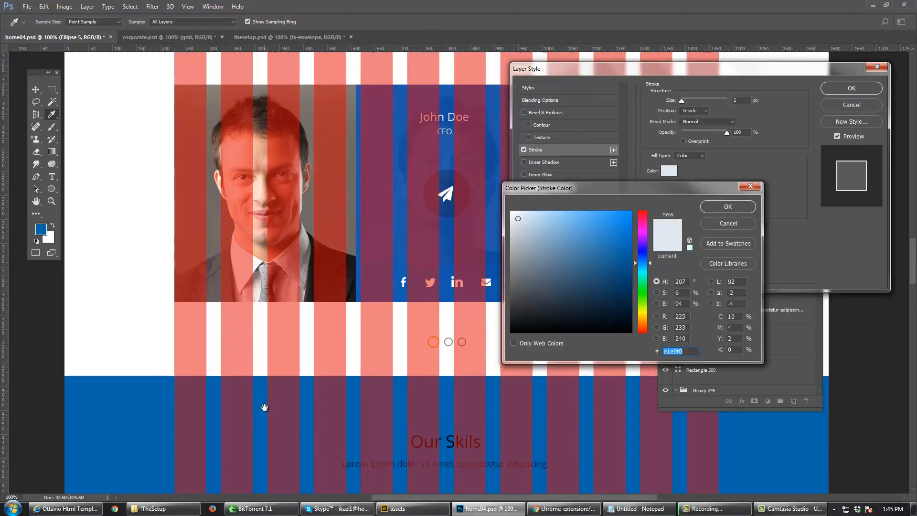
pyautogui.scroll(10, 264, 407)
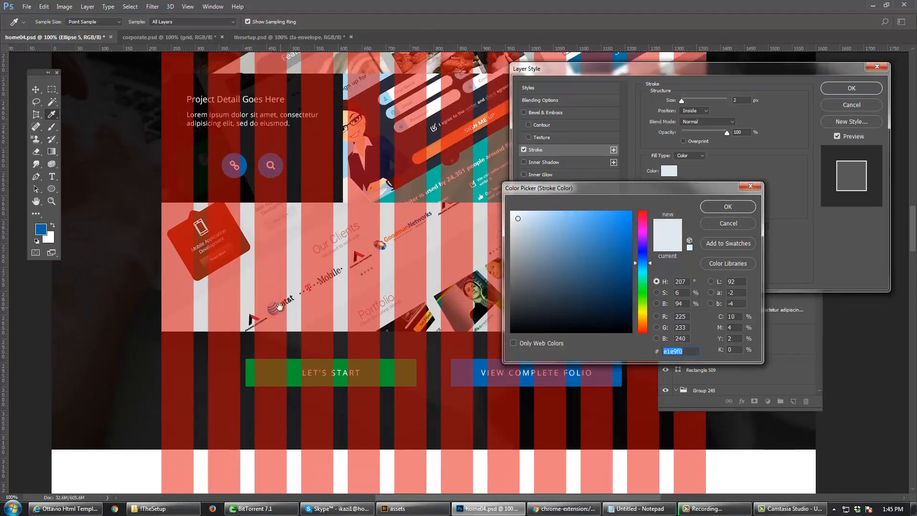
pyautogui.moveTo(280, 307); pyautogui.dragTo(278, 340)
pyautogui.moveTo(314, 375); pyautogui.dragTo(291, 368)
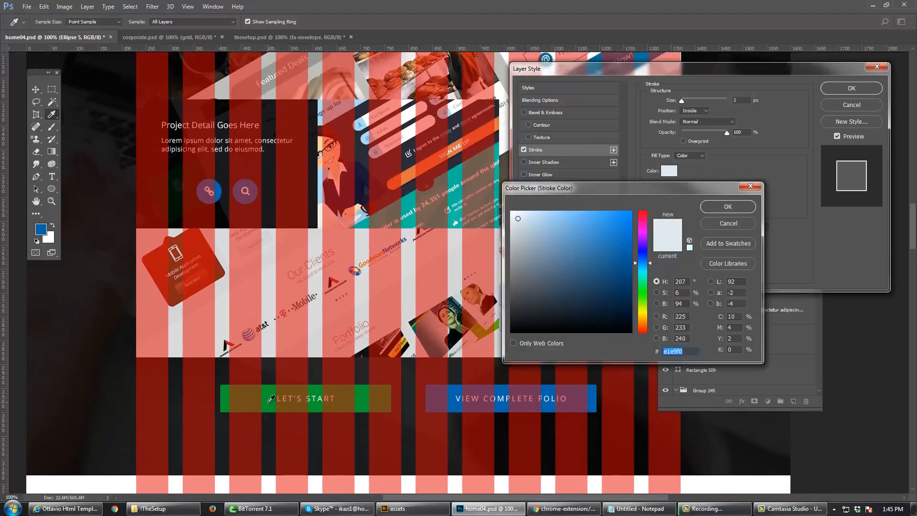
pyautogui.click(270, 398)
pyautogui.moveTo(300, 418); pyautogui.dragTo(315, 226)
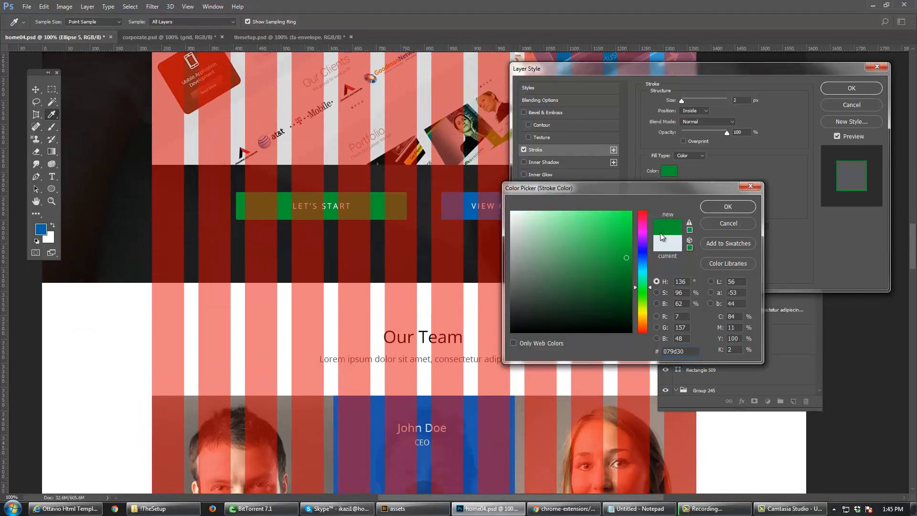
pyautogui.click(727, 207)
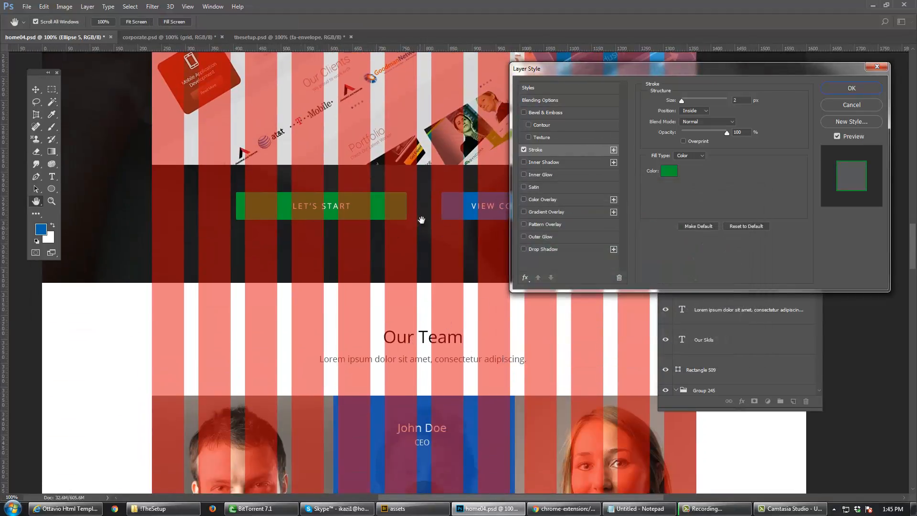
pyautogui.click(838, 91)
# Step: Set the size of the circle's green stroke to 5 px
pyautogui.moveTo(408, 398); pyautogui.dragTo(436, 221)
pyautogui.moveTo(421, 409); pyautogui.dragTo(441, 199)
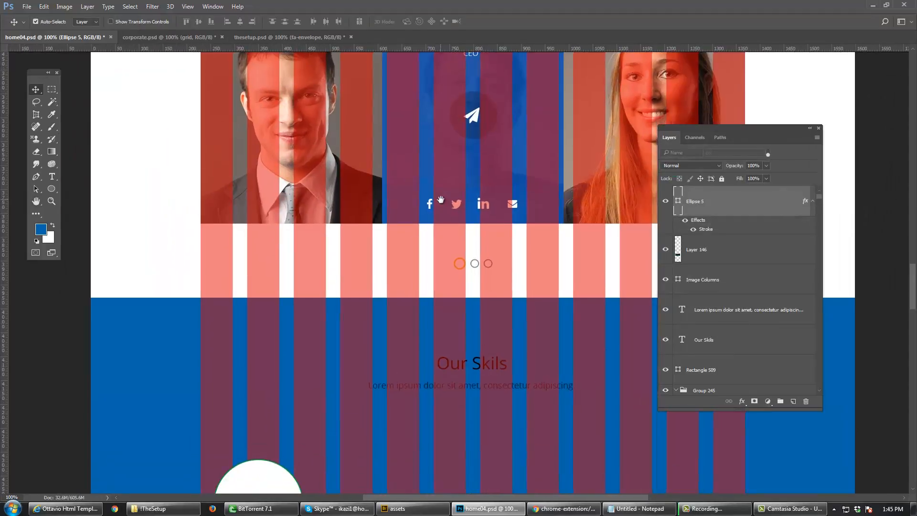
pyautogui.scroll(-5, 442, 207)
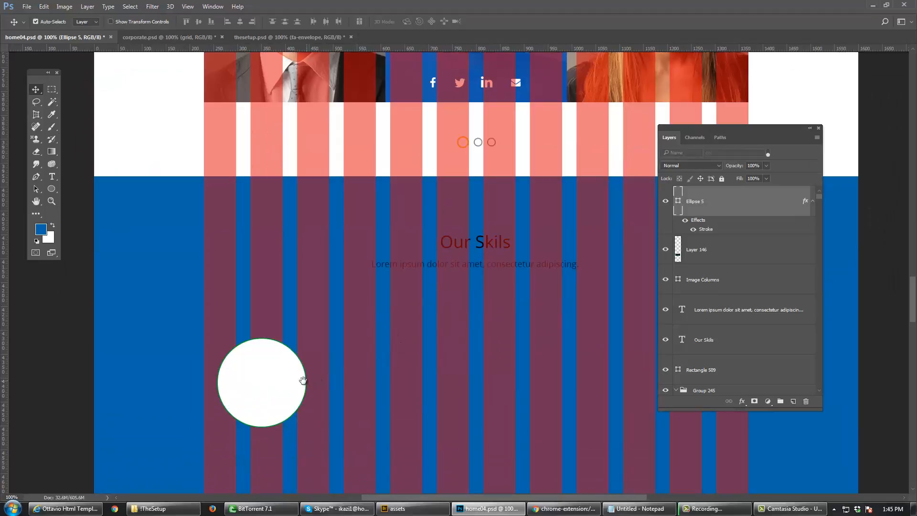
pyautogui.click(303, 381)
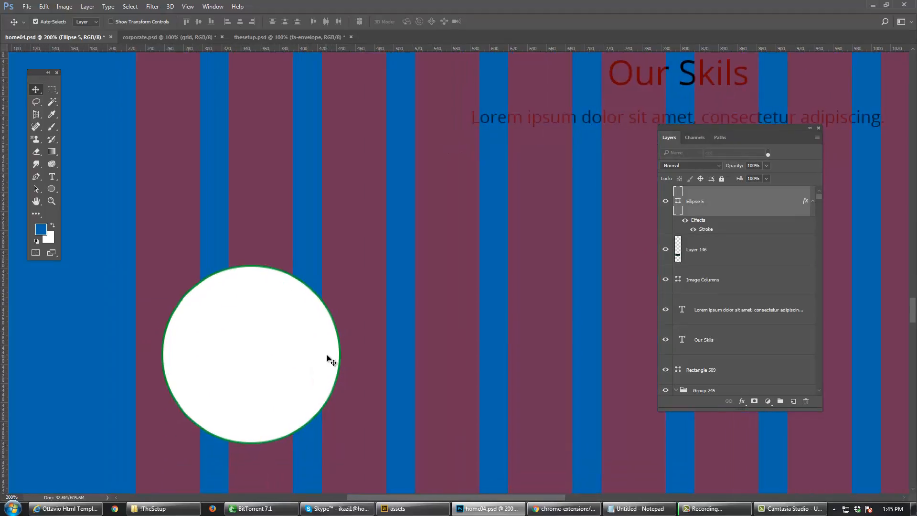
pyautogui.doubleClick(744, 233)
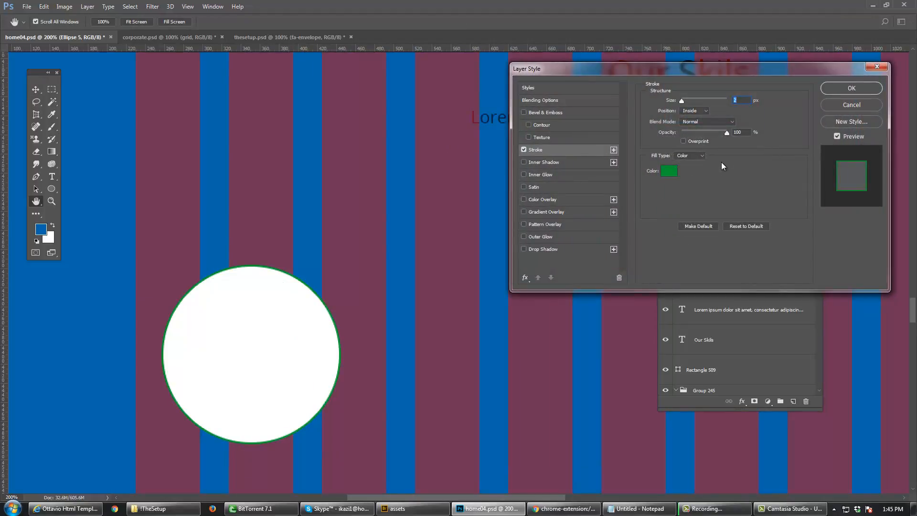
pyautogui.write('5')
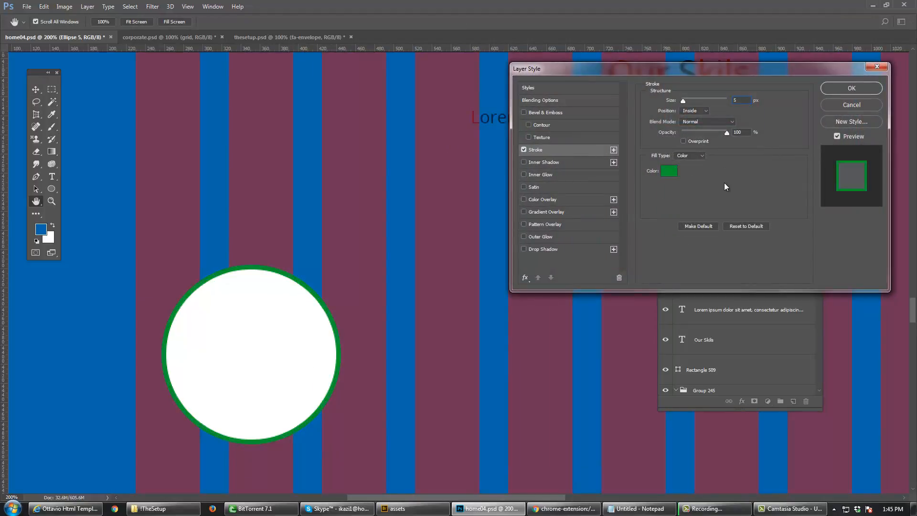
pyautogui.click(865, 86)
# Step: Set the circle's stroke size to 6 px and its layer fill to 0%, leaving only the green ring
pyautogui.scroll(-1, 311, 353)
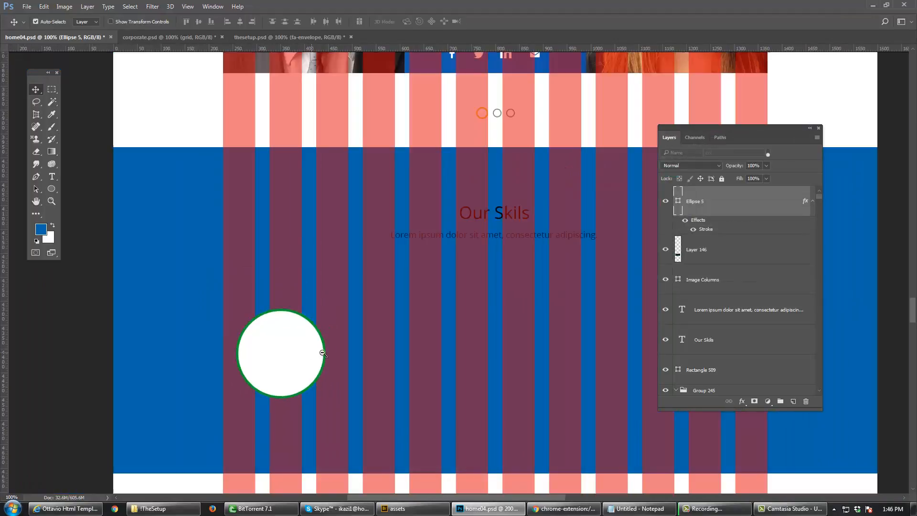
pyautogui.moveTo(344, 383); pyautogui.dragTo(365, 229)
pyautogui.moveTo(352, 376); pyautogui.dragTo(346, 304)
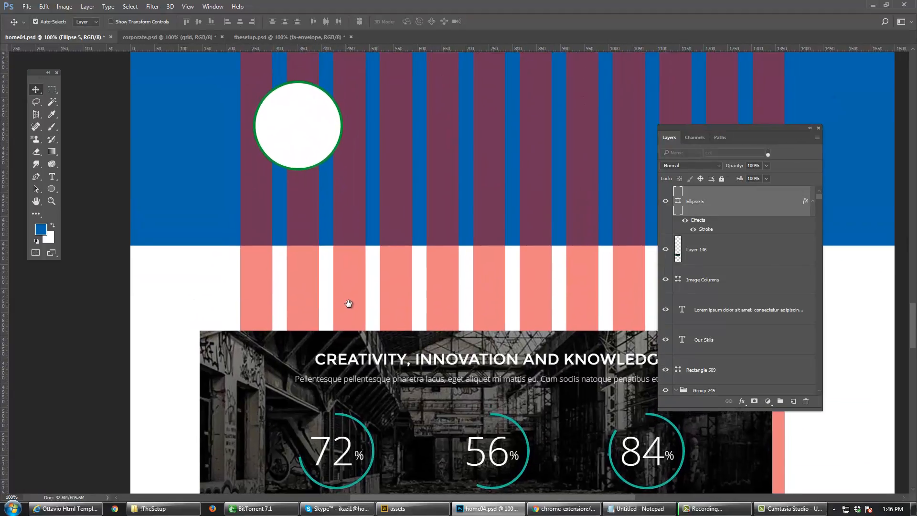
pyautogui.doubleClick(736, 233)
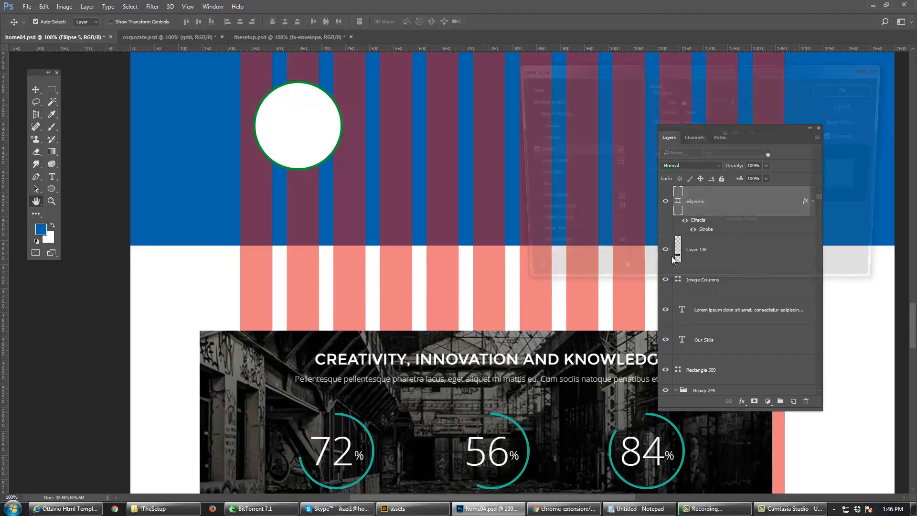
pyautogui.write('6')
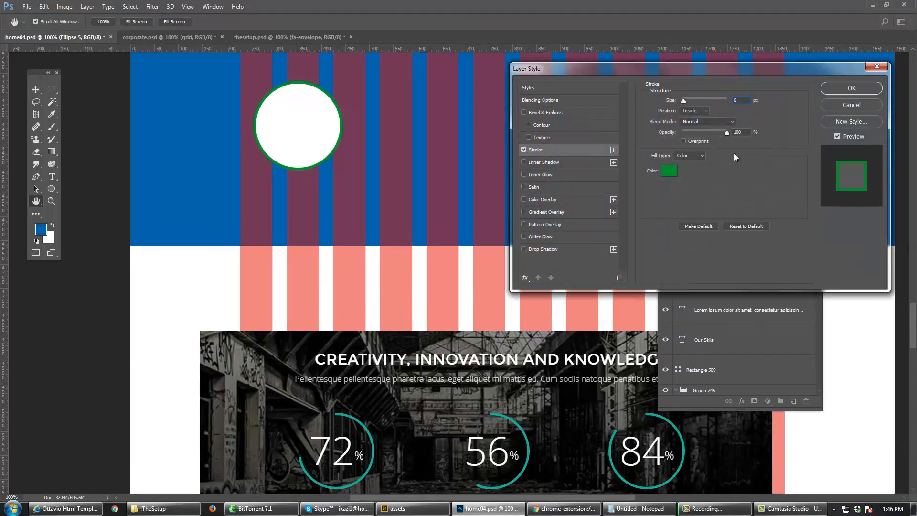
pyautogui.press('Return')
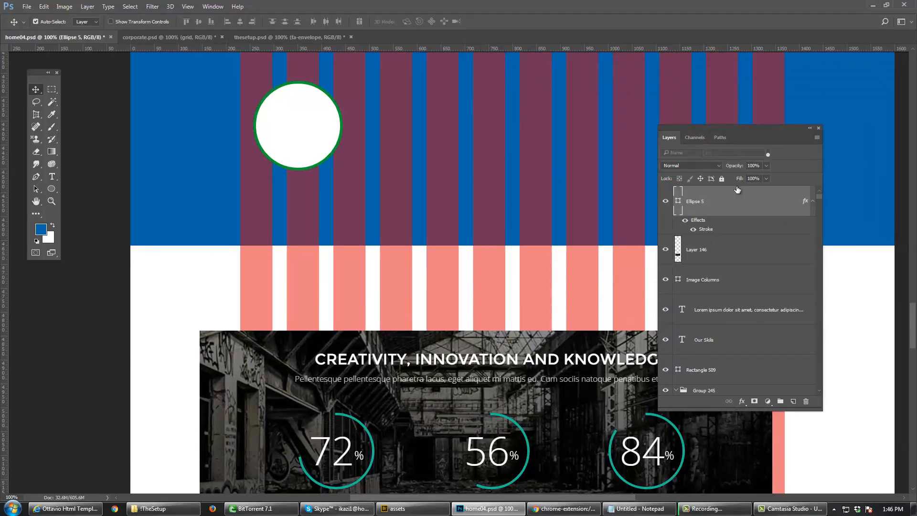
pyautogui.click(766, 179)
pyautogui.moveTo(727, 201); pyautogui.dragTo(713, 197)
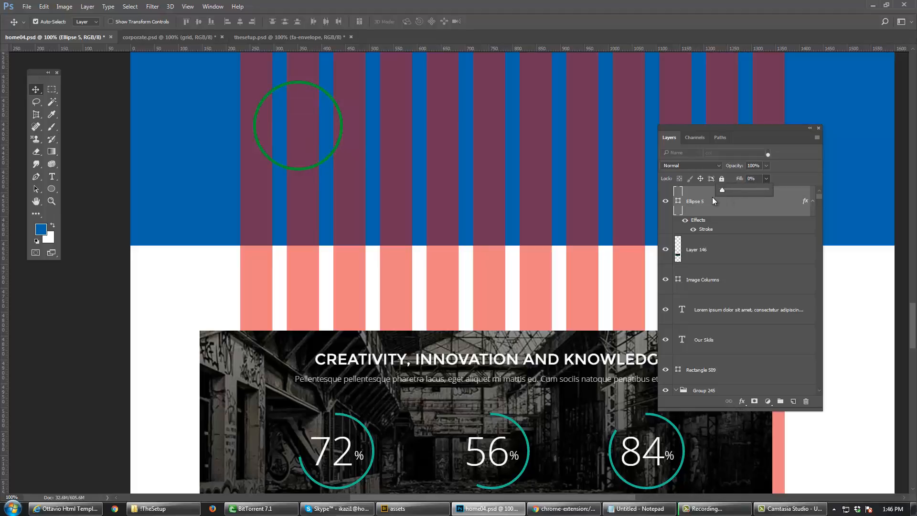
# Step: Duplicate the "Our Skils" heading onto the green ring's edge and bring the copy to the front of the layer stack
pyautogui.click(422, 241)
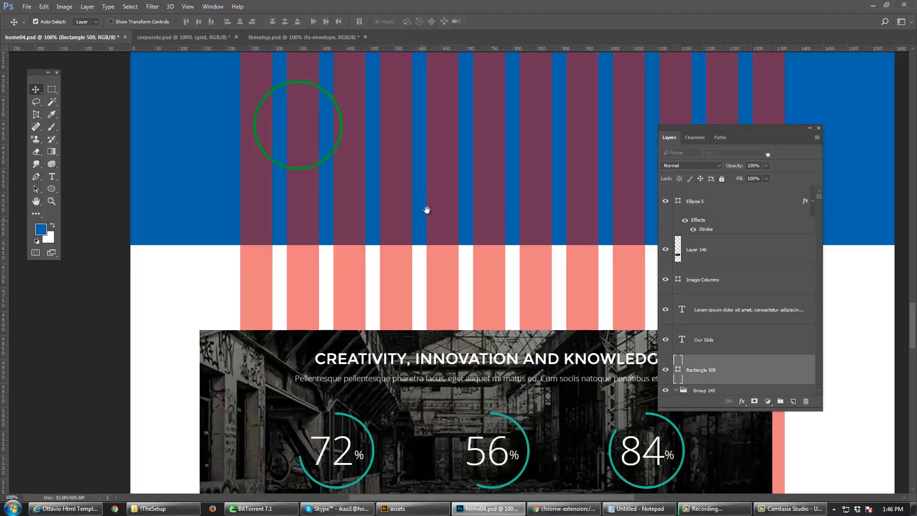
pyautogui.moveTo(425, 209); pyautogui.dragTo(443, 320)
pyautogui.moveTo(415, 243); pyautogui.dragTo(414, 279)
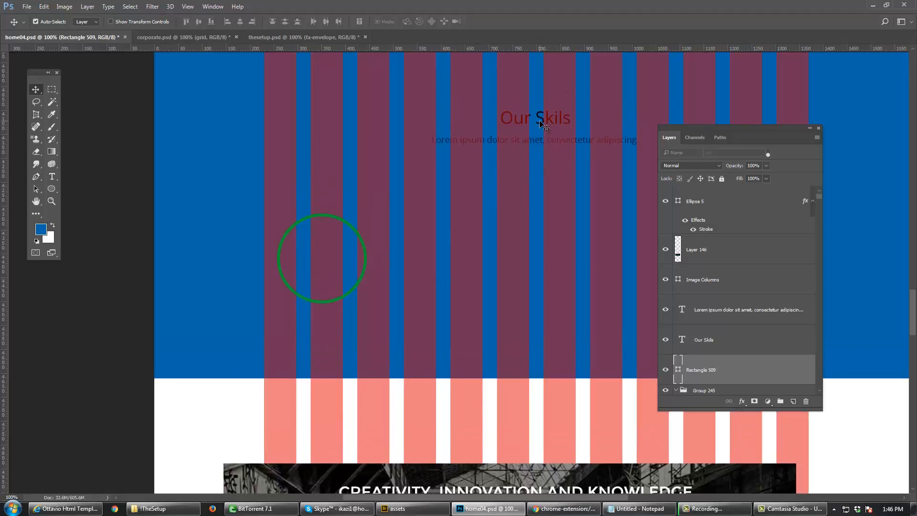
pyautogui.moveTo(540, 125); pyautogui.dragTo(370, 261)
pyautogui.moveTo(369, 259); pyautogui.dragTo(368, 256)
pyautogui.hotkey('ctrl', 'shift', ']')
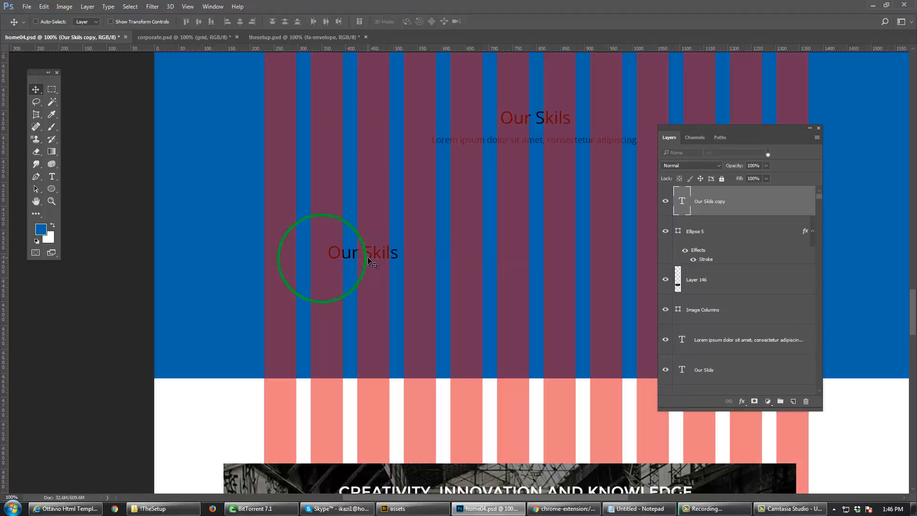
# Step: Replace the duplicated heading's text with "72"
pyautogui.press('t')
pyautogui.click(368, 257)
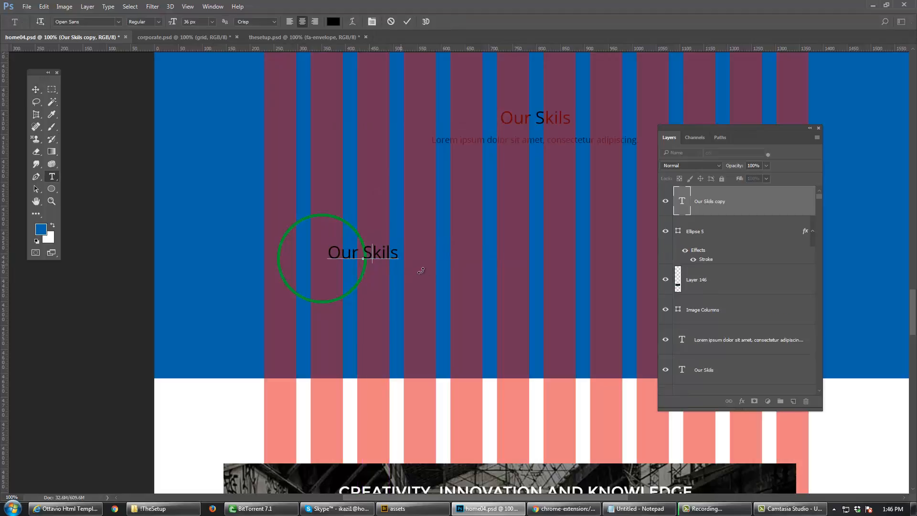
pyautogui.hotkey('ctrl', 'a')
pyautogui.write('72')
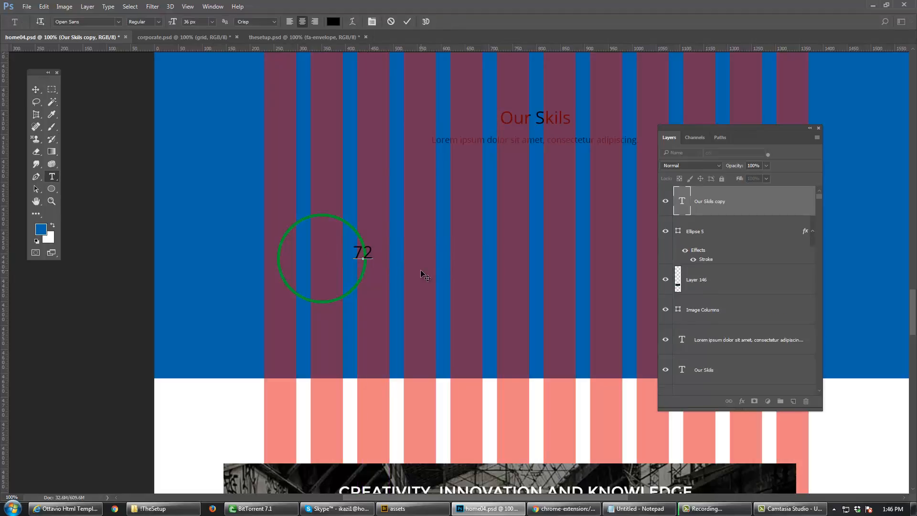
pyautogui.hotkey('ctrl', 'Return')
pyautogui.press('v')
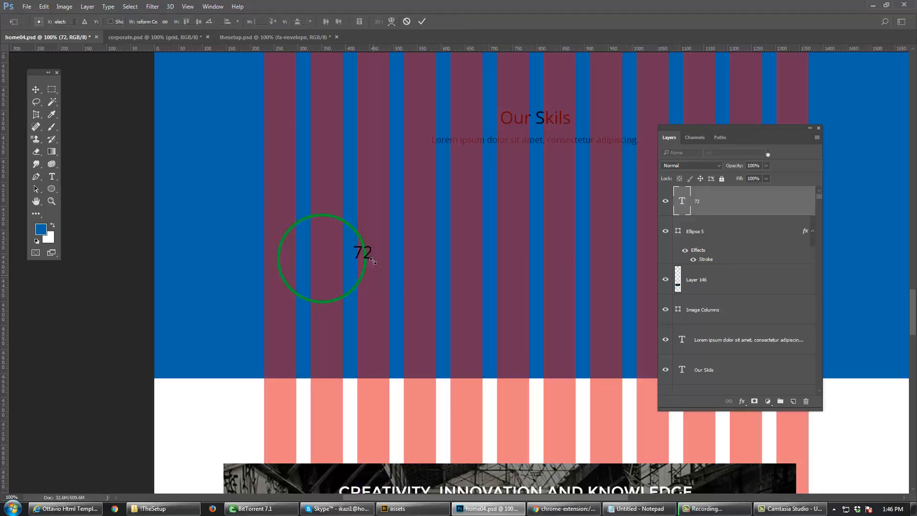
# Step: Scale the 72 text up to about 71 px and center it inside the green ring
pyautogui.hotkey('ctrl', 't')
pyautogui.moveTo(385, 277); pyautogui.dragTo(326, 271)
pyautogui.press('Return')
# Step: Change the font of the 72 text to Open Sans Light
pyautogui.press('t')
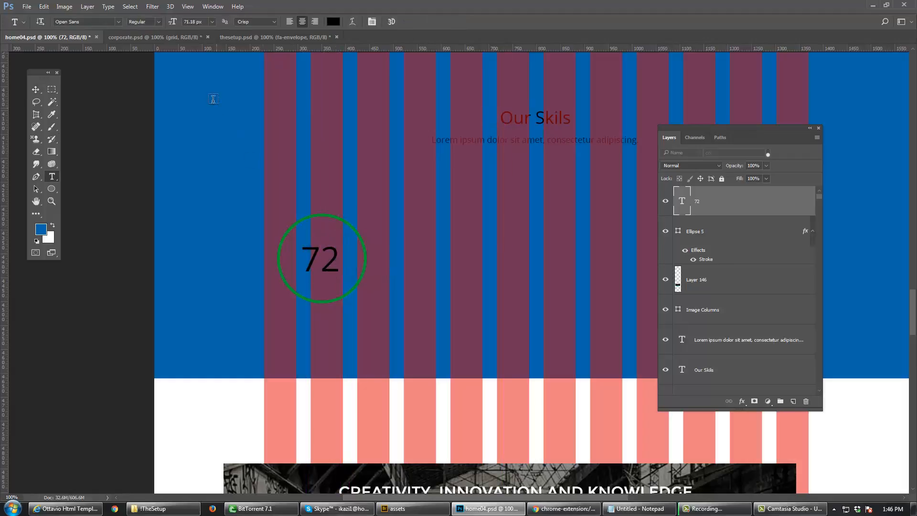
pyautogui.click(160, 22)
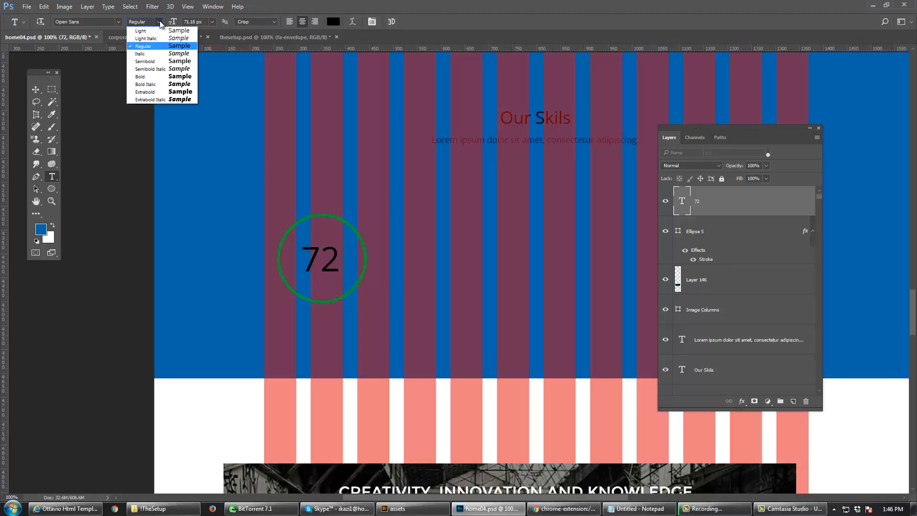
pyautogui.click(161, 23)
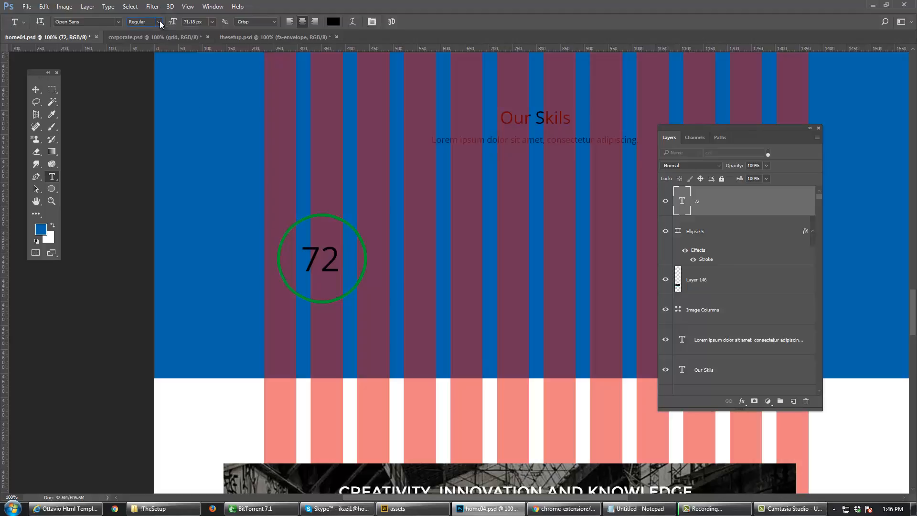
pyautogui.click(119, 22)
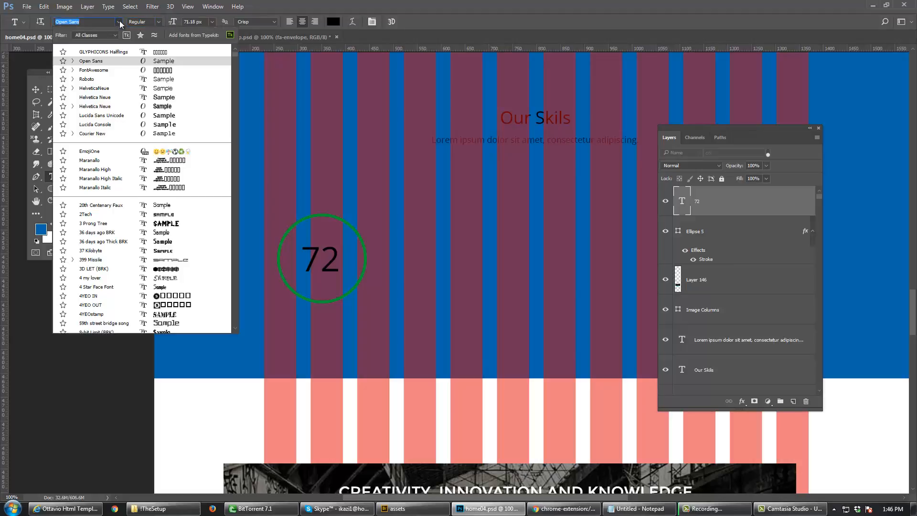
pyautogui.click(91, 22)
pyautogui.moveTo(90, 21); pyautogui.dragTo(31, 24)
pyautogui.write('open sans')
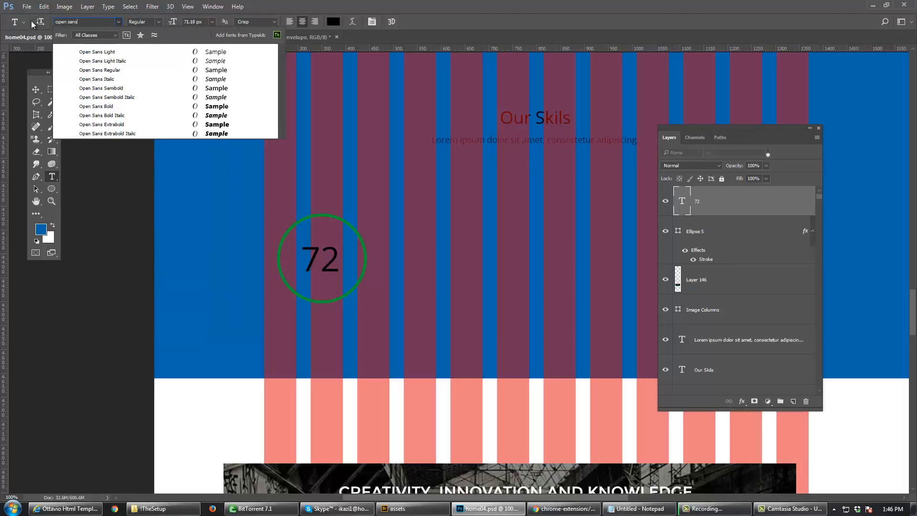
pyautogui.write(' con')
pyautogui.press('BackSpace')
pyautogui.press('BackSpace')
pyautogui.press('BackSpace')
pyautogui.press('BackSpace')
pyautogui.press('BackSpace')
pyautogui.press('BackSpace')
pyautogui.press('BackSpace')
pyautogui.press('BackSpace')
pyautogui.press('BackSpace')
pyautogui.press('BackSpace')
pyautogui.press('BackSpace')
pyautogui.press('BackSpace')
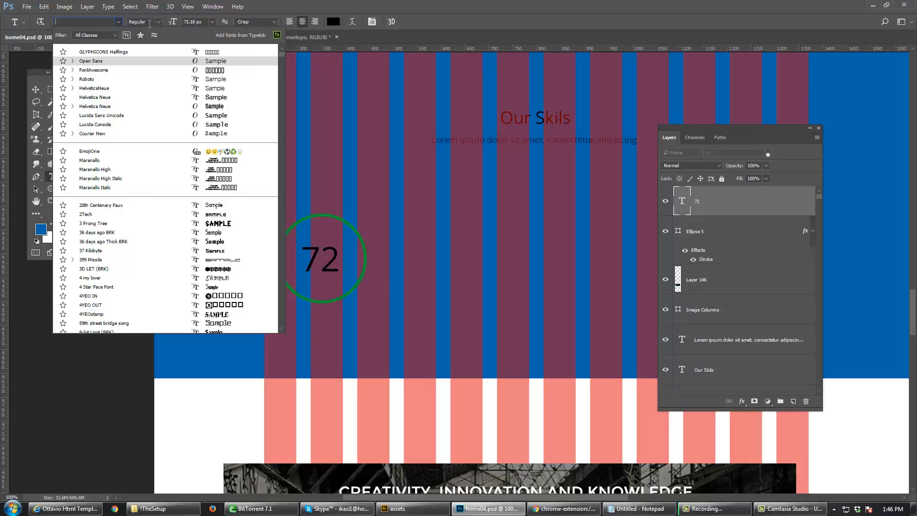
pyautogui.write('open')
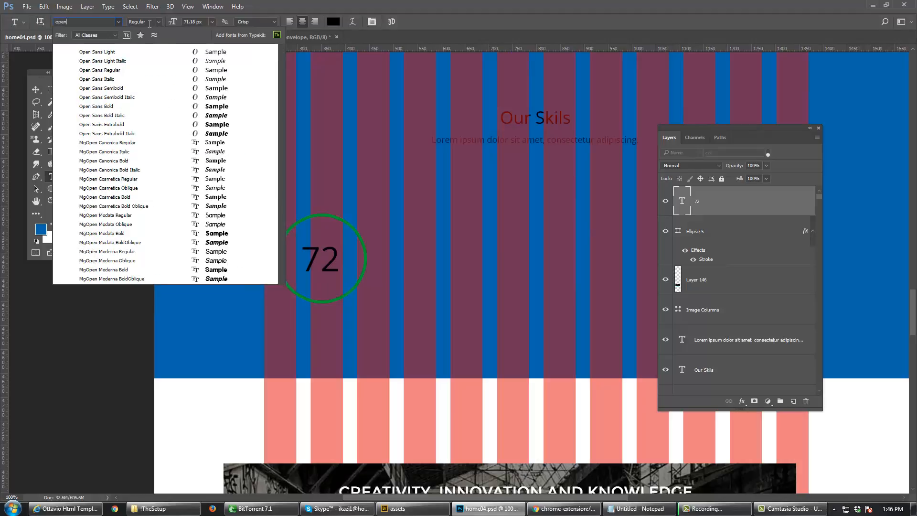
pyautogui.click(151, 52)
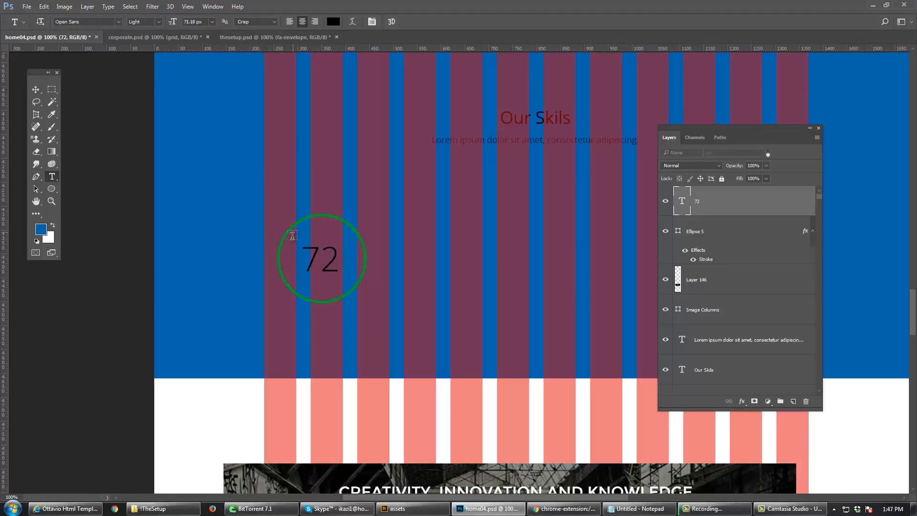
pyautogui.click(159, 22)
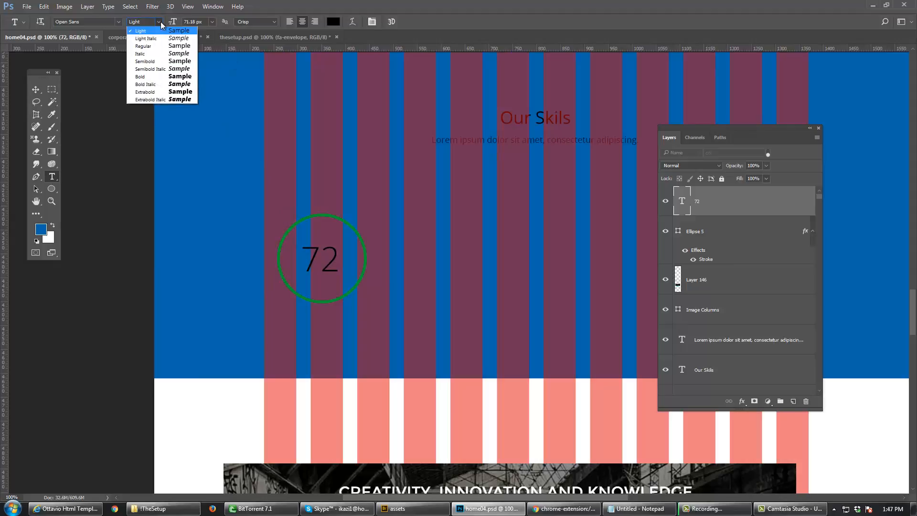
pyautogui.click(159, 22)
# Step: Set the font size of the number inside the ring to 72 px
pyautogui.click(212, 22)
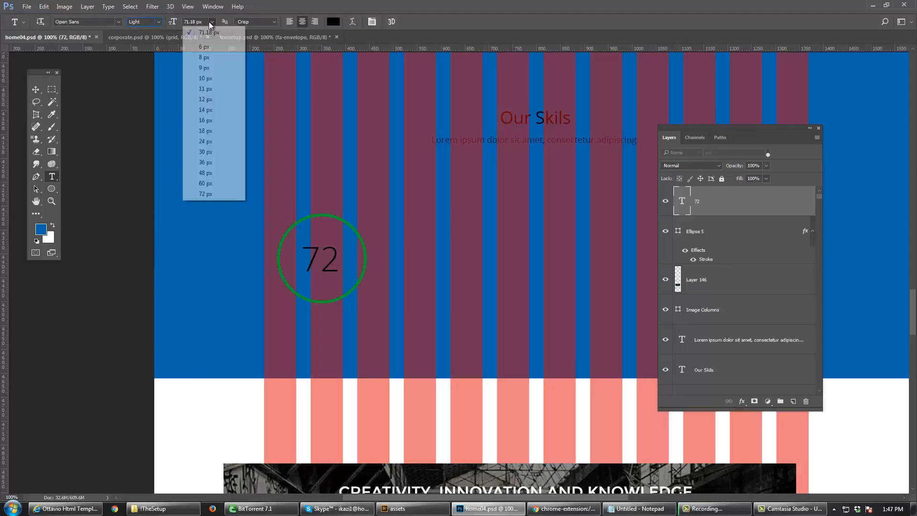
pyautogui.click(223, 193)
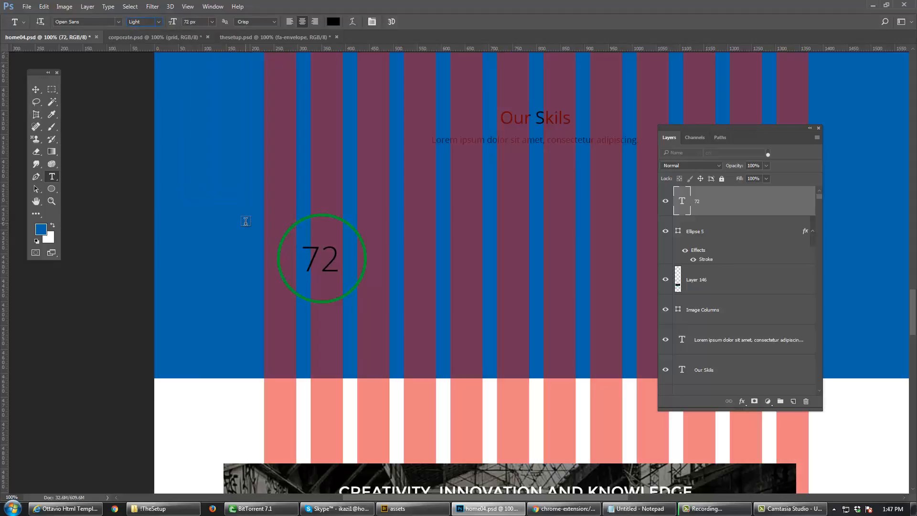
pyautogui.click(37, 88)
# Step: Review the blue "Our Skils" section with its ring against the reference counters below, and select the blue background rectangle
pyautogui.moveTo(389, 277); pyautogui.dragTo(348, 180)
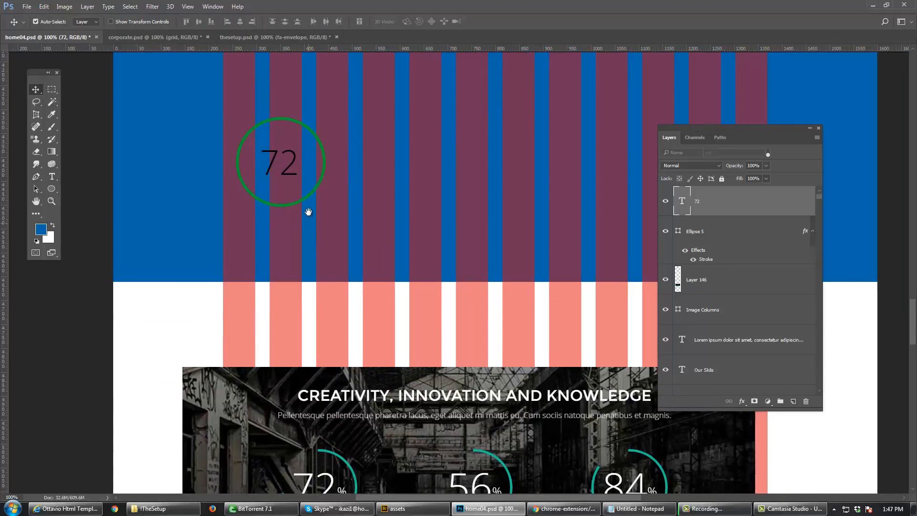
pyautogui.moveTo(309, 211); pyautogui.dragTo(293, 285)
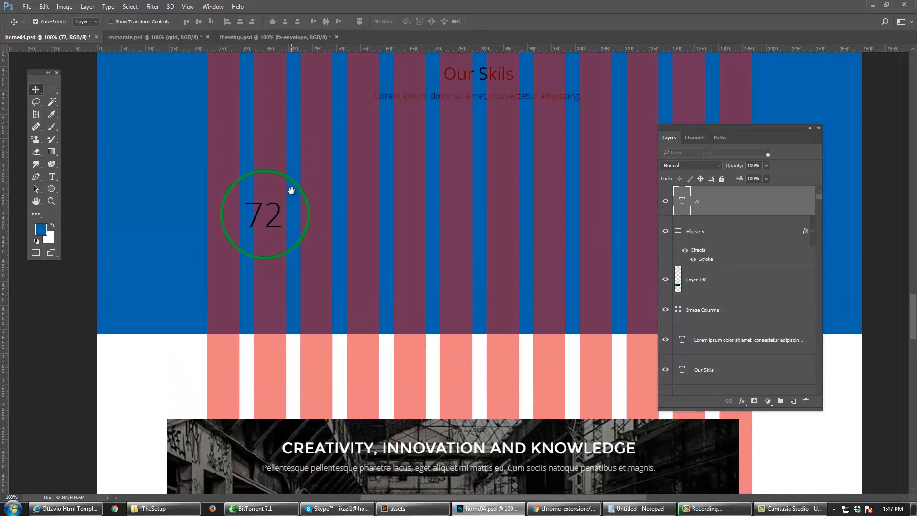
pyautogui.moveTo(291, 191); pyautogui.dragTo(288, 242)
pyautogui.moveTo(217, 207); pyautogui.dragTo(221, 247)
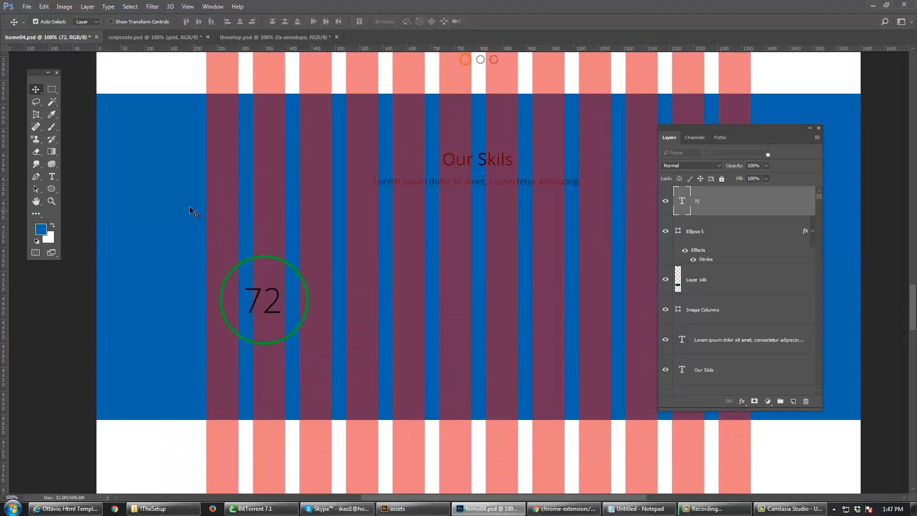
pyautogui.click(190, 208)
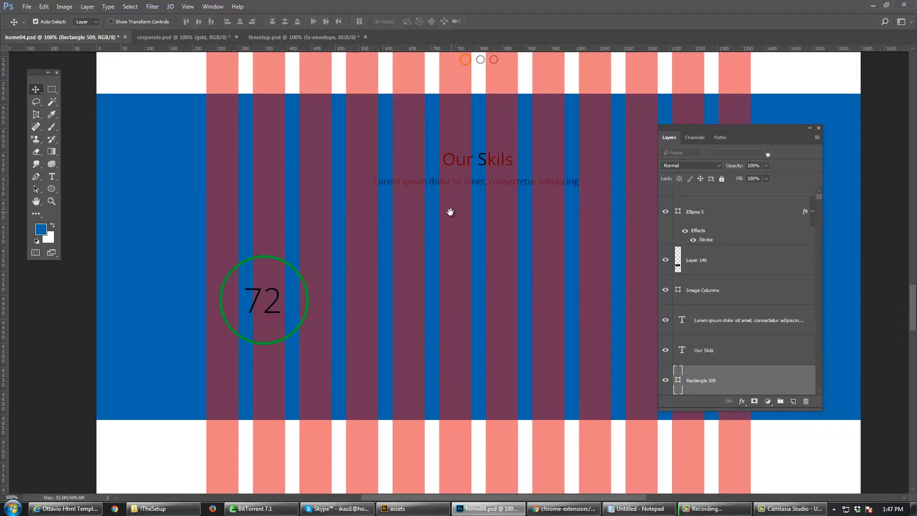
pyautogui.moveTo(451, 212); pyautogui.dragTo(443, 115)
pyautogui.moveTo(431, 260); pyautogui.dragTo(430, 287)
pyautogui.moveTo(442, 202); pyautogui.dragTo(443, 234)
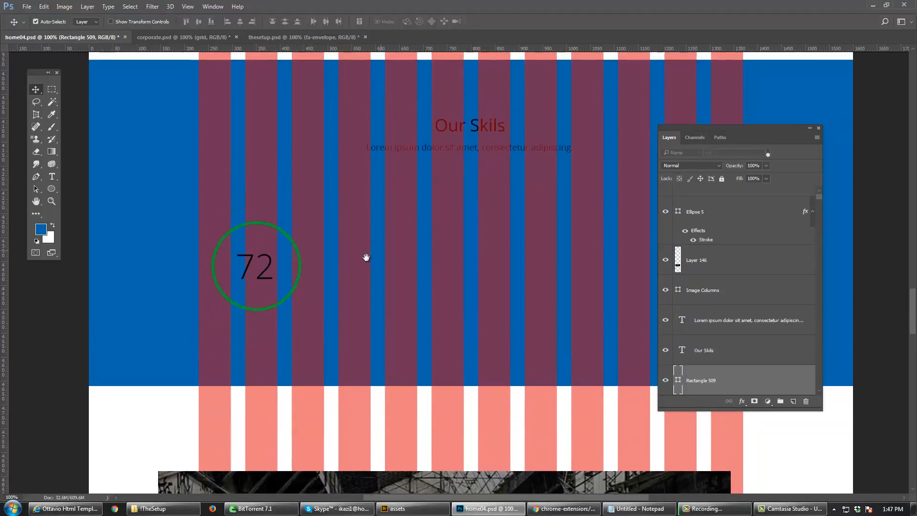
pyautogui.moveTo(366, 258); pyautogui.dragTo(406, 215)
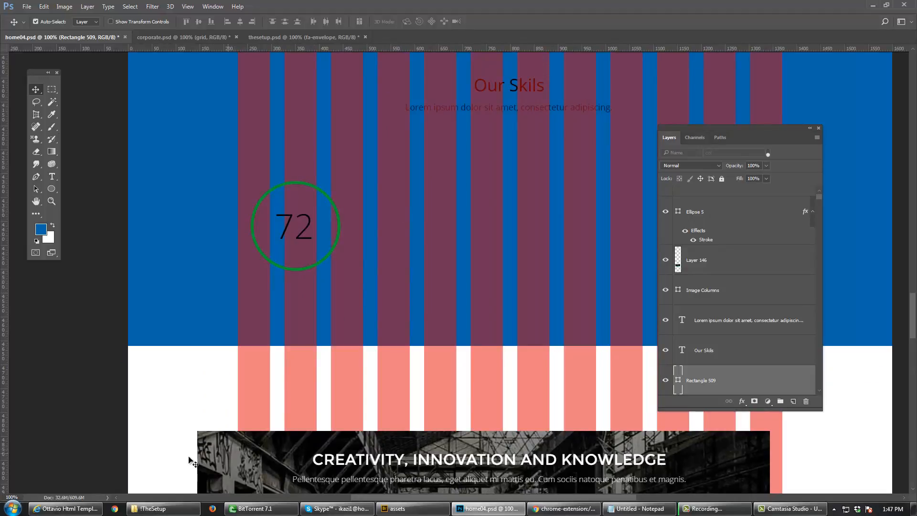
# Step: Switch to Windows Explorer and open the images folder inside the project's assets folder from the favorites
pyautogui.click(145, 511)
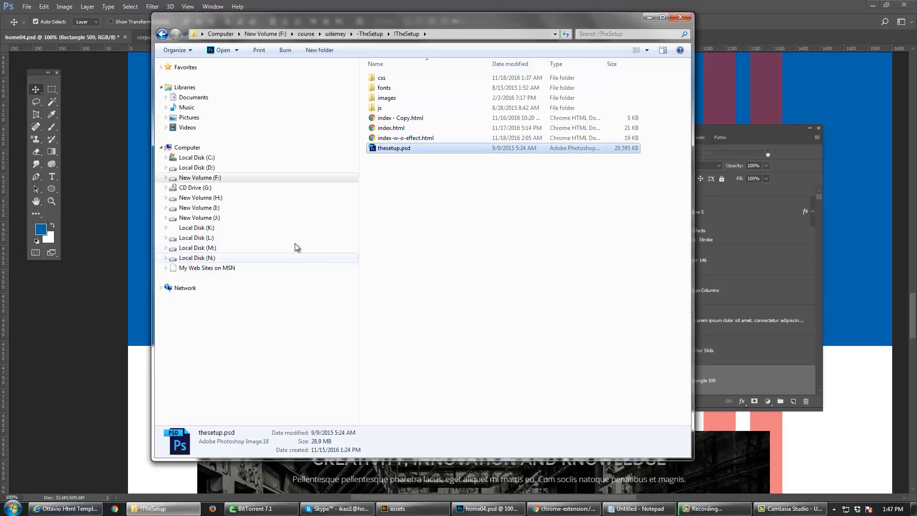
pyautogui.doubleClick(339, 19)
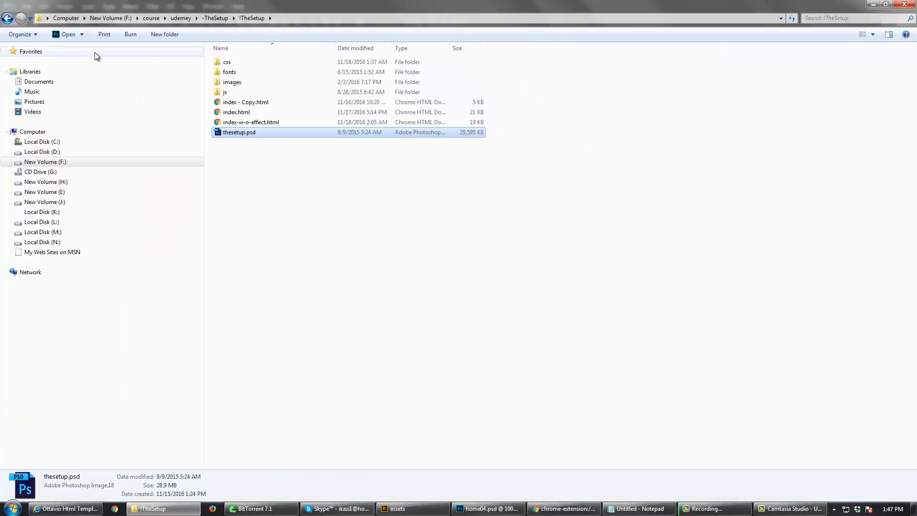
pyautogui.click(7, 51)
pyautogui.click(35, 56)
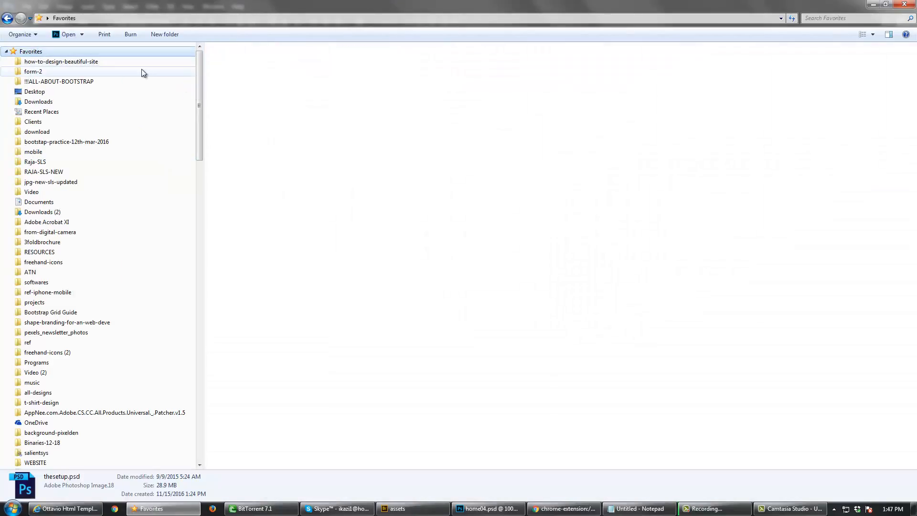
pyautogui.moveTo(201, 259); pyautogui.dragTo(215, 401)
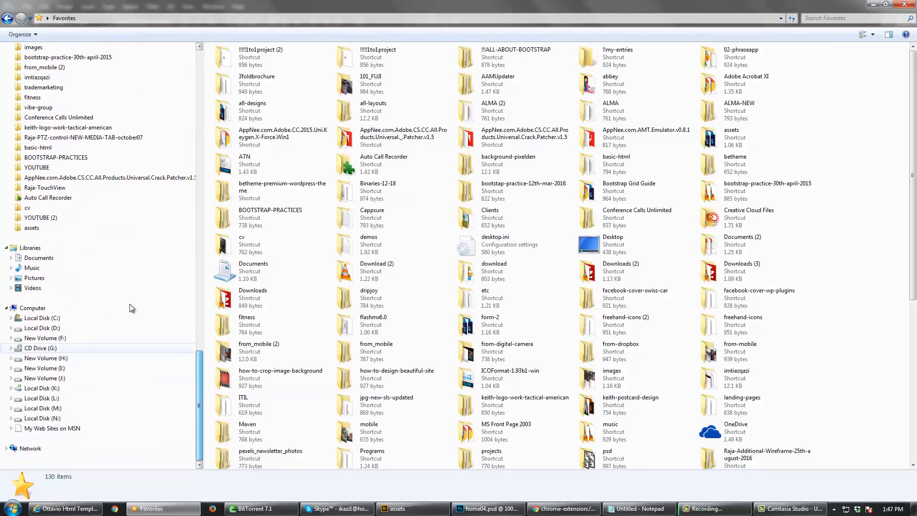
pyautogui.click(63, 229)
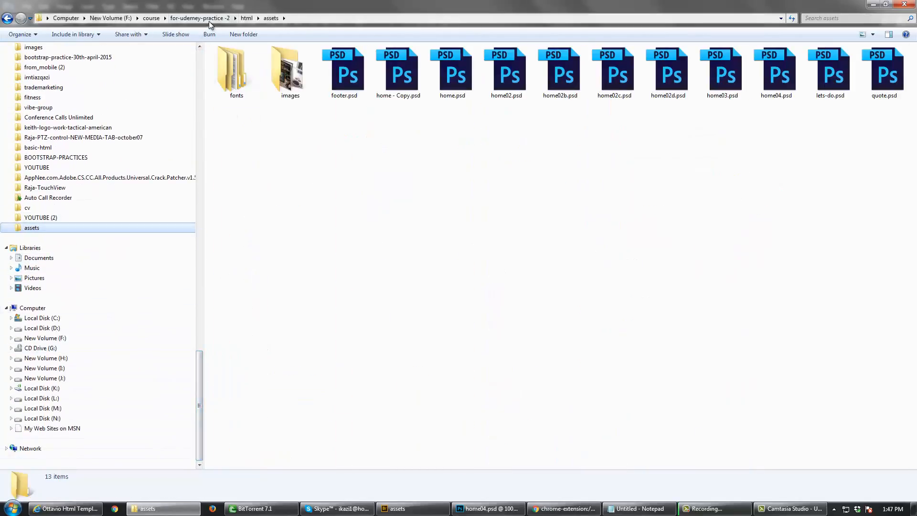
pyautogui.doubleClick(284, 80)
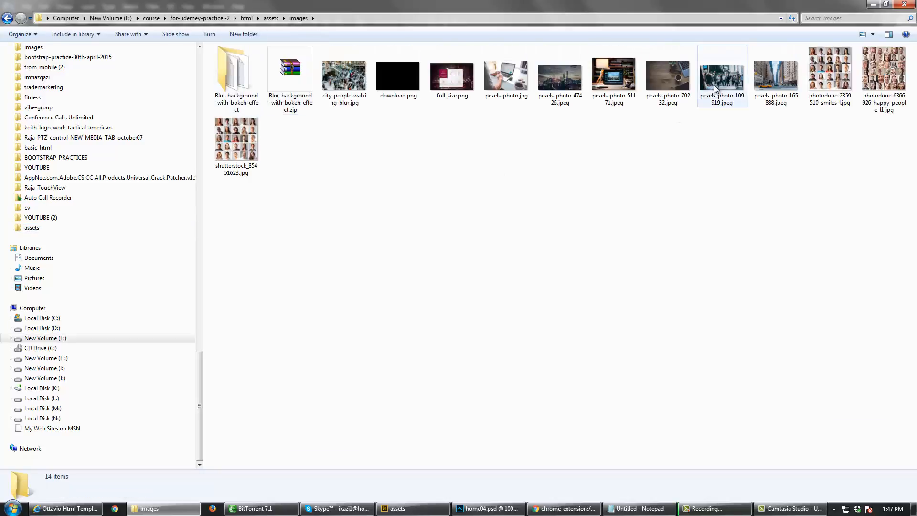
# Step: Open pexels-photo.jpg from the images folder in Photoshop, select the entire image, and close the file
pyautogui.click(720, 81)
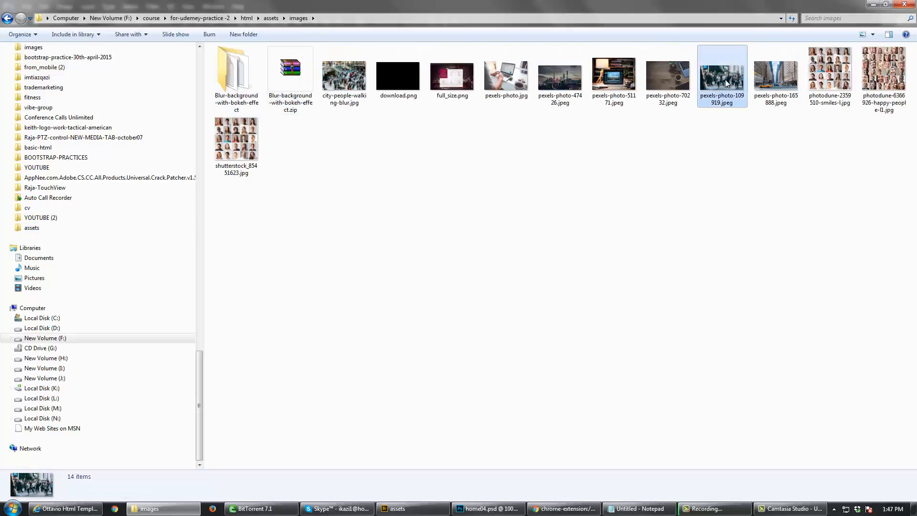
pyautogui.click(530, 88)
pyautogui.click(614, 83)
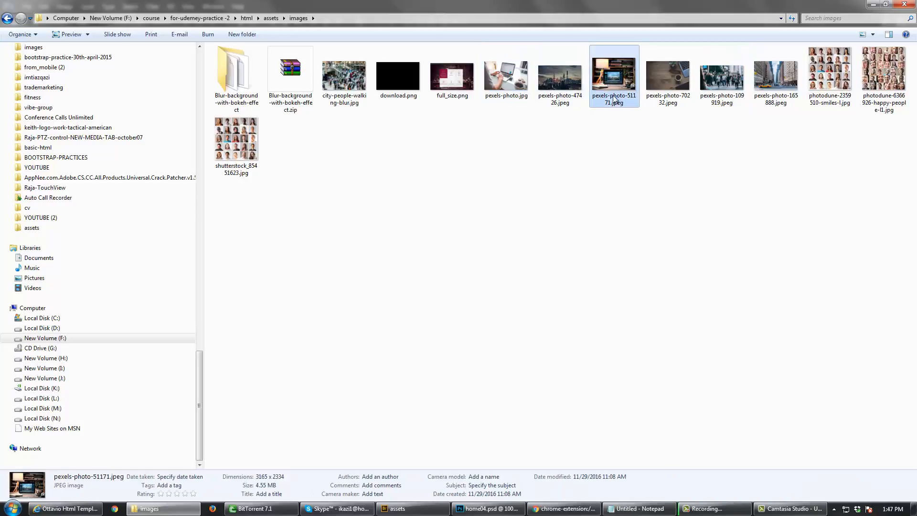
pyautogui.click(514, 85)
pyautogui.moveTo(514, 86); pyautogui.dragTo(597, 4)
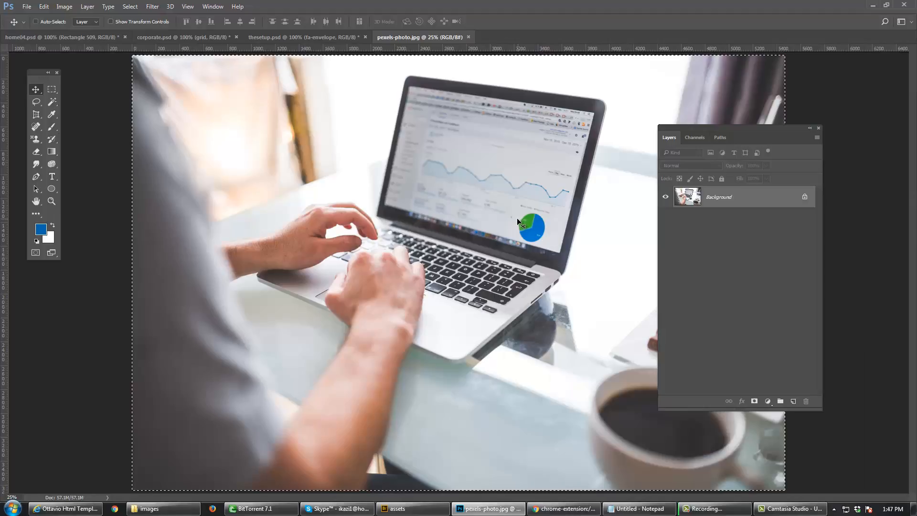
pyautogui.hotkey('ctrl', 'w')
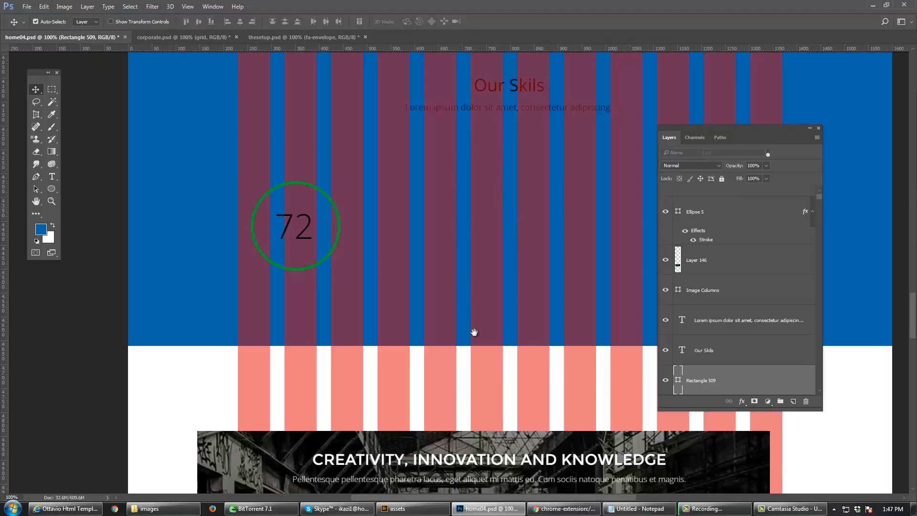
# Step: Bring the Image Columns grid layer to the front of the layer stack, hide it, and toggle the guides
pyautogui.scroll(10, 475, 334)
pyautogui.moveTo(472, 284); pyautogui.dragTo(445, 452)
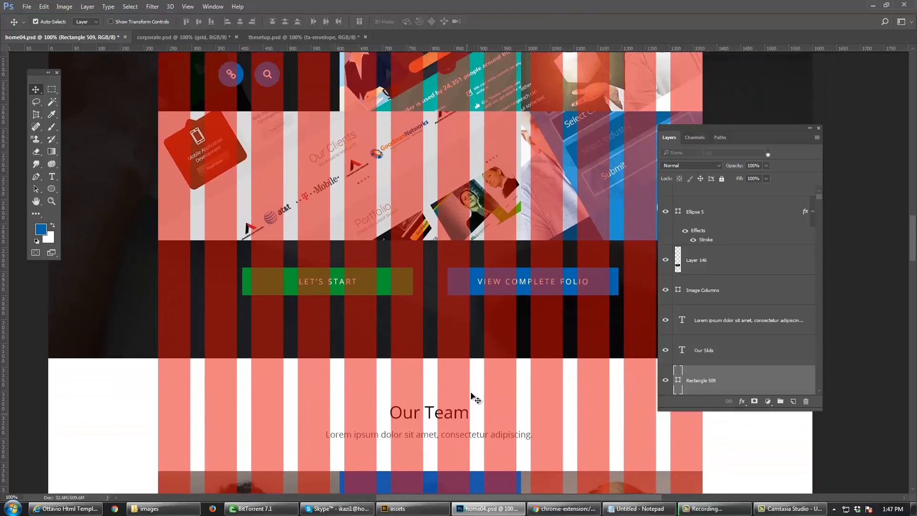
pyautogui.click(494, 345)
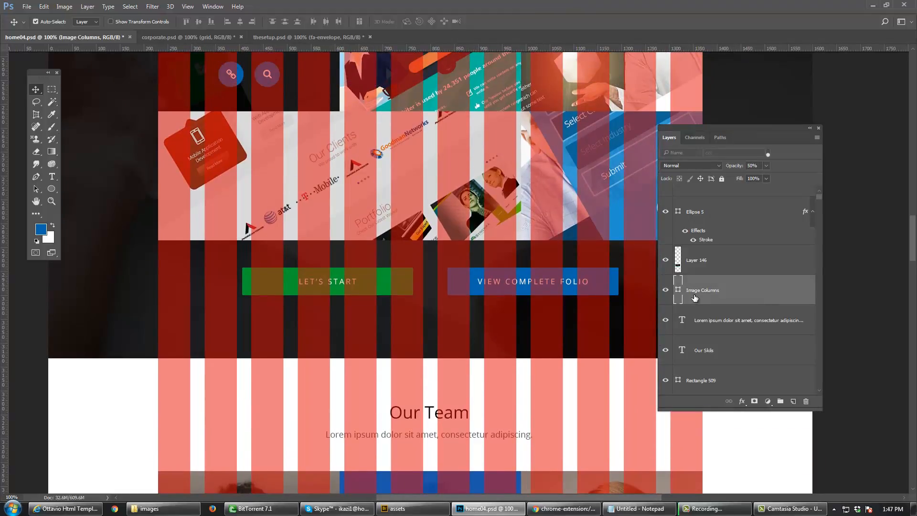
pyautogui.hotkey('ctrl', 'shift', ']')
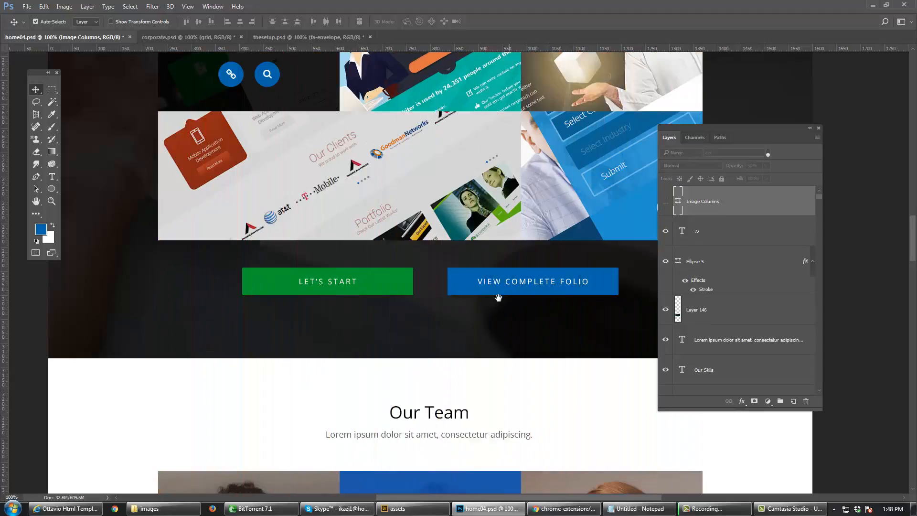
pyautogui.moveTo(483, 286); pyautogui.dragTo(539, 340)
pyautogui.moveTo(497, 374); pyautogui.dragTo(473, 452)
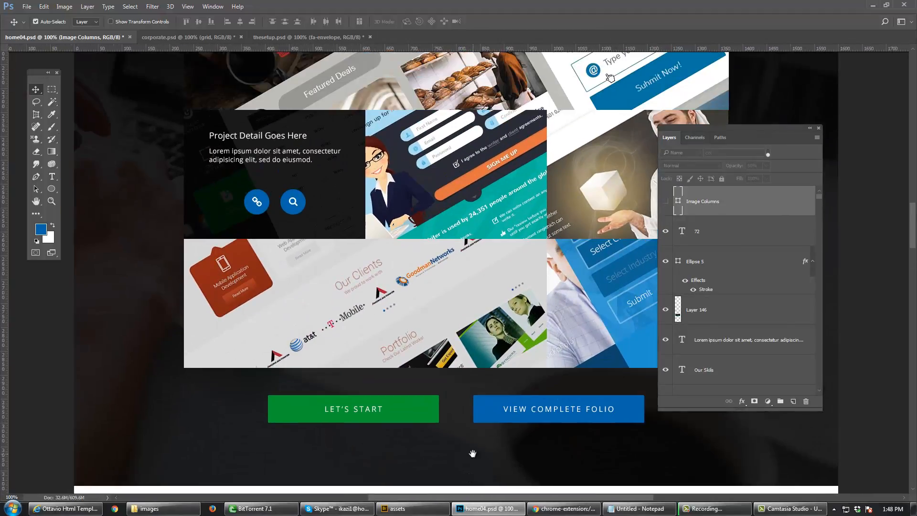
pyautogui.hotkey('ctrl', ';')
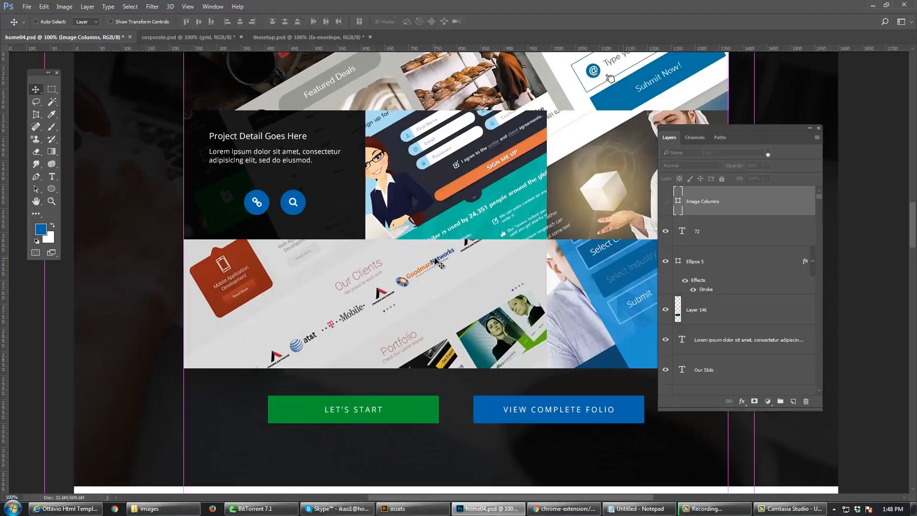
# Step: Switch to Windows Explorer, open pexels-photo-109919.jpeg from the images folder in Photoshop, copy the entire image, and close the file
pyautogui.hotkey('alt', 'Tab')
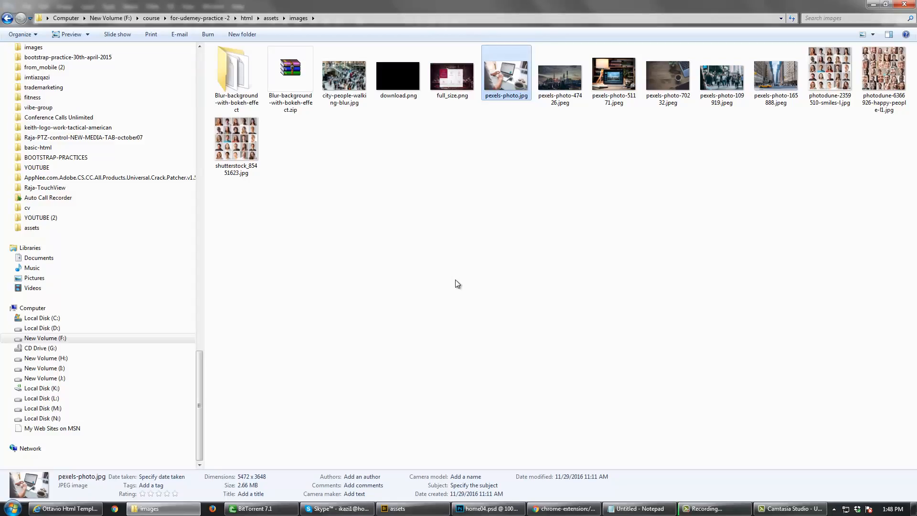
pyautogui.press('alt')
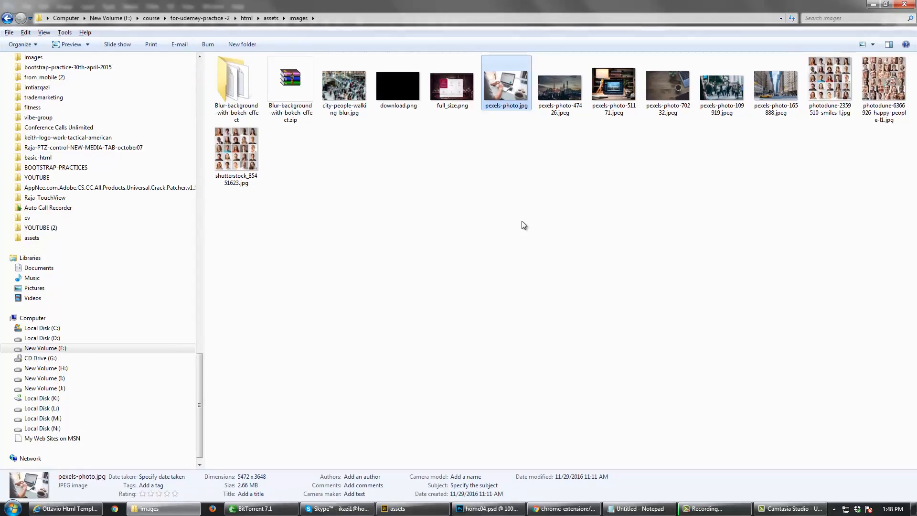
pyautogui.press('alt')
pyautogui.click(670, 84)
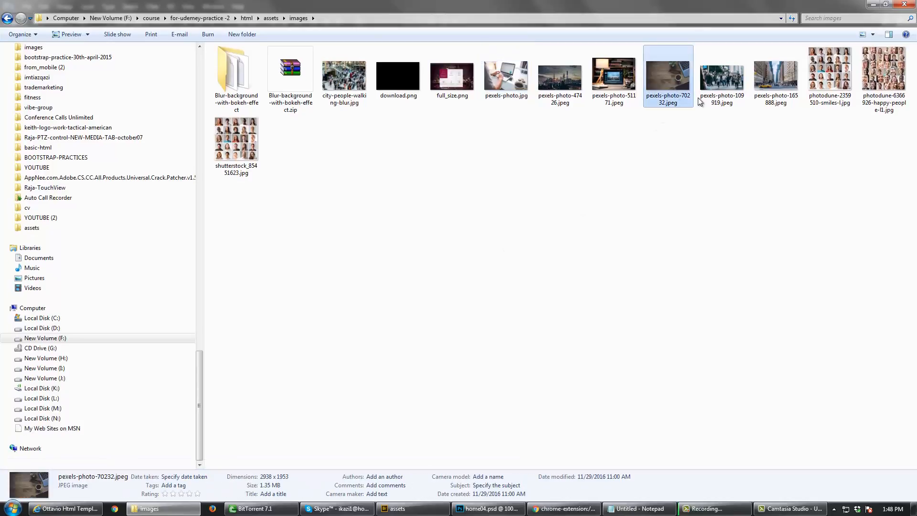
pyautogui.click(777, 86)
pyautogui.click(724, 82)
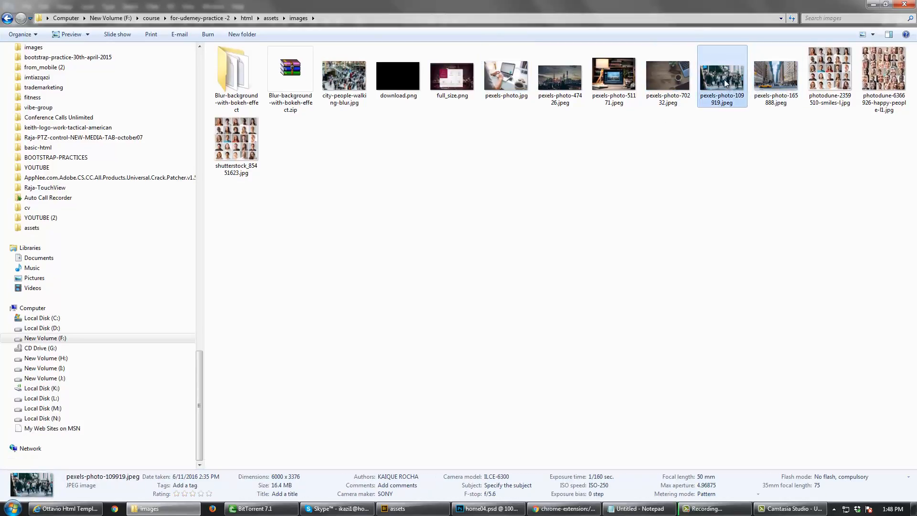
pyautogui.moveTo(724, 83); pyautogui.dragTo(456, 287)
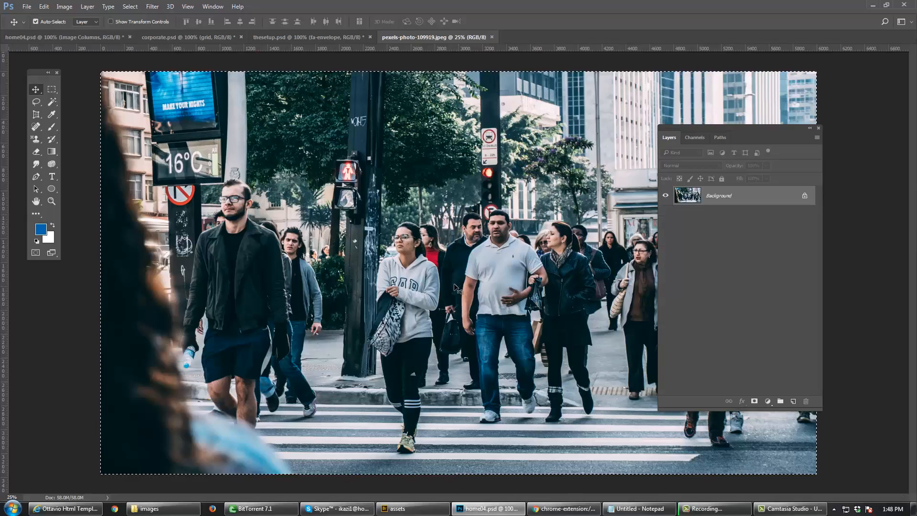
pyautogui.hotkey('ctrl', 'w')
# Step: Paste the copied street crowd photo over the blue background of the "Our Skils" section
pyautogui.scroll(-10, 463, 306)
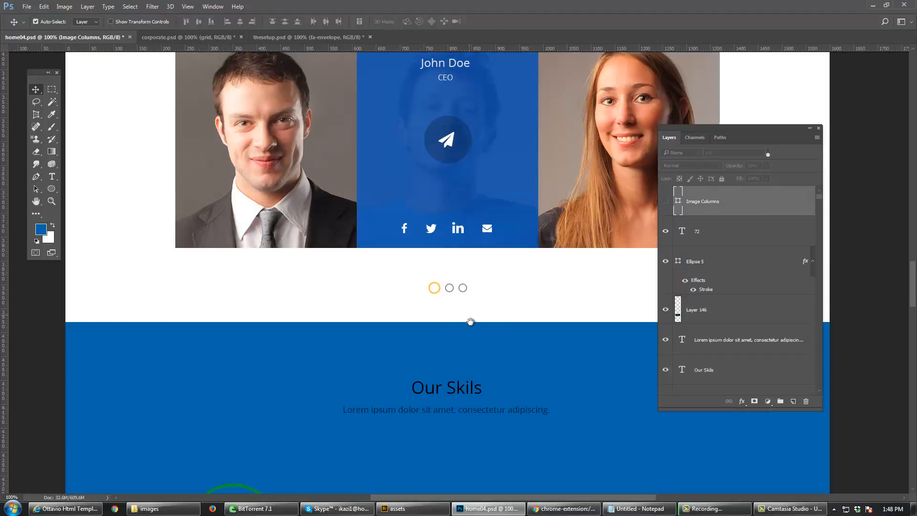
pyautogui.moveTo(470, 321); pyautogui.dragTo(454, 116)
pyautogui.moveTo(442, 274); pyautogui.dragTo(442, 210)
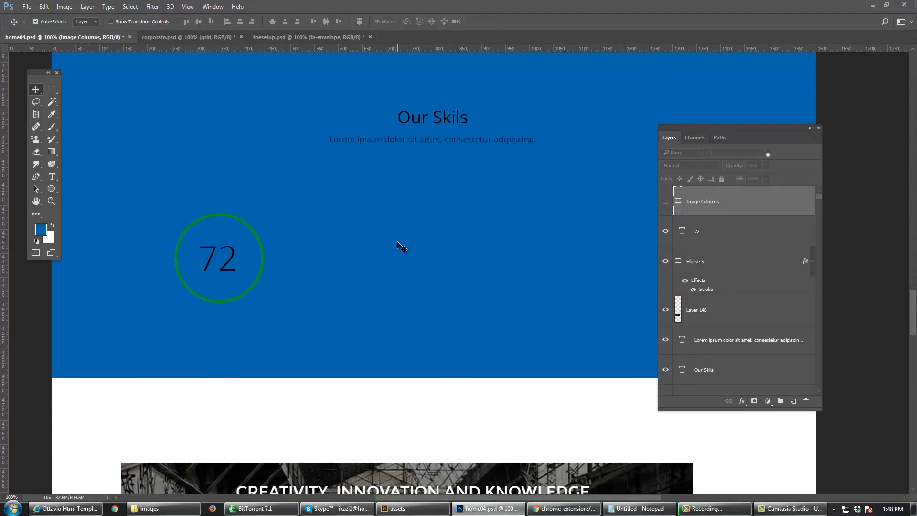
pyautogui.hotkey('ctrl', 'v')
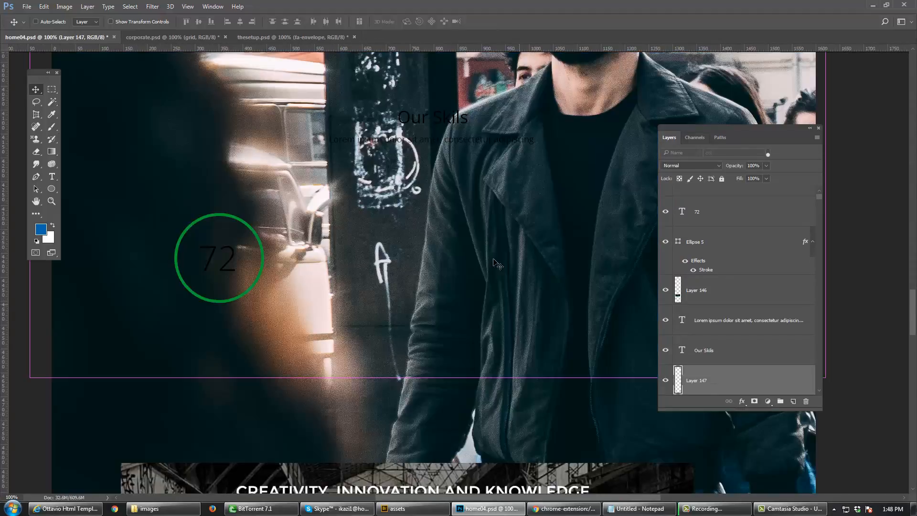
# Step: Convert the pasted crowd photo layer to a smart object and clip it to the section's blue background rectangle
pyautogui.keyDown('alt'); pyautogui.click(521, 273); pyautogui.keyUp('alt')
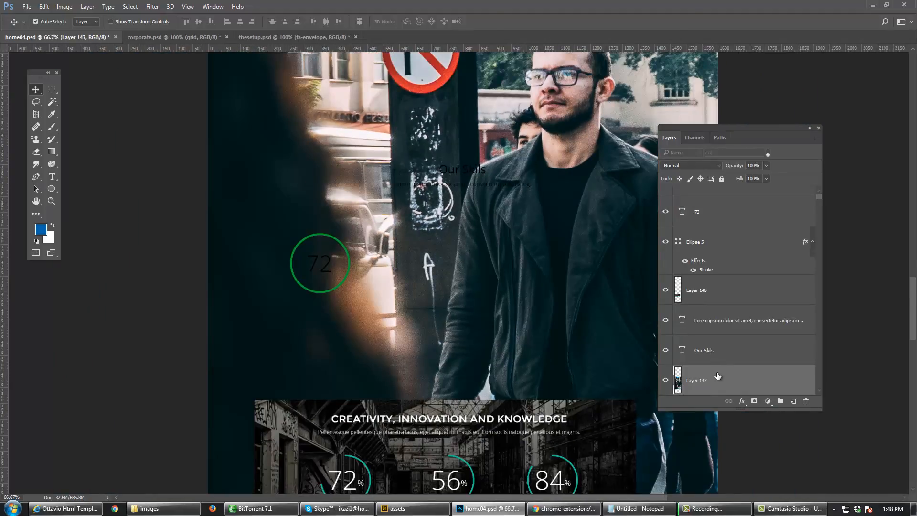
pyautogui.rightClick(717, 378)
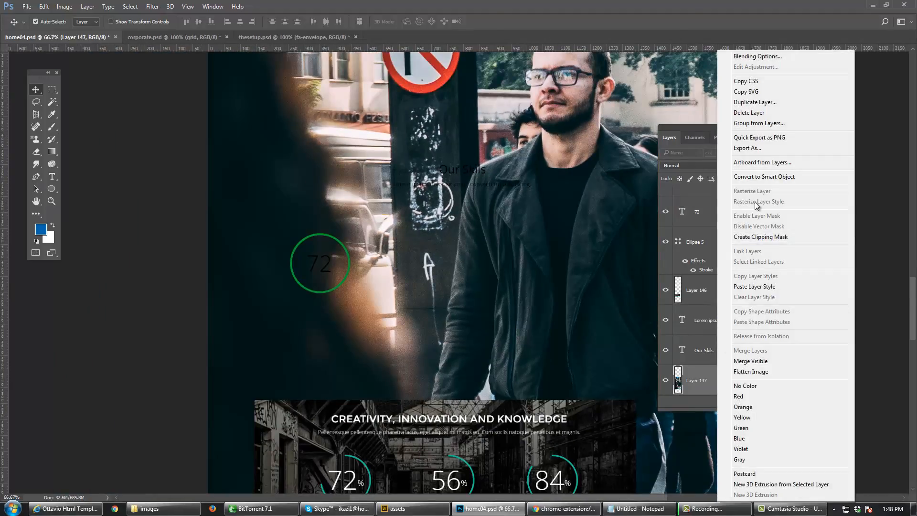
pyautogui.click(760, 176)
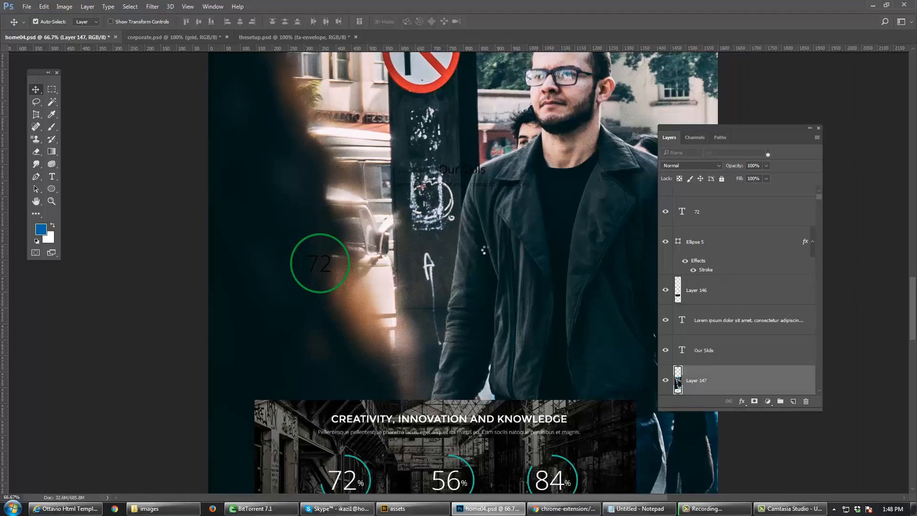
pyautogui.rightClick(729, 376)
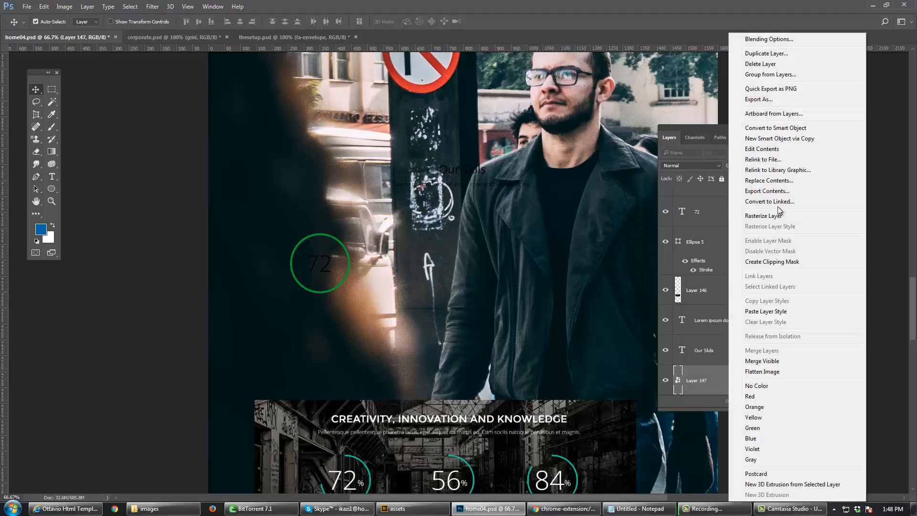
pyautogui.click(779, 261)
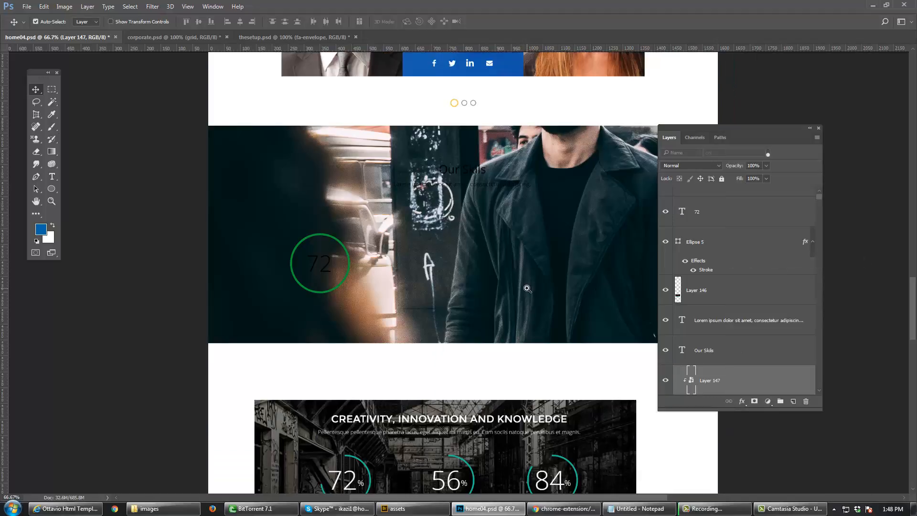
# Step: Scale the clipped crowd photo down with Free Transform to fit the width of the "Our Skils" section
pyautogui.keyDown('alt'); pyautogui.click(527, 288); pyautogui.keyUp('alt')
pyautogui.press('Tab')
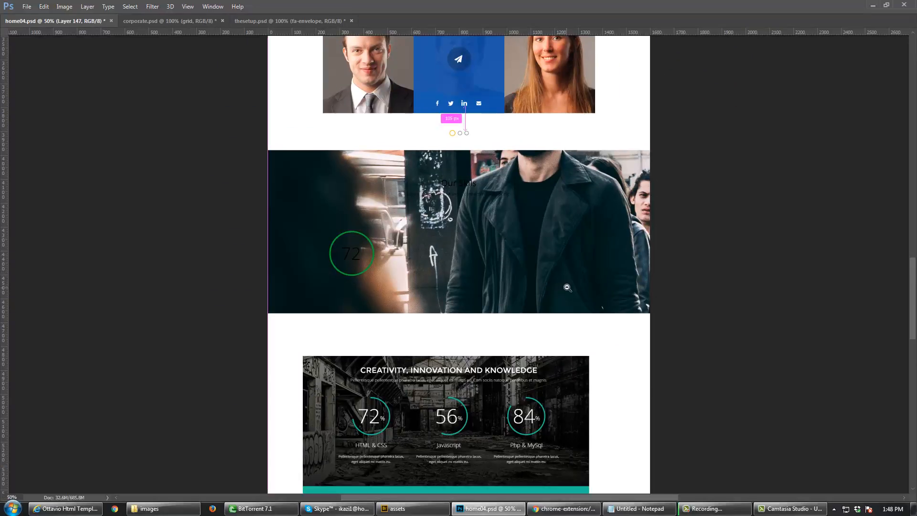
pyautogui.keyDown('alt'); pyautogui.click(571, 292); pyautogui.keyUp('alt')
pyautogui.hotkey('ctrl', 't')
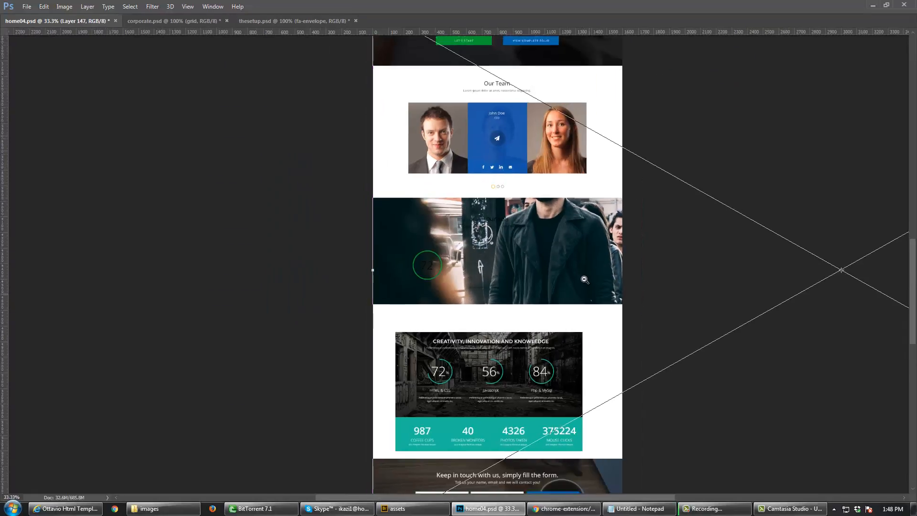
pyautogui.keyDown('alt'); pyautogui.click(585, 280); pyautogui.keyUp('alt')
pyautogui.keyDown('alt'); pyautogui.click(585, 279); pyautogui.keyUp('alt')
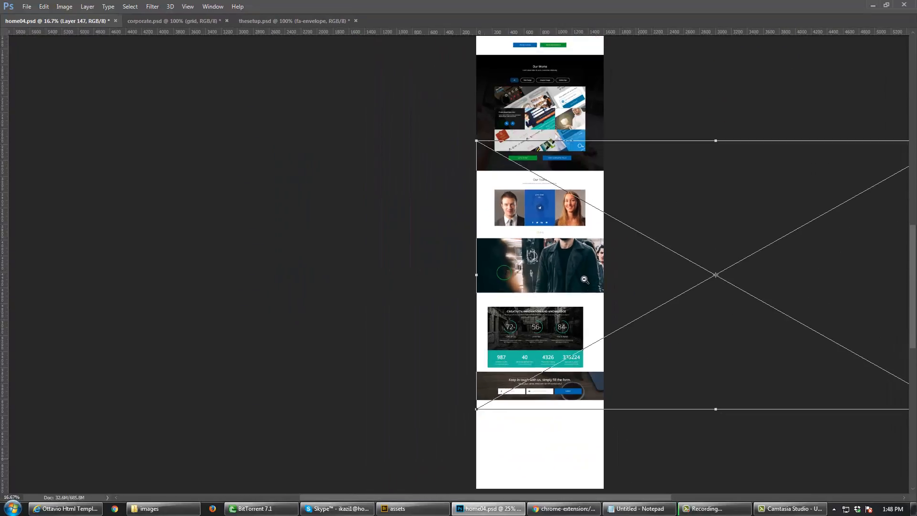
pyautogui.keyDown('alt'); pyautogui.click(712, 316); pyautogui.keyUp('alt')
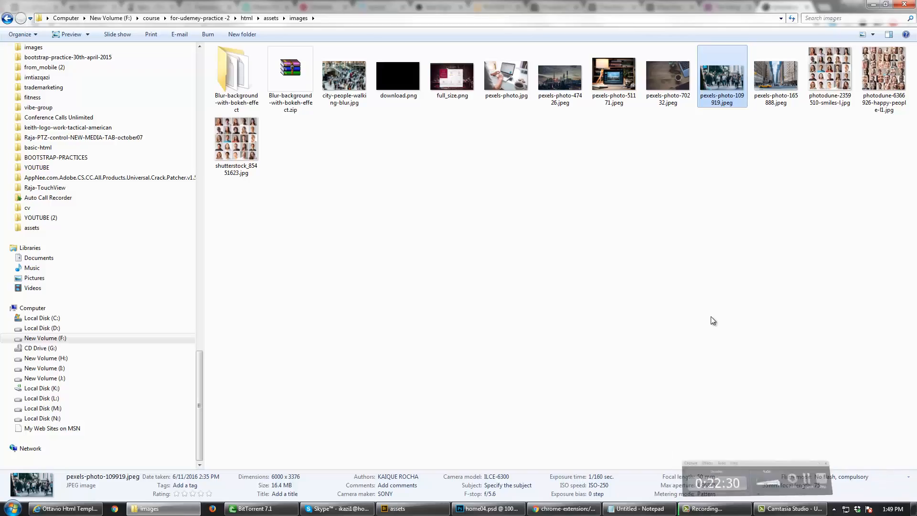
pyautogui.click(492, 508)
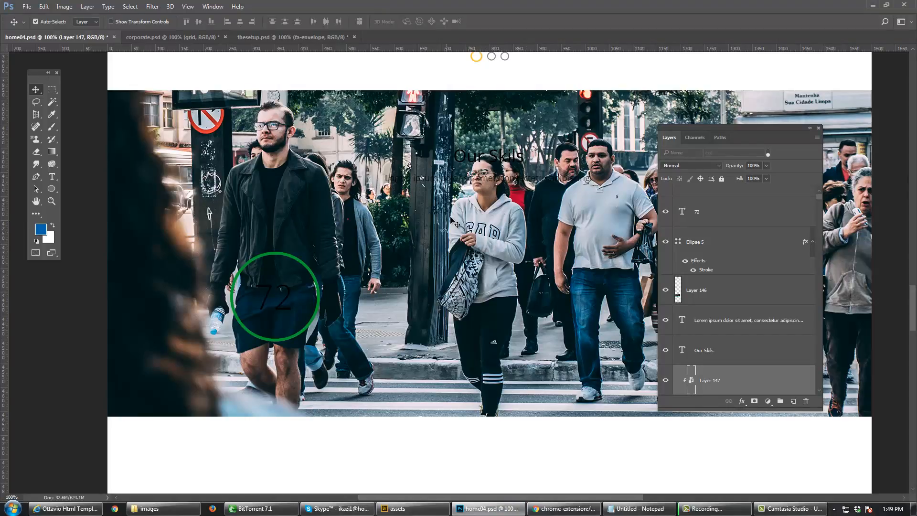
# Step: Compare the "Our Skils" section's crowd photo background with the reference counters section below it
pyautogui.moveTo(466, 376); pyautogui.dragTo(472, 127)
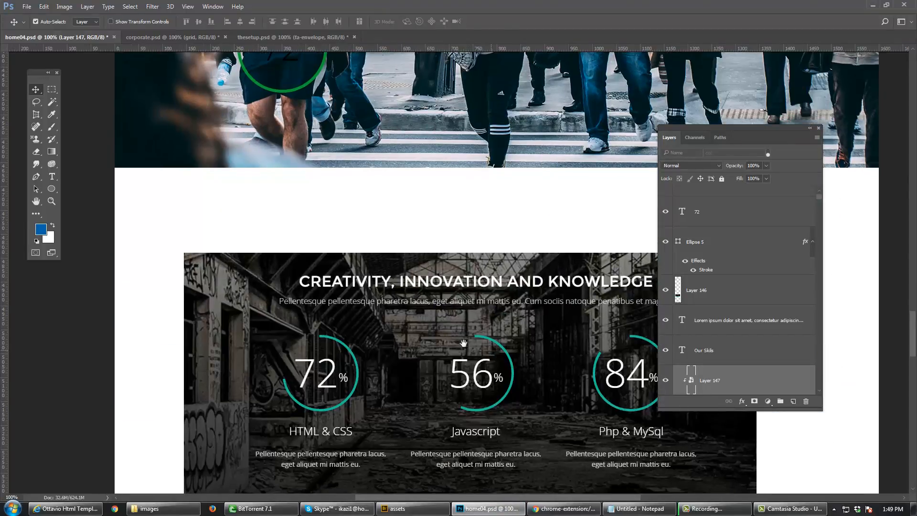
pyautogui.moveTo(375, 193); pyautogui.dragTo(366, 376)
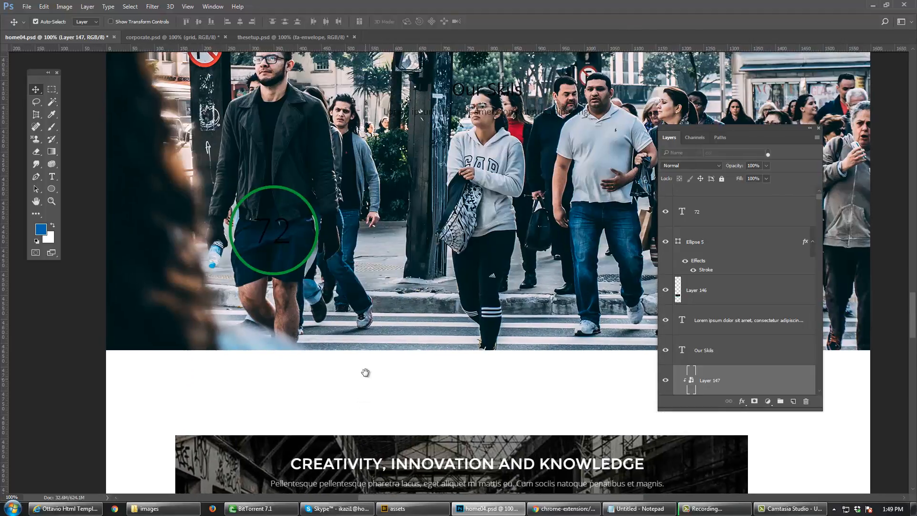
pyautogui.moveTo(355, 250); pyautogui.dragTo(350, 297)
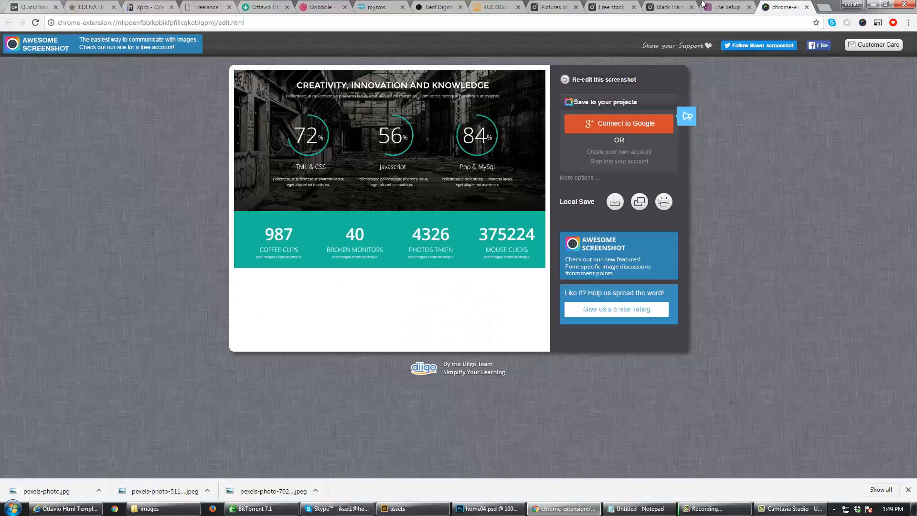
# Step: Browse the Pexels "people" photo results for another background picture for the "Our Skils" section
pyautogui.click(725, 6)
pyautogui.click(669, 5)
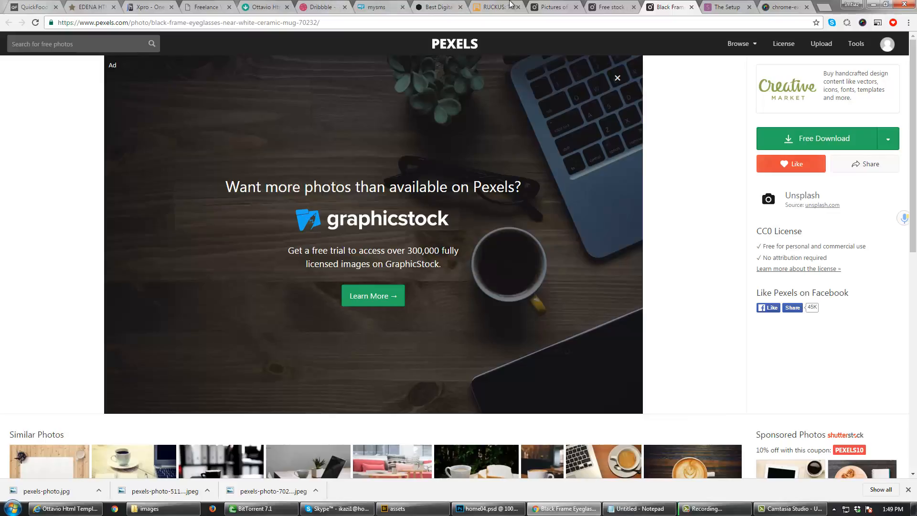
pyautogui.click(538, 7)
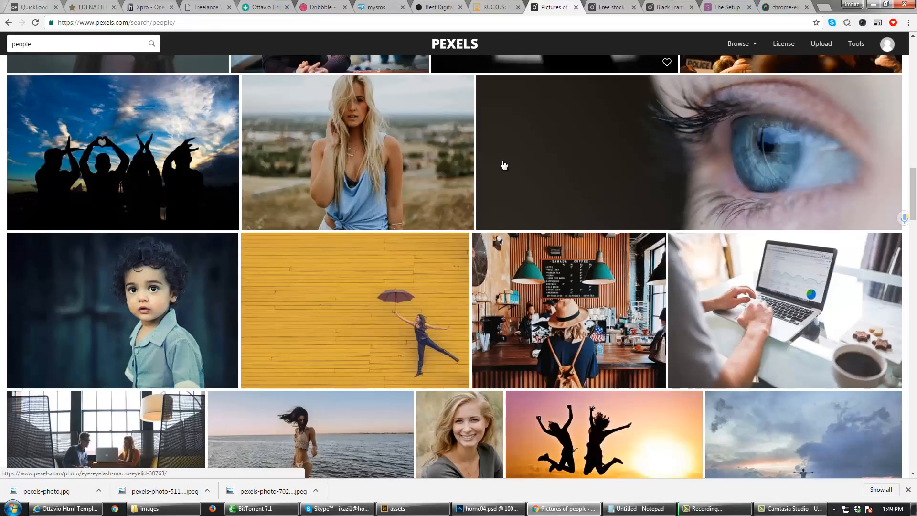
pyautogui.scroll(10, 671, 216)
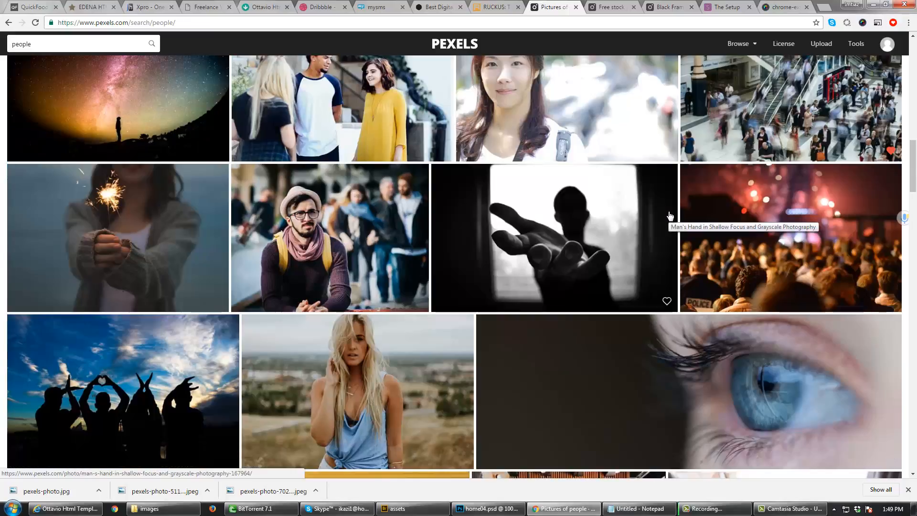
pyautogui.scroll(10, 671, 216)
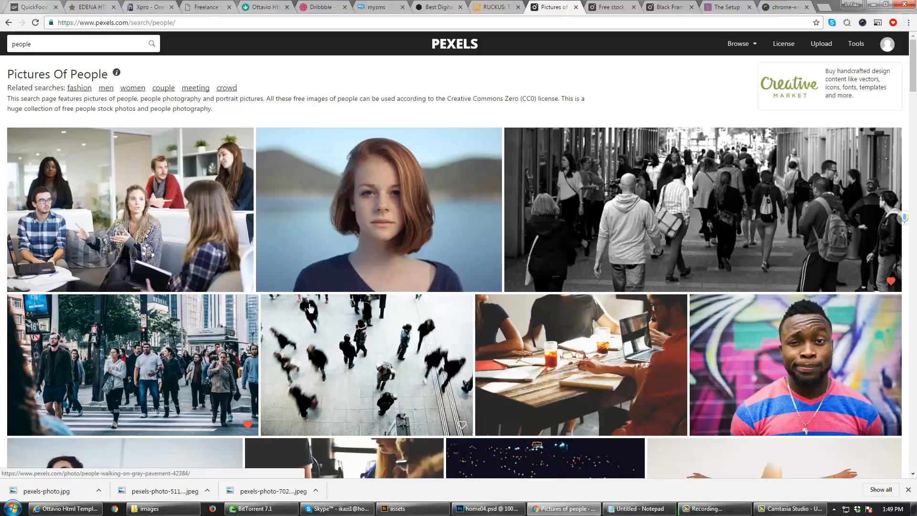
pyautogui.scroll(-1, 310, 309)
pyautogui.scroll(-3, 310, 309)
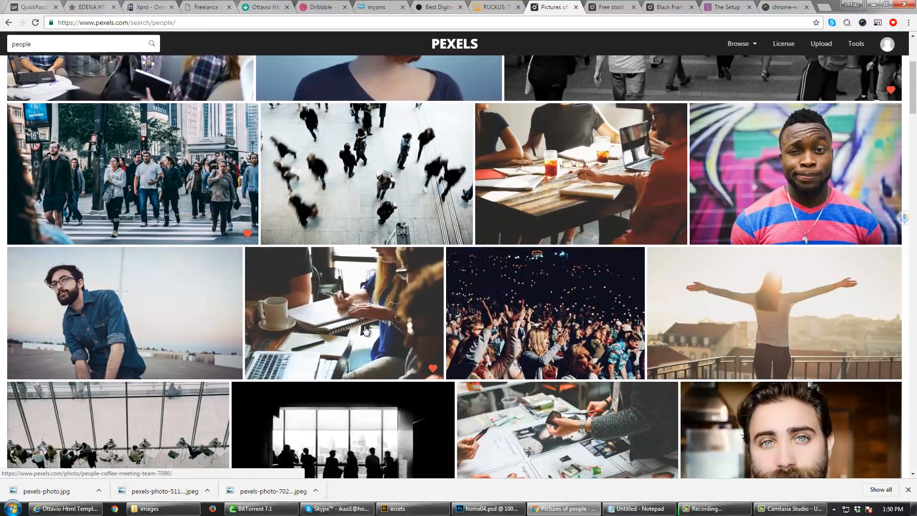
pyautogui.scroll(-8, 366, 329)
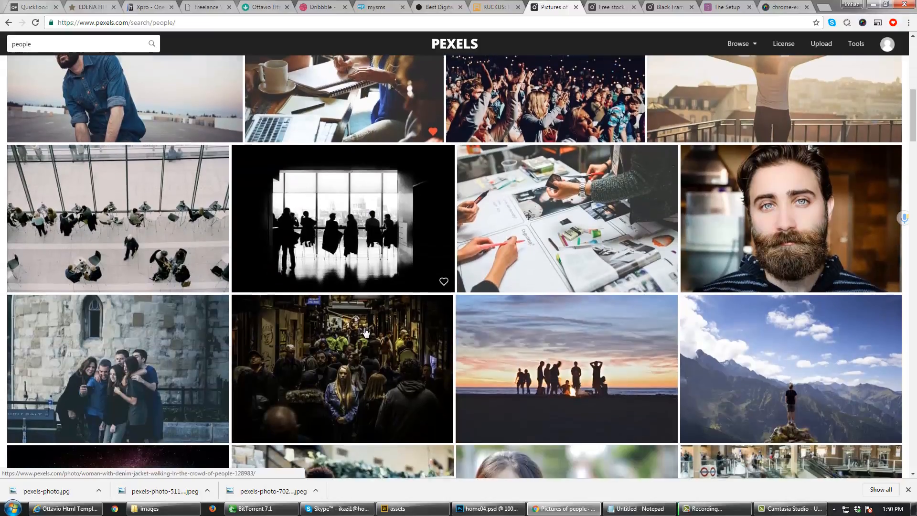
pyautogui.scroll(-5, 366, 331)
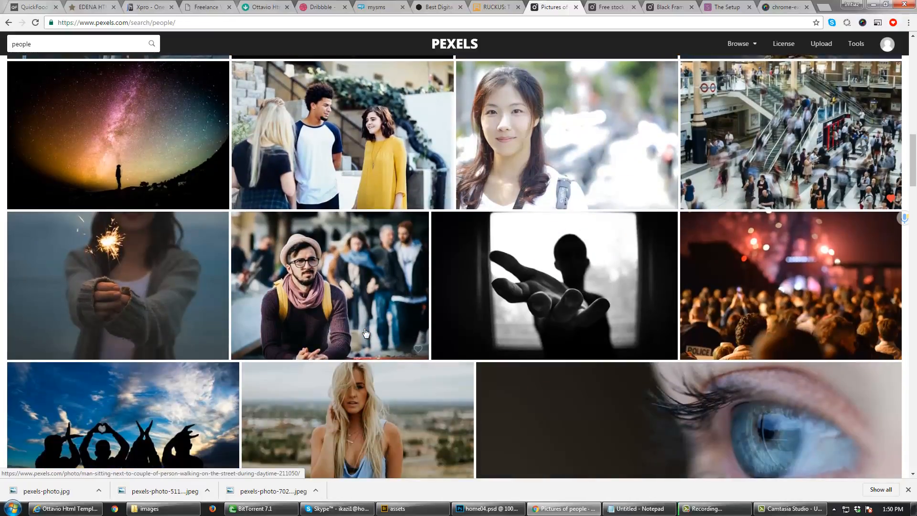
pyautogui.scroll(-5, 366, 333)
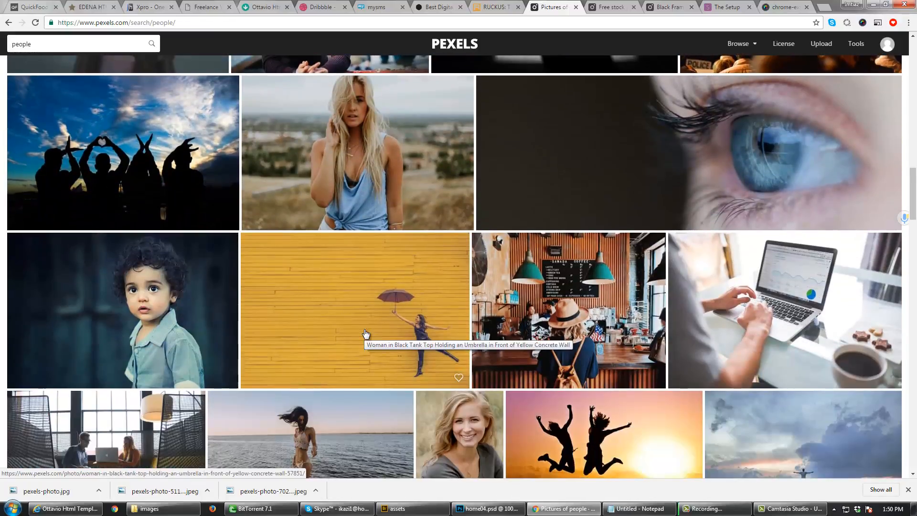
pyautogui.scroll(-2, 554, 353)
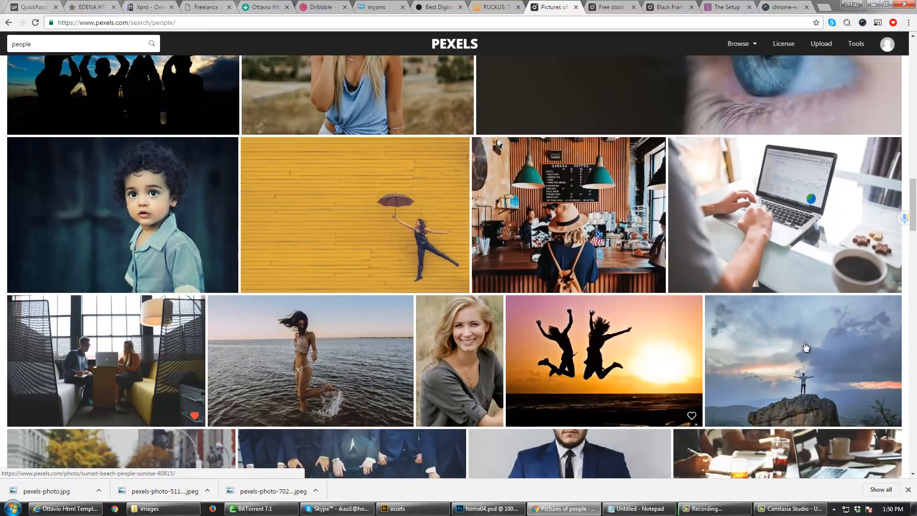
pyautogui.scroll(-3, 801, 364)
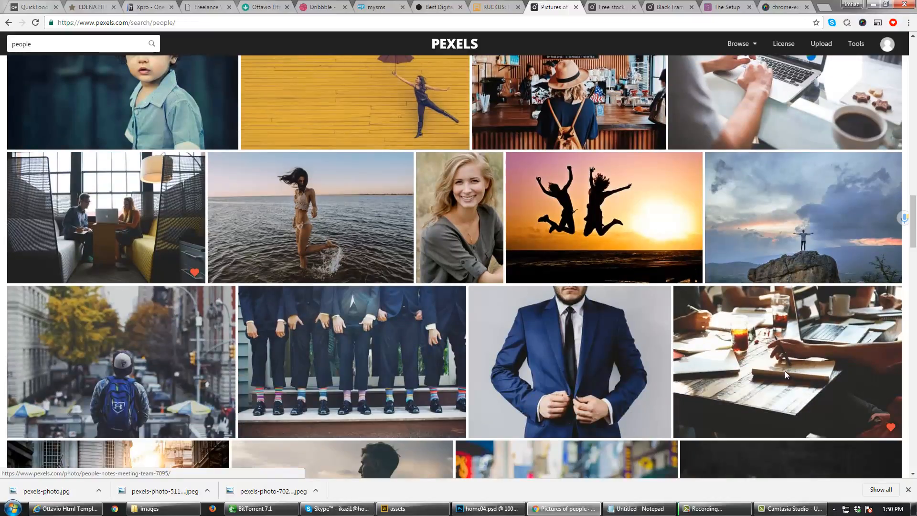
# Step: Download the team meeting photo with the hand writing notes at Original size (5472 x 3648), saving it as people-coffee-notes-tea.jpg
pyautogui.click(785, 372)
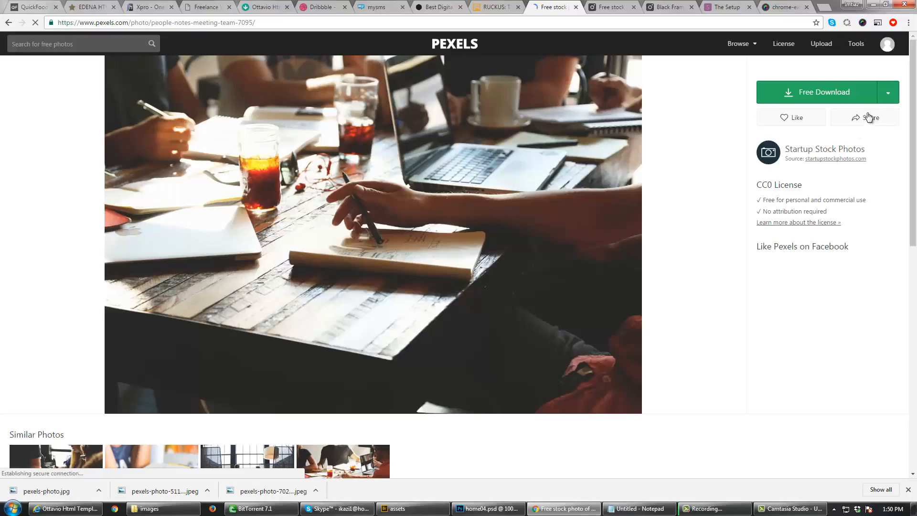
pyautogui.click(889, 93)
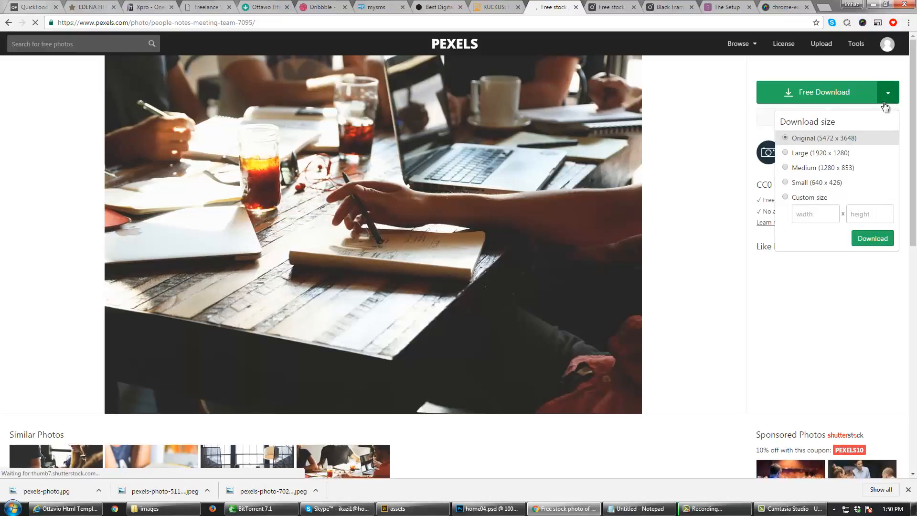
pyautogui.click(877, 254)
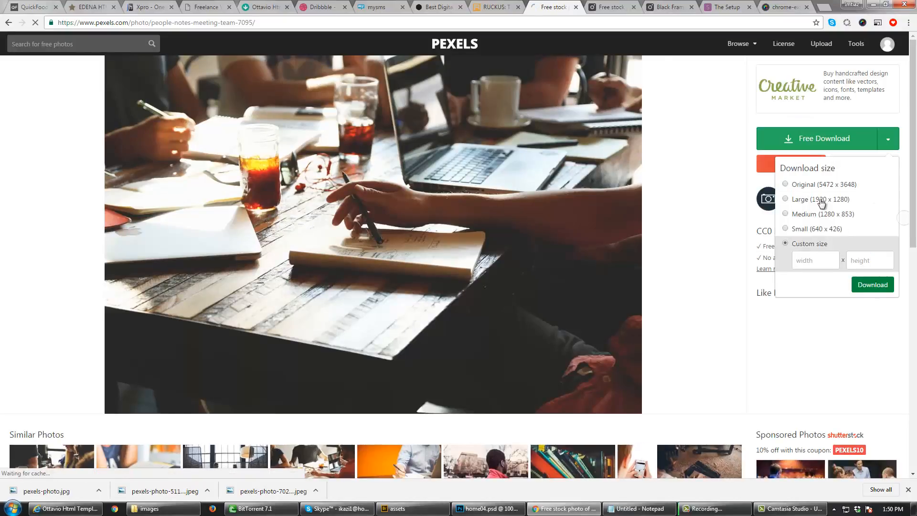
pyautogui.click(786, 186)
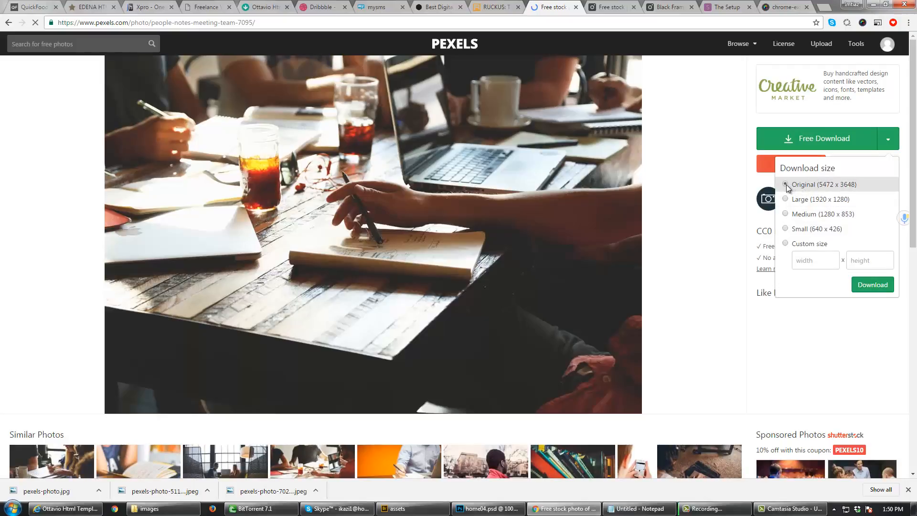
pyautogui.click(873, 284)
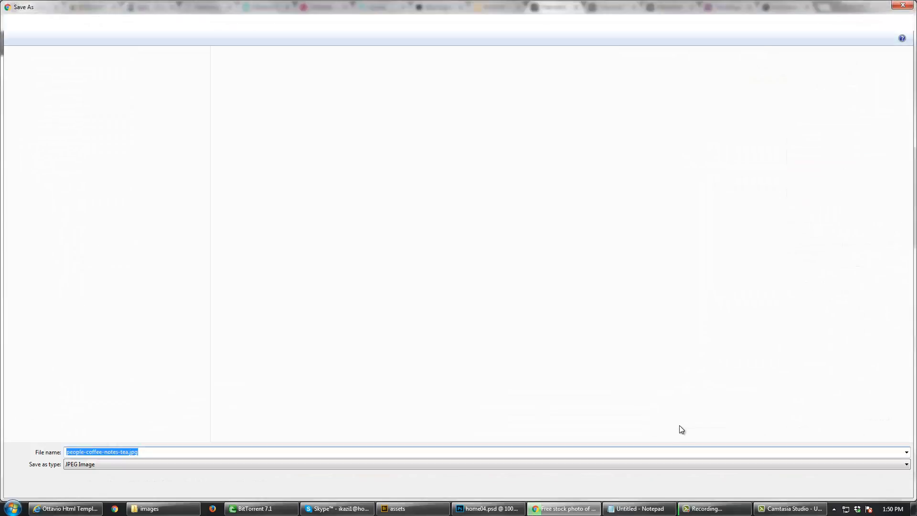
pyautogui.click(848, 489)
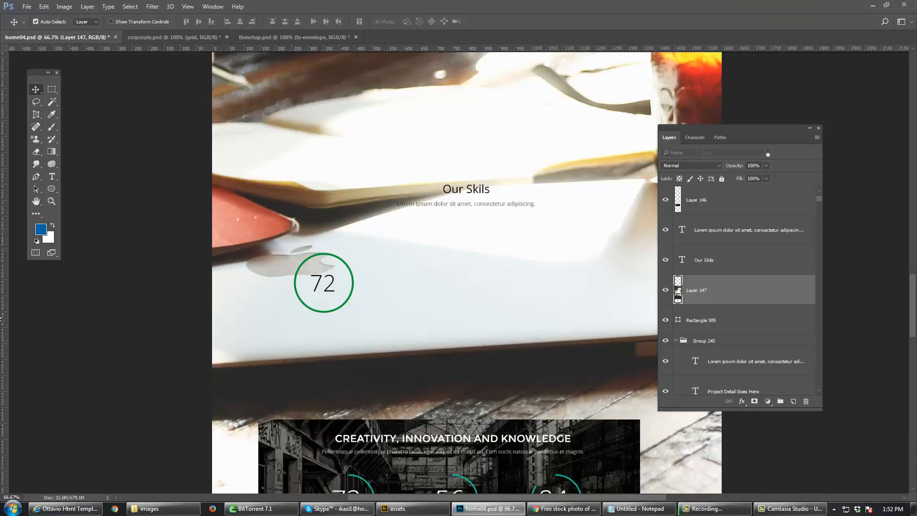
# Step: Switch from Photoshop back to the meeting notes photo's Pexels page in Chrome
pyautogui.hotkey('alt', 'Tab')
pyautogui.hotkey('alt', 'Tab')
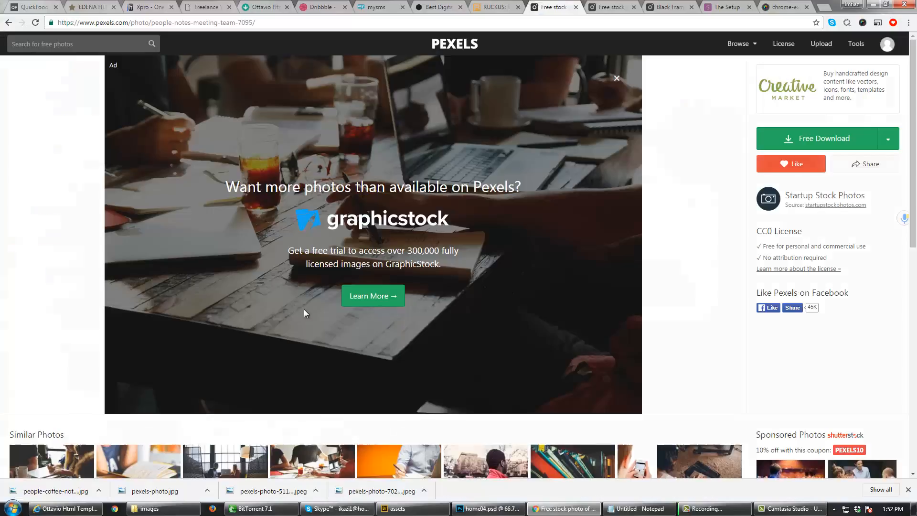
pyautogui.click(783, 7)
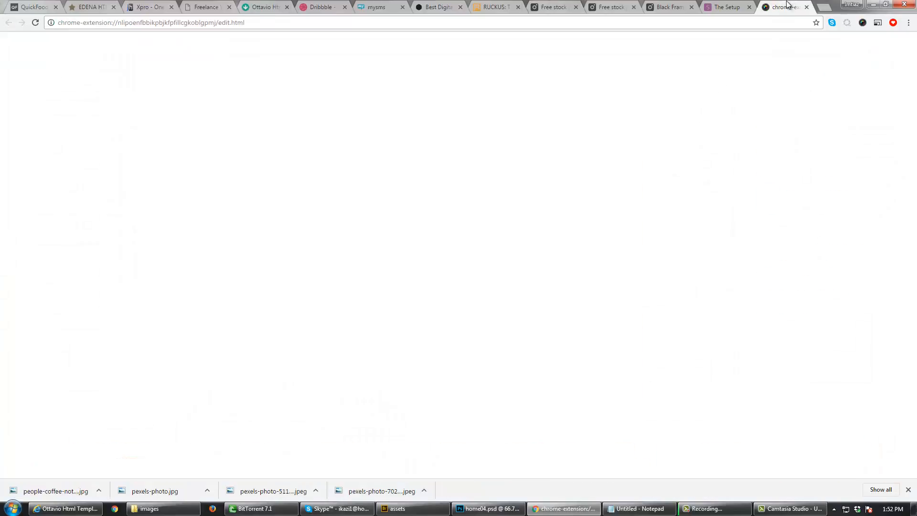
pyautogui.click(568, 5)
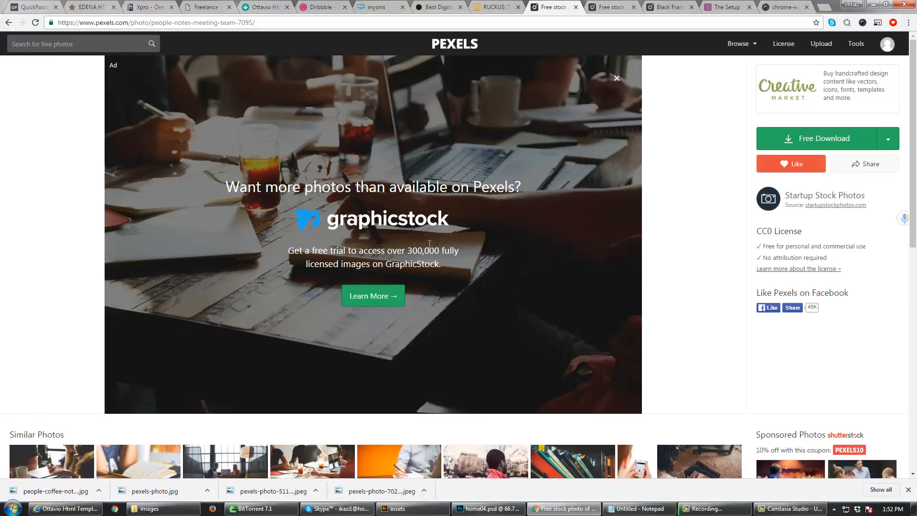
# Step: Switch to Photoshop, convert the Layer 147 photo to a smart object and clip it to the Rectangle 509 shape
pyautogui.hotkey('alt', 'Tab')
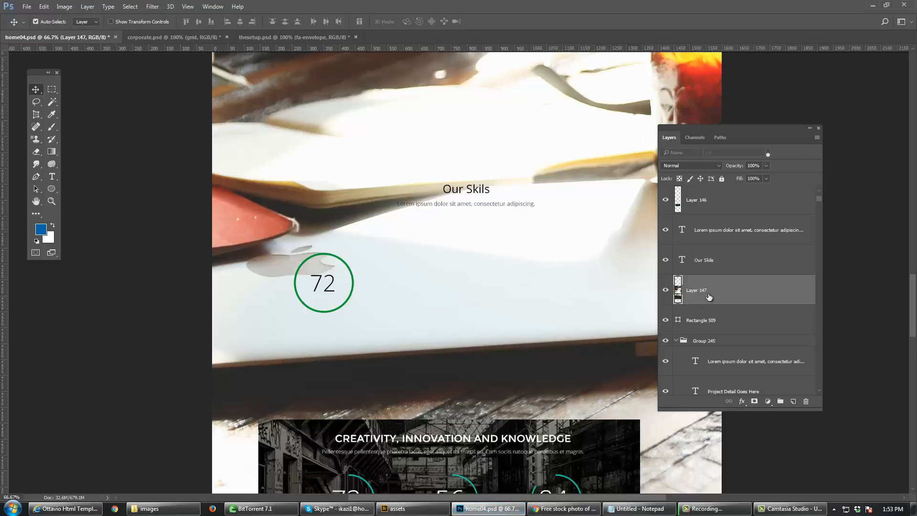
pyautogui.rightClick(712, 293)
pyautogui.click(764, 176)
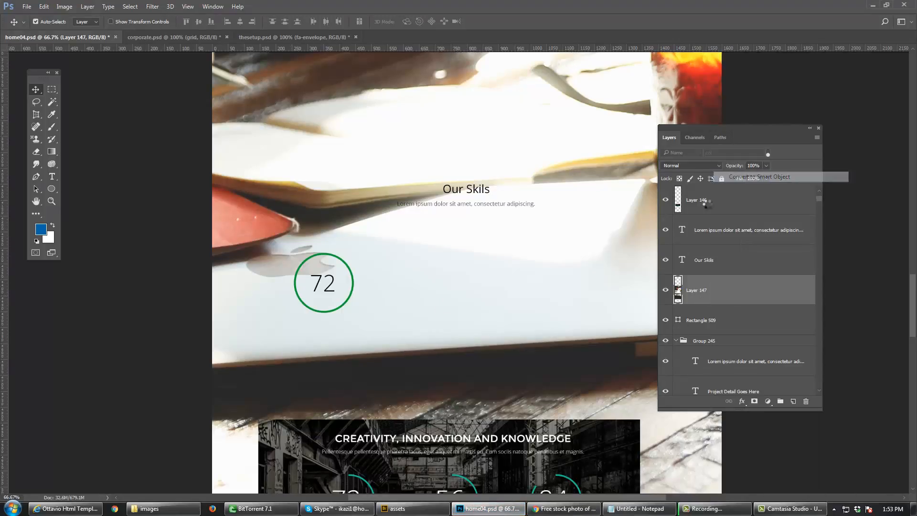
pyautogui.rightClick(721, 292)
pyautogui.click(761, 265)
pyautogui.scroll(1, 488, 291)
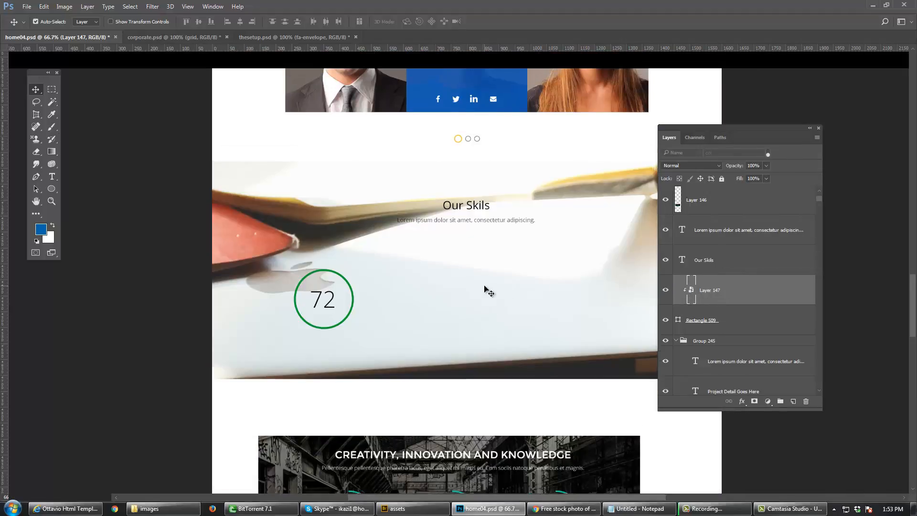
# Step: Scale the Layer 147 photo down and reposition it so the hand, notebook and laptop fill the Our Skils section
pyautogui.press('Tab')
pyautogui.scroll(-1, 524, 304)
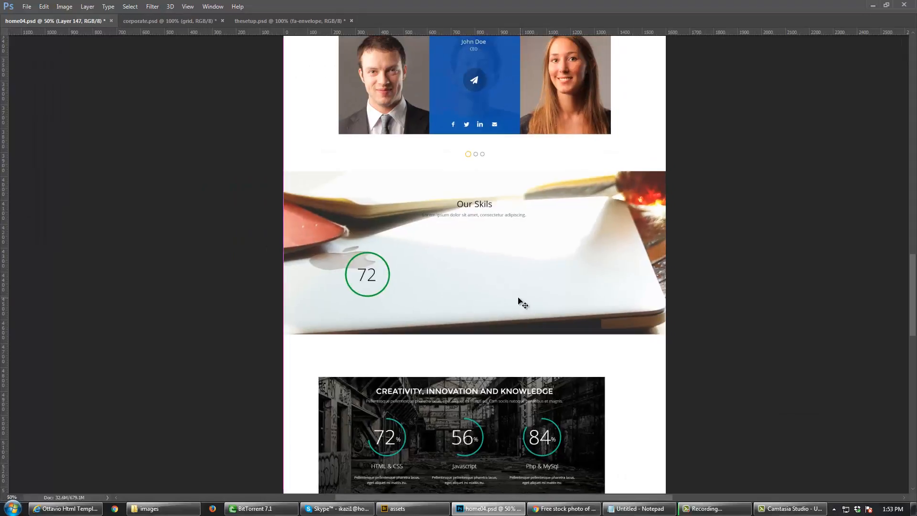
pyautogui.hotkey('ctrl', 't')
pyautogui.keyDown('alt'); pyautogui.click(564, 298); pyautogui.keyUp('alt')
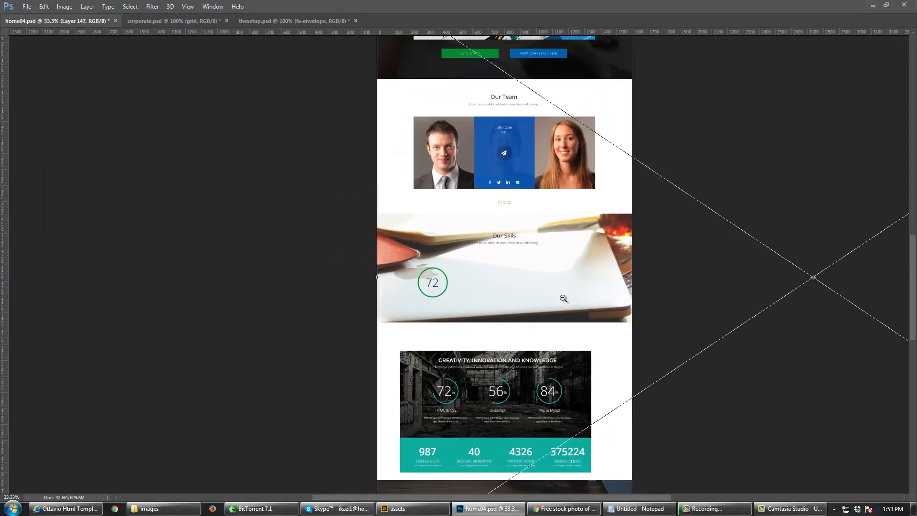
pyautogui.keyDown('alt'); pyautogui.click(564, 298); pyautogui.keyUp('alt')
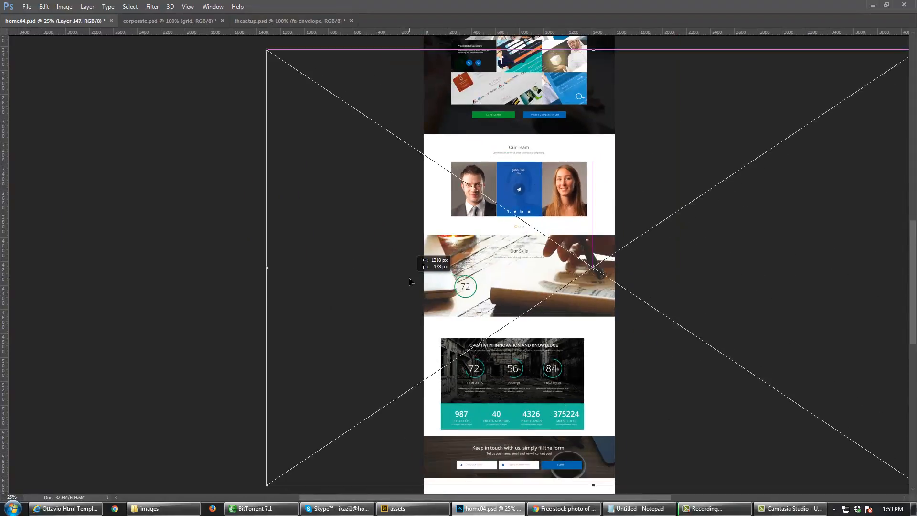
pyautogui.moveTo(495, 285); pyautogui.dragTo(373, 295)
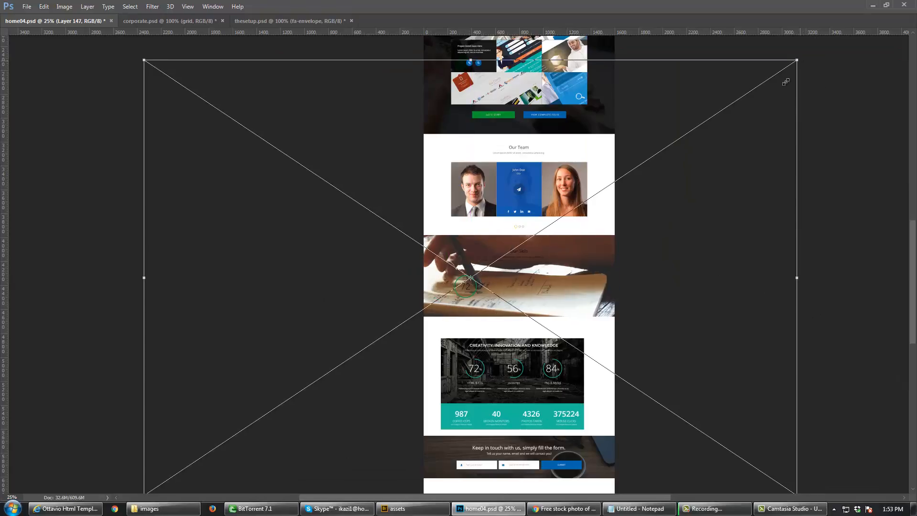
pyautogui.moveTo(786, 82); pyautogui.dragTo(626, 212)
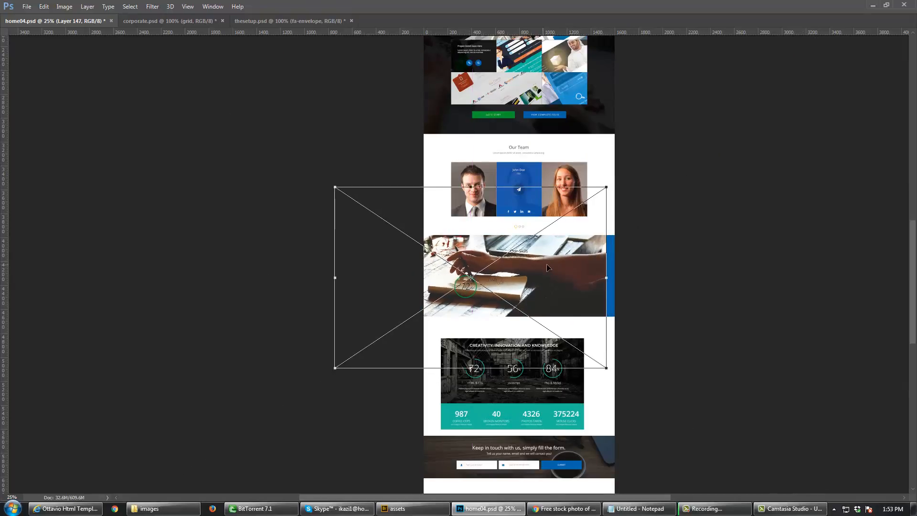
pyautogui.moveTo(547, 267); pyautogui.dragTo(564, 294)
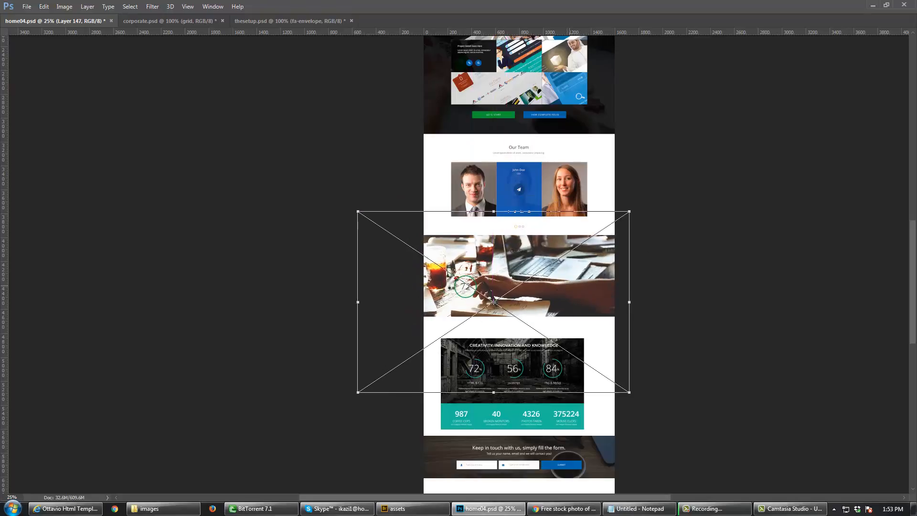
pyautogui.press('Return')
pyautogui.press('Tab')
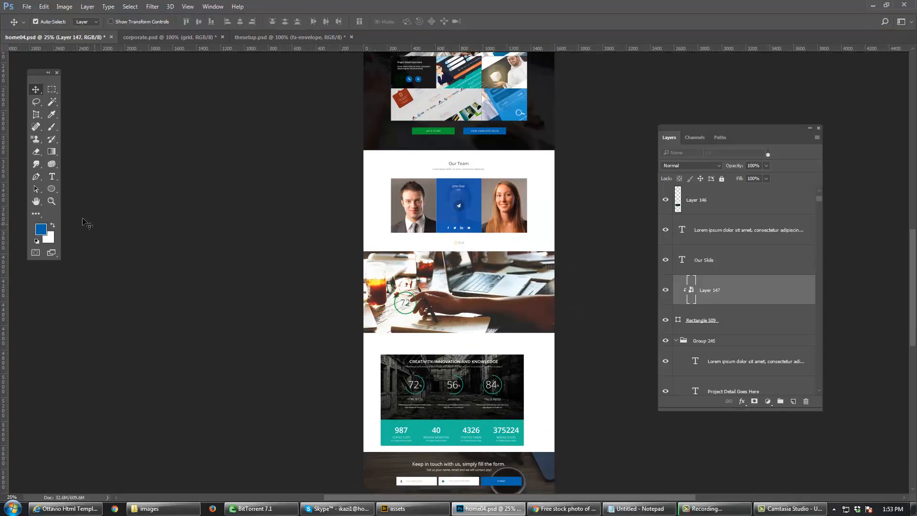
pyautogui.doubleClick(51, 201)
pyautogui.press('v')
pyautogui.moveTo(296, 303); pyautogui.dragTo(364, 243)
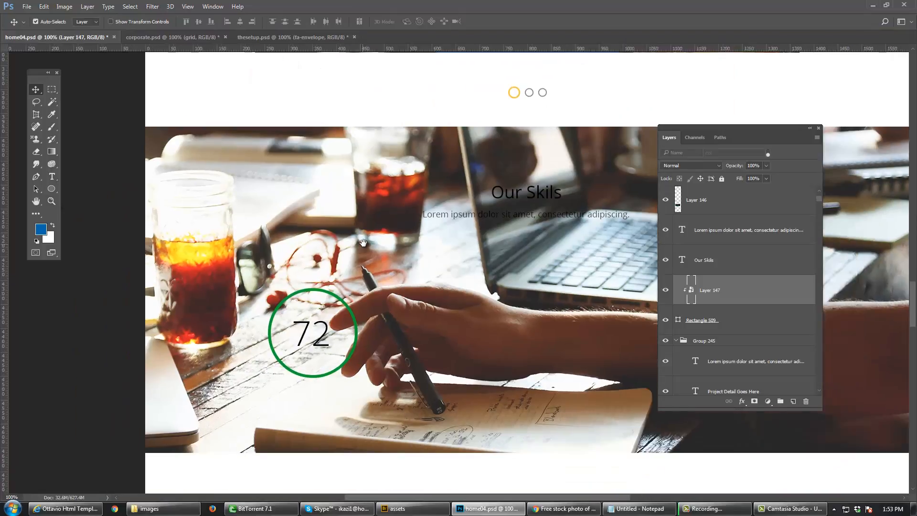
# Step: Switch to the browser and look through the open Pexels photos for an alternative section background
pyautogui.hotkey('alt', 'Tab')
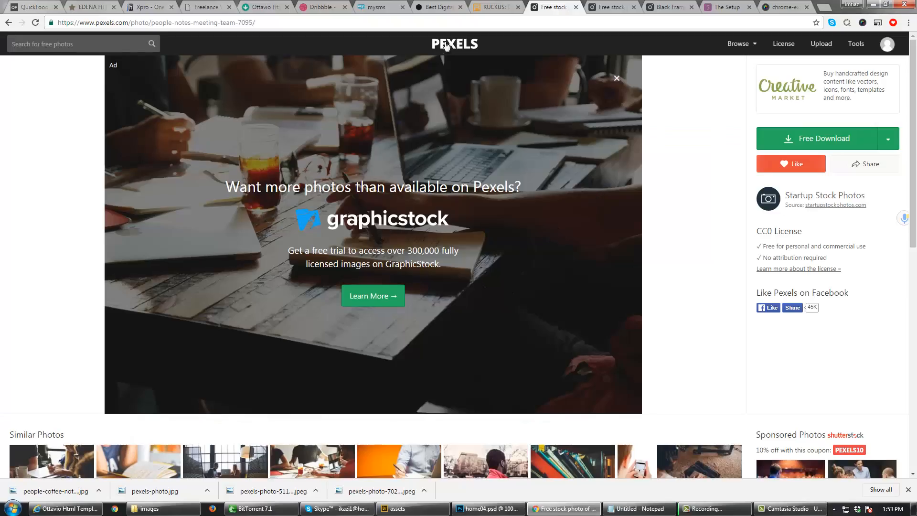
pyautogui.click(611, 5)
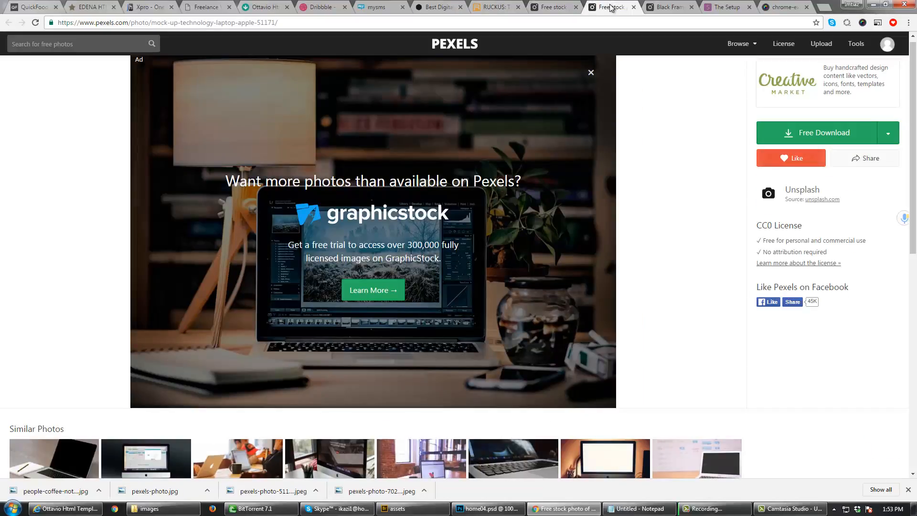
pyautogui.click(655, 5)
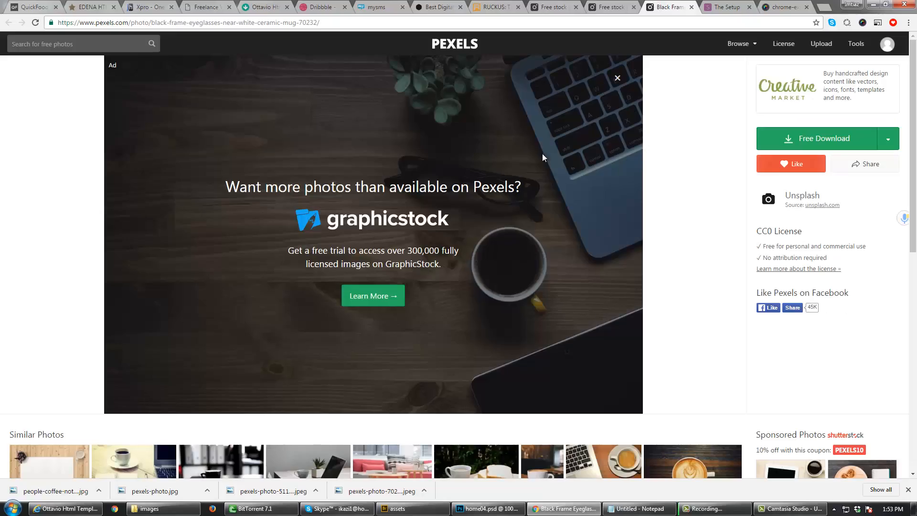
pyautogui.click(620, 4)
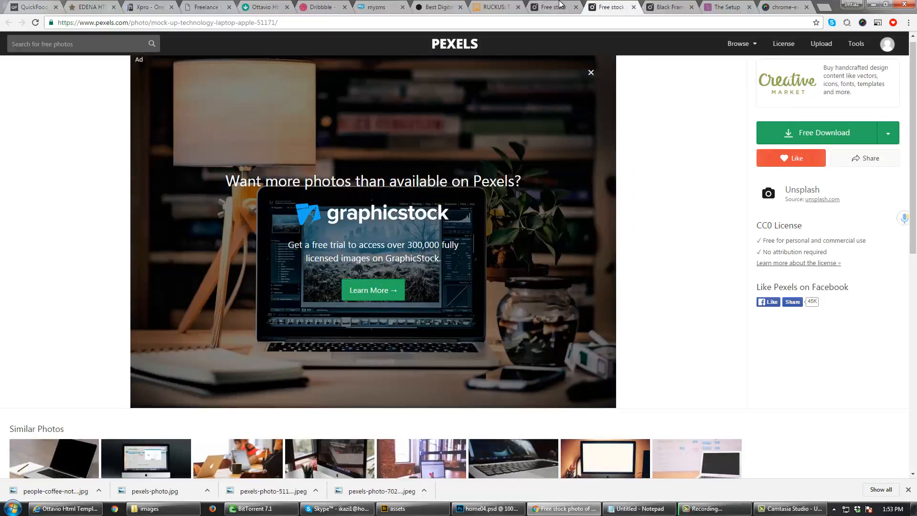
pyautogui.click(561, 5)
pyautogui.click(429, 5)
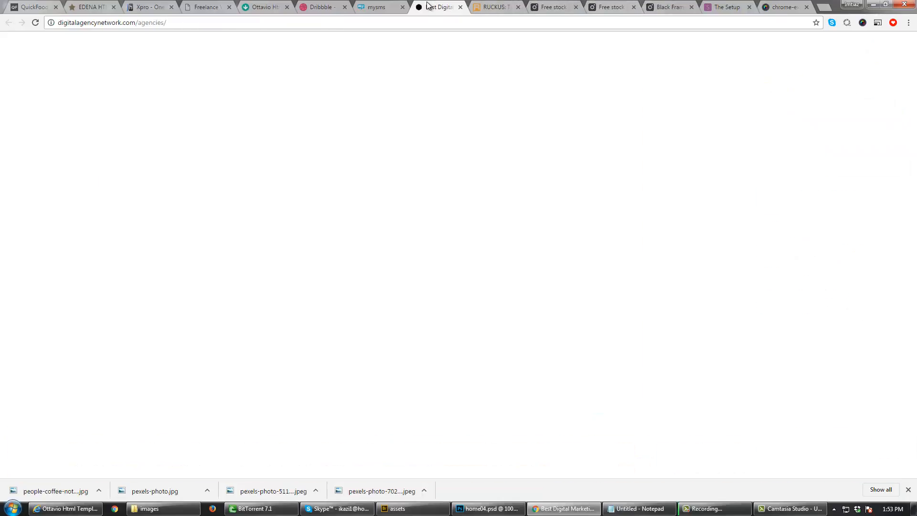
pyautogui.click(553, 5)
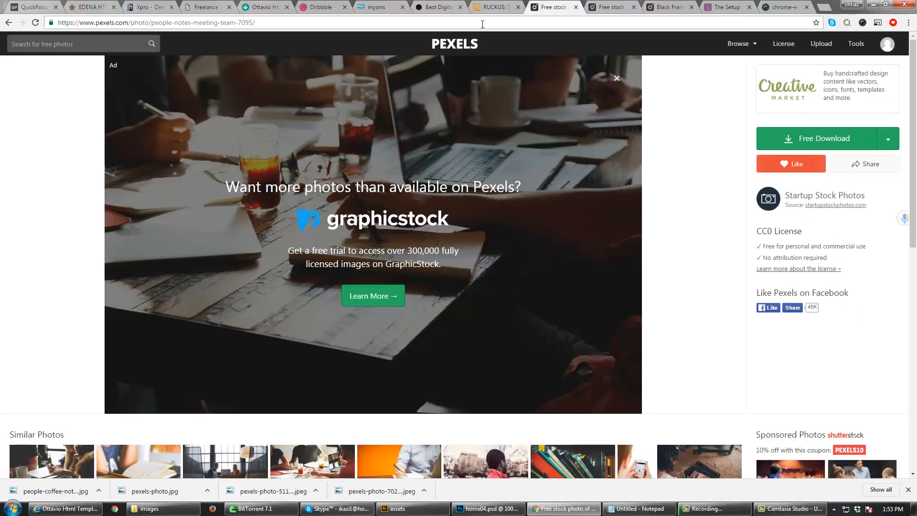
# Step: From the people search results, download the photo of two women at a computer in Original size (3000 x 2000) as startup-photos.jpg in the images folder
pyautogui.click(8, 22)
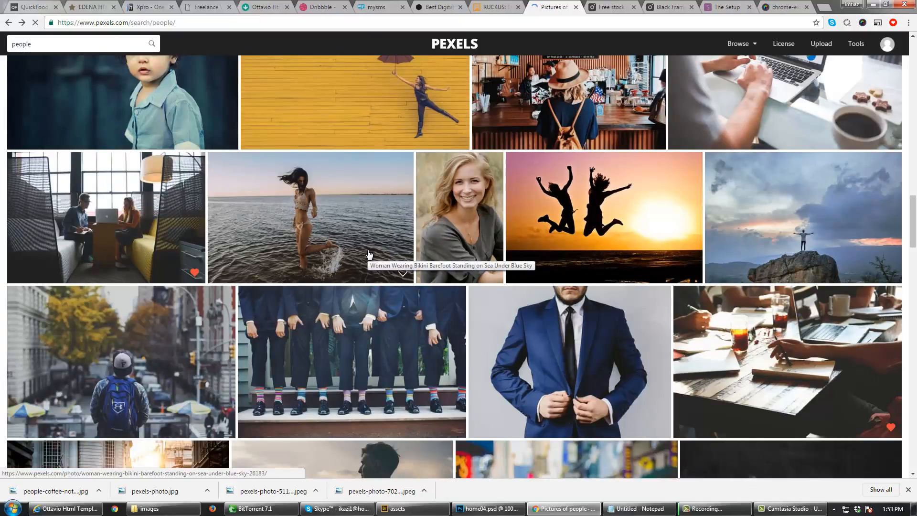
pyautogui.scroll(-2, 368, 254)
pyautogui.scroll(-1, 746, 292)
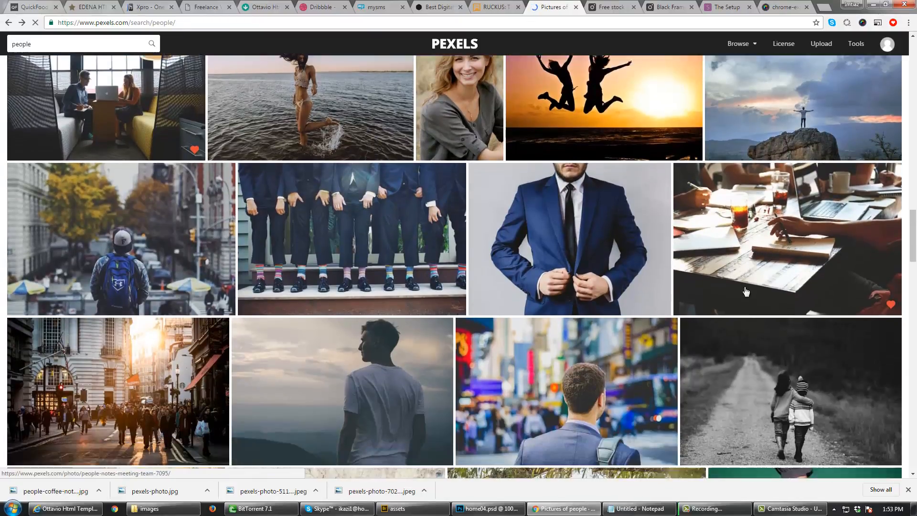
pyautogui.scroll(-9, 746, 291)
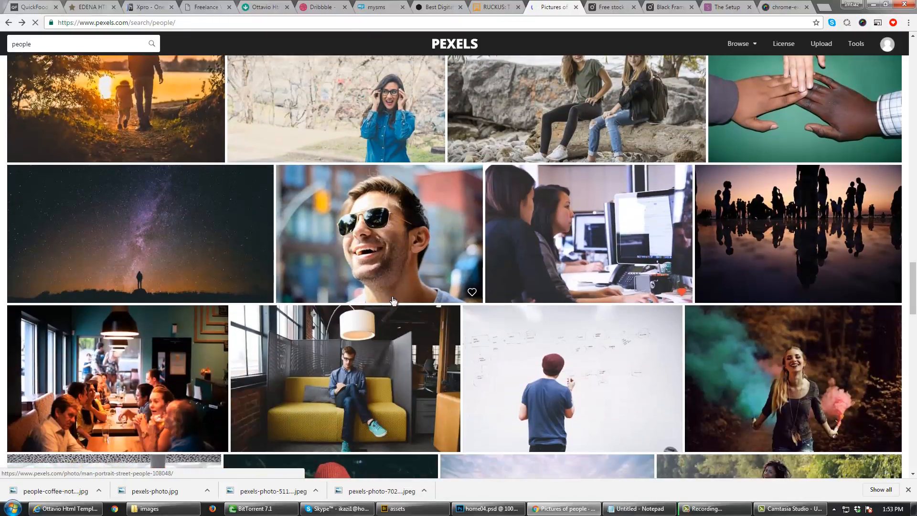
pyautogui.middleClick(637, 261)
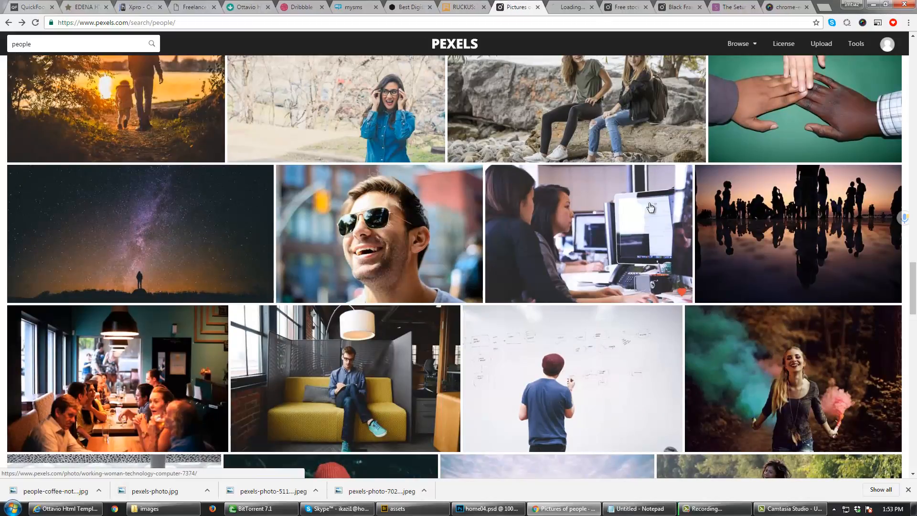
pyautogui.click(571, 7)
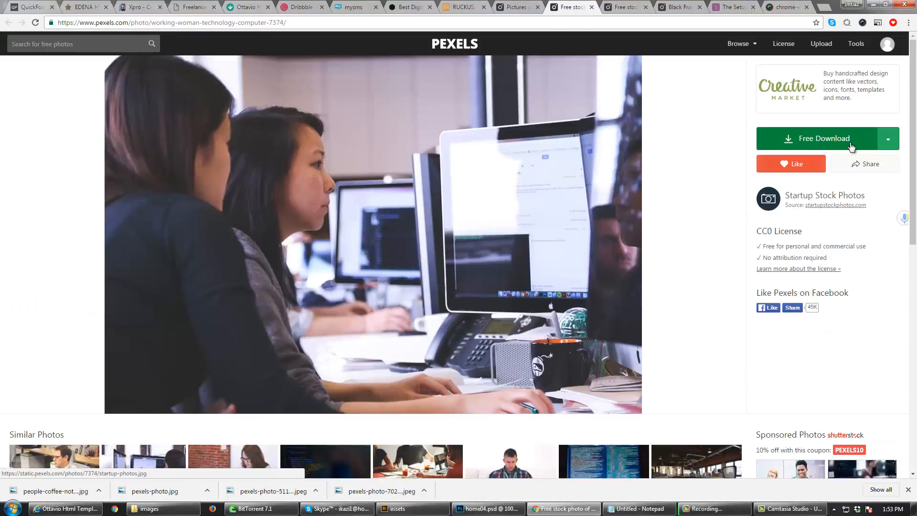
pyautogui.click(888, 138)
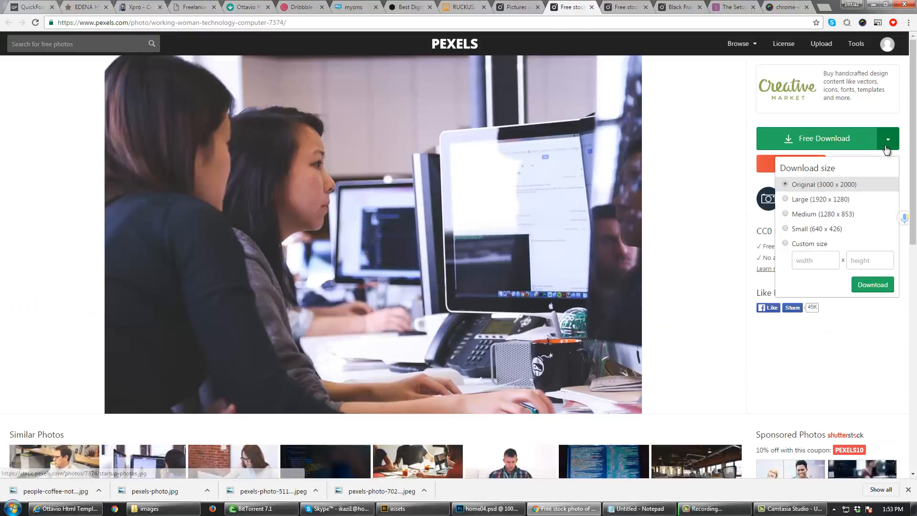
pyautogui.click(882, 286)
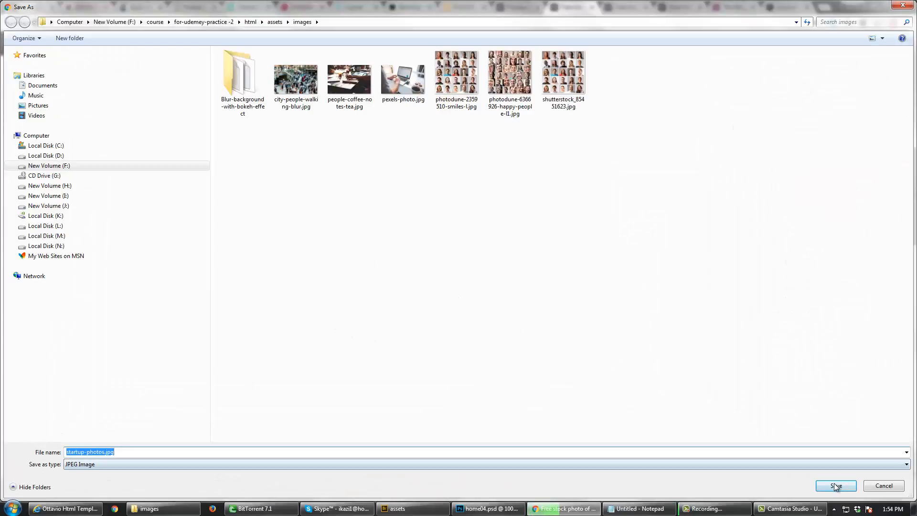
pyautogui.click(836, 486)
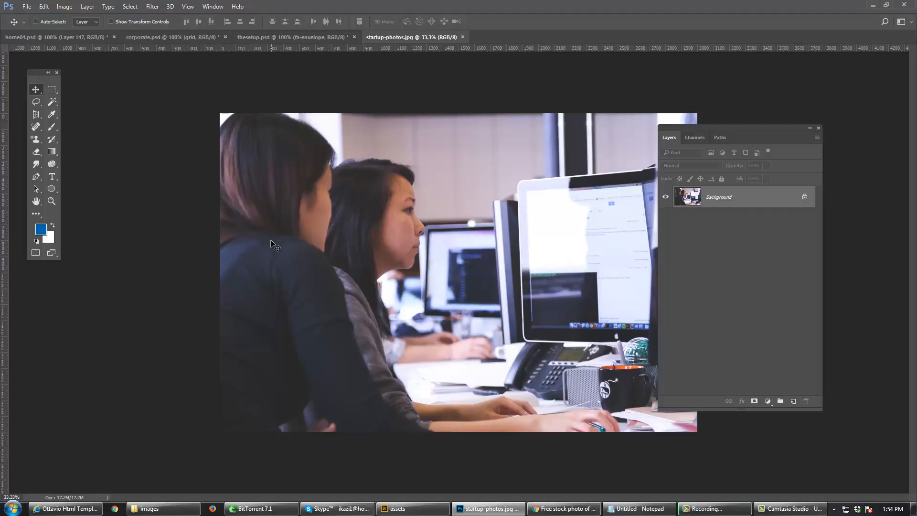
# Step: Copy the entire startup-photos.jpg image into home04.psd directly above Rectangle 509 and delete the previous photo, Layer 147
pyautogui.hotkey('ctrl', 'a')
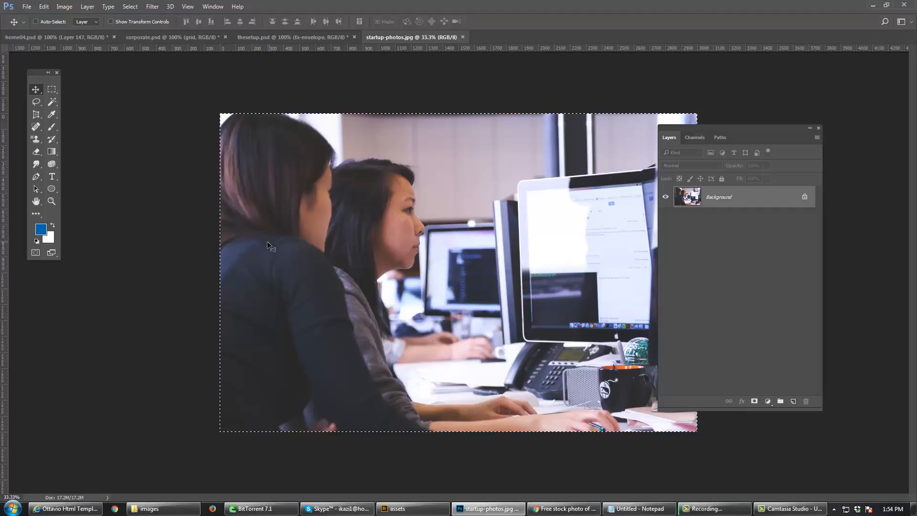
pyautogui.hotkey('ctrl', 'c')
pyautogui.click(73, 36)
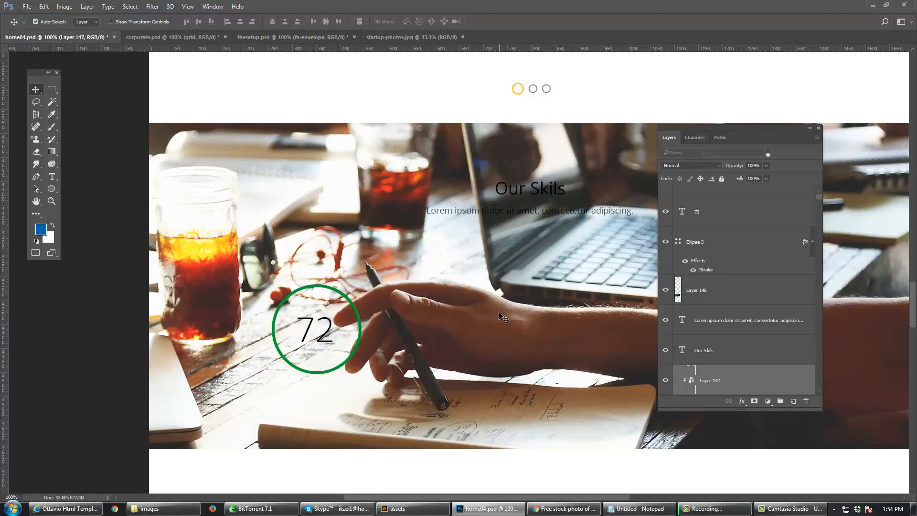
pyautogui.moveTo(494, 312); pyautogui.dragTo(330, 245)
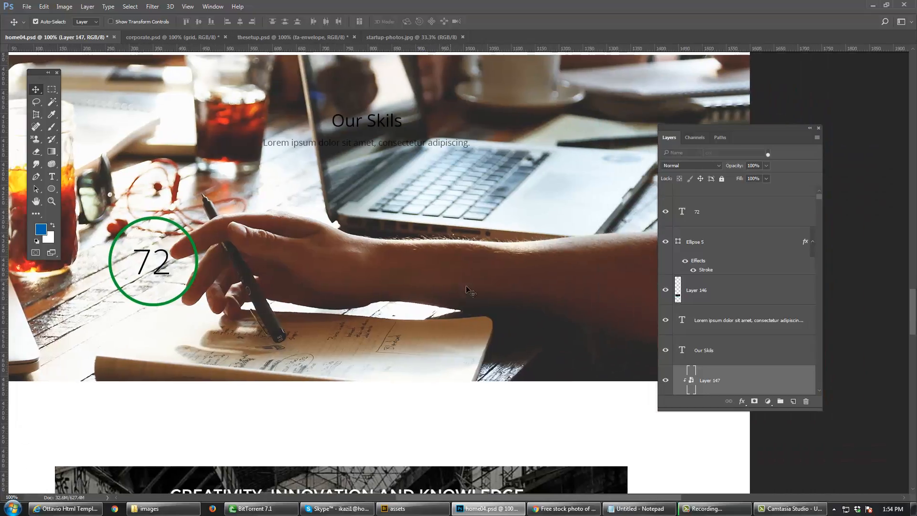
pyautogui.scroll(-2, 738, 348)
pyautogui.click(721, 351)
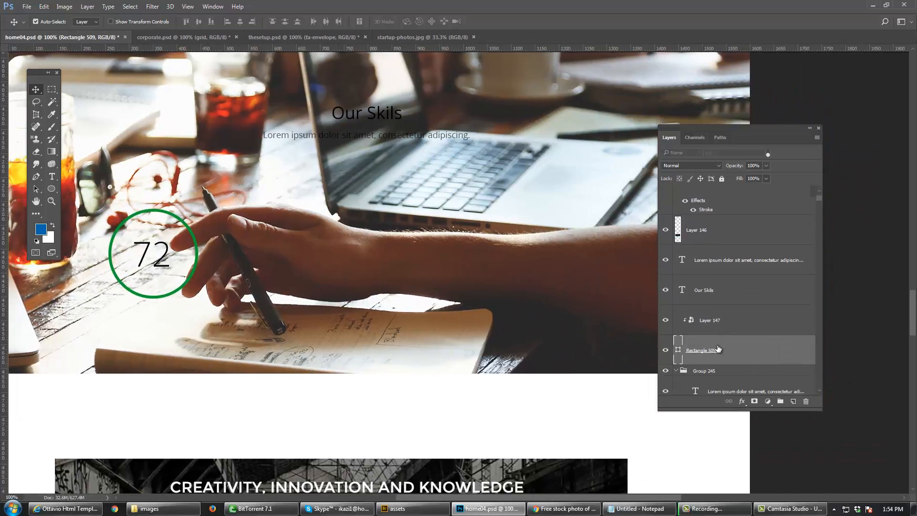
pyautogui.hotkey('ctrl', 'v')
pyautogui.moveTo(705, 321); pyautogui.dragTo(806, 401)
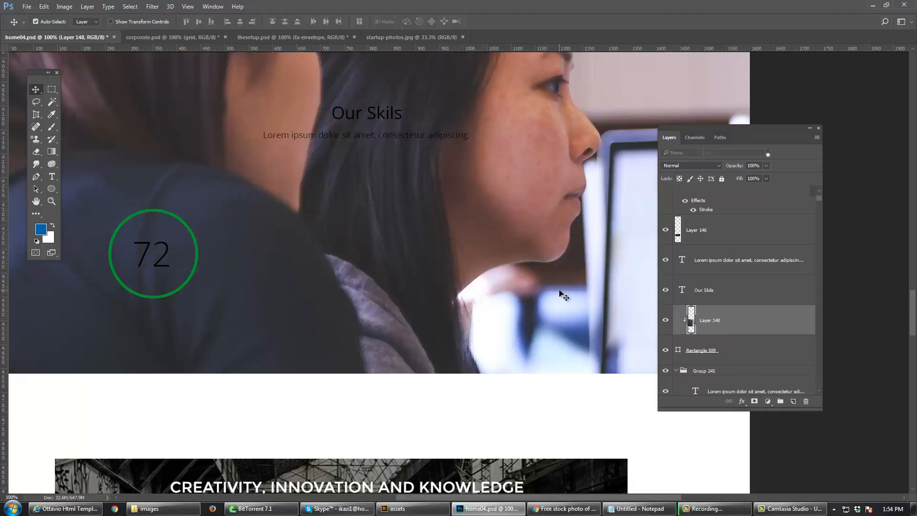
# Step: Convert the pasted photo layer, Layer 148, to a smart object
pyautogui.rightClick(730, 323)
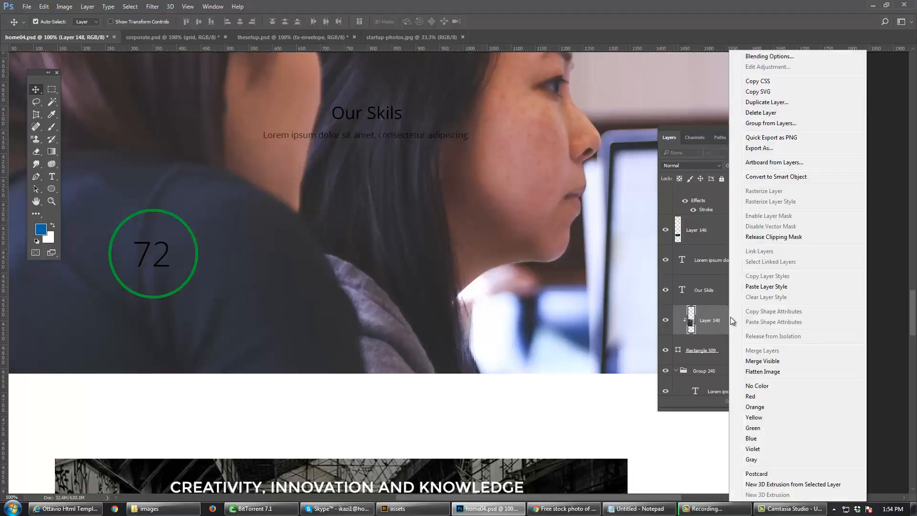
pyautogui.click(767, 178)
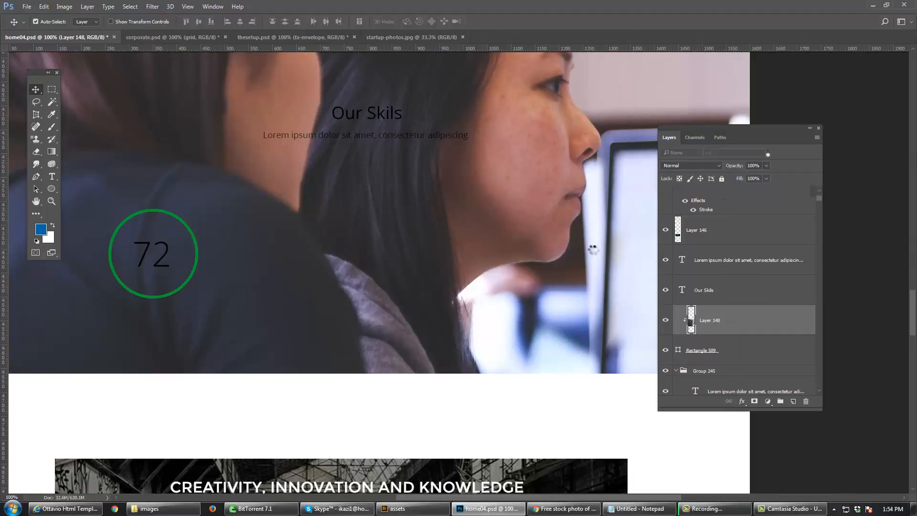
pyautogui.keyDown('ctrl'); pyautogui.keyDown('alt'); pyautogui.click(553, 258); pyautogui.keyUp('alt'); pyautogui.keyUp('ctrl')
pyautogui.keyDown('ctrl'); pyautogui.keyDown('alt'); pyautogui.click(553, 259); pyautogui.keyUp('alt'); pyautogui.keyUp('ctrl')
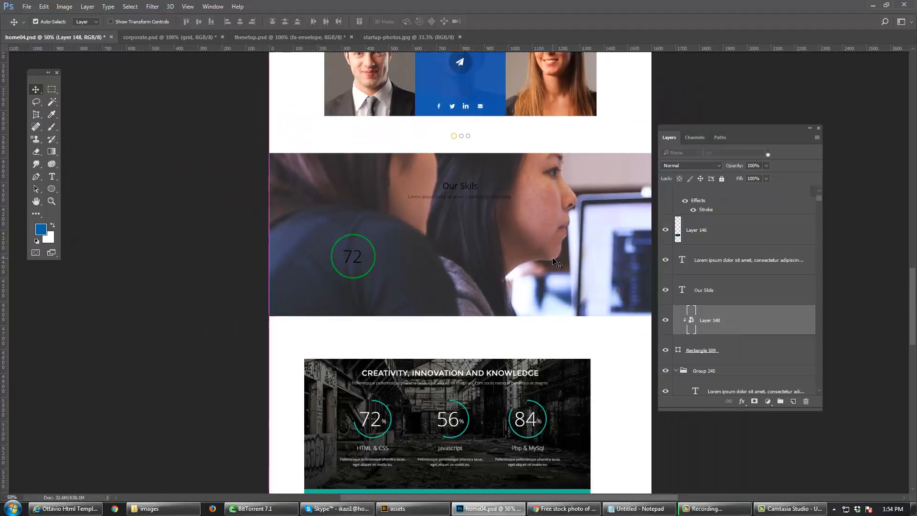
# Step: Scale the Layer 148 photo down proportionally and position it so both women and the monitors show across the Our Skils section
pyautogui.press('Tab')
pyautogui.keyDown('ctrl'); pyautogui.keyDown('alt'); pyautogui.click(553, 259); pyautogui.keyUp('alt'); pyautogui.keyUp('ctrl')
pyautogui.hotkey('ctrl', 't')
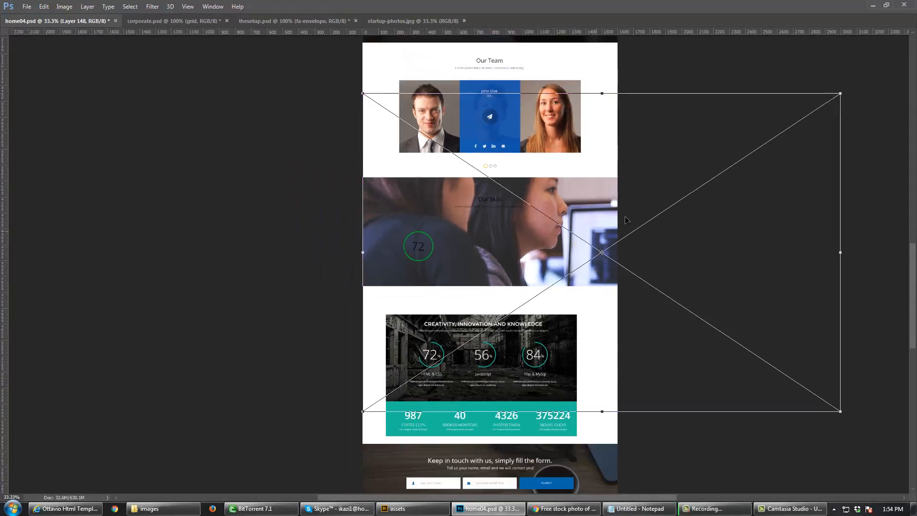
pyautogui.moveTo(838, 95); pyautogui.dragTo(712, 154)
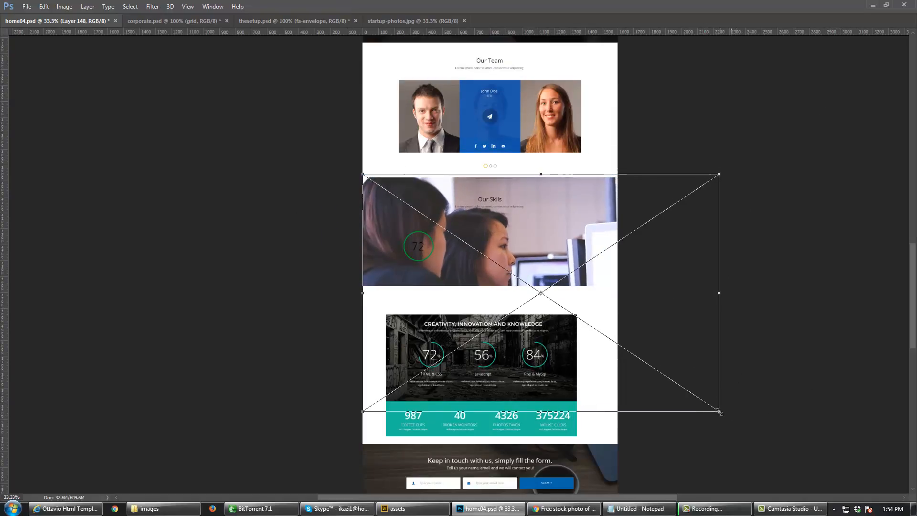
pyautogui.moveTo(714, 406); pyautogui.dragTo(654, 300)
pyautogui.press('Return')
pyautogui.moveTo(606, 265); pyautogui.dragTo(609, 226)
# Step: Review the page from Our Services down to Our Skils to judge how the new photo background fits the design
pyautogui.moveTo(564, 137); pyautogui.dragTo(523, 393)
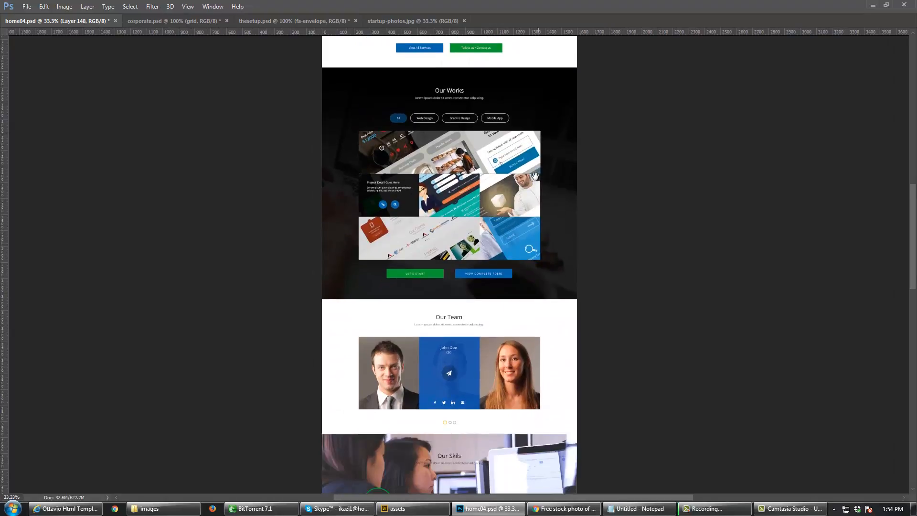
pyautogui.moveTo(536, 184)
pyautogui.mouseDown()
pyautogui.moveTo(532, 441)
pyautogui.moveTo(504, 338)
pyautogui.moveTo(510, 402)
pyautogui.moveTo(522, 139)
pyautogui.moveTo(522, 341)
pyautogui.moveTo(545, 181)
pyautogui.mouseUp()
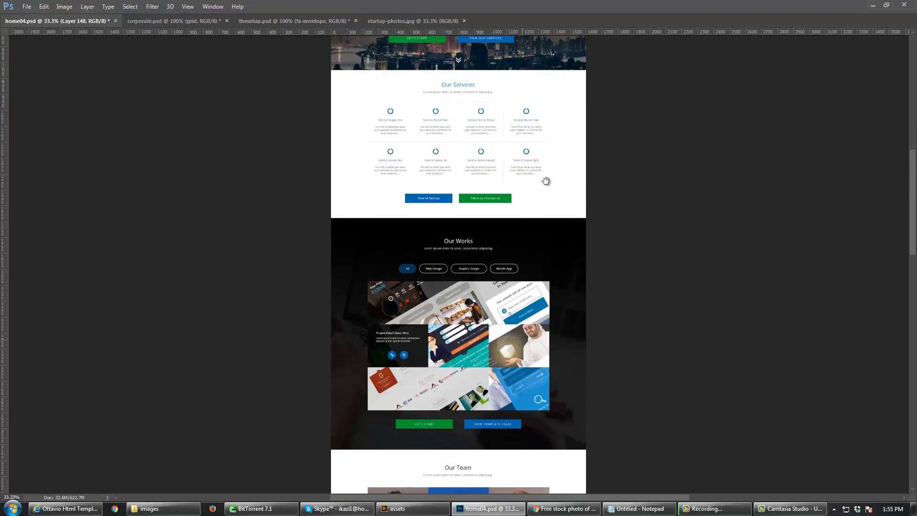
pyautogui.moveTo(540, 369); pyautogui.dragTo(540, 226)
pyautogui.press('Tab')
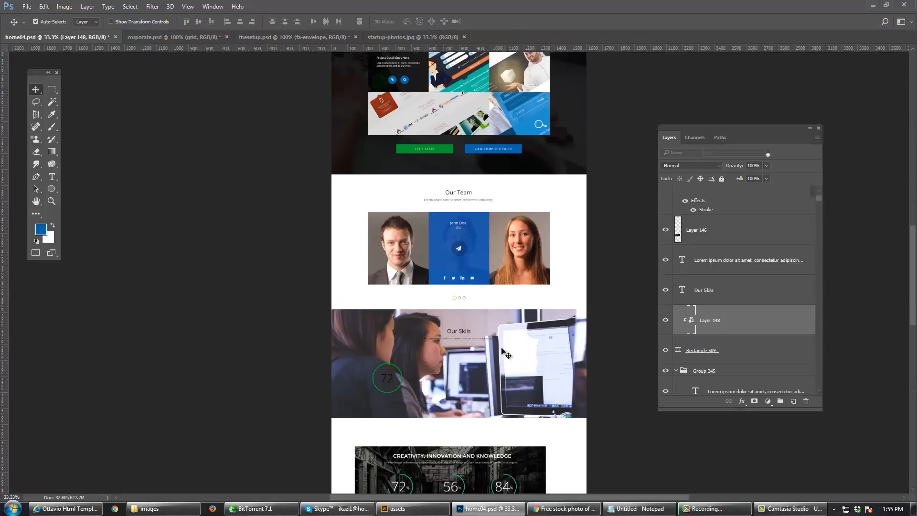
pyautogui.keyDown('ctrl'); pyautogui.click(463, 345); pyautogui.keyUp('ctrl')
pyautogui.keyDown('ctrl'); pyautogui.click(432, 319); pyautogui.keyUp('ctrl')
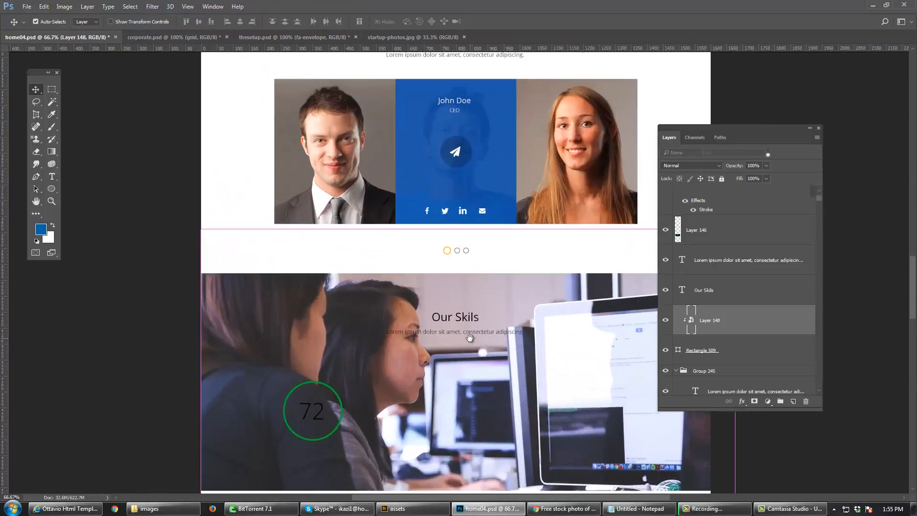
pyautogui.moveTo(429, 317); pyautogui.dragTo(448, 236)
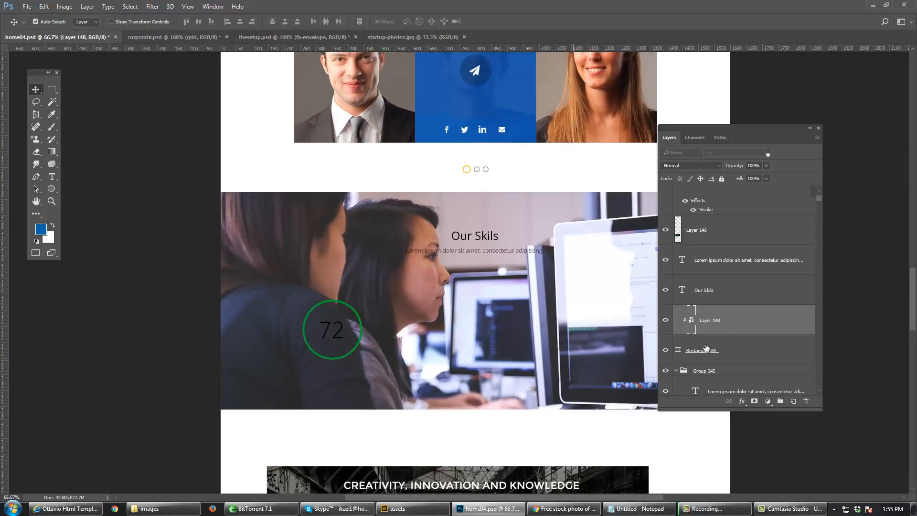
# Step: Add a black Color Overlay in Normal blend mode at 66% opacity to the Layer 148 photo
pyautogui.doubleClick(708, 321)
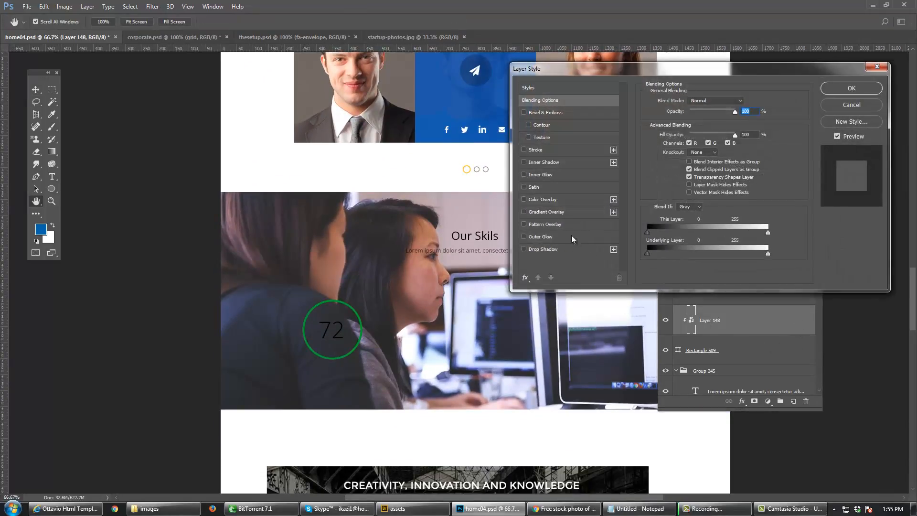
pyautogui.click(524, 200)
pyautogui.click(530, 200)
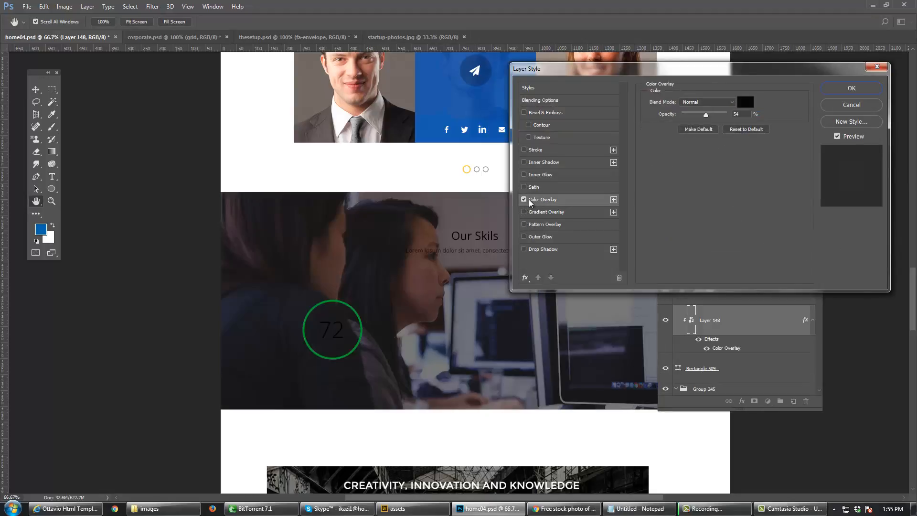
pyautogui.click(711, 115)
pyautogui.moveTo(710, 117); pyautogui.dragTo(712, 118)
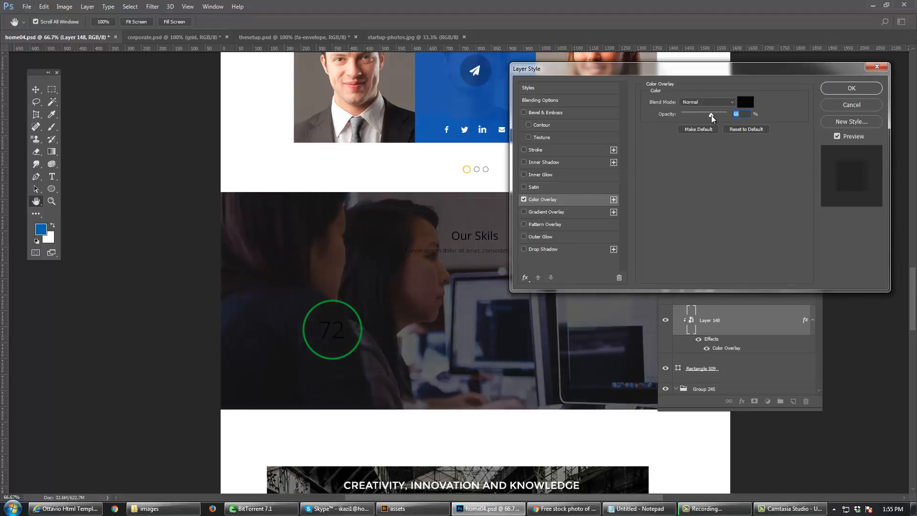
pyautogui.click(828, 91)
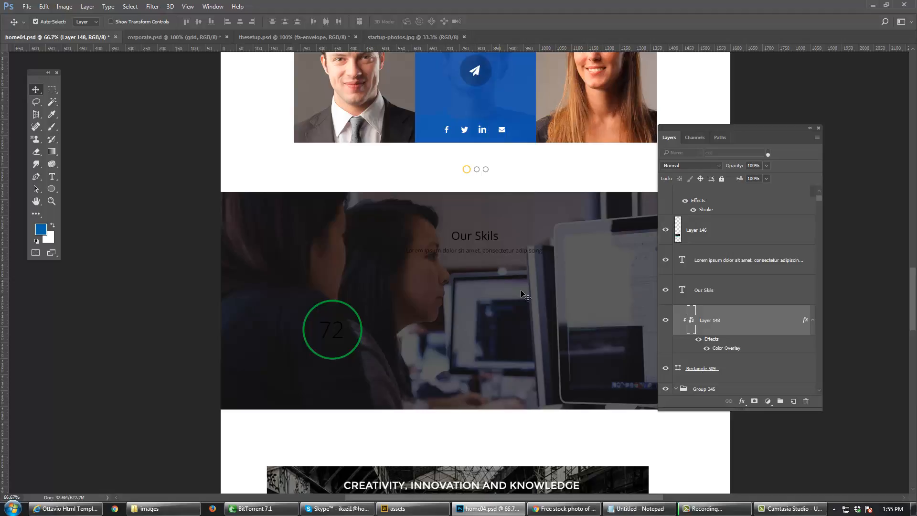
# Step: Reset the colours to black and white and add a Gradient Overlay to Layer 148 using the Foreground to Transparent preset
pyautogui.press('d')
pyautogui.doubleClick(763, 353)
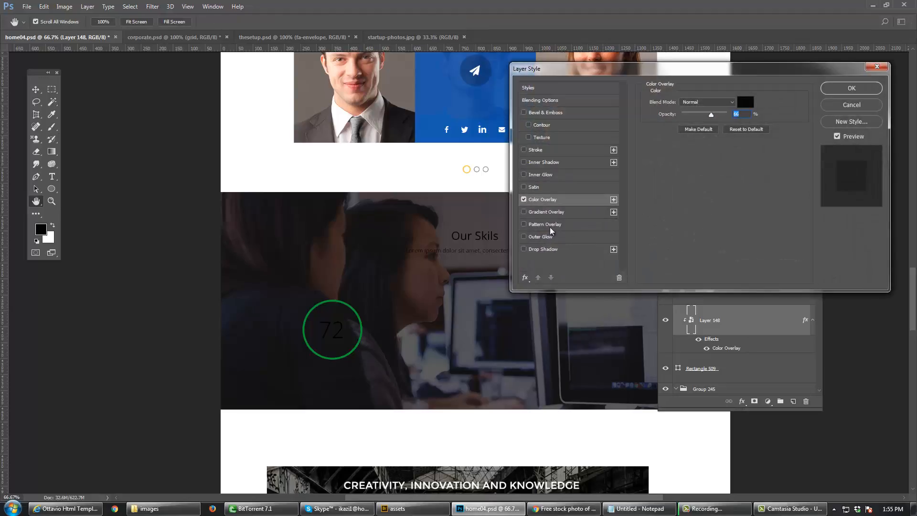
pyautogui.click(524, 213)
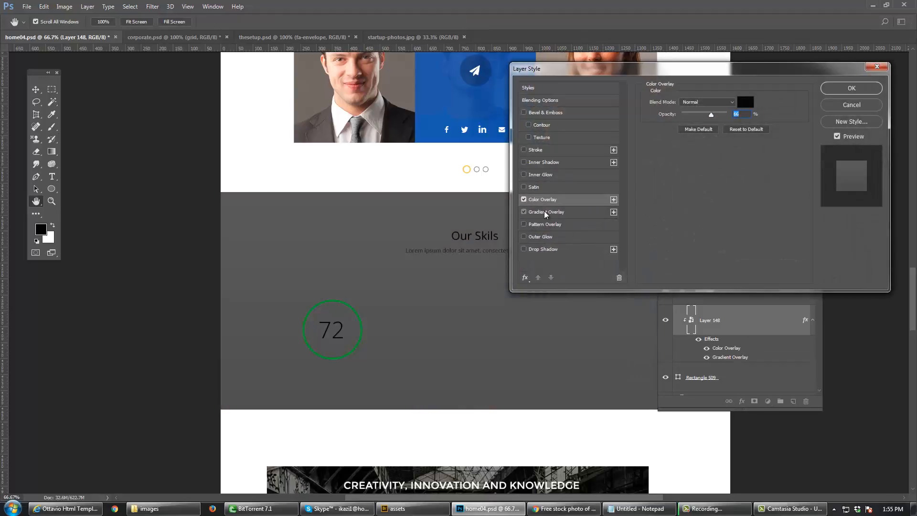
pyautogui.click(545, 211)
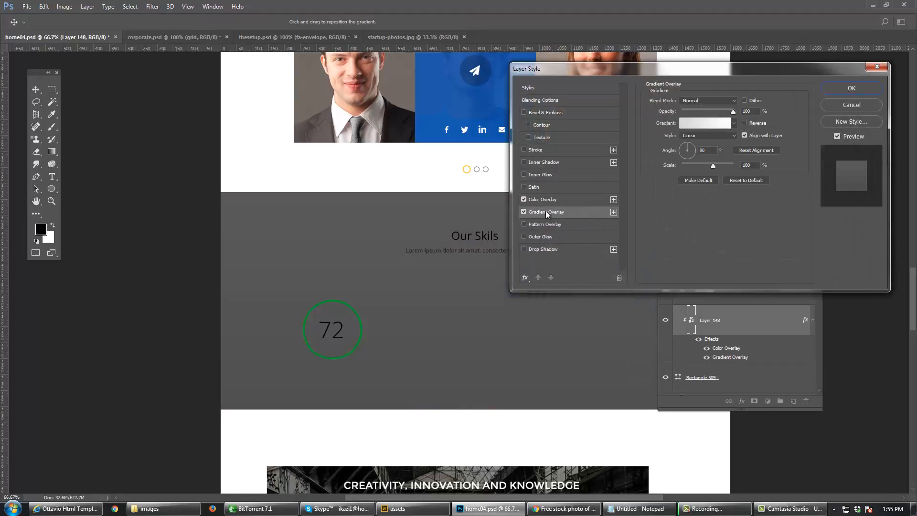
pyautogui.click(705, 101)
pyautogui.click(704, 100)
pyautogui.click(694, 123)
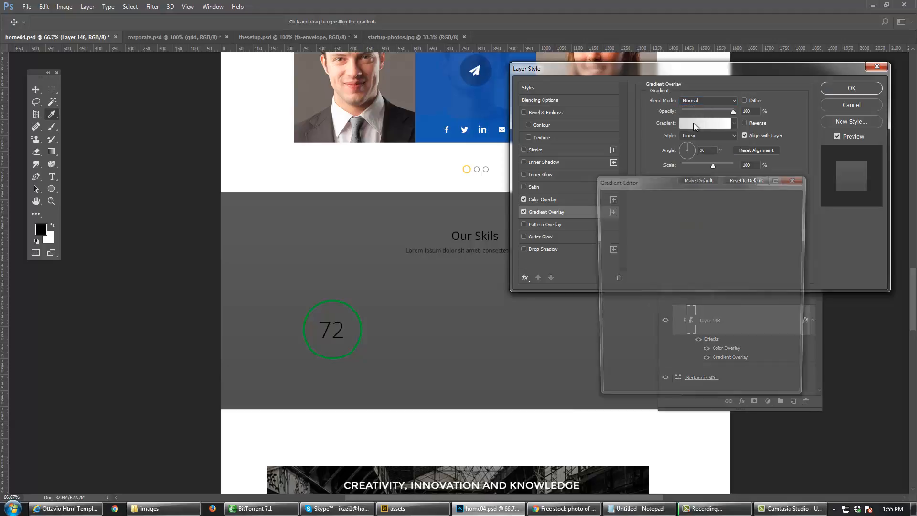
pyautogui.click(629, 211)
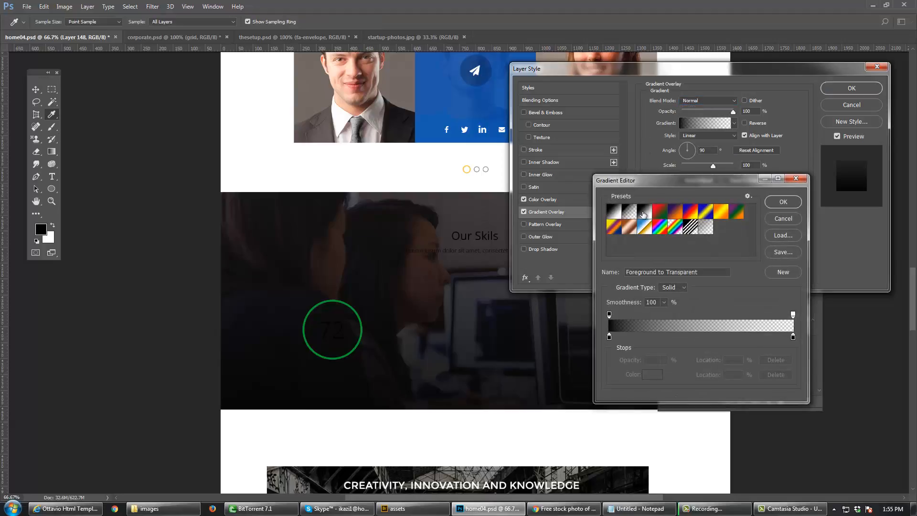
pyautogui.click(783, 203)
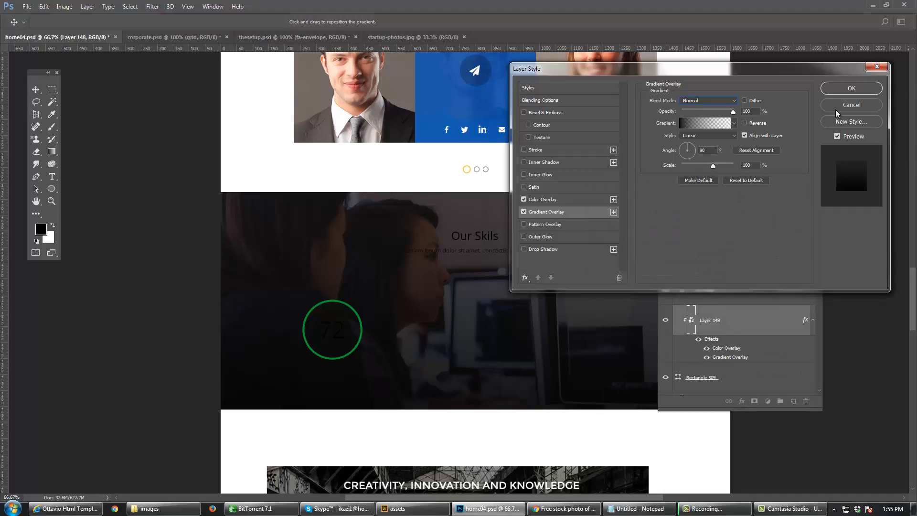
# Step: Reverse the photo's gradient overlay, lower its opacity to 73% and apply the layer style
pyautogui.moveTo(680, 71); pyautogui.dragTo(715, 108)
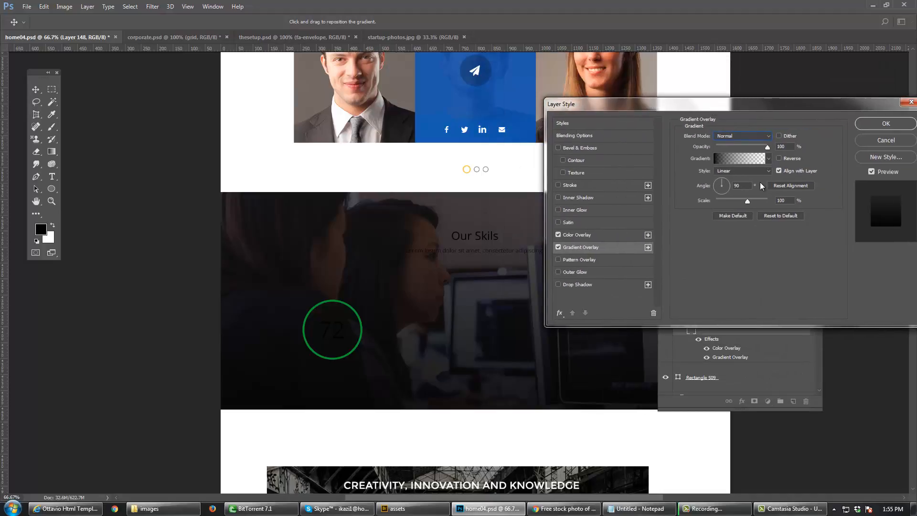
pyautogui.click(786, 161)
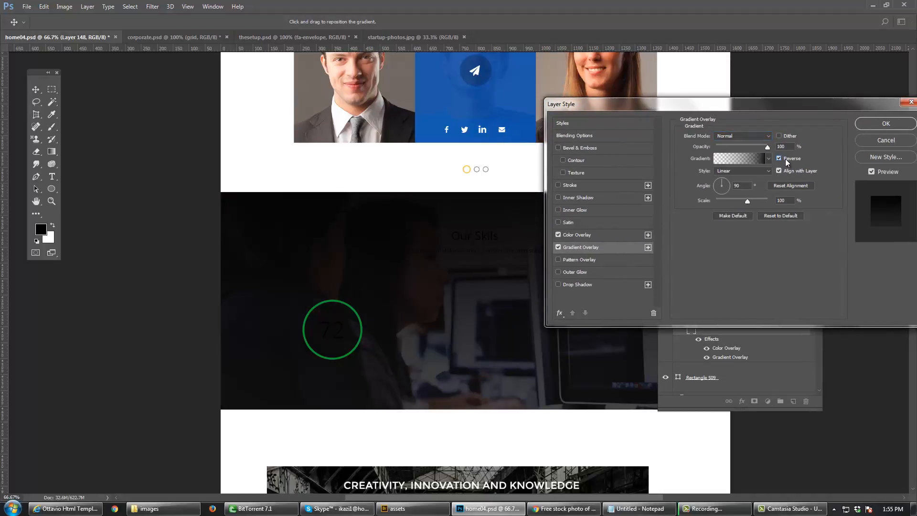
pyautogui.moveTo(768, 148); pyautogui.dragTo(756, 149)
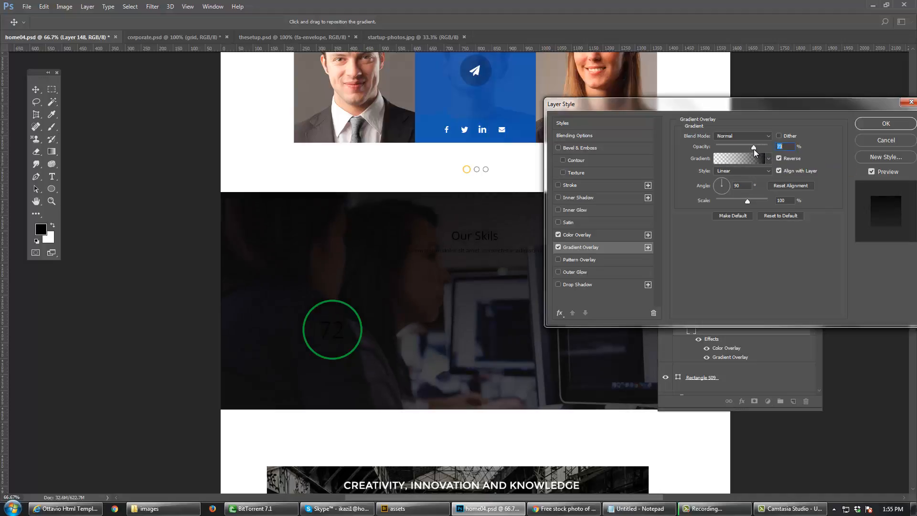
pyautogui.click(874, 124)
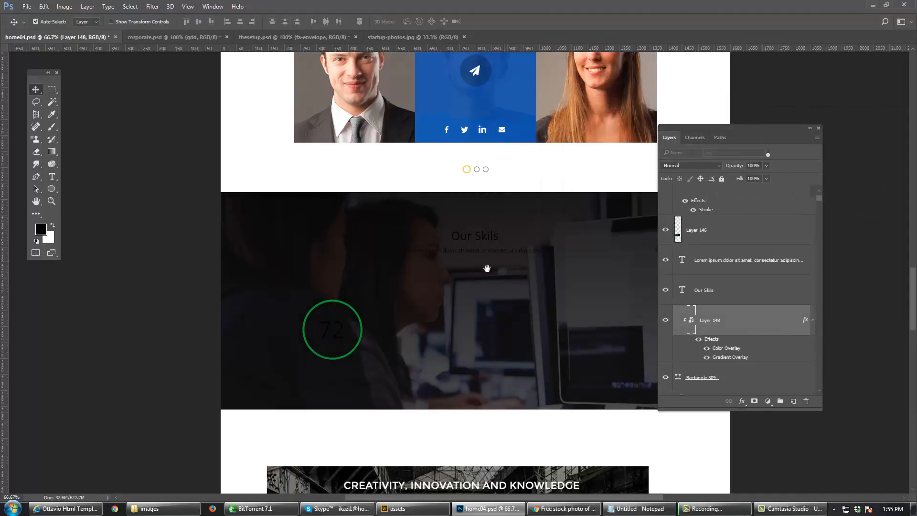
# Step: Recolour the Our Skils heading, its Lorem ipsum subtitle and the number 72 in the green circle white
pyautogui.scroll(1, 486, 268)
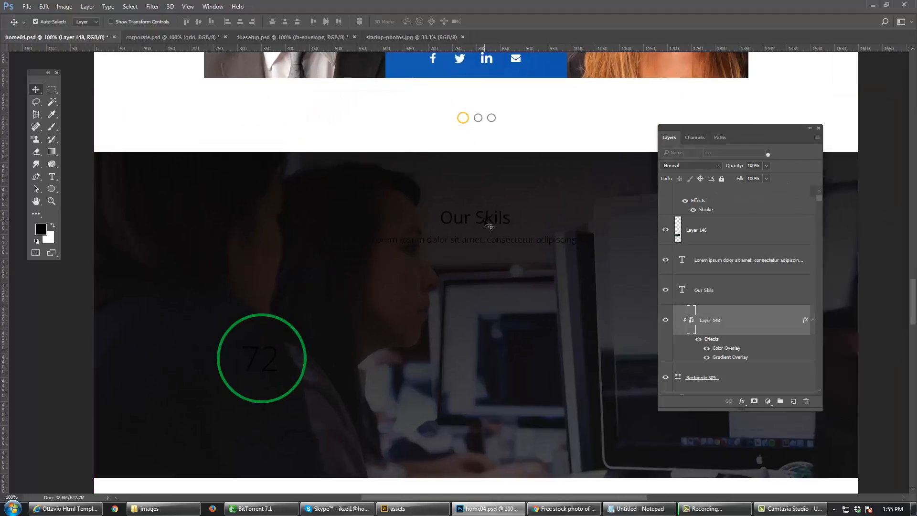
pyautogui.click(487, 222)
pyautogui.press('x')
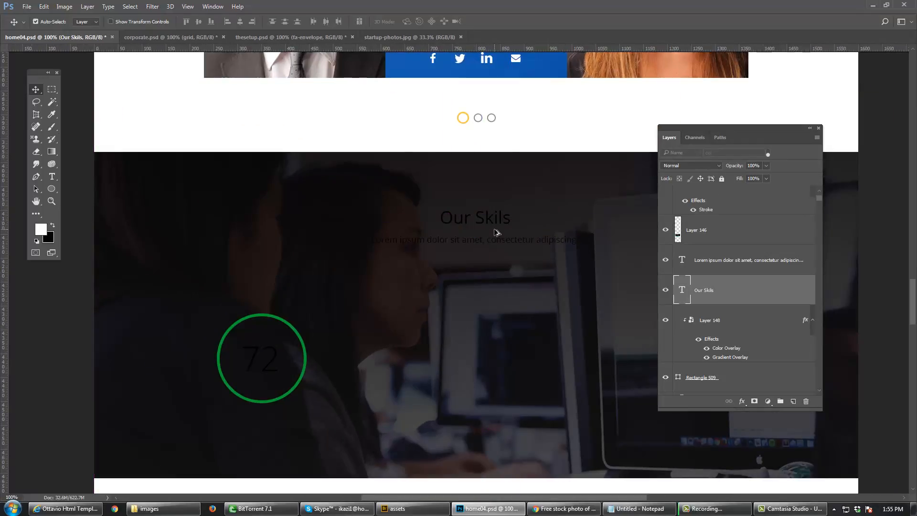
pyautogui.hotkey('alt', 'BackSpace')
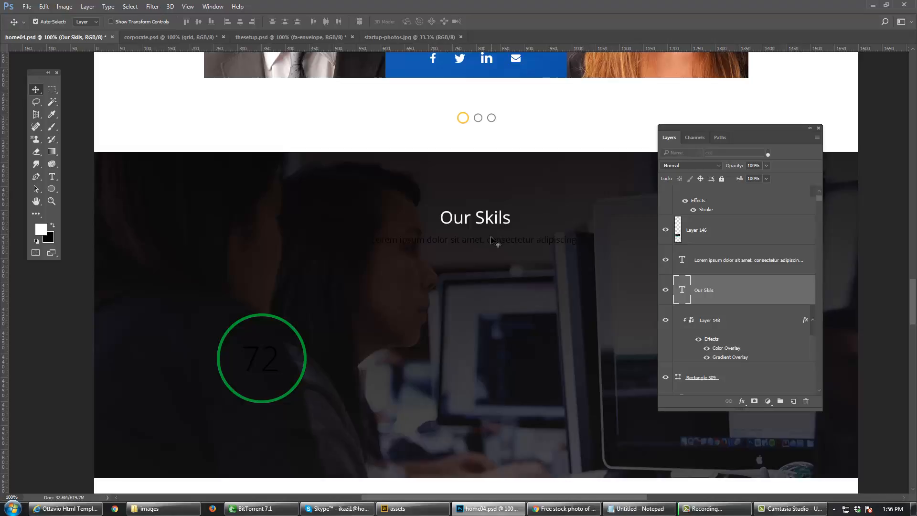
pyautogui.moveTo(491, 240); pyautogui.dragTo(488, 243)
pyautogui.hotkey('ctrl', 'z')
pyautogui.hotkey('alt', 'BackSpace')
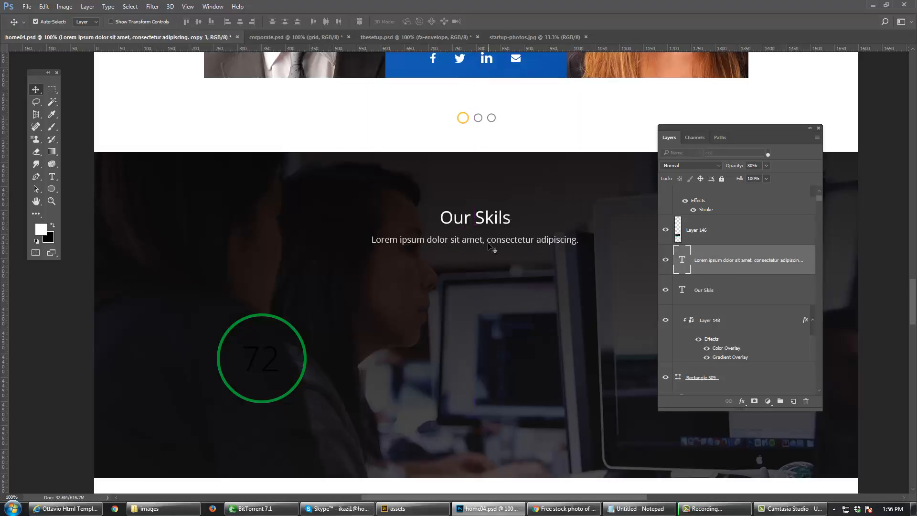
pyautogui.scroll(-3, 396, 269)
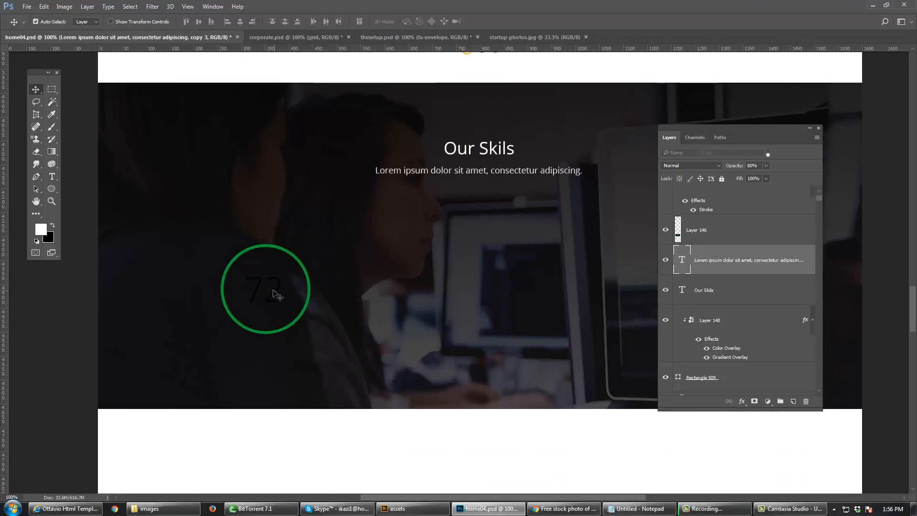
pyautogui.click(281, 290)
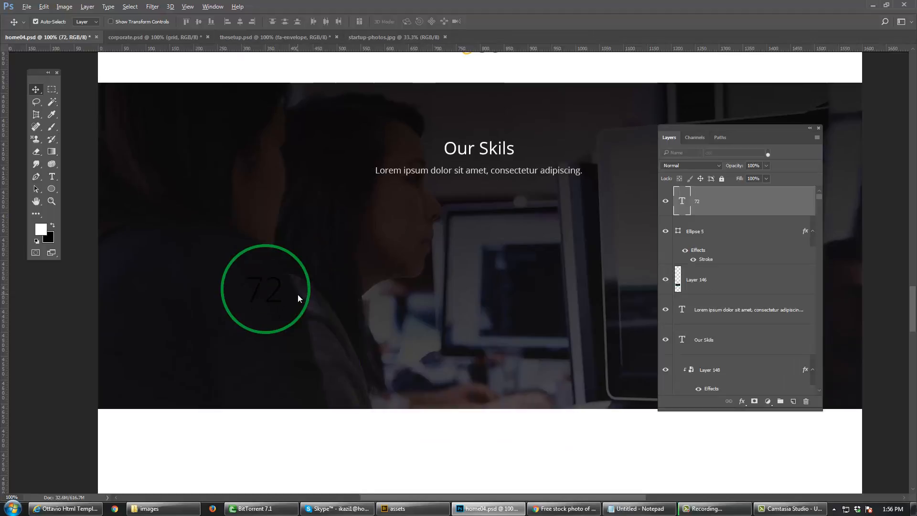
pyautogui.hotkey('alt', 'BackSpace')
# Step: Duplicate the 72 text just to its right inside the circle and change the copy's text to %
pyautogui.moveTo(298, 294); pyautogui.dragTo(323, 248)
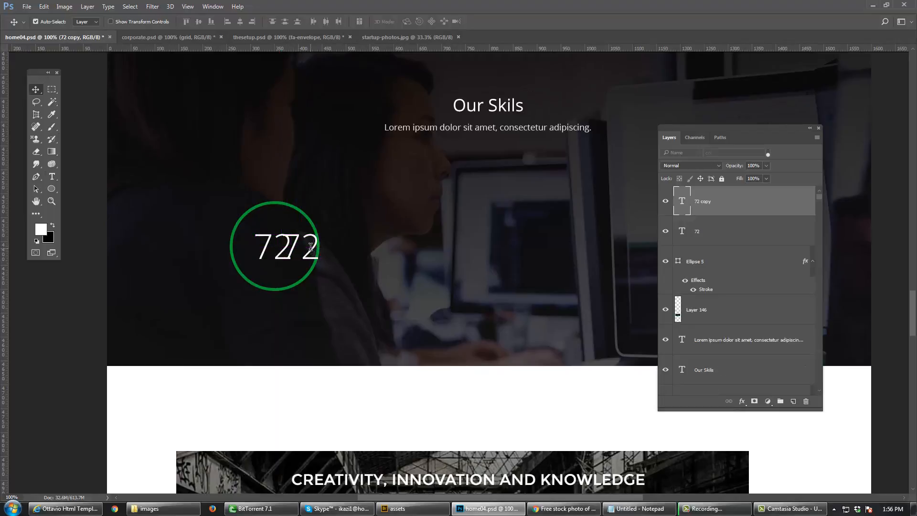
pyautogui.doubleClick(316, 254)
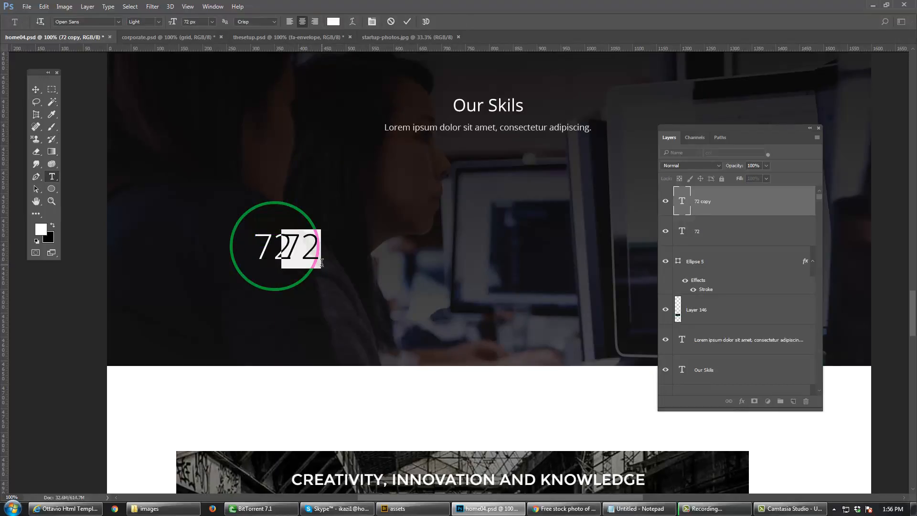
pyautogui.write('%')
pyautogui.hotkey('ctrl', 'Return')
pyautogui.press('v')
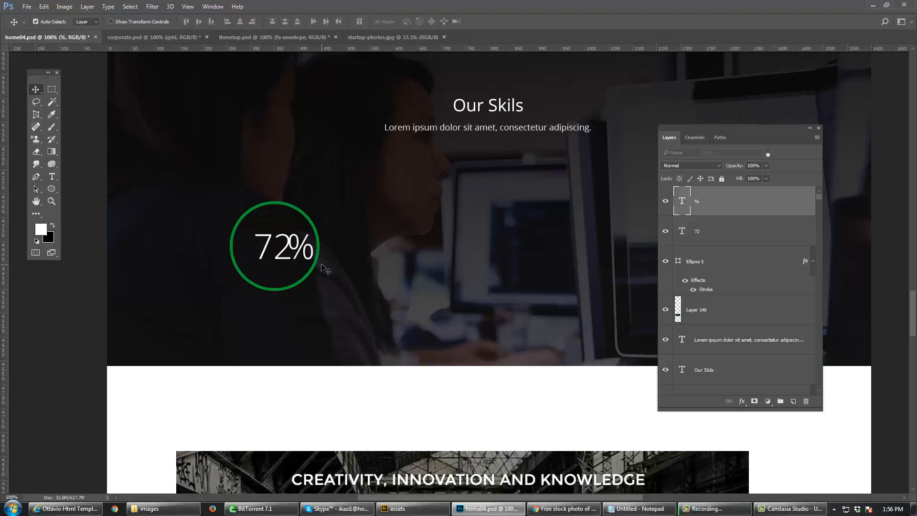
# Step: Scale the % sign down to about half its size and place it beside the upper part of the 72
pyautogui.hotkey('ctrl', 't')
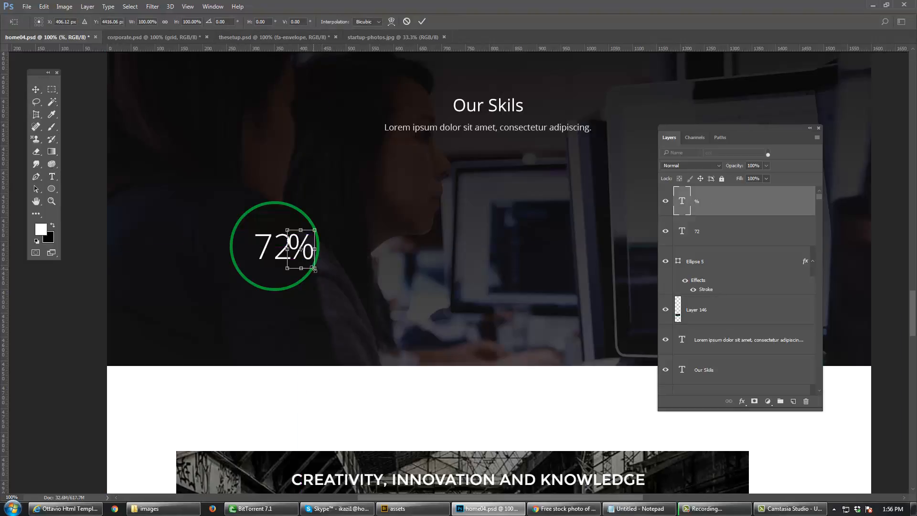
pyautogui.moveTo(314, 269); pyautogui.dragTo(304, 249)
pyautogui.press('Return')
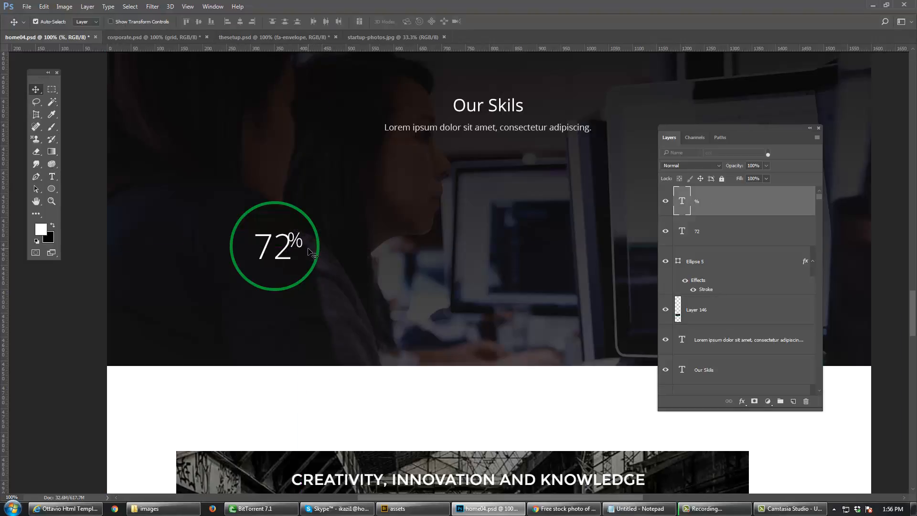
pyautogui.scroll(-5, 293, 179)
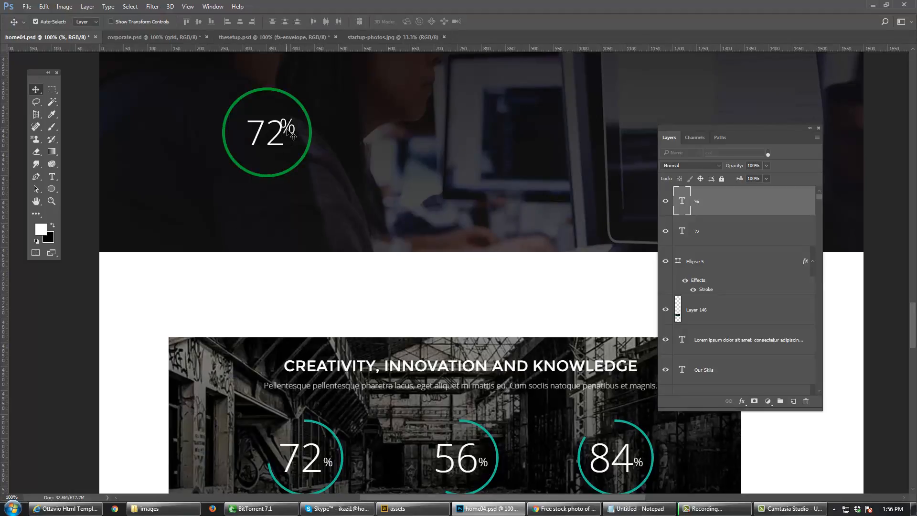
pyautogui.moveTo(287, 130); pyautogui.dragTo(291, 167)
pyautogui.click(313, 202)
pyautogui.hotkey('ctrl', 't')
pyautogui.press('Return')
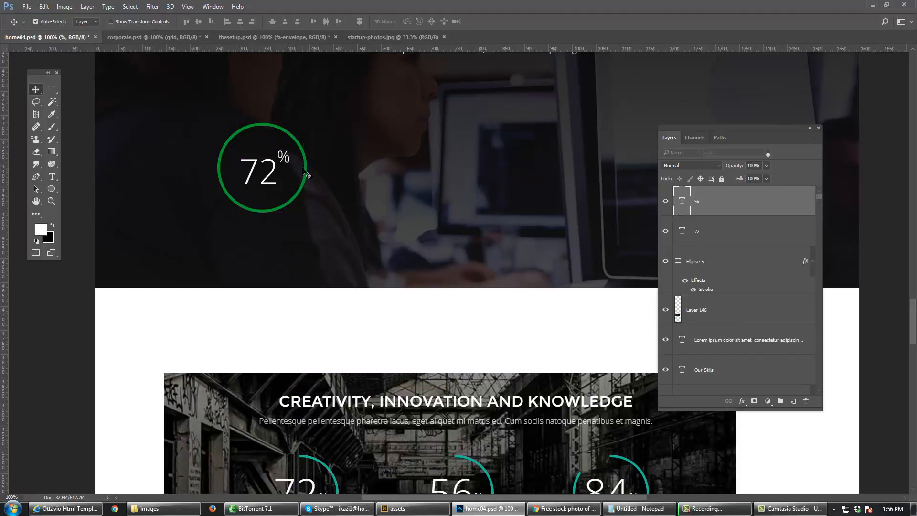
# Step: Nudge the % sign slightly down and sideways so it sits close against the upper right of the 72
pyautogui.hotkey('shift', 'Down')
pyautogui.hotkey('shift', 'Right')
pyautogui.press('Left')
pyautogui.press('Left')
pyautogui.press('Left')
pyautogui.press('Left')
pyautogui.press('Left')
pyautogui.press('Left')
pyautogui.press('Left')
pyautogui.press('Left')
pyautogui.moveTo(265, 138); pyautogui.dragTo(267, 184)
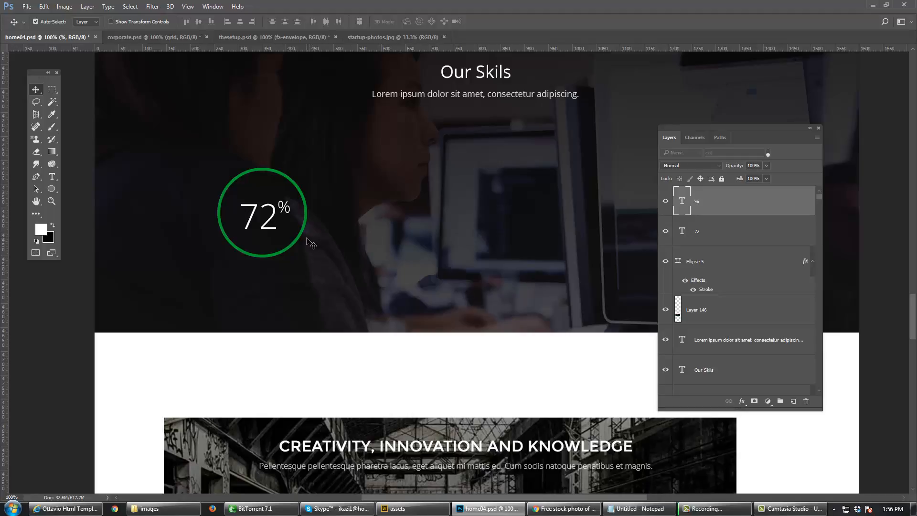
# Step: Show the red Image Columns grid overlay over the page design
pyautogui.moveTo(307, 238)
pyautogui.mouseDown()
pyautogui.moveTo(306, 256)
pyautogui.moveTo(305, 223)
pyautogui.mouseUp()
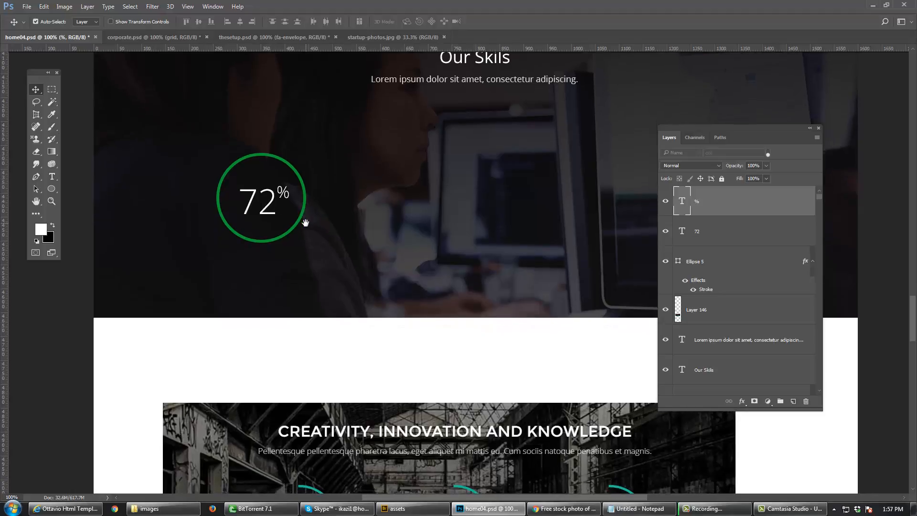
pyautogui.scroll(1, 816, 236)
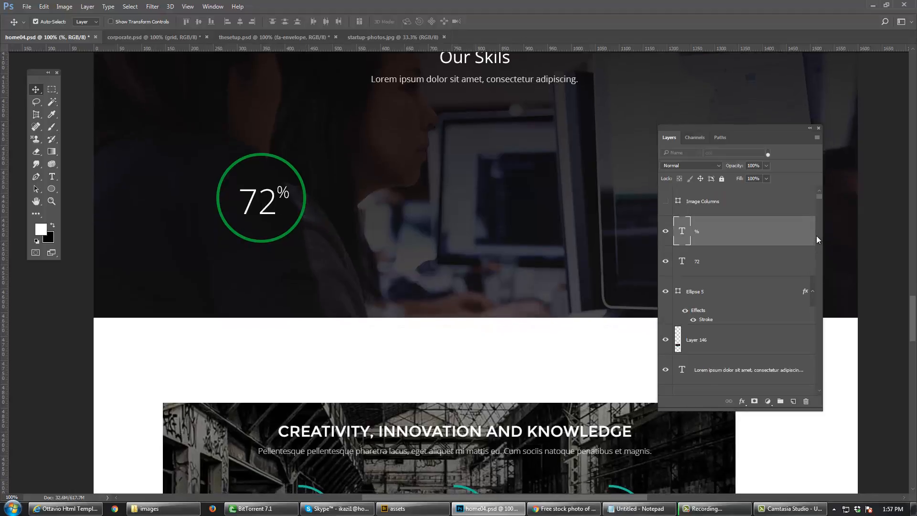
pyautogui.click(665, 201)
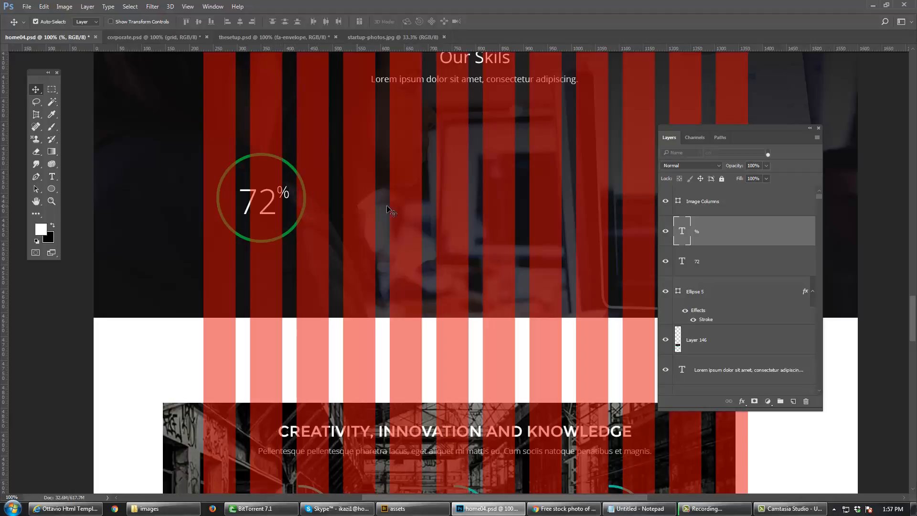
# Step: Duplicate the Our Skils heading to just above the green 72% circle and bring the copy to the front
pyautogui.moveTo(387, 234); pyautogui.dragTo(440, 352)
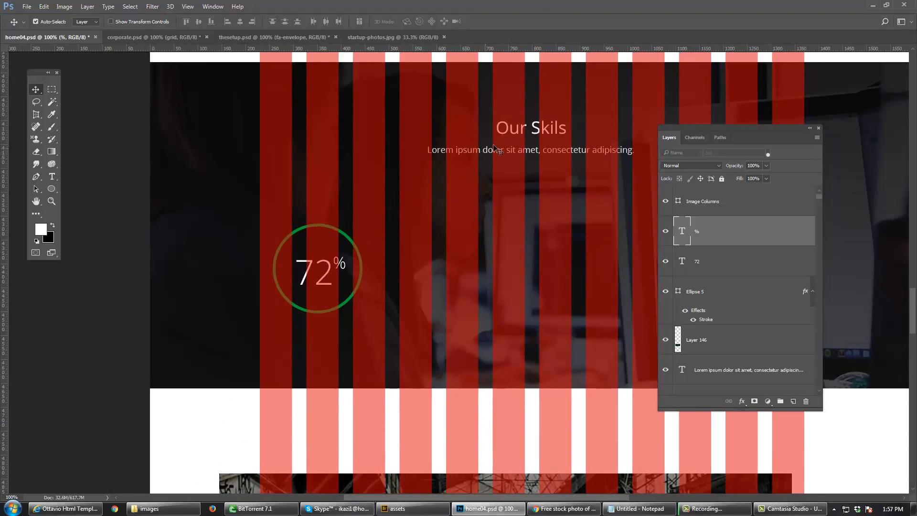
pyautogui.moveTo(539, 133); pyautogui.dragTo(342, 203)
pyautogui.hotkey('ctrl', 'shift', ']')
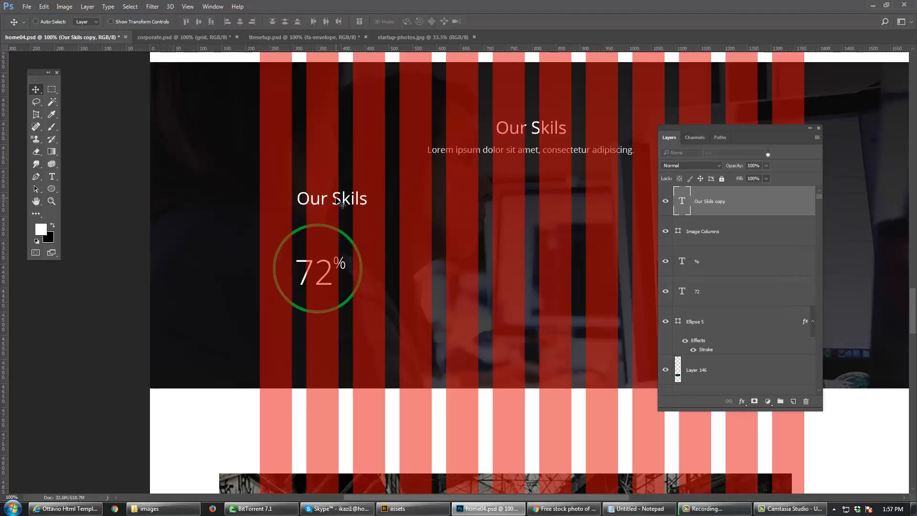
# Step: Replace the text of the heading copy above the green circle with HTML CSS
pyautogui.press('t')
pyautogui.click(340, 198)
pyautogui.hotkey('ctrl', 'a')
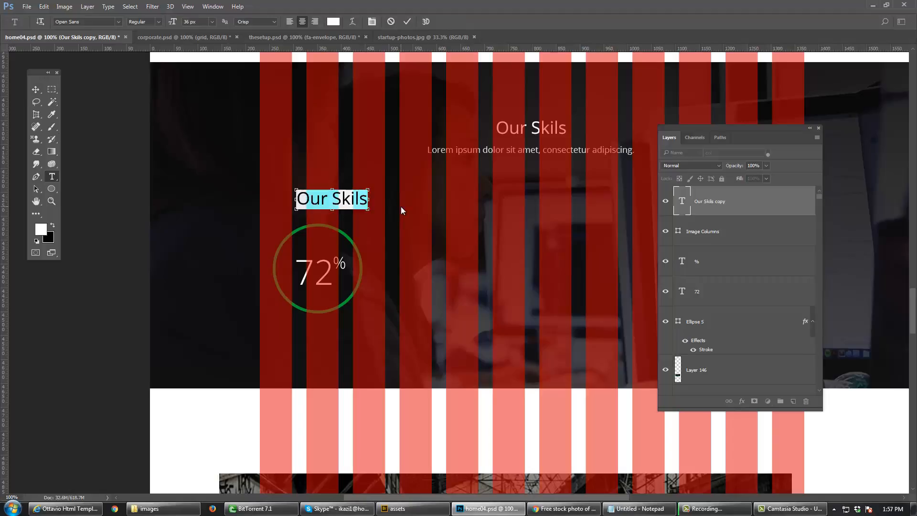
pyautogui.write('HTML')
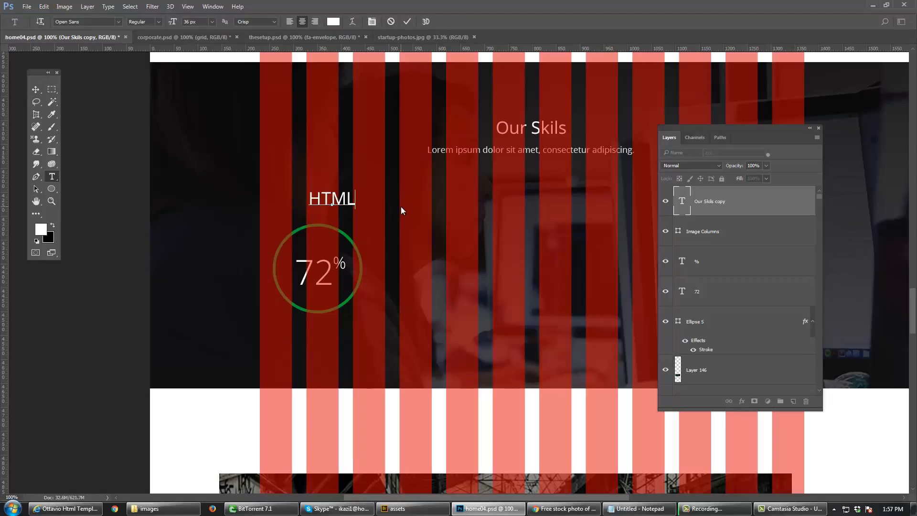
pyautogui.write(' Css')
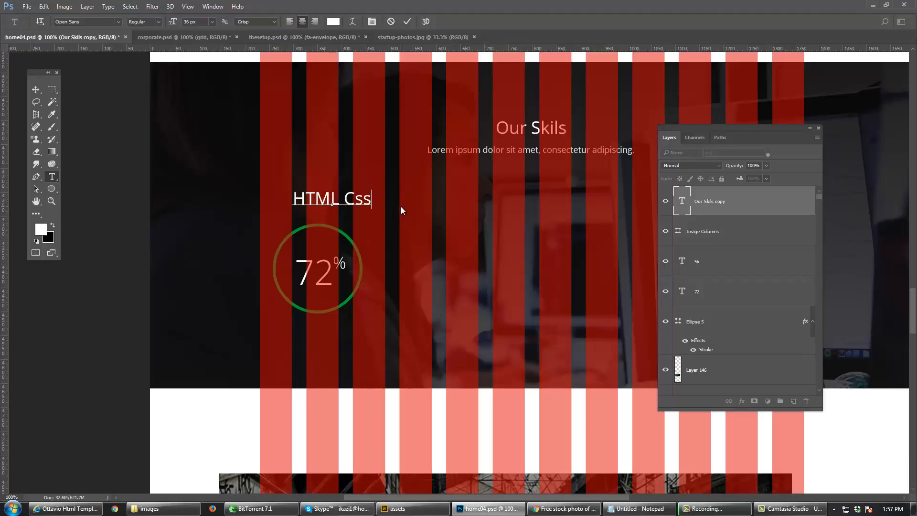
pyautogui.hotkey('ctrl', 'a')
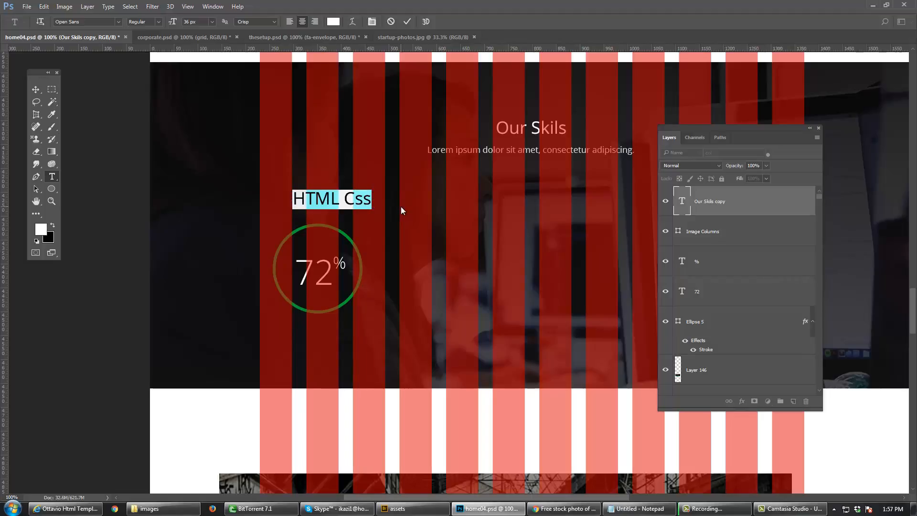
pyautogui.write('Html')
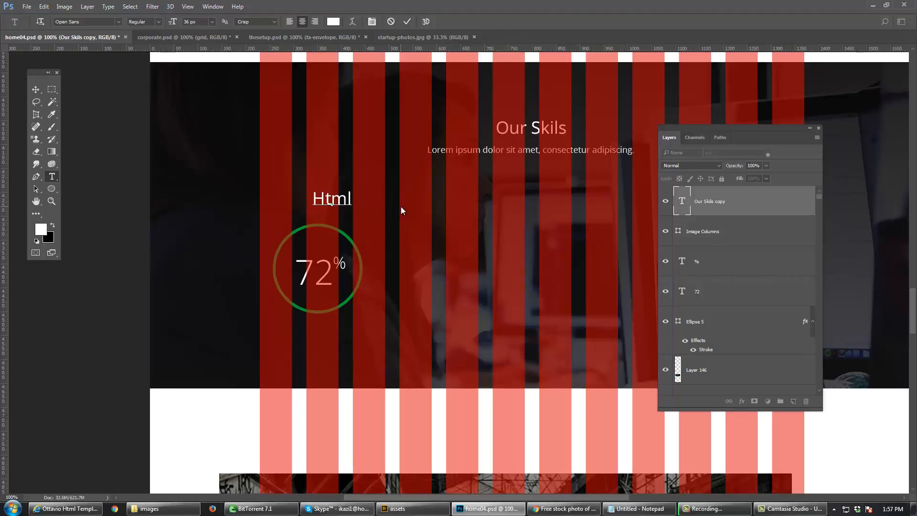
pyautogui.press('BackSpace')
pyautogui.press('BackSpace')
pyautogui.press('BackSpace')
pyautogui.write('TML CSS')
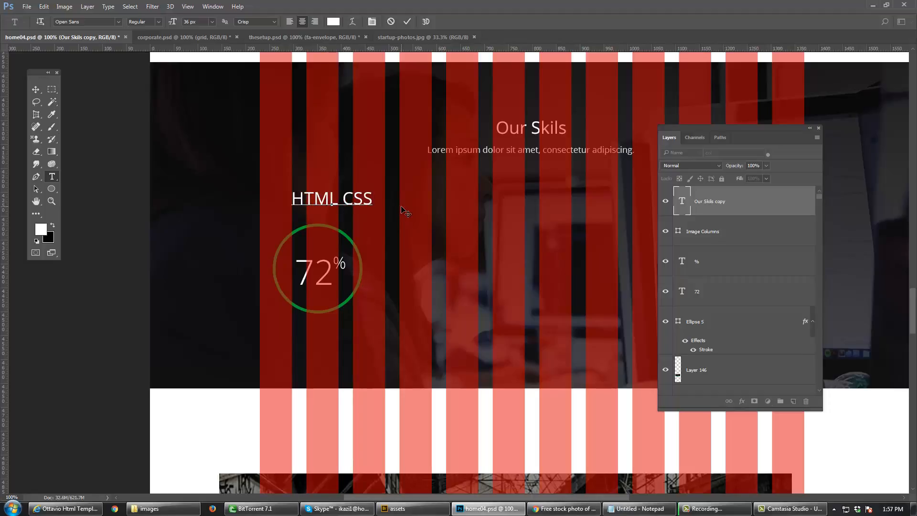
pyautogui.hotkey('ctrl', 'Return')
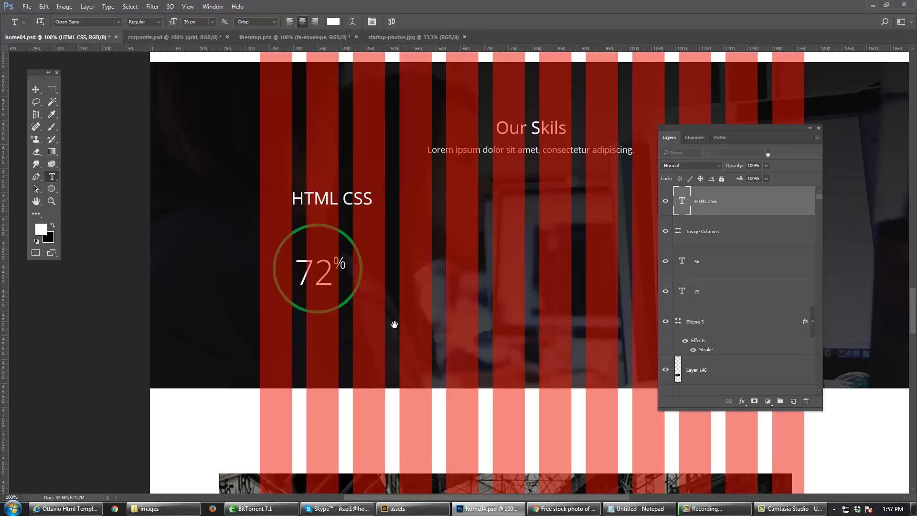
# Step: Insert an ampersand between the two words so the label above the circle reads HTML & CSS
pyautogui.moveTo(393, 321)
pyautogui.mouseDown()
pyautogui.moveTo(418, 158)
pyautogui.moveTo(394, 307)
pyautogui.mouseUp()
pyautogui.moveTo(343, 182); pyautogui.dragTo(336, 182)
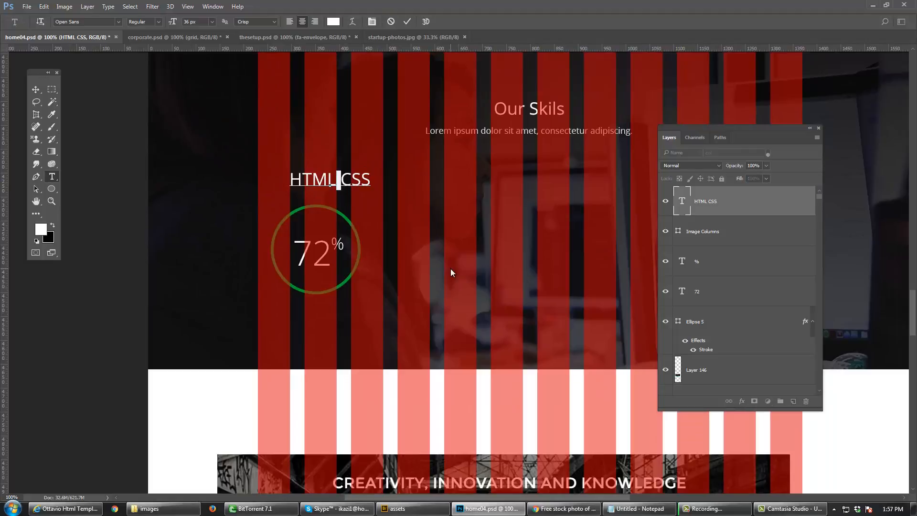
pyautogui.write('&*')
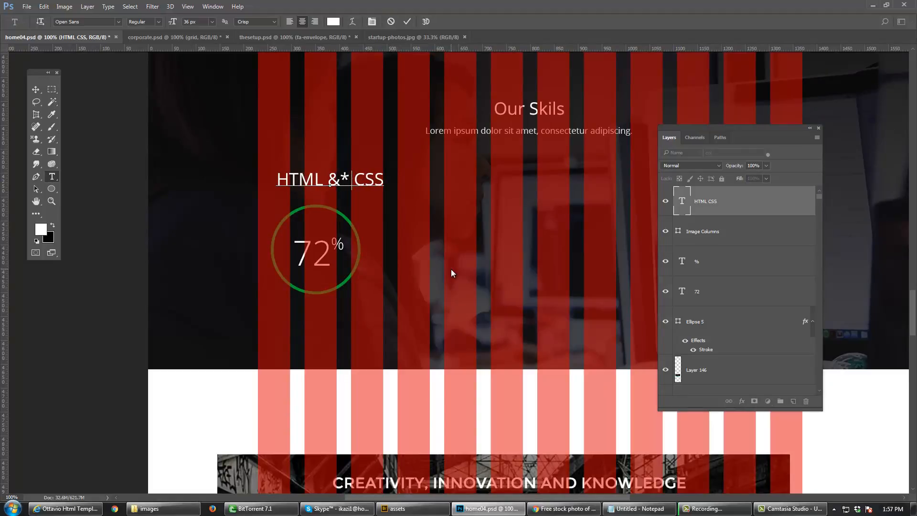
pyautogui.press('BackSpace')
pyautogui.press('BackSpace')
pyautogui.press('BackSpace')
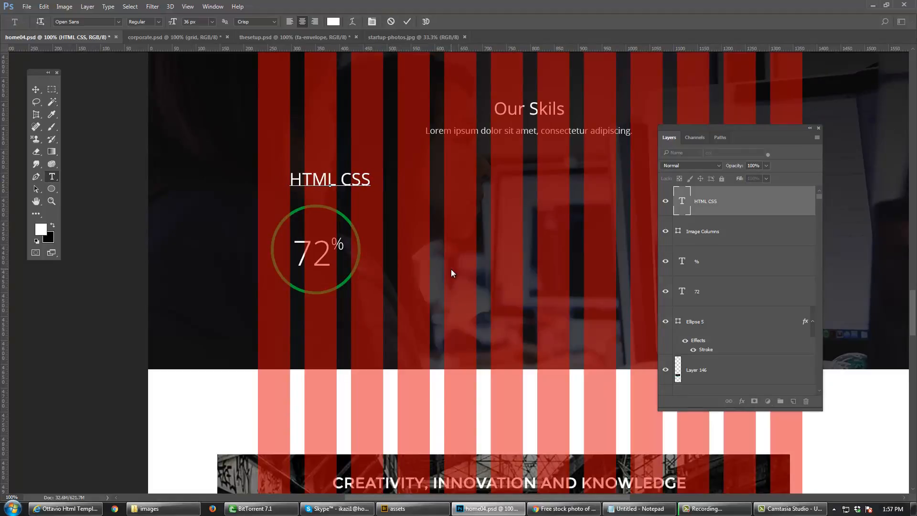
pyautogui.write('&')
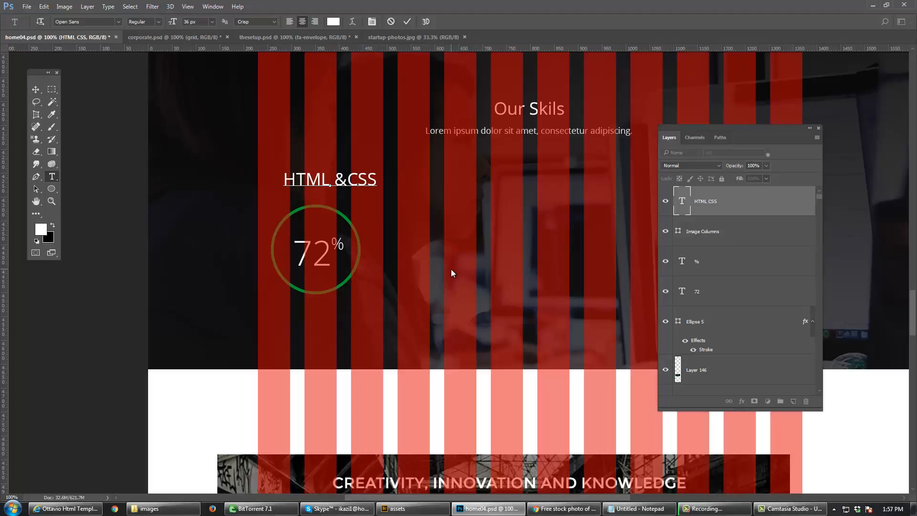
# Step: Set the font size of the HTML & CSS label to 30 px
pyautogui.hotkey('ctrl', 'a')
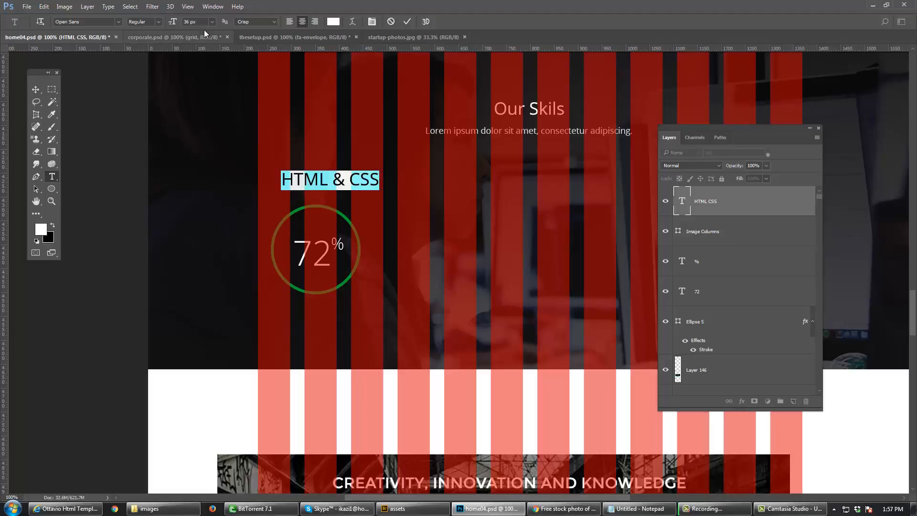
pyautogui.write('30')
pyautogui.press('Return')
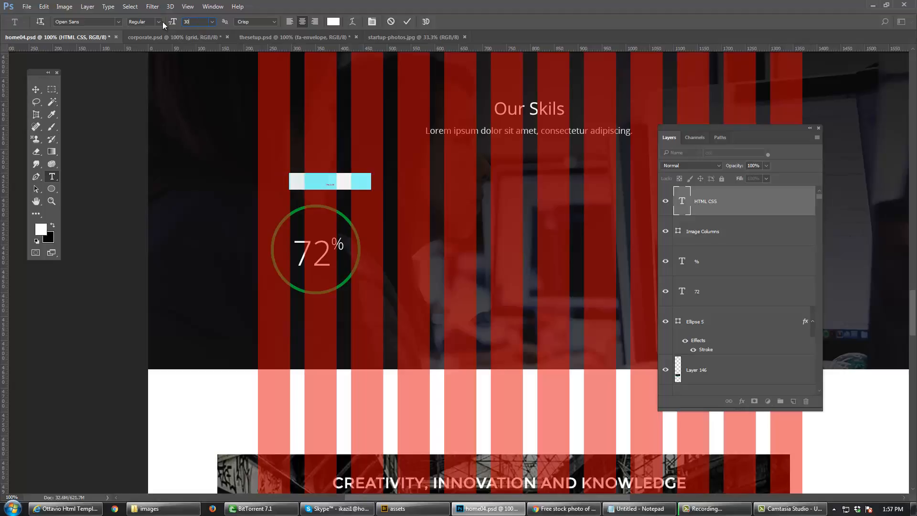
pyautogui.hotkey('ctrl', 'Return')
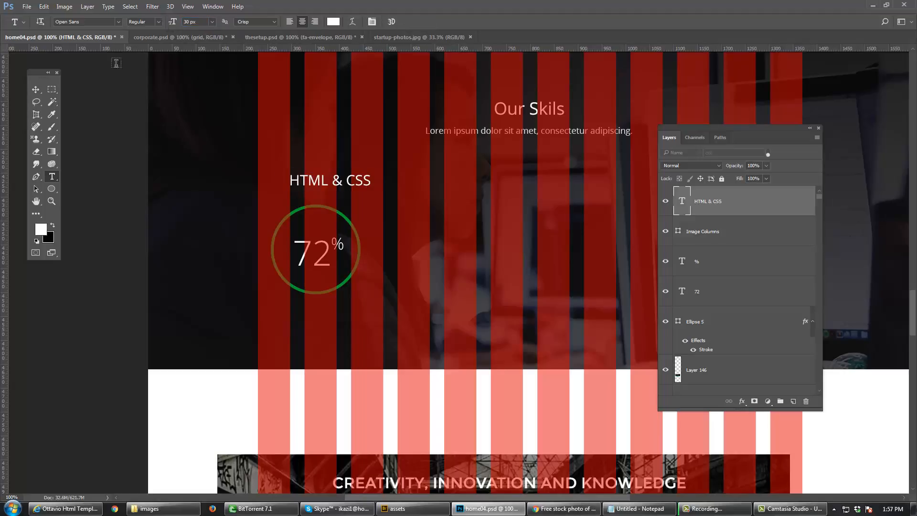
pyautogui.click(36, 89)
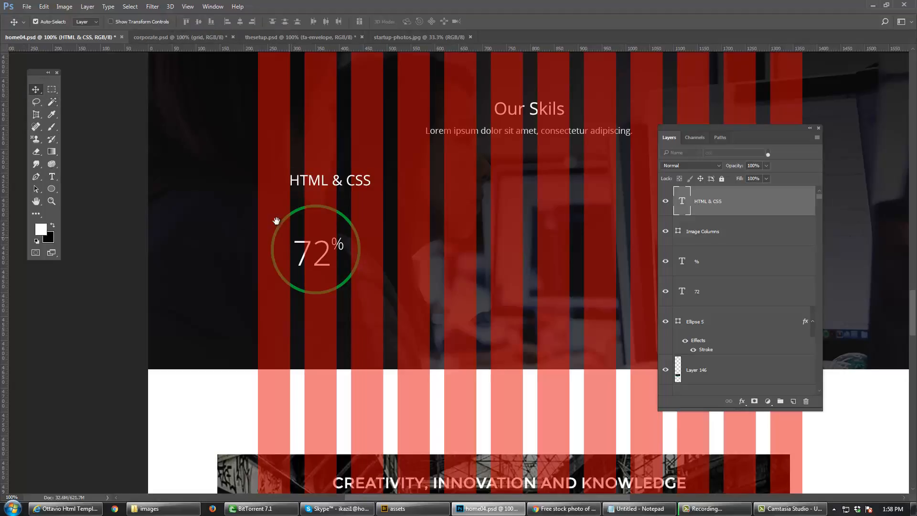
# Step: Set the font size of the HTML & CSS label to 26 px
pyautogui.moveTo(277, 221); pyautogui.dragTo(234, 191)
pyautogui.press('t')
pyautogui.click(298, 143)
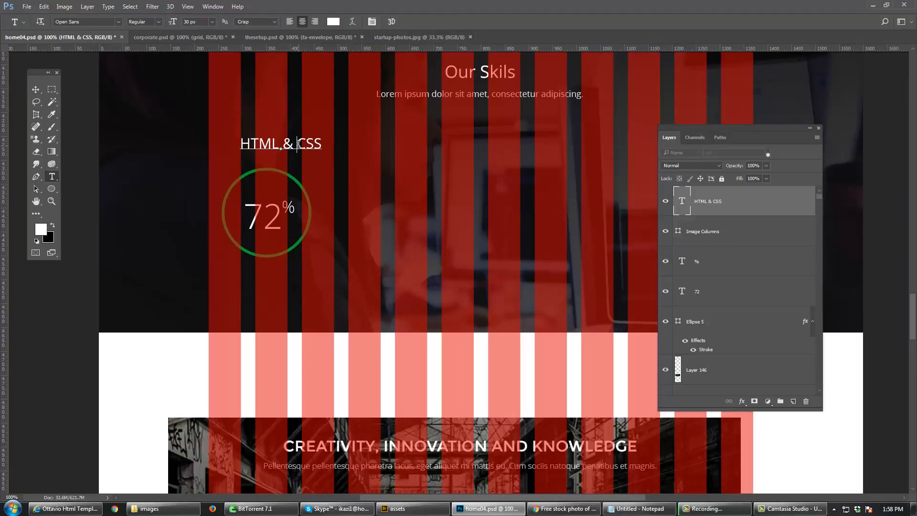
pyautogui.hotkey('ctrl', 'a')
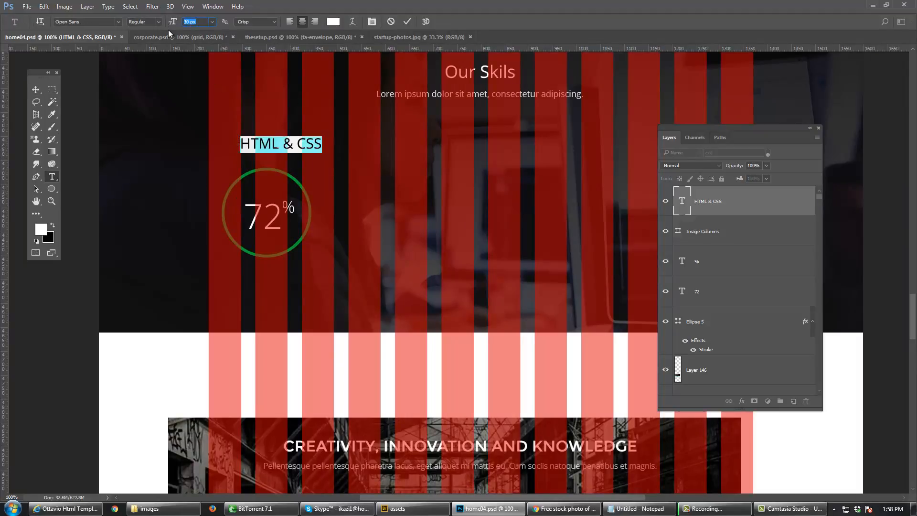
pyautogui.write('26')
pyautogui.press('Return')
pyautogui.hotkey('ctrl', 'Return')
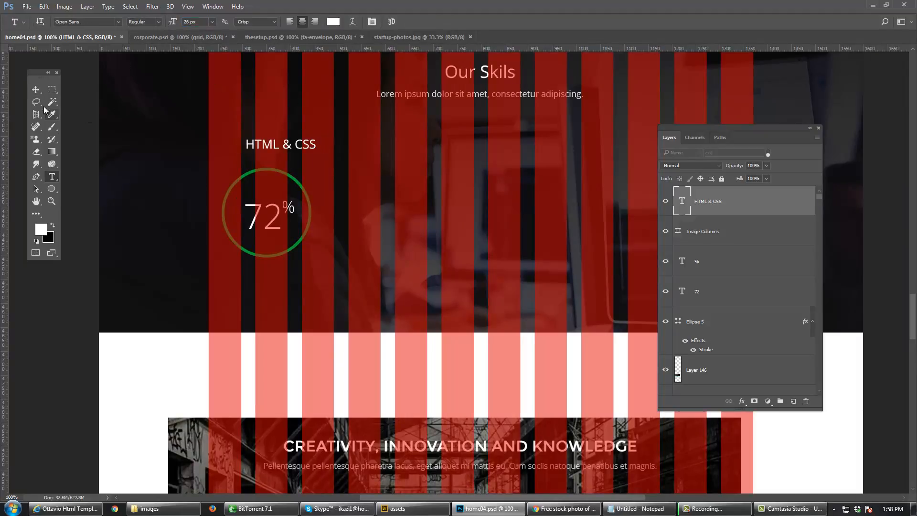
# Step: Move the HTML & CSS label from above the green circle to just below it
pyautogui.click(37, 90)
pyautogui.moveTo(268, 172); pyautogui.dragTo(262, 311)
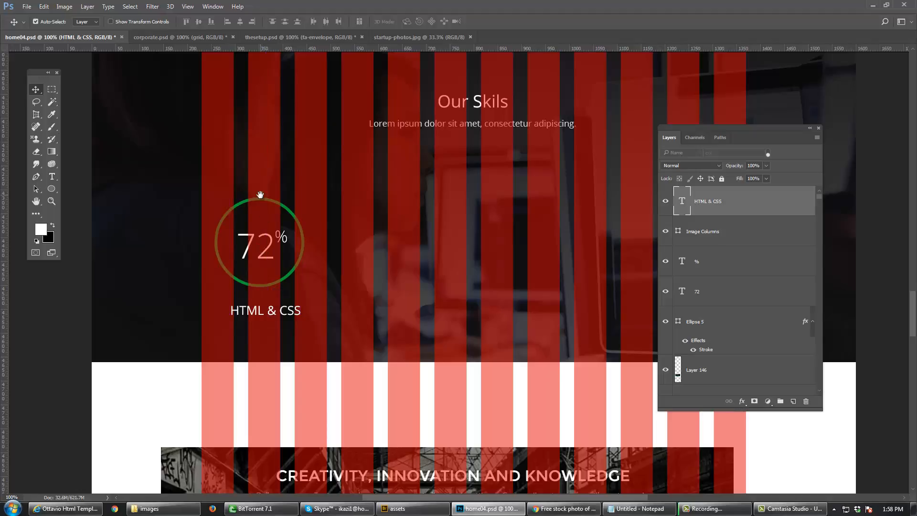
pyautogui.moveTo(260, 197); pyautogui.dragTo(268, 224)
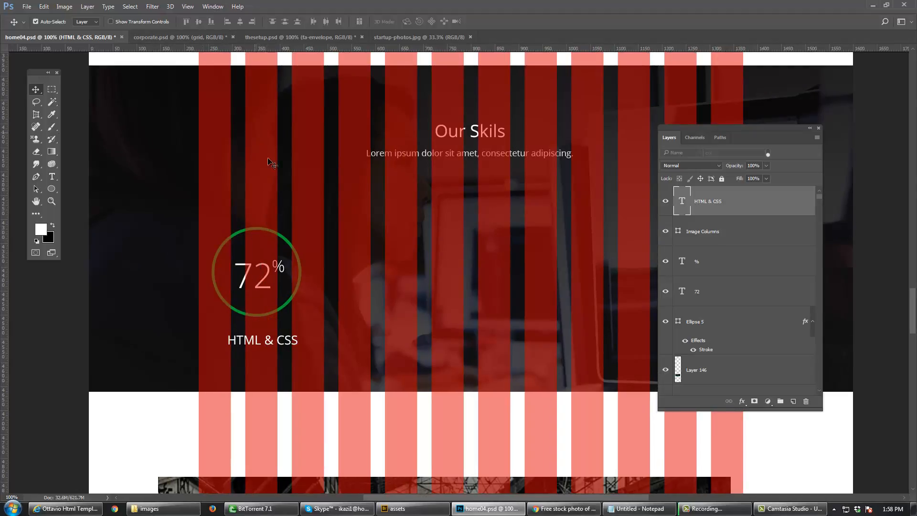
# Step: Add a new empty layer directly above the darkened photo layer of the Our Skils section
pyautogui.click(152, 204)
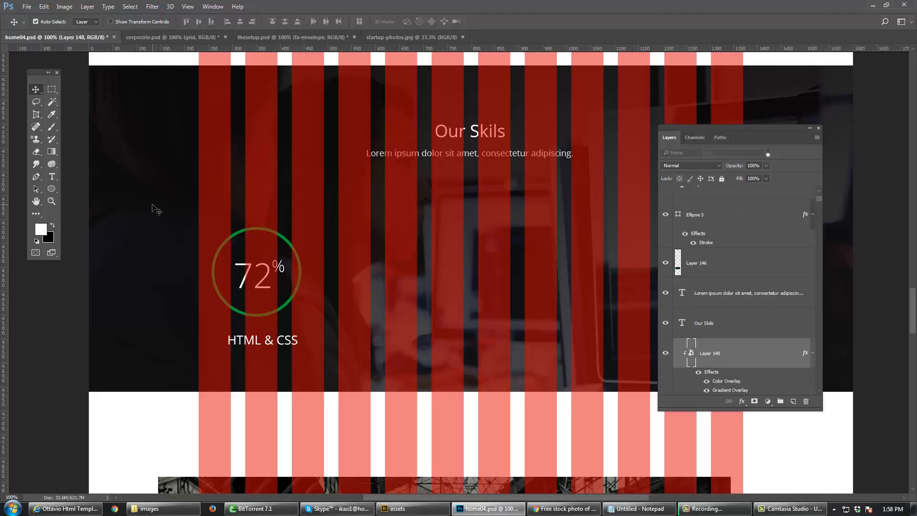
pyautogui.hotkey('ctrl', 'shift', 'n')
pyautogui.press('Return')
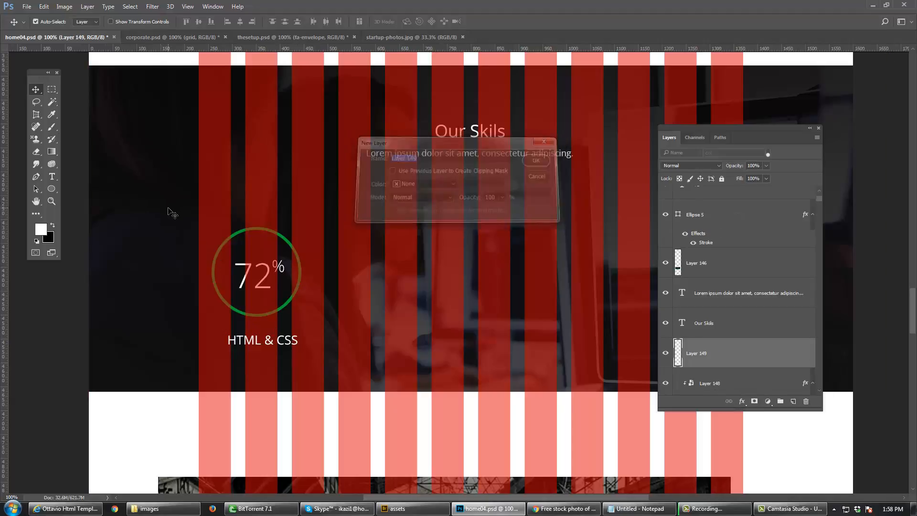
# Step: Start a point text on the dark photo to the upper left of the circle and set its font to GLYPHICONS Halflings
pyautogui.press('t')
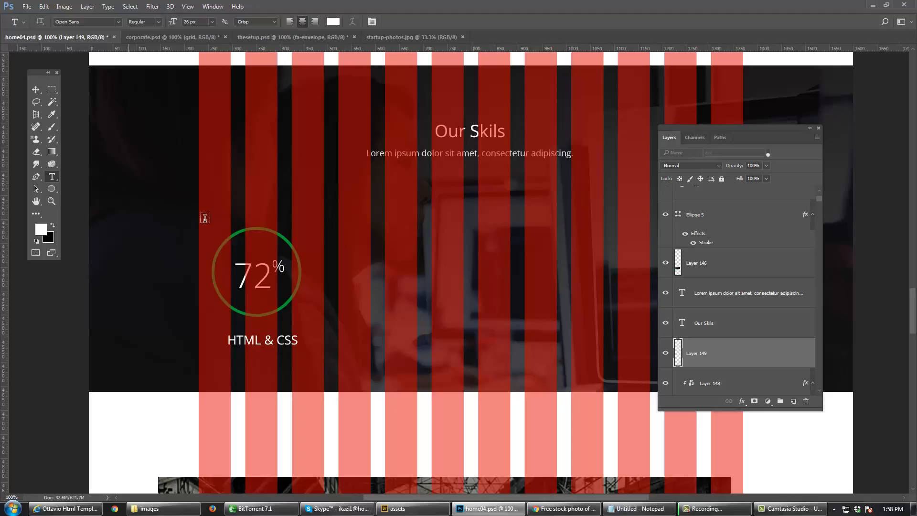
pyautogui.click(129, 183)
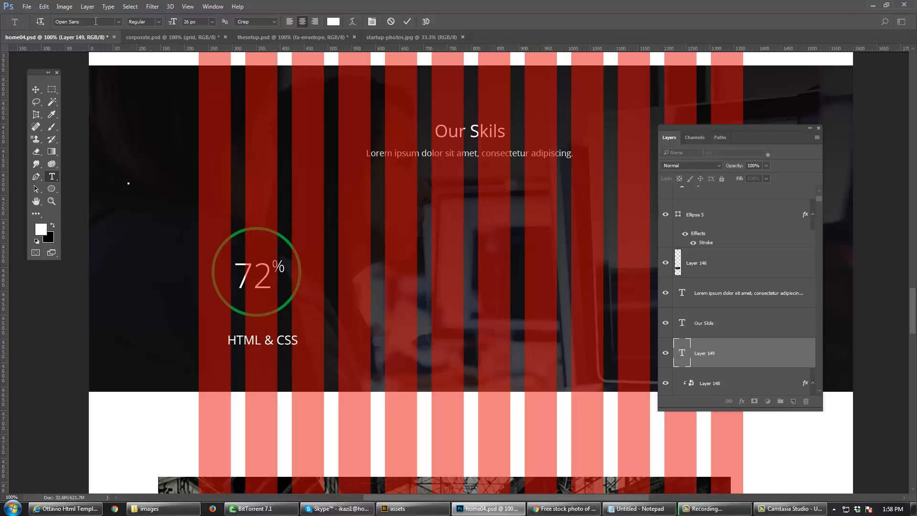
pyautogui.click(96, 22)
pyautogui.write('gl')
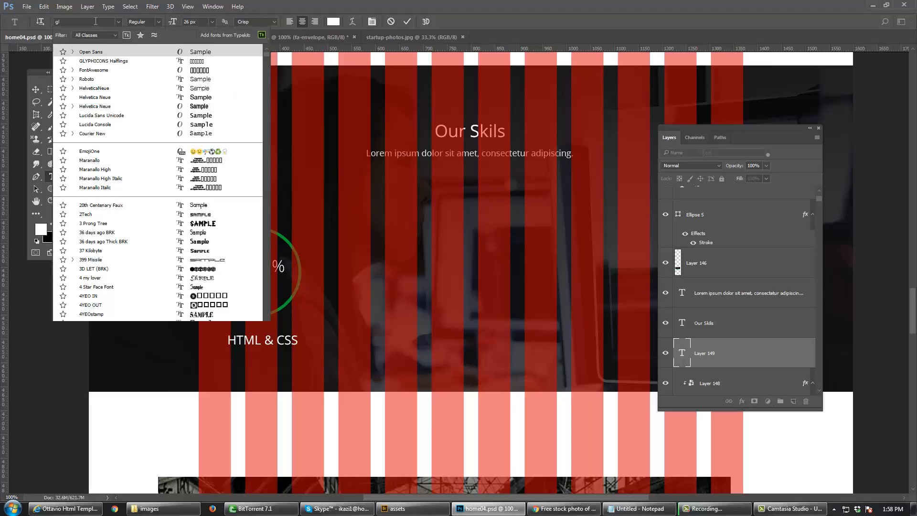
pyautogui.write('y')
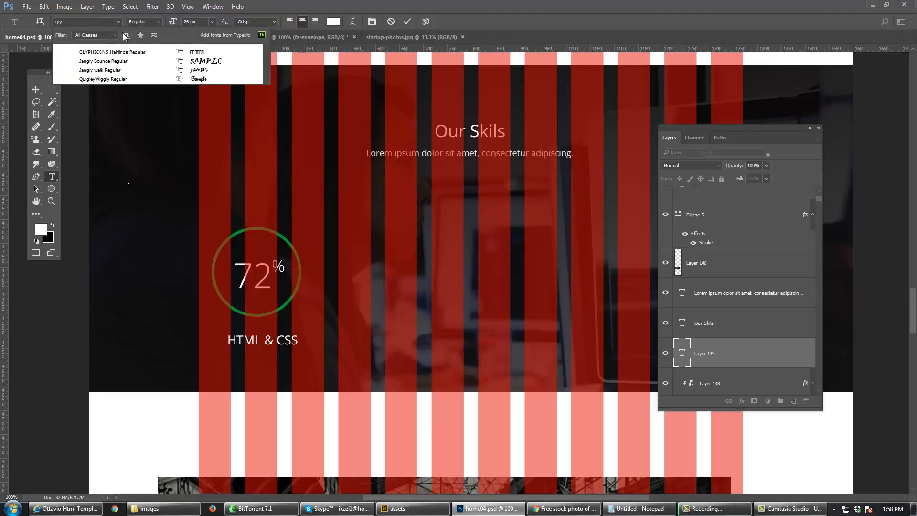
pyautogui.click(196, 54)
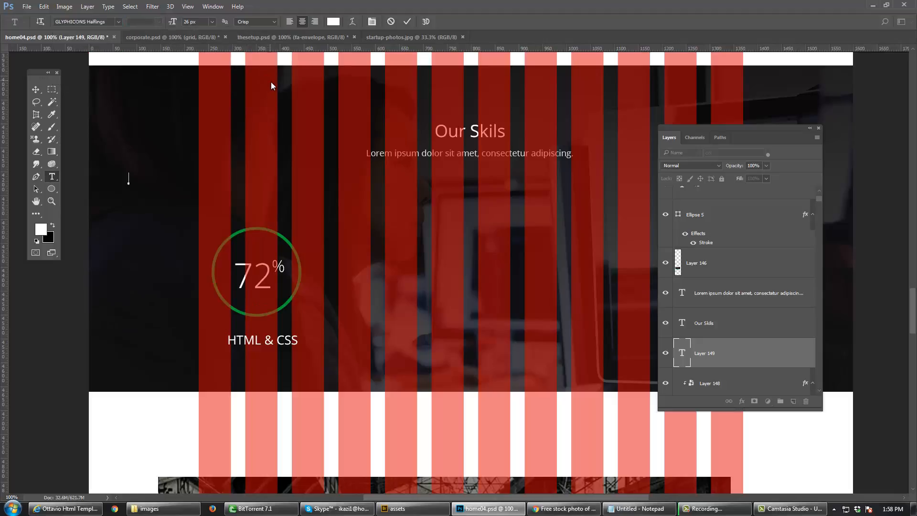
# Step: Display the glyphs of the GLYPHICONS Halflings font and place them clear of the layer list
pyautogui.click(206, 7)
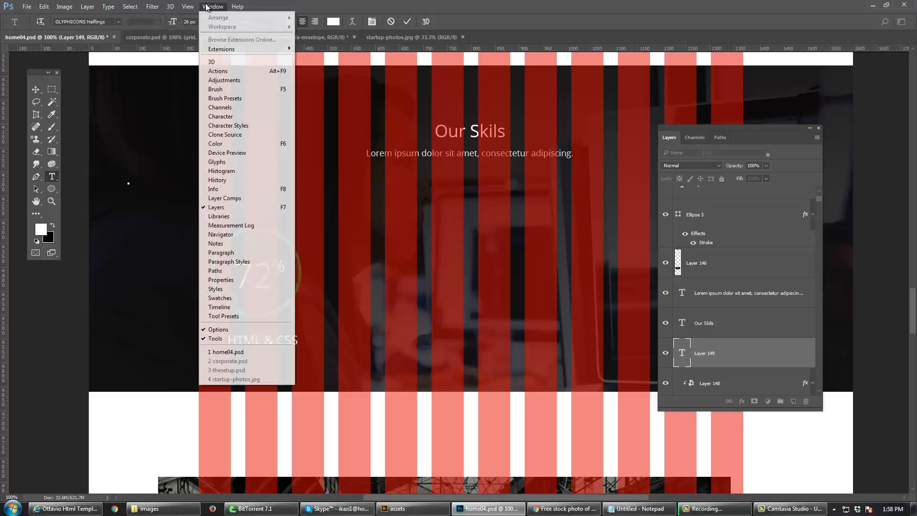
pyautogui.click(248, 163)
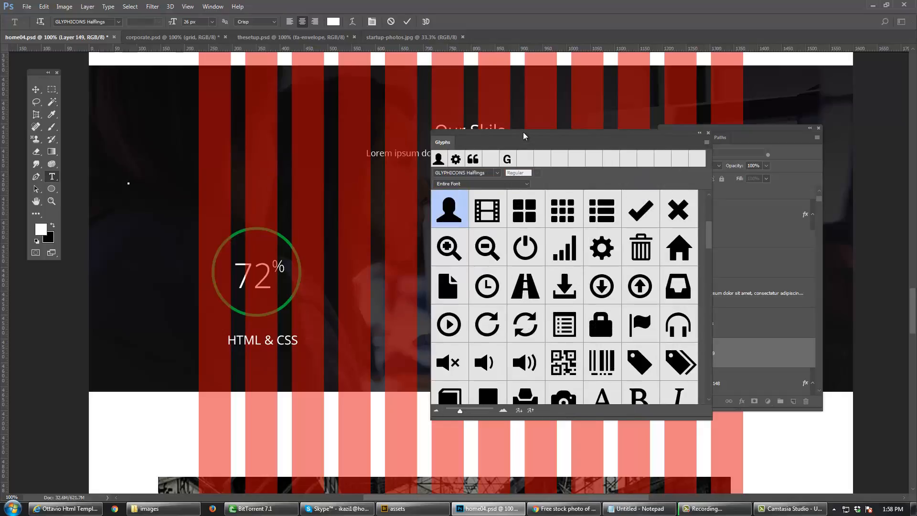
pyautogui.moveTo(524, 132); pyautogui.dragTo(462, 106)
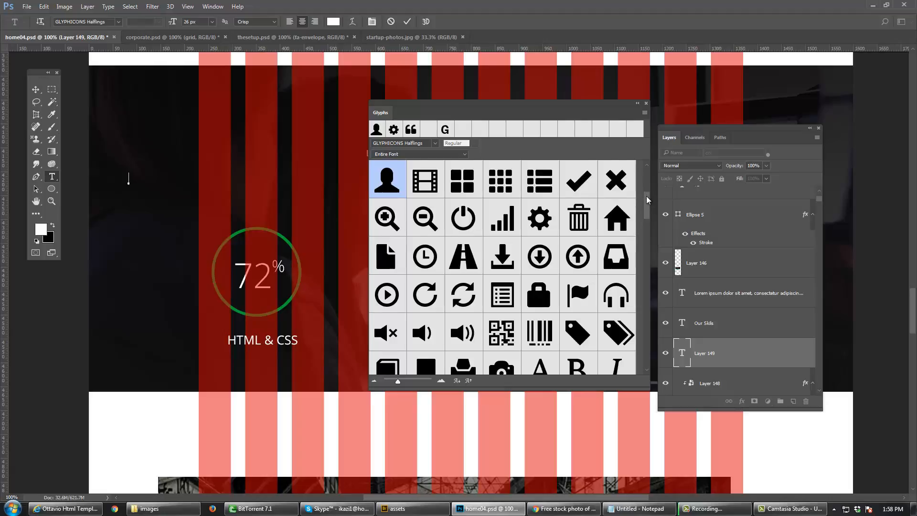
# Step: Look through the rest of the GLYPHICONS Halflings glyphs, down to the last row, for a suitable icon
pyautogui.moveTo(647, 196)
pyautogui.mouseDown()
pyautogui.moveTo(649, 168)
pyautogui.moveTo(637, 267)
pyautogui.mouseUp()
pyautogui.scroll(-5, 636, 273)
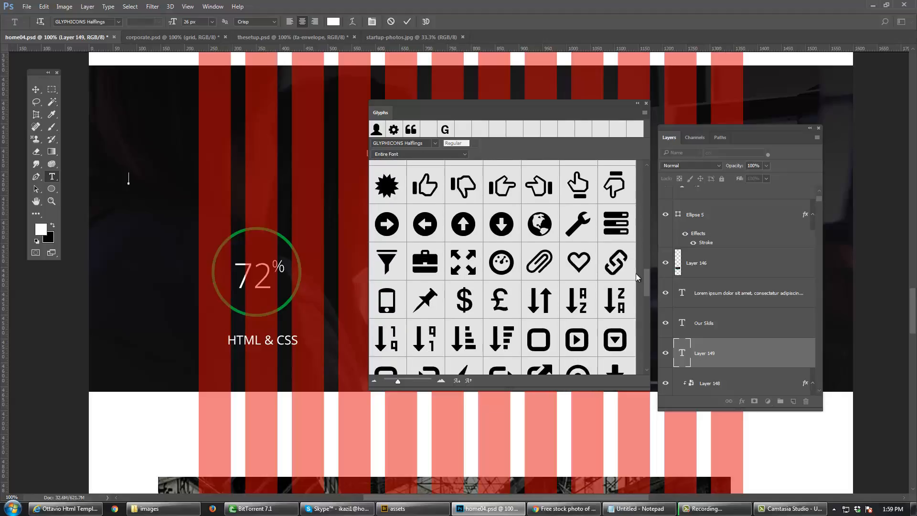
pyautogui.scroll(-5, 637, 286)
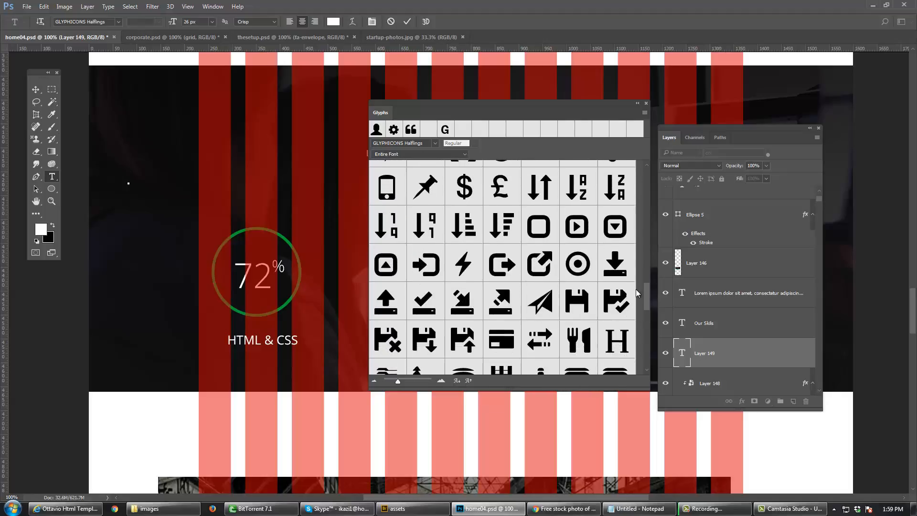
pyautogui.scroll(-5, 636, 306)
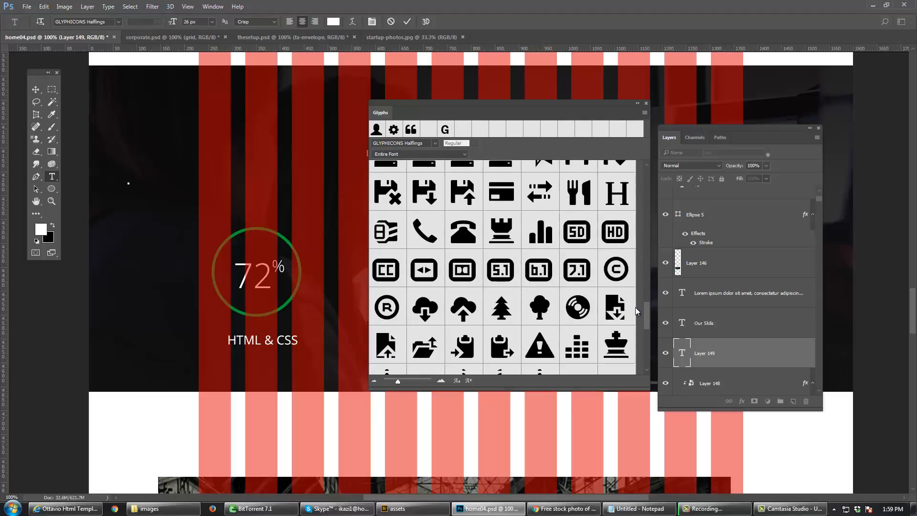
pyautogui.scroll(-4, 637, 321)
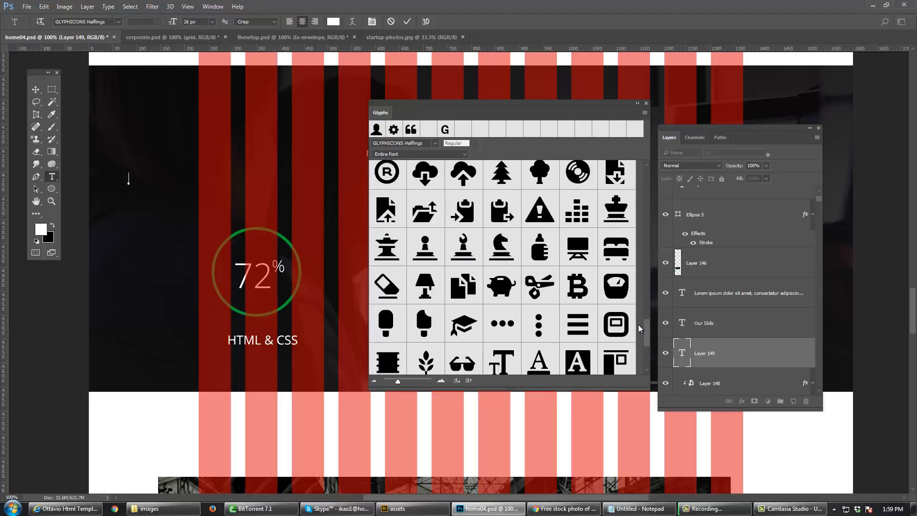
pyautogui.scroll(-2, 641, 337)
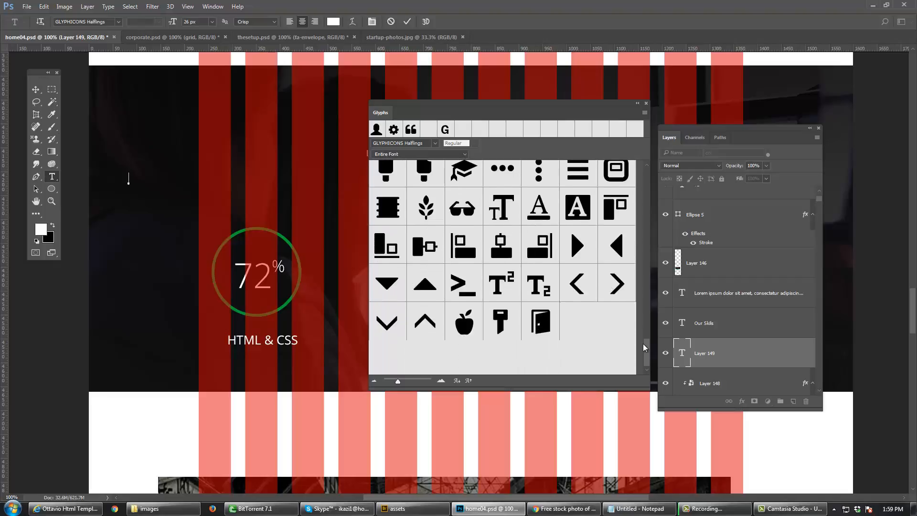
# Step: Leave the empty point text with the Move tool and put away the font's glyph overview
pyautogui.click(212, 6)
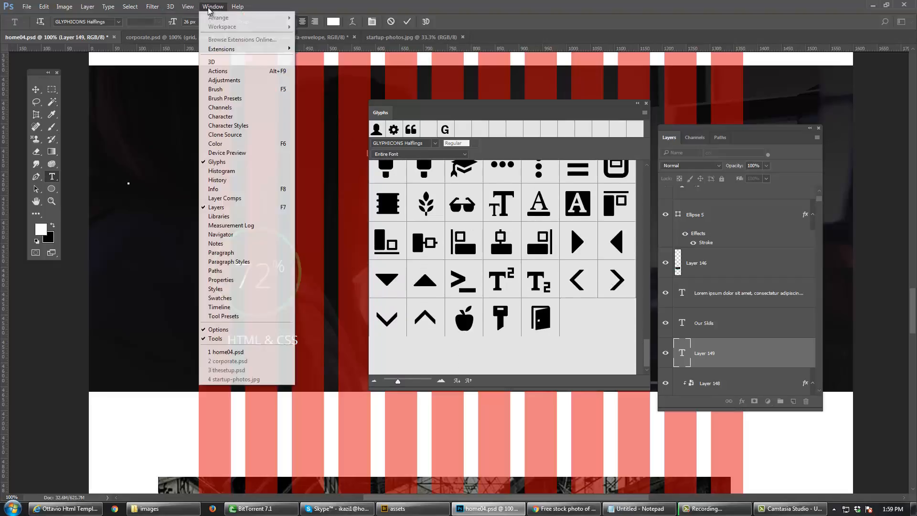
pyautogui.press('Escape')
pyautogui.click(36, 89)
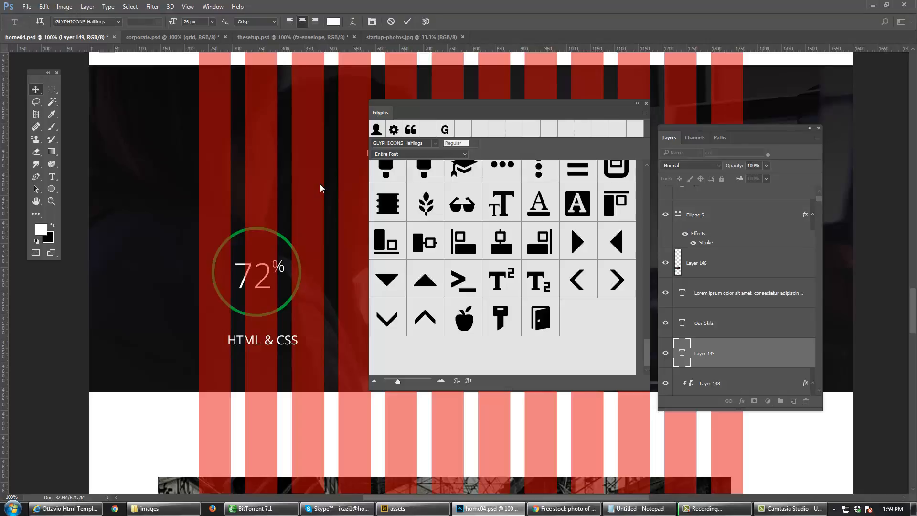
pyautogui.click(299, 187)
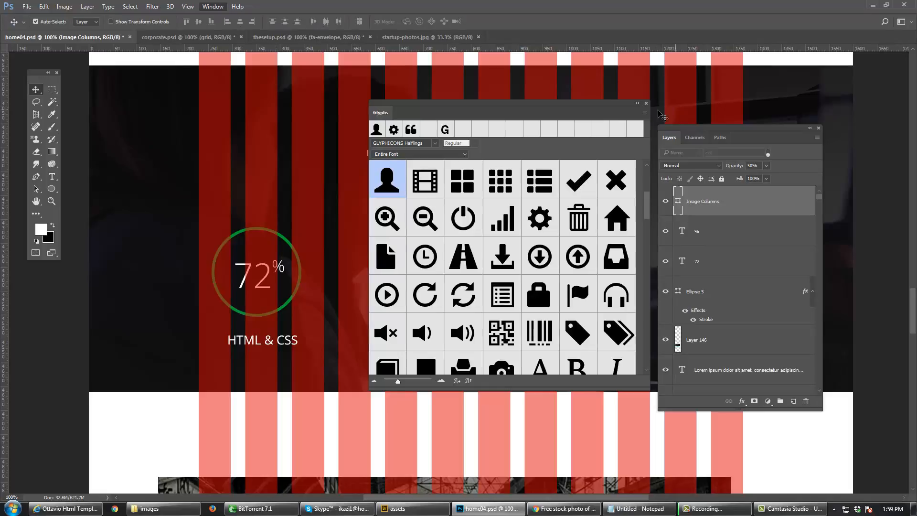
pyautogui.click(646, 104)
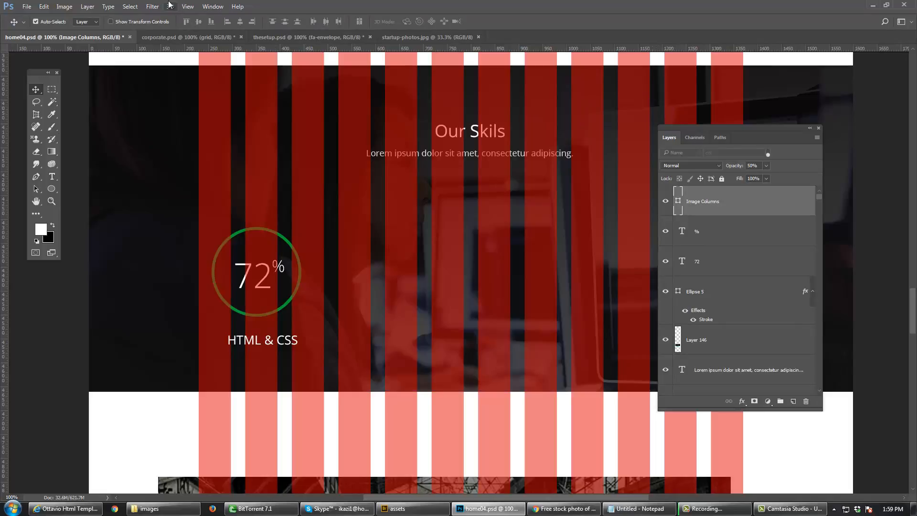
# Step: Open the FontAwesome PS extension and insert its fa-align-center icon into the page design
pyautogui.click(213, 6)
pyautogui.moveTo(251, 50)
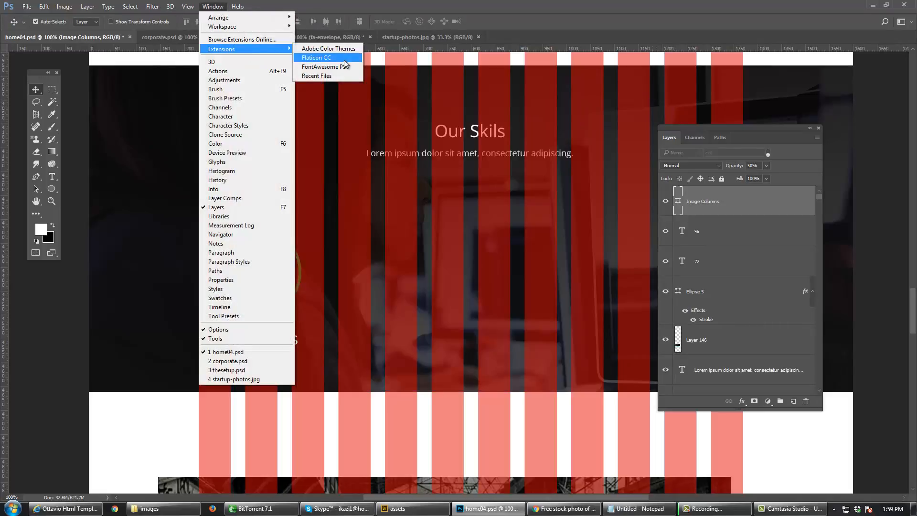
pyautogui.click(341, 68)
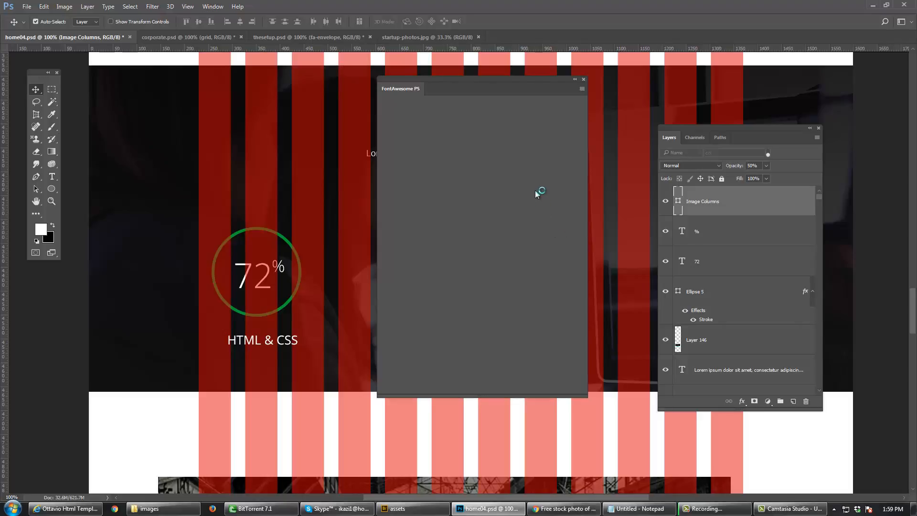
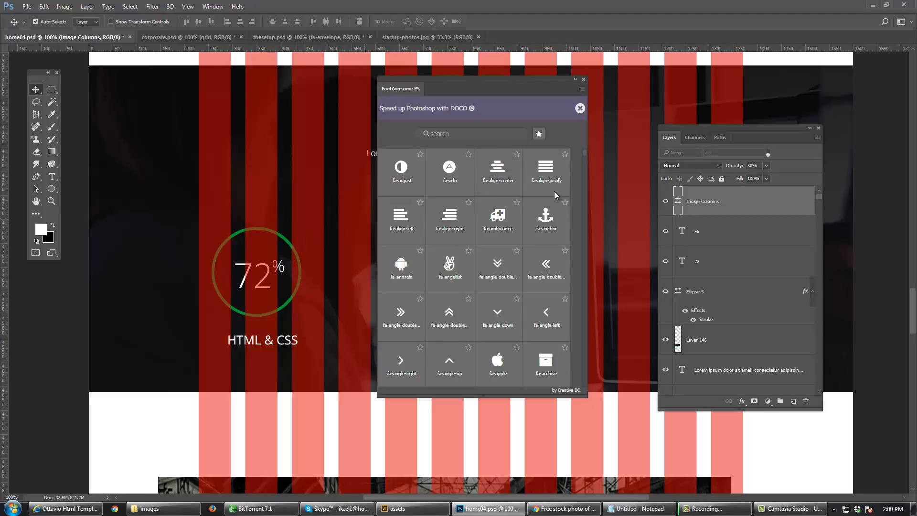
pyautogui.click(502, 177)
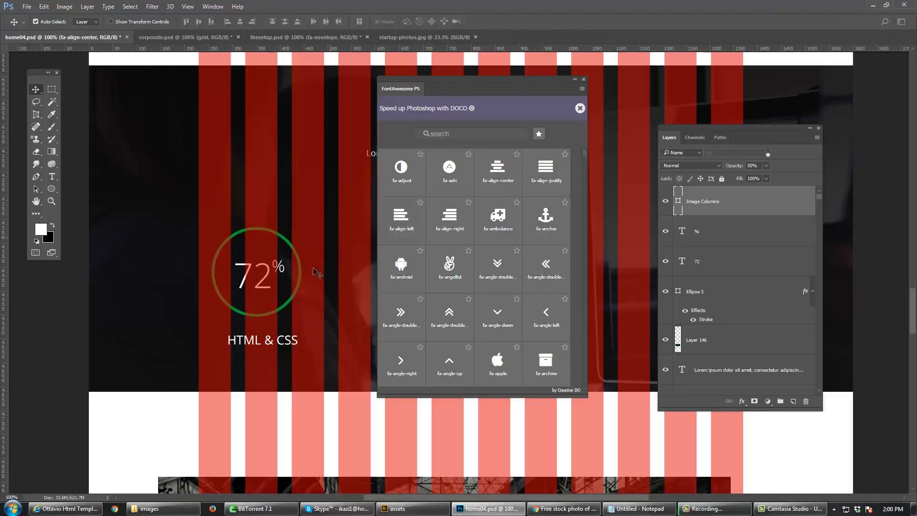
# Step: Turn off automatic layer selection and move the fa-align-center icon into the Our Skils section, just above the circle
pyautogui.click(42, 22)
pyautogui.scroll(2, 310, 225)
pyautogui.press('Tab')
pyautogui.scroll(-6, 397, 350)
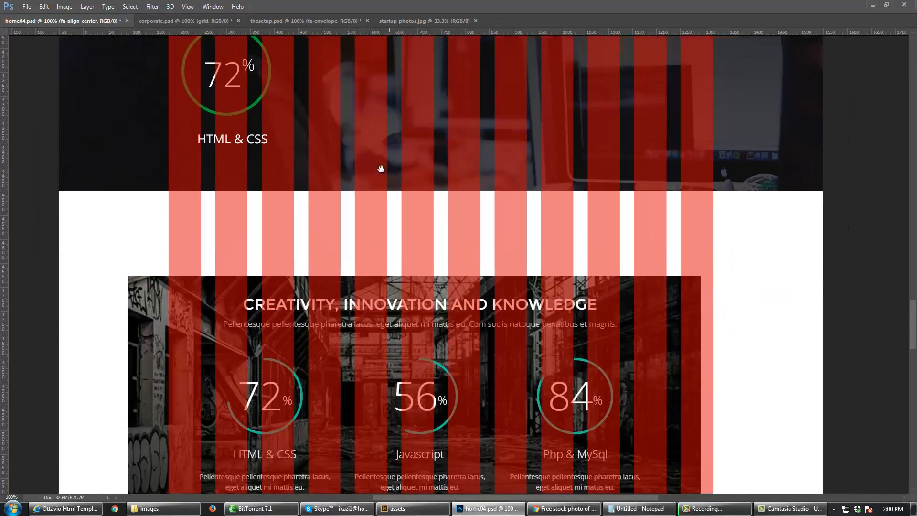
pyautogui.press('Tab')
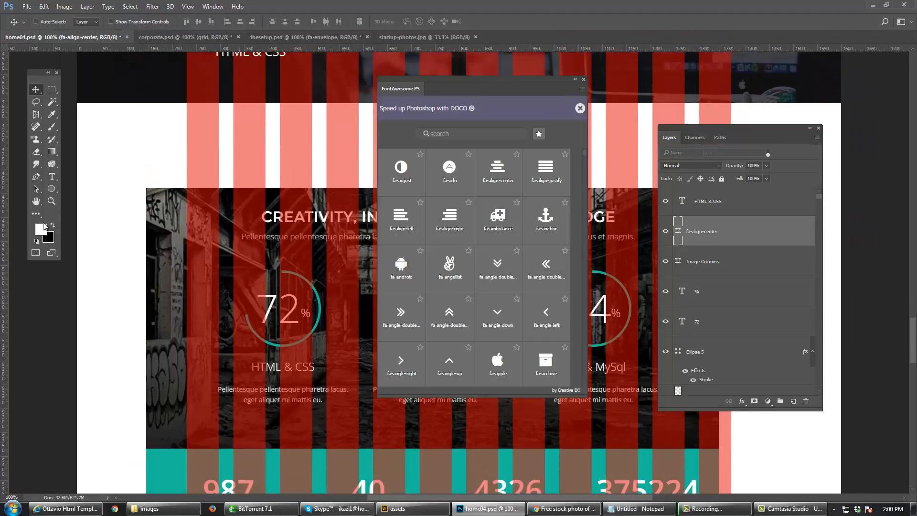
pyautogui.click(43, 203)
pyautogui.doubleClick(38, 206)
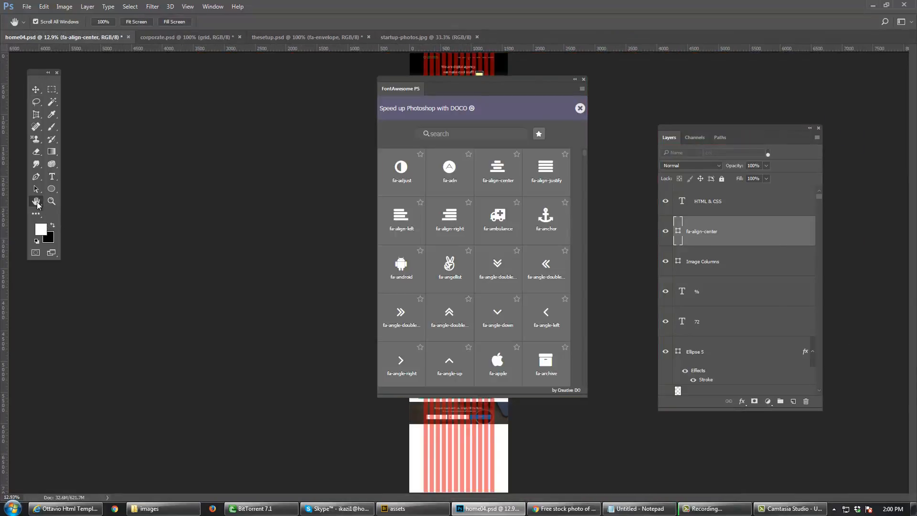
pyautogui.press('Tab')
pyautogui.hotkey('ctrl', 't')
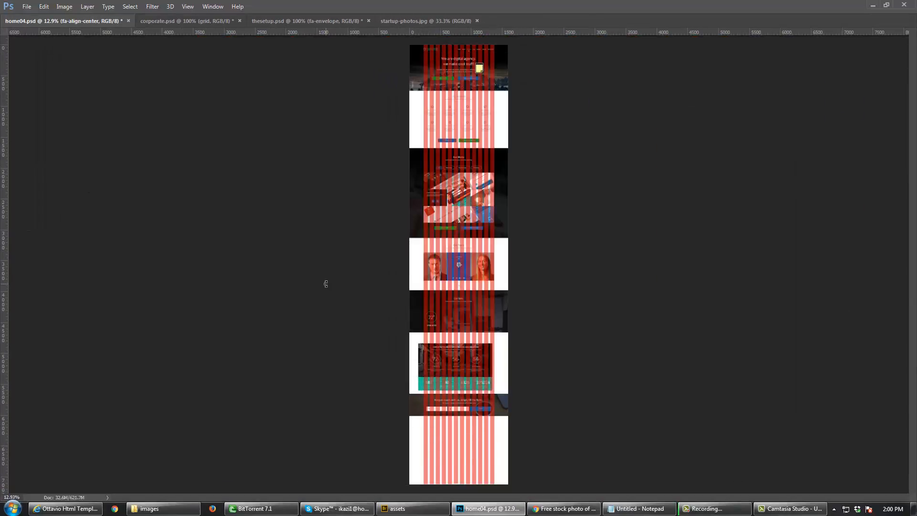
pyautogui.press('Tab')
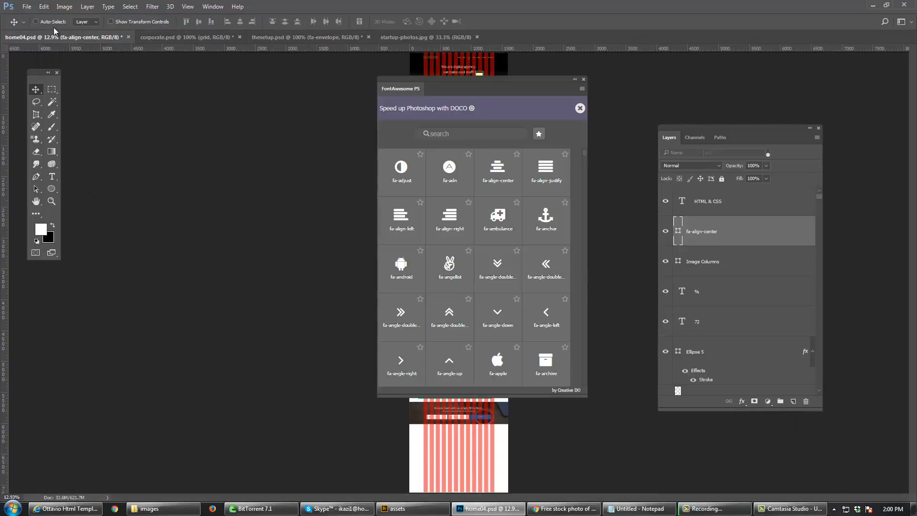
pyautogui.press('Tab')
pyautogui.moveTo(468, 319); pyautogui.dragTo(429, 317)
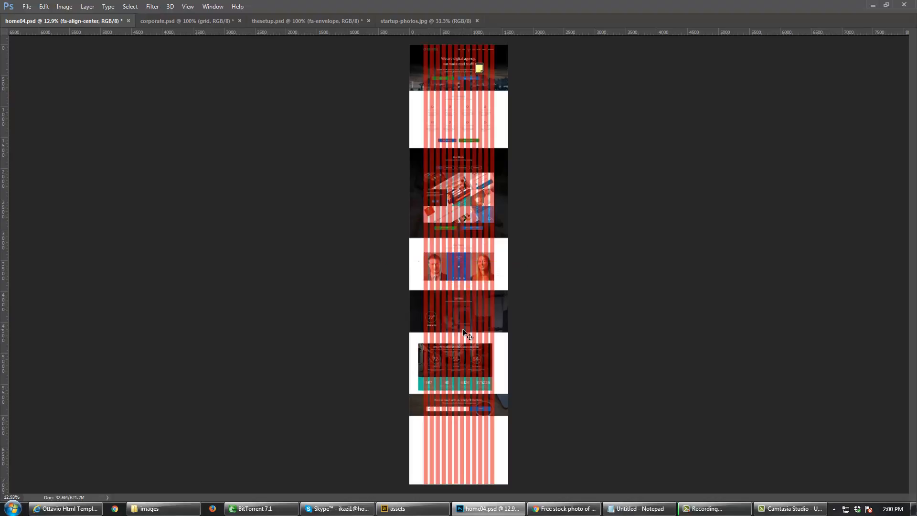
pyautogui.moveTo(417, 260); pyautogui.dragTo(431, 308)
pyautogui.press('Tab')
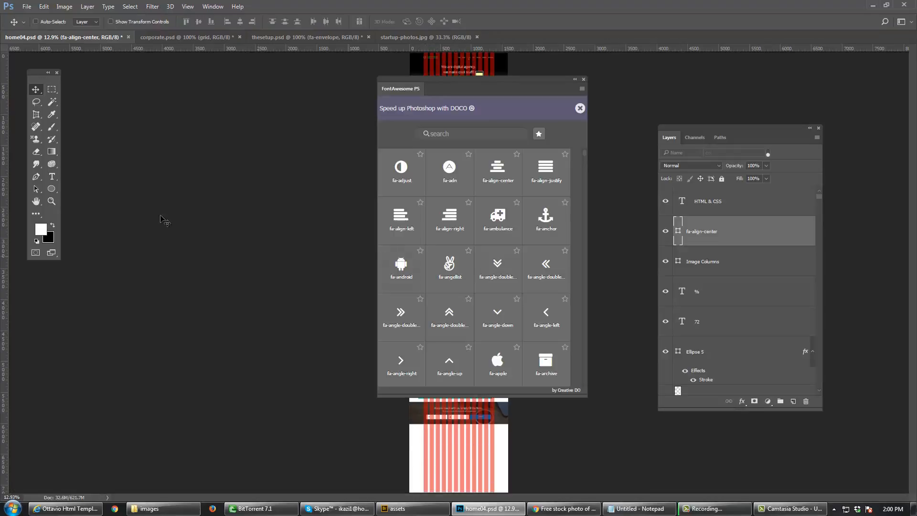
# Step: Enlarge the fa-align-center icon, place it directly above the 72% circle and fill it with white
pyautogui.doubleClick(55, 202)
pyautogui.press('Tab')
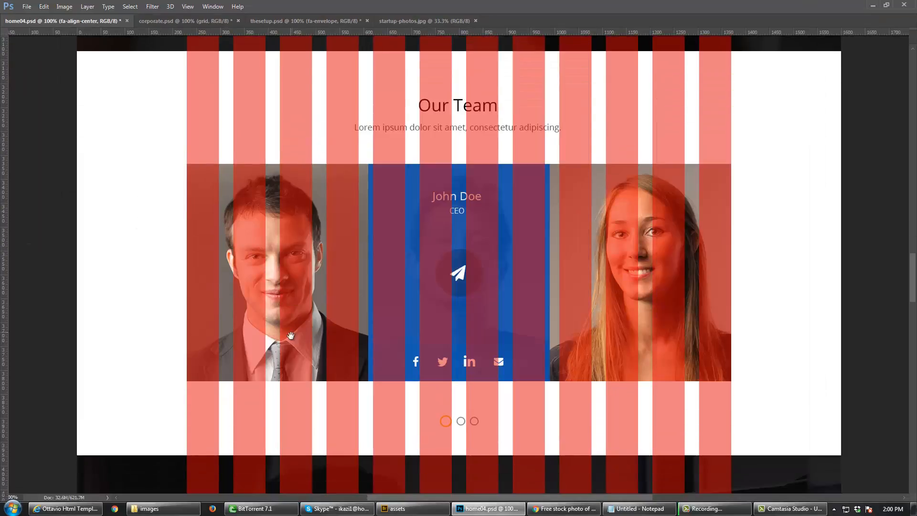
pyautogui.moveTo(291, 336); pyautogui.dragTo(313, 181)
pyautogui.moveTo(342, 353); pyautogui.dragTo(349, 256)
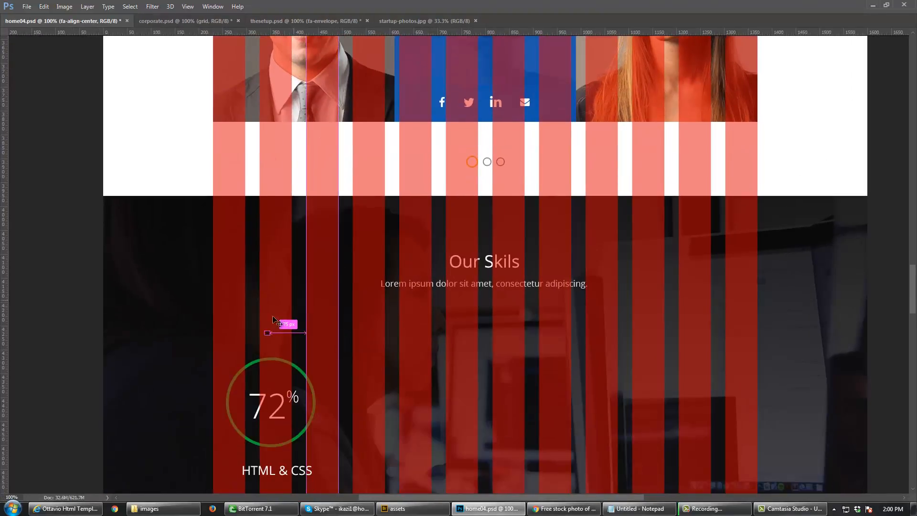
pyautogui.hotkey('ctrl', 't')
pyautogui.moveTo(270, 337); pyautogui.dragTo(325, 300)
pyautogui.press('Return')
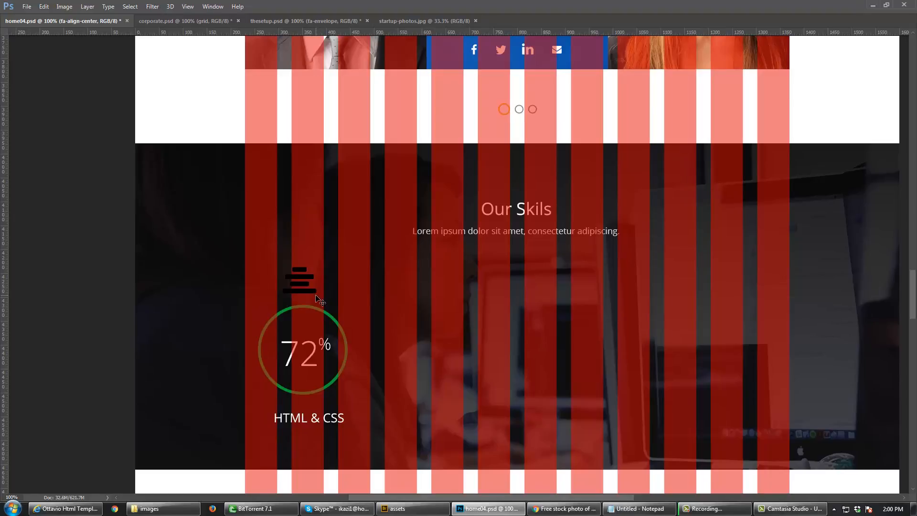
pyautogui.moveTo(313, 290); pyautogui.dragTo(316, 288)
pyautogui.hotkey('alt', 'BackSpace')
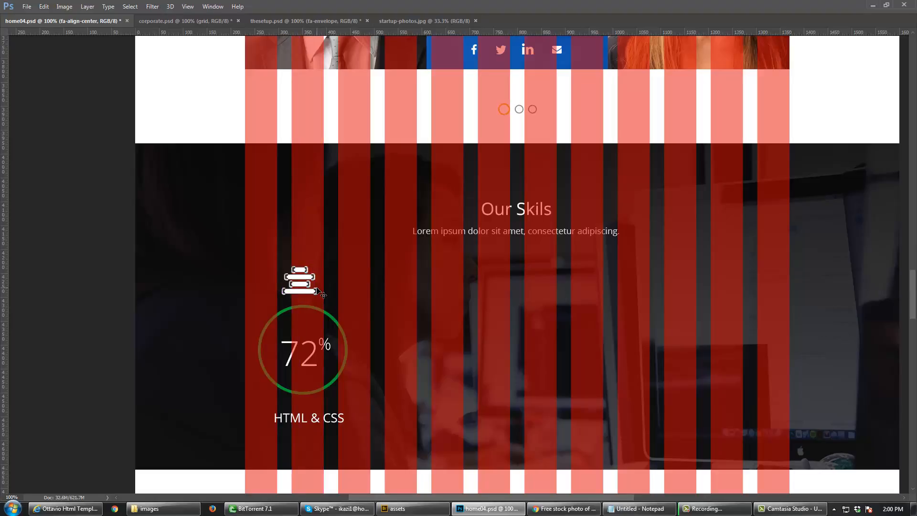
# Step: Select and hide the Image Columns layer that overlays the page with red grid columns
pyautogui.press('F7')
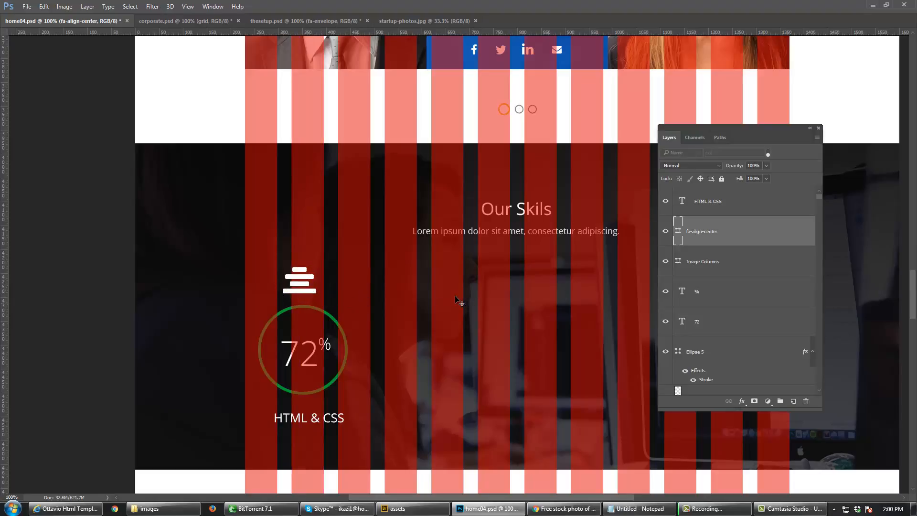
pyautogui.click(444, 326)
pyautogui.click(665, 261)
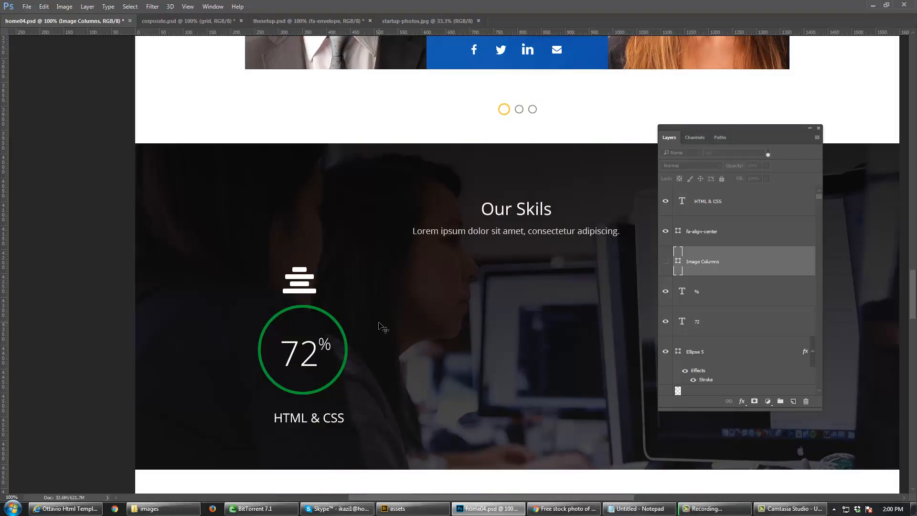
# Step: Turn automatic layer selection on, move the icon to just below the circle and lower the HTML & CSS label beneath it
pyautogui.press('Tab')
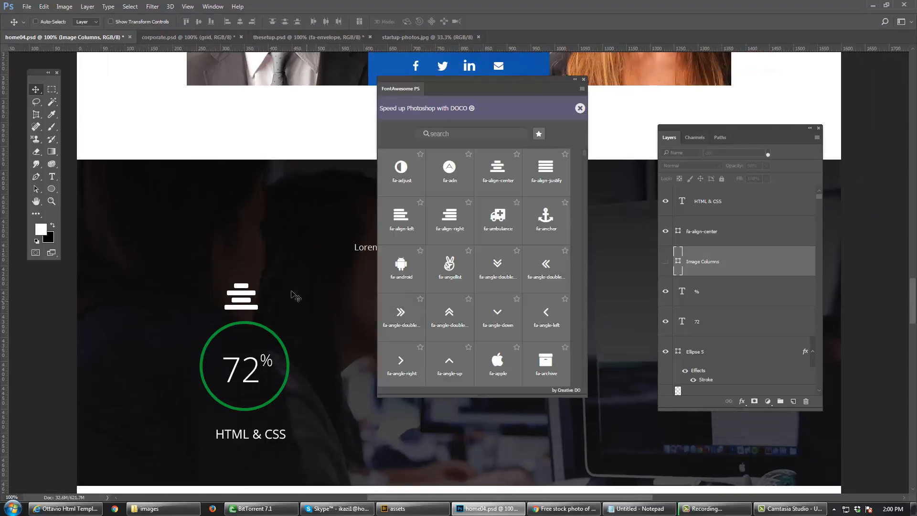
pyautogui.moveTo(281, 311); pyautogui.dragTo(280, 262)
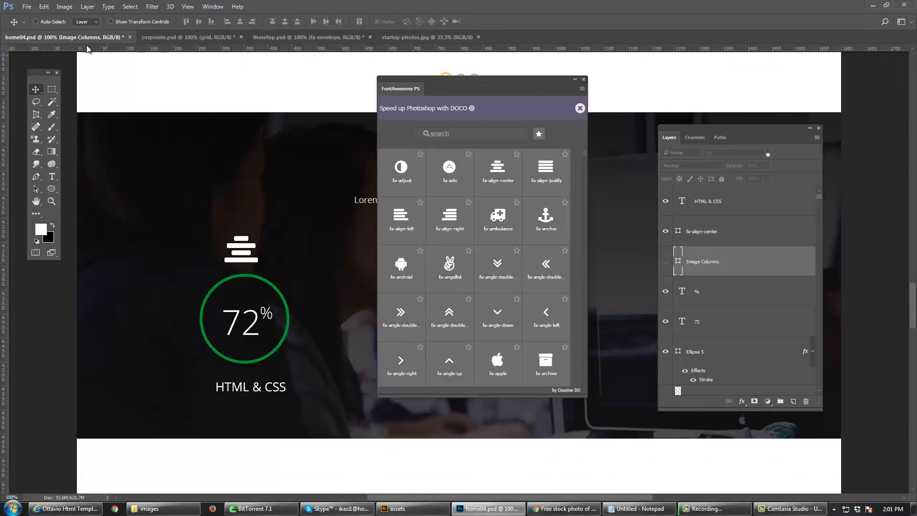
pyautogui.click(36, 21)
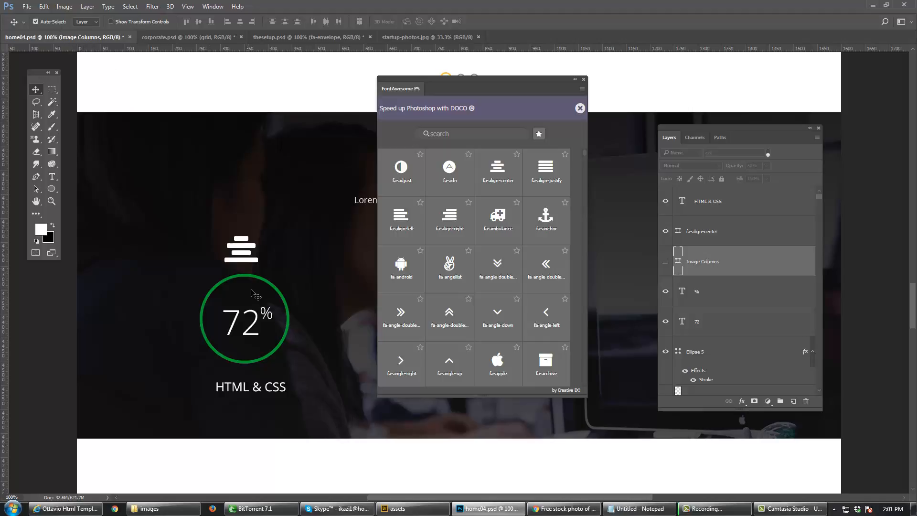
pyautogui.click(245, 264)
pyautogui.moveTo(245, 264); pyautogui.dragTo(222, 191)
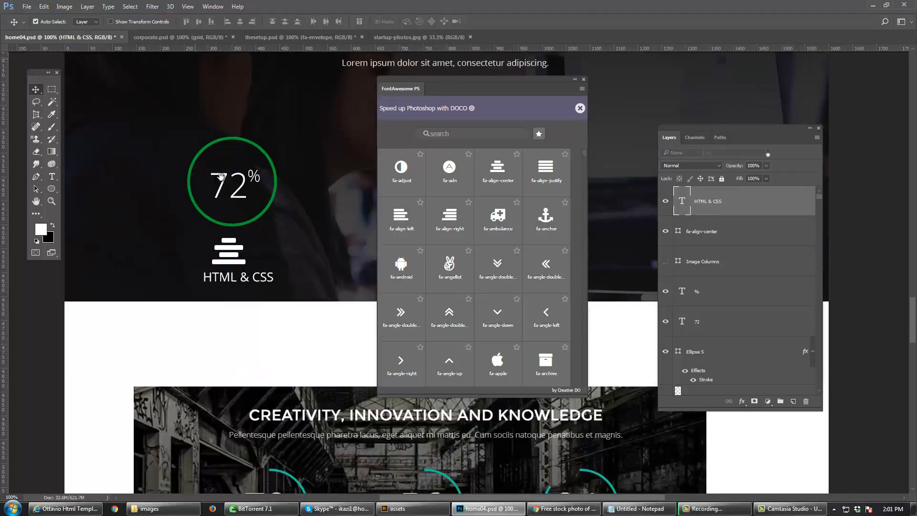
pyautogui.moveTo(251, 250); pyautogui.dragTo(252, 324)
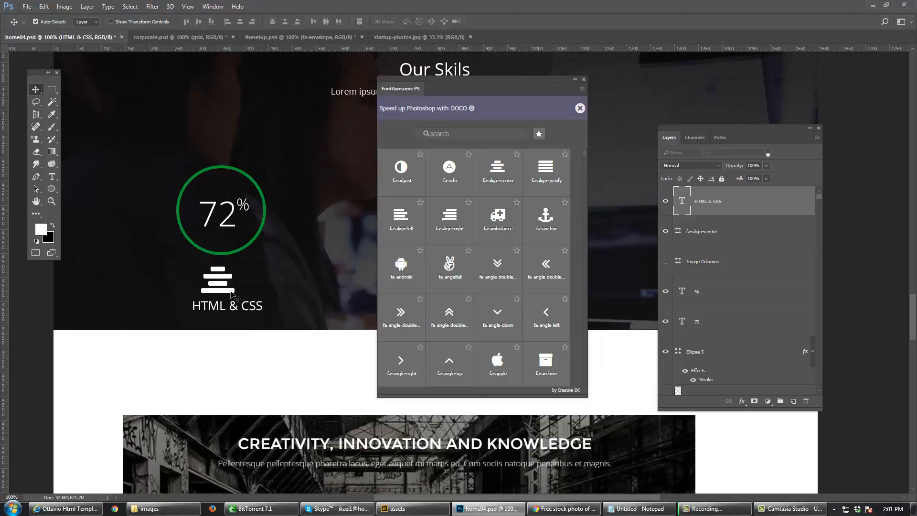
# Step: Centre the fa-align-center icon and the HTML & CSS label horizontally on the 72% circle
pyautogui.click(233, 295)
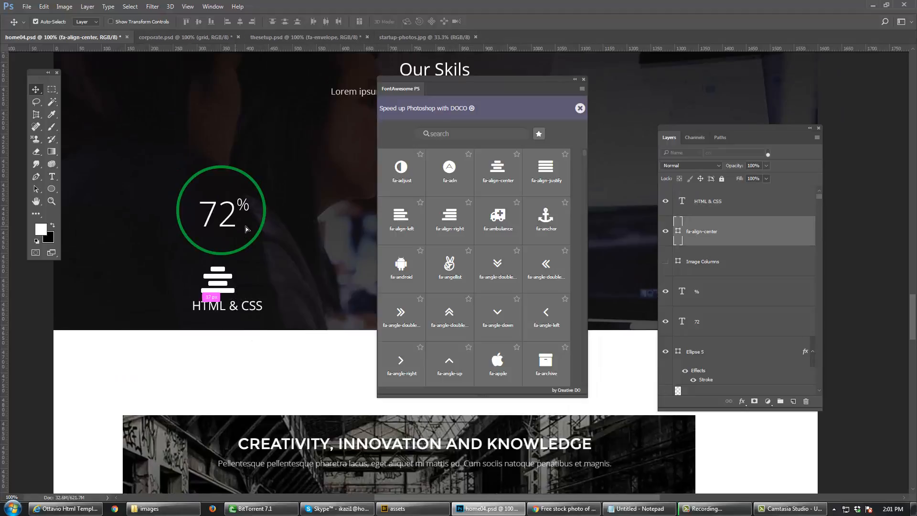
pyautogui.moveTo(246, 229); pyautogui.dragTo(245, 238)
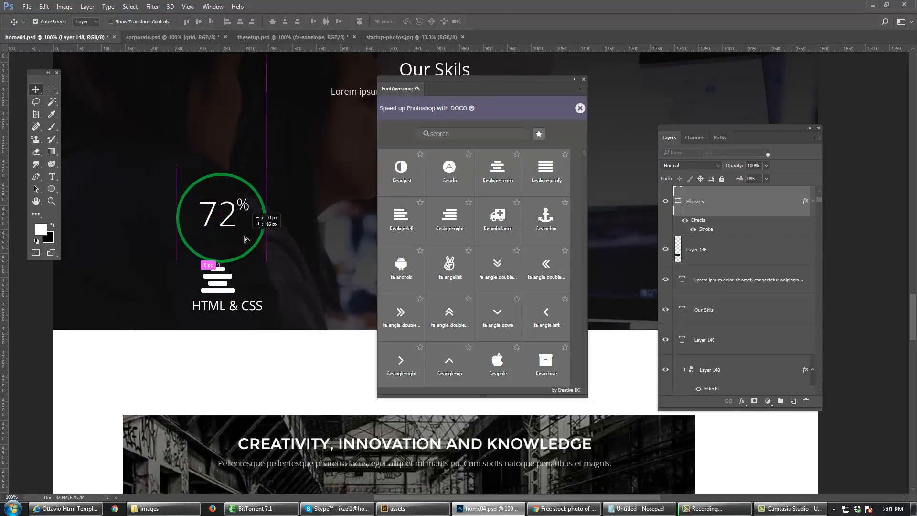
pyautogui.hotkey('ctrl', 'z')
pyautogui.keyDown('shift'); pyautogui.click(228, 284); pyautogui.keyUp('shift')
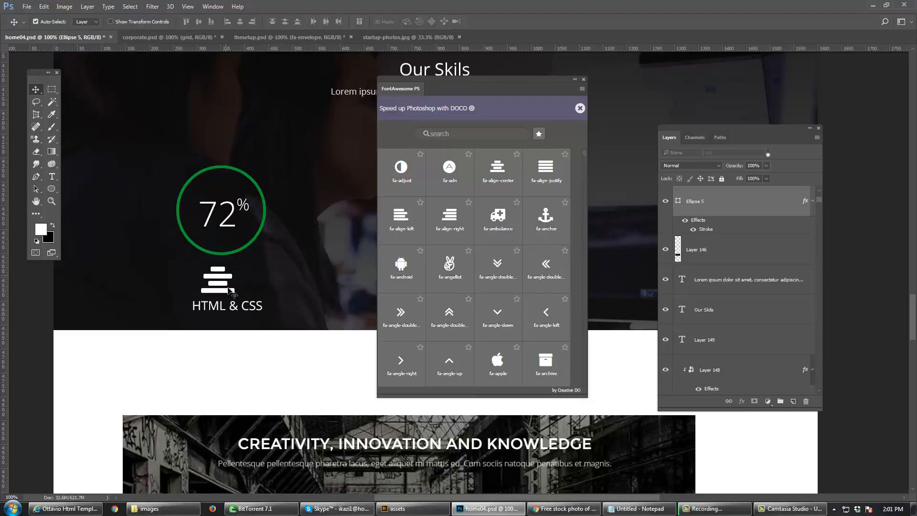
pyautogui.keyDown('shift'); pyautogui.click(248, 309); pyautogui.keyUp('shift')
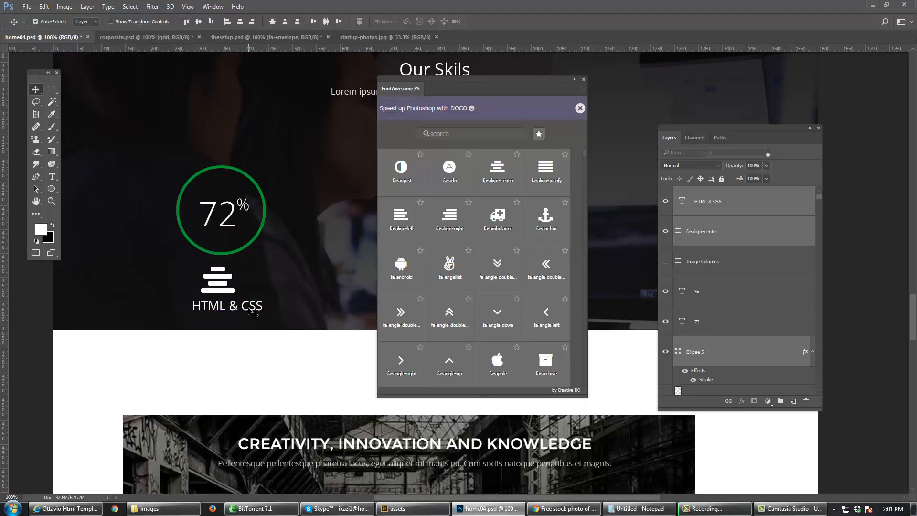
pyautogui.moveTo(249, 308); pyautogui.dragTo(261, 311)
pyautogui.hotkey('ctrl', 'z')
pyautogui.click(240, 21)
pyautogui.click(263, 279)
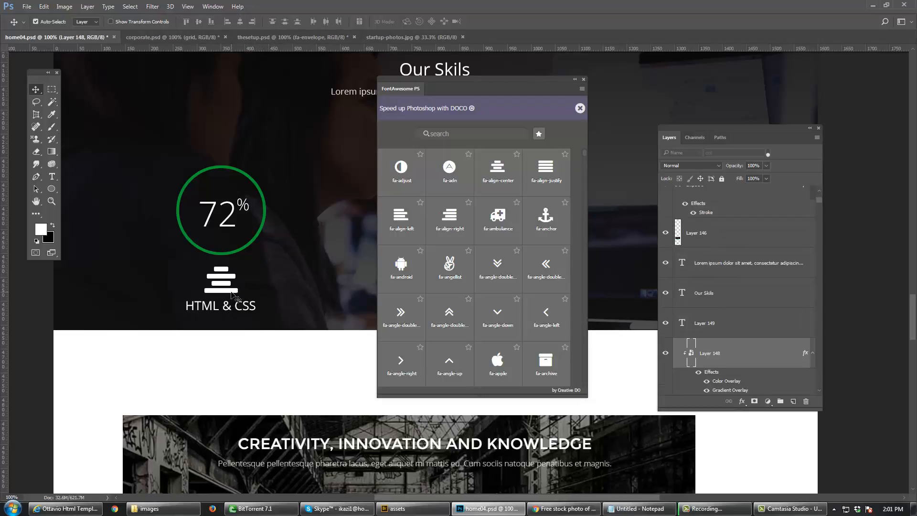
# Step: Move the fa-align-center icon above the 72% circle and place the HTML & CSS label directly beneath the icon
pyautogui.moveTo(234, 293); pyautogui.dragTo(233, 226)
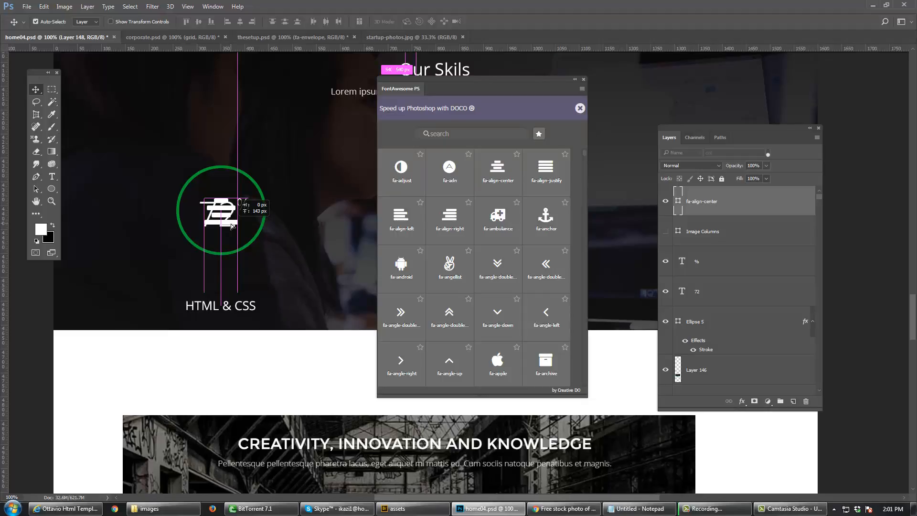
pyautogui.moveTo(233, 226); pyautogui.dragTo(233, 191)
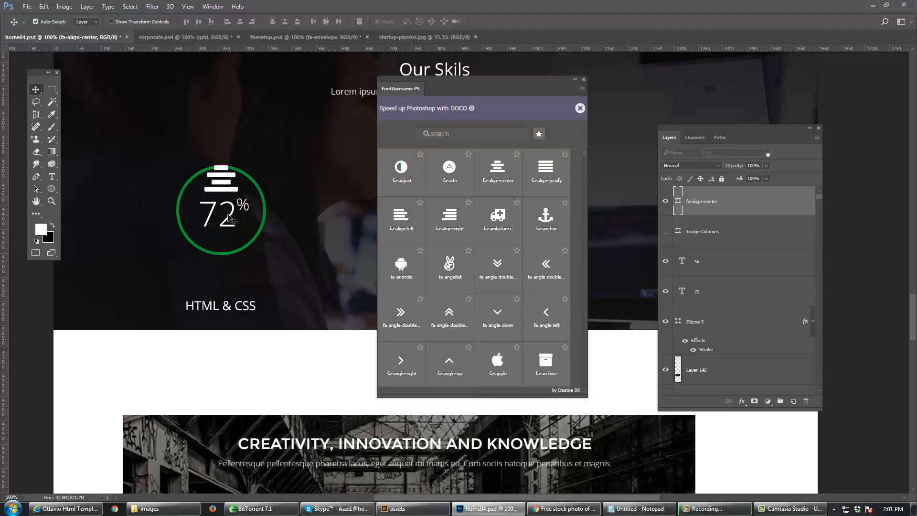
pyautogui.click(234, 218)
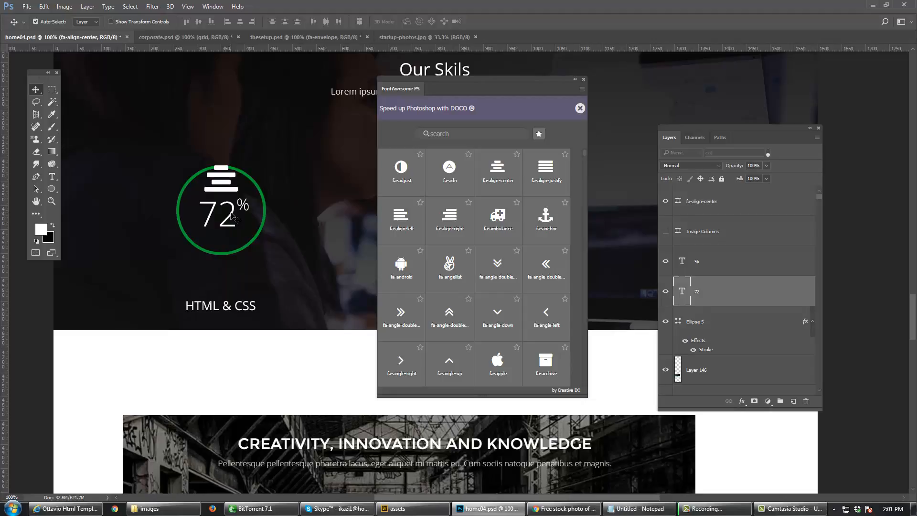
pyautogui.moveTo(230, 174); pyautogui.dragTo(228, 148)
pyautogui.moveTo(246, 313); pyautogui.dragTo(246, 170)
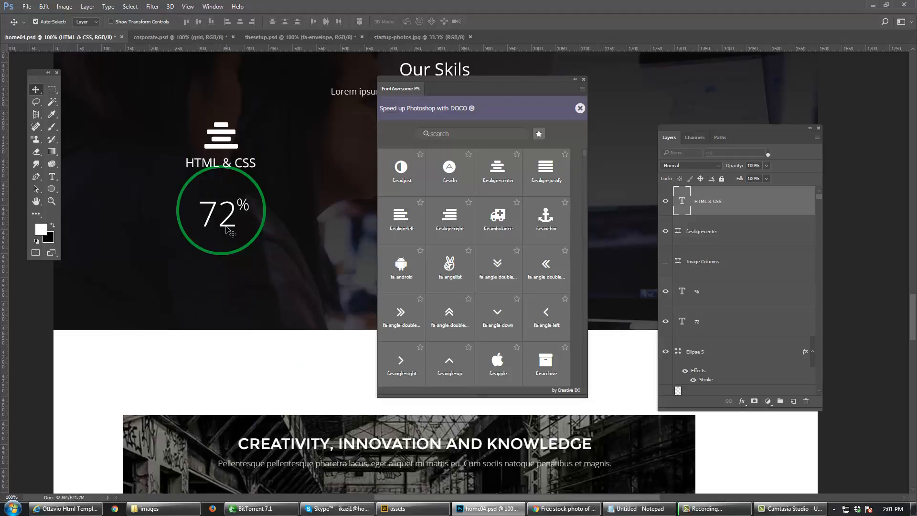
# Step: Move the circle together with its 72 and % texts down to leave a gap below the HTML & CSS label
pyautogui.click(226, 227)
pyautogui.moveTo(241, 207); pyautogui.dragTo(226, 263)
pyautogui.hotkey('ctrl', 'z')
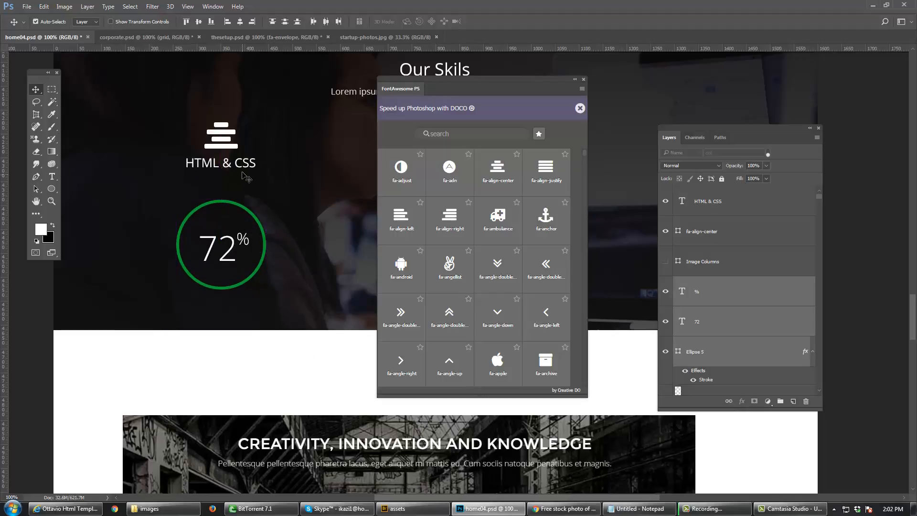
pyautogui.moveTo(246, 168); pyautogui.dragTo(244, 174)
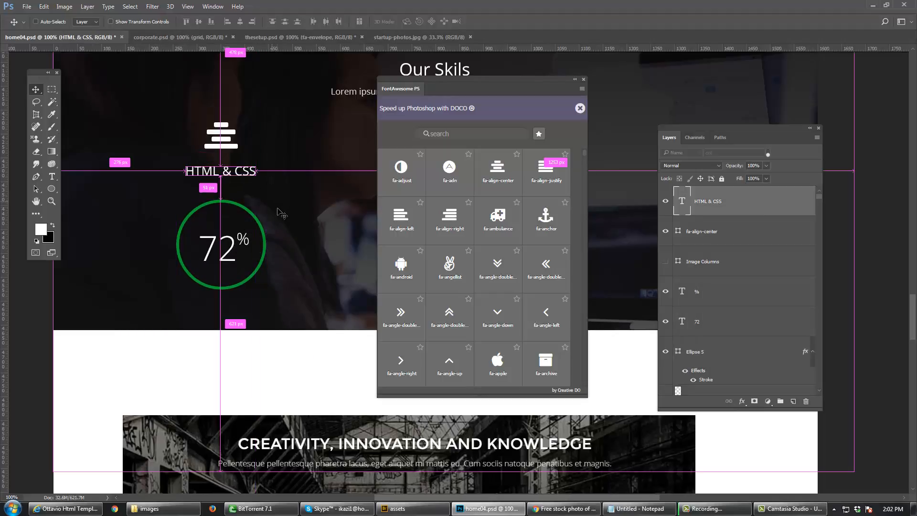
pyautogui.hotkey('ctrl', 'z')
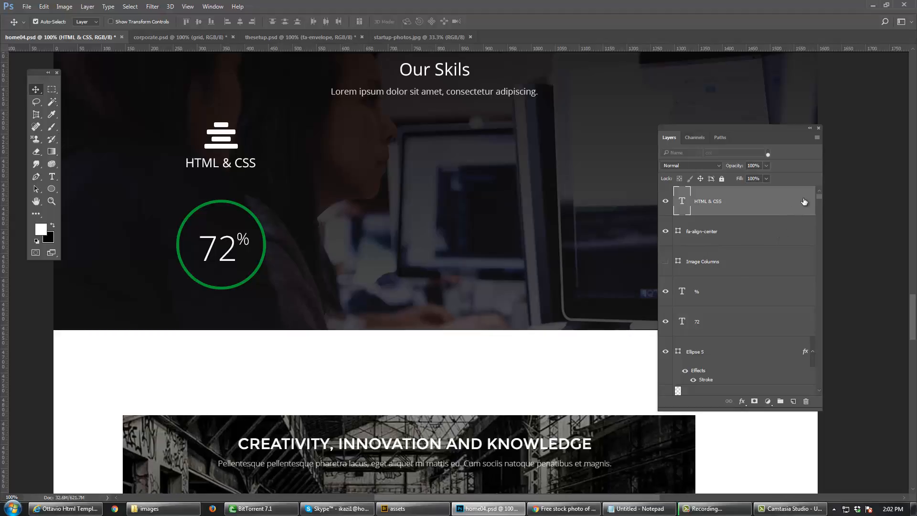
# Step: Show the Image Columns grid and move the icon and the HTML & CSS label beside the 72% circle, label under icon
pyautogui.click(666, 262)
pyautogui.click(707, 264)
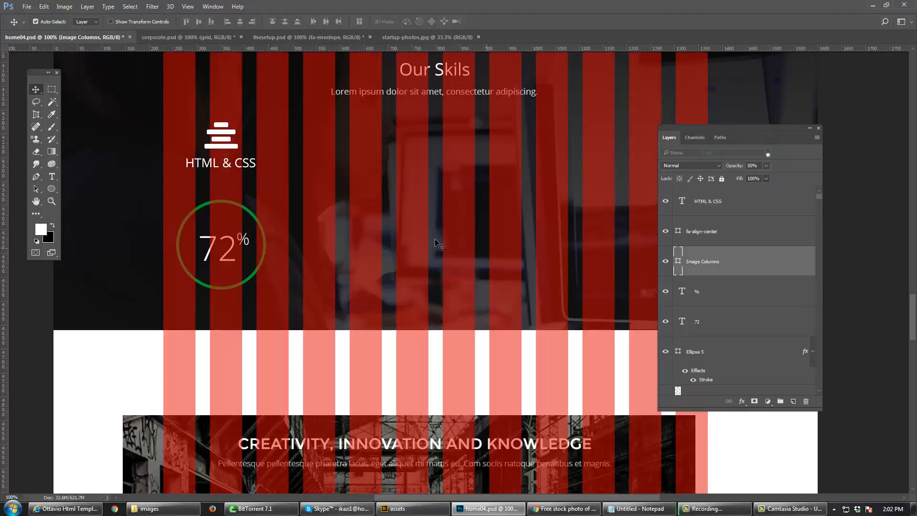
pyautogui.moveTo(231, 151); pyautogui.dragTo(301, 232)
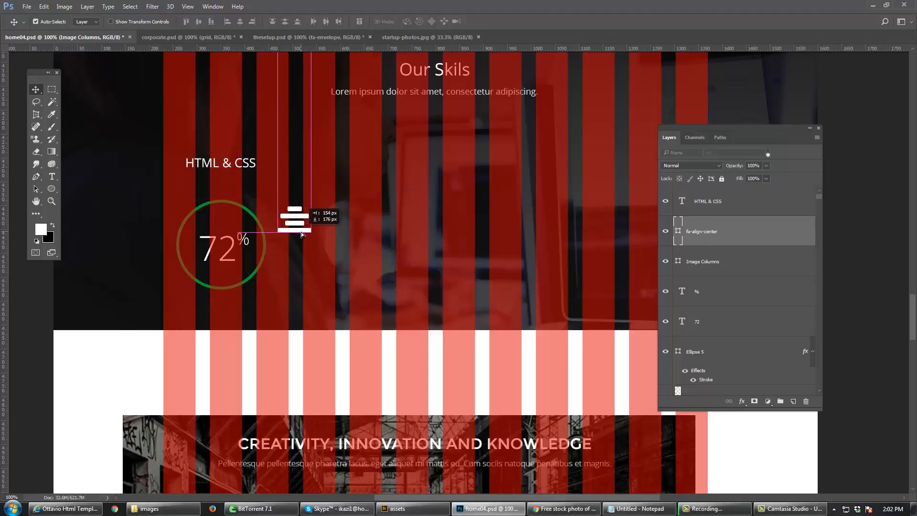
pyautogui.moveTo(248, 171); pyautogui.dragTo(339, 249)
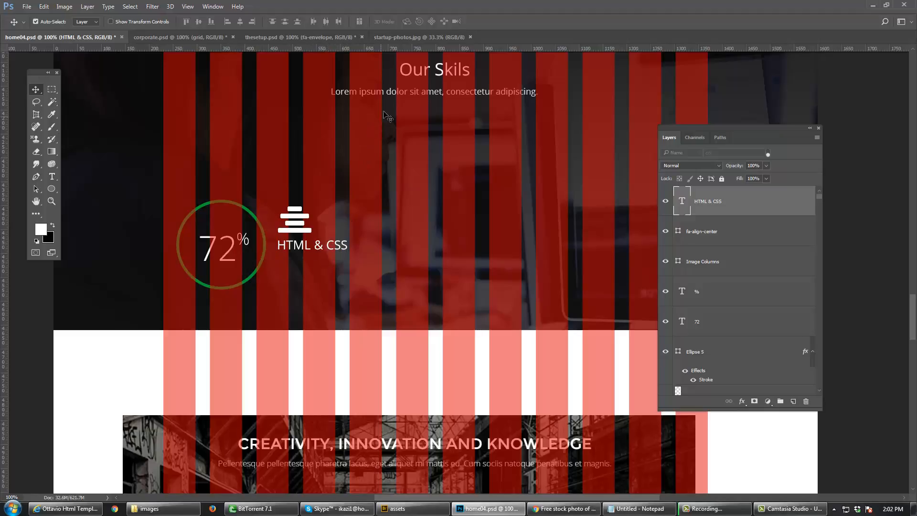
# Step: Duplicate the Lorem ipsum subtitle to below the HTML & CSS label and convert the copy to paragraph text
pyautogui.moveTo(395, 98); pyautogui.dragTo(364, 282)
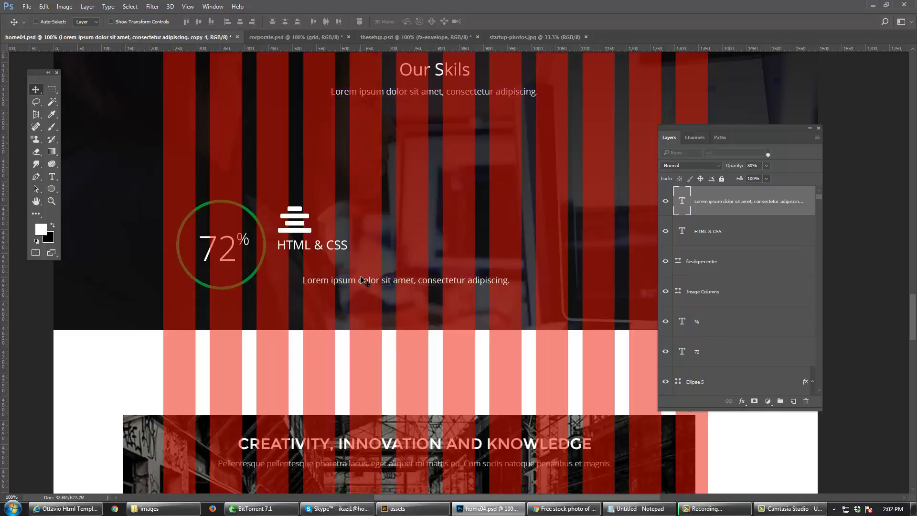
pyautogui.press('t')
pyautogui.rightClick(739, 208)
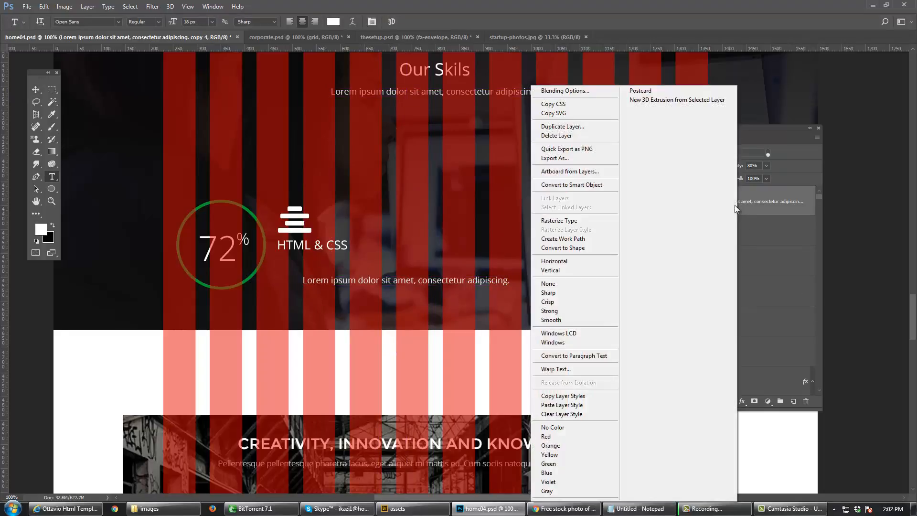
pyautogui.click(594, 357)
pyautogui.click(482, 282)
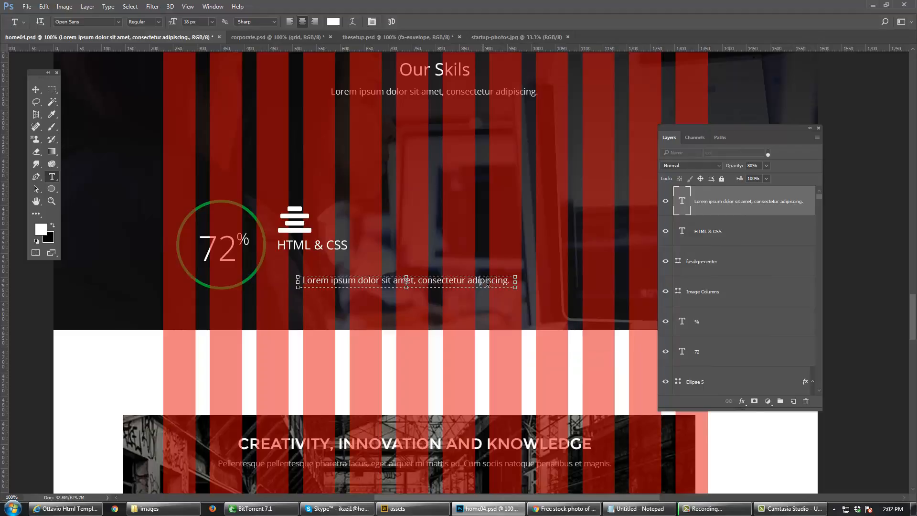
pyautogui.hotkey('ctrl', 'a')
pyautogui.hotkey('ctrl', 'Return')
pyautogui.press('v')
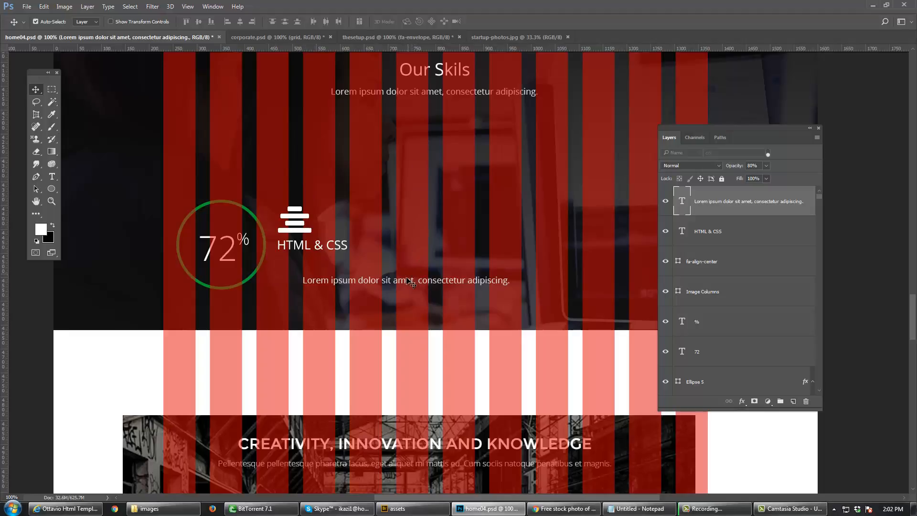
# Step: Place the paragraph under the HTML & CSS label, resize its text box to about 306 x 63 px and left-align it
pyautogui.moveTo(409, 284); pyautogui.dragTo(380, 265)
pyautogui.press('t')
pyautogui.click(473, 266)
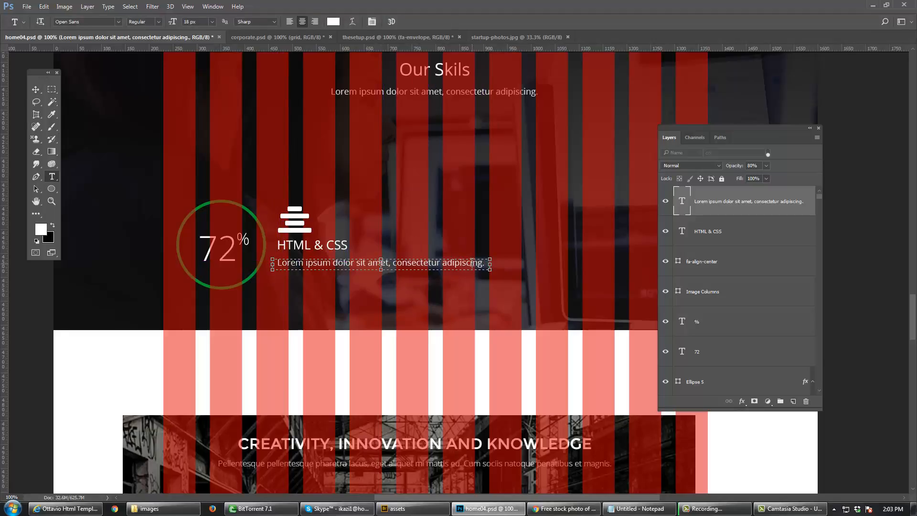
pyautogui.hotkey('ctrl', 'a')
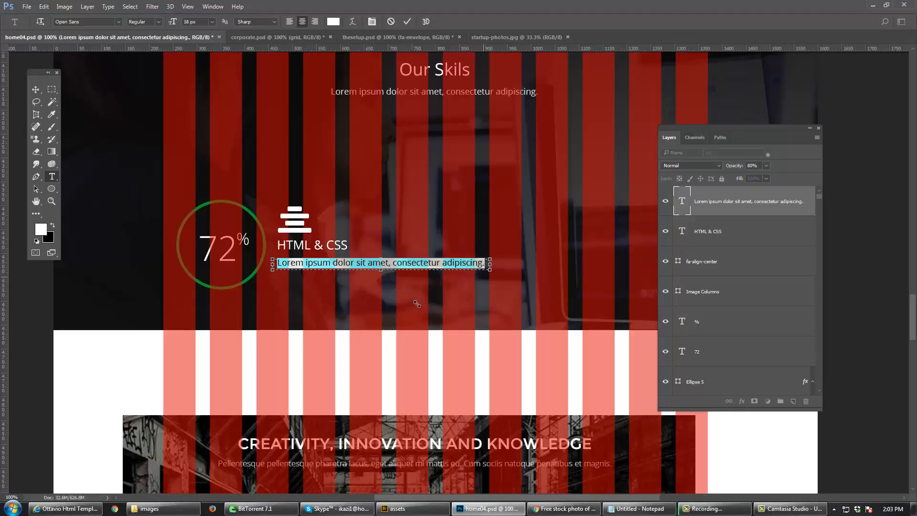
pyautogui.moveTo(417, 304); pyautogui.dragTo(419, 298)
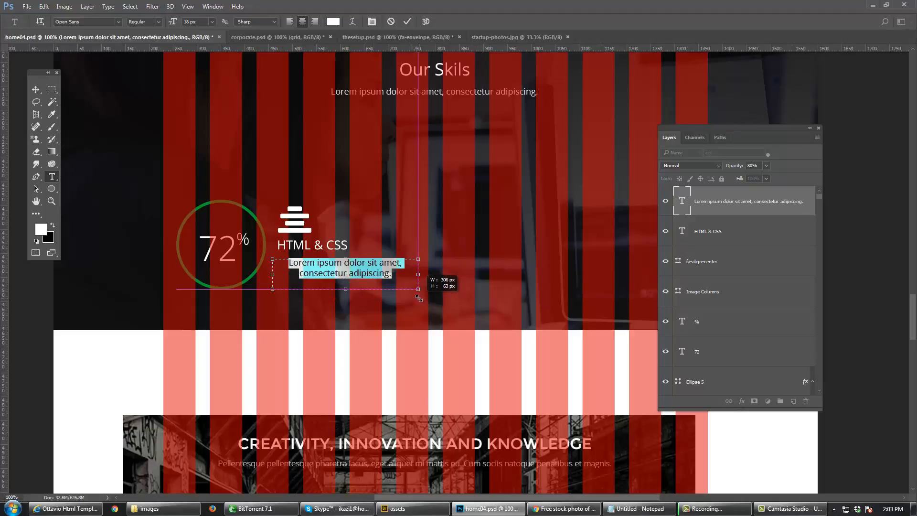
pyautogui.click(289, 22)
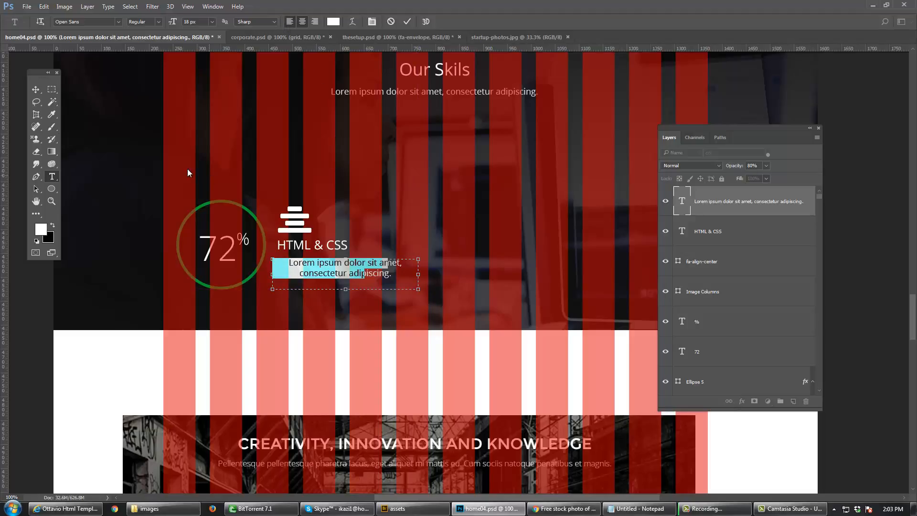
pyautogui.click(34, 90)
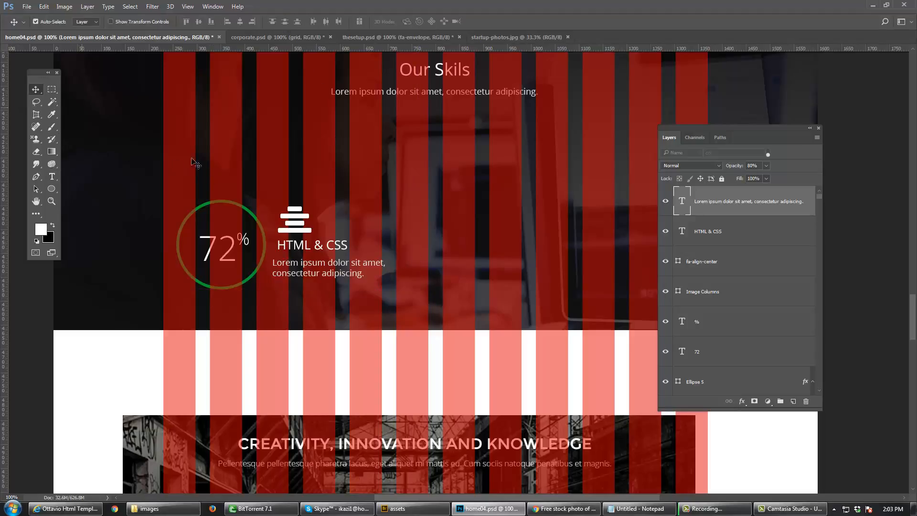
# Step: Nudge the fa-align-center icon above the HTML & CSS label, then delete the icon
pyautogui.scroll(-1, 340, 254)
pyautogui.moveTo(308, 228); pyautogui.dragTo(308, 223)
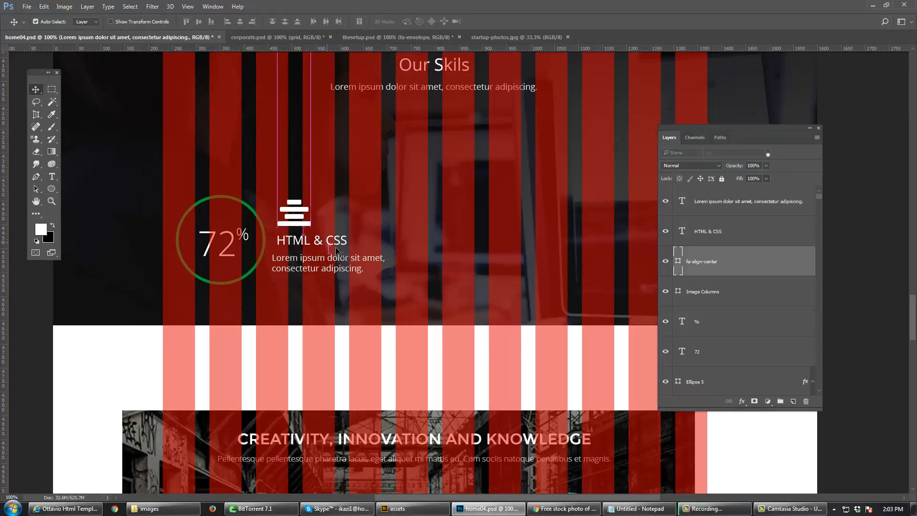
pyautogui.press('Up')
pyautogui.press('Up')
pyautogui.press('Up')
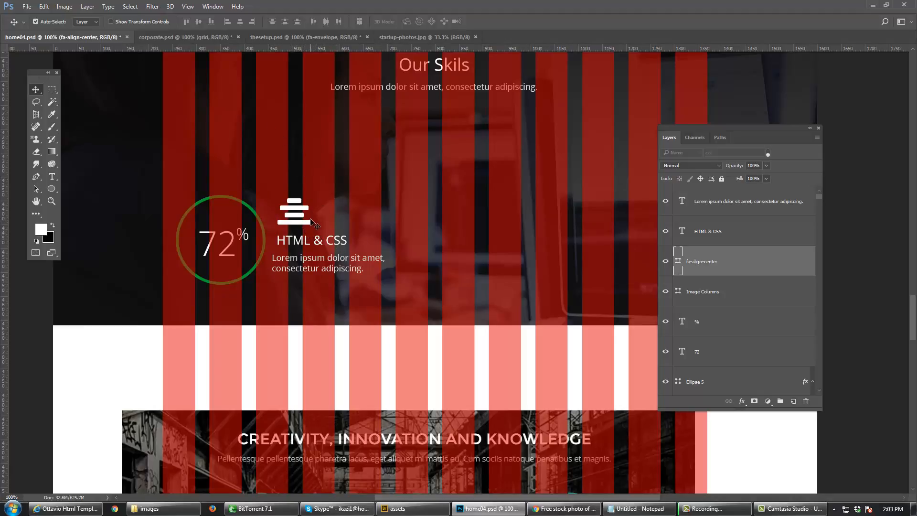
pyautogui.moveTo(308, 222); pyautogui.dragTo(339, 217)
pyautogui.press('Delete')
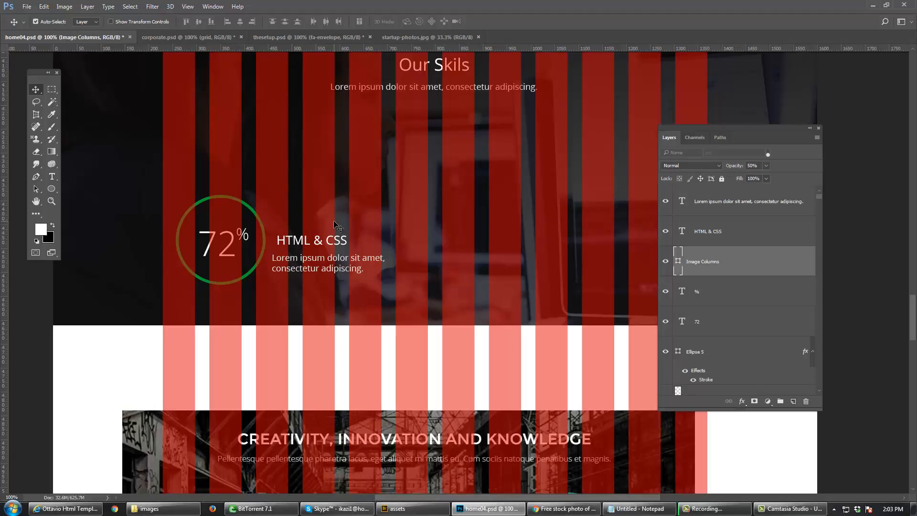
# Step: Raise the HTML & CSS label and its paragraph, align their left edges and shift both about 21 px right
pyautogui.click(323, 245)
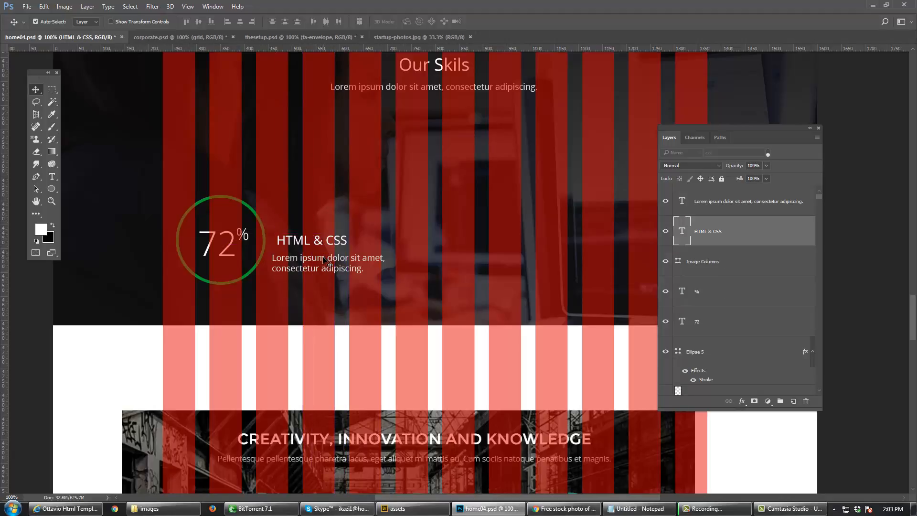
pyautogui.moveTo(323, 257); pyautogui.dragTo(323, 244)
pyautogui.click(228, 23)
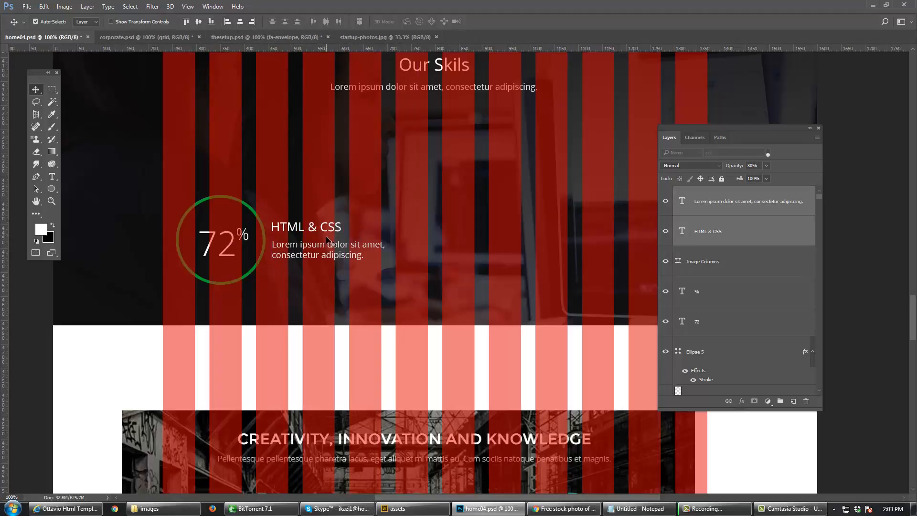
pyautogui.moveTo(319, 247); pyautogui.dragTo(323, 246)
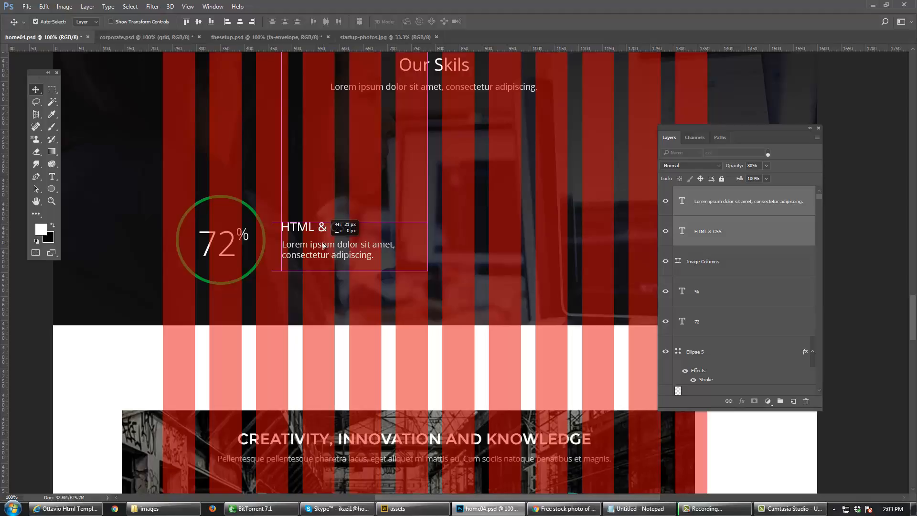
pyautogui.moveTo(324, 247); pyautogui.dragTo(325, 247)
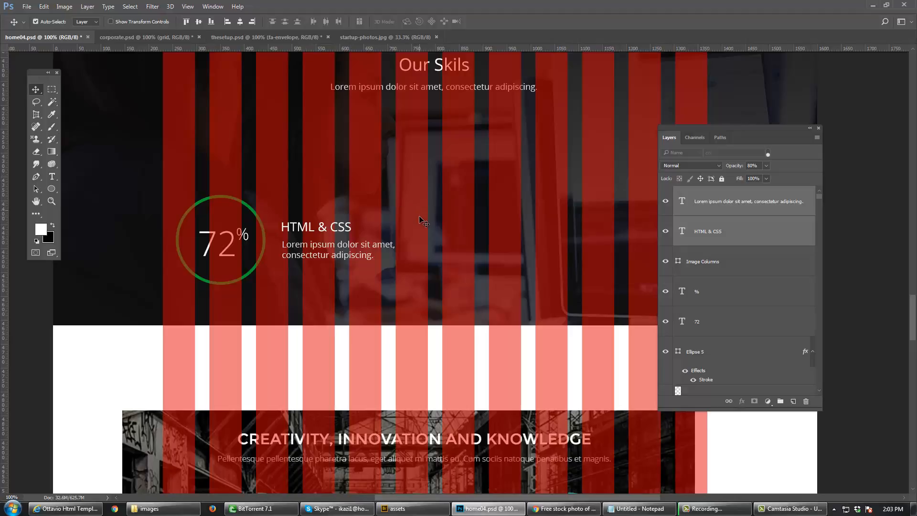
# Step: Set automatic selection to Group and move the HTML & CSS label and paragraph slightly closer to the circle
pyautogui.moveTo(419, 218); pyautogui.dragTo(382, 224)
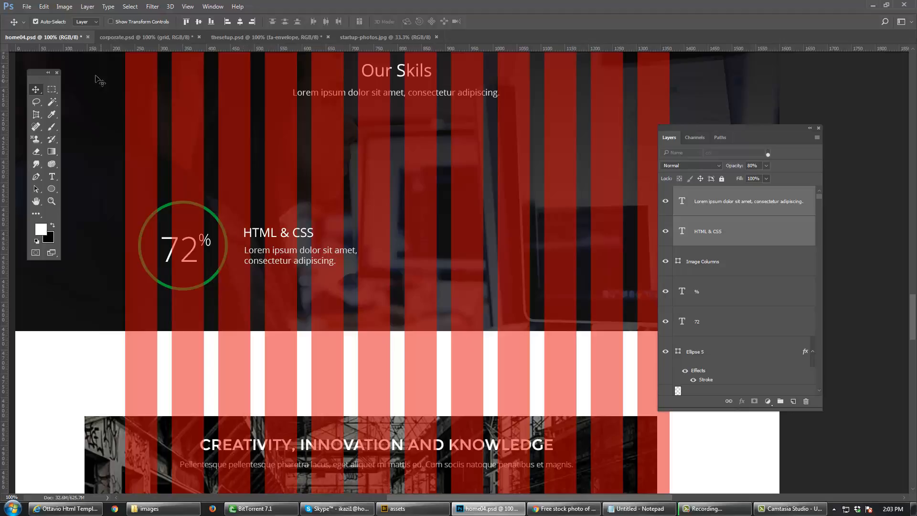
pyautogui.click(86, 22)
pyautogui.click(84, 29)
pyautogui.moveTo(278, 264); pyautogui.dragTo(268, 264)
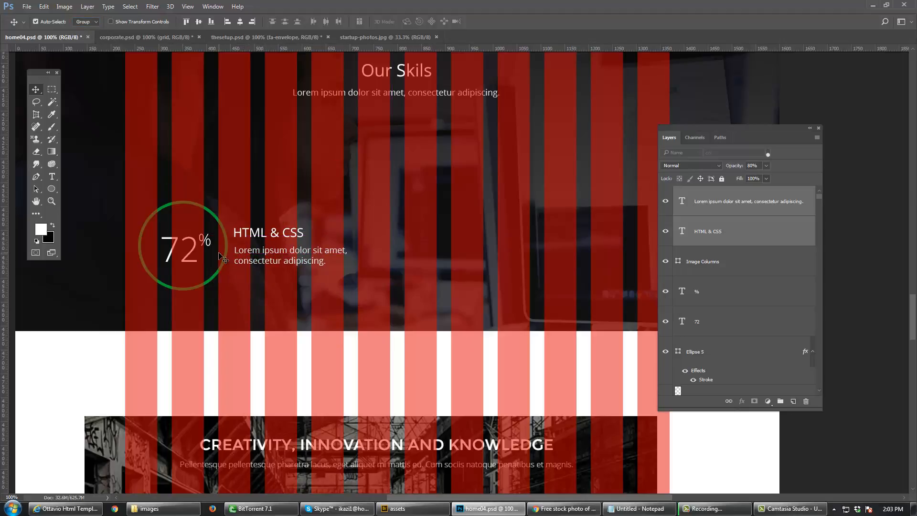
# Step: Try to align the HTML & CSS label and paragraph vertically with the 72% circle, then undo the change
pyautogui.keyDown('shift'); pyautogui.click(213, 220); pyautogui.keyUp('shift')
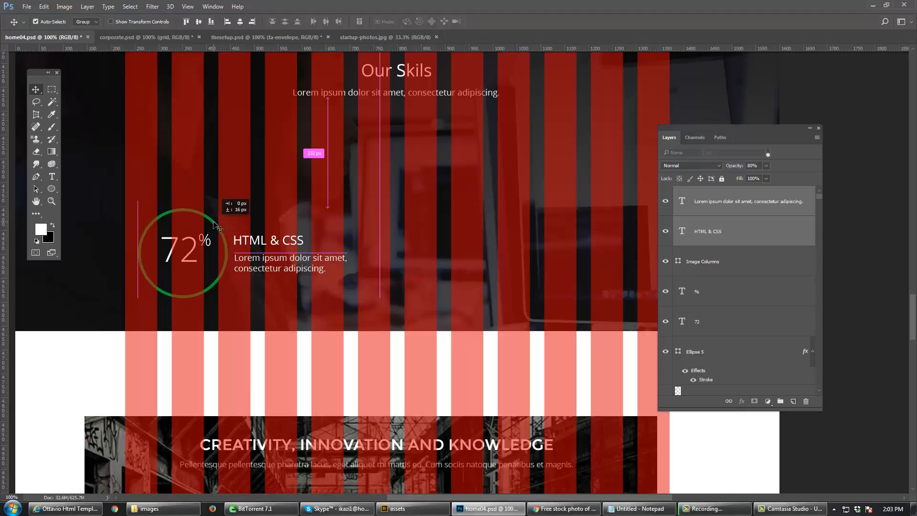
pyautogui.click(198, 24)
pyautogui.hotkey('ctrl', 'z')
pyautogui.click(311, 264)
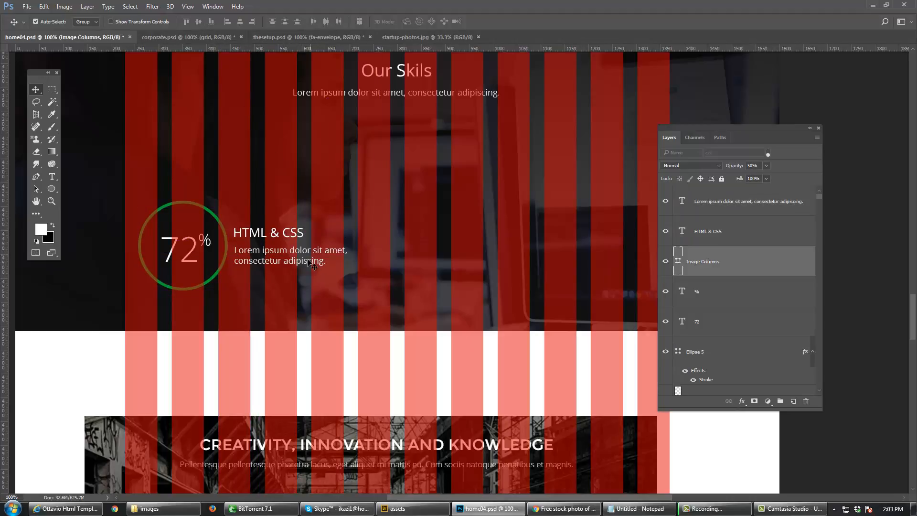
# Step: Group the HTML & CSS label with its paragraph and align the group's vertical centre with the 72% circle
pyautogui.click(311, 264)
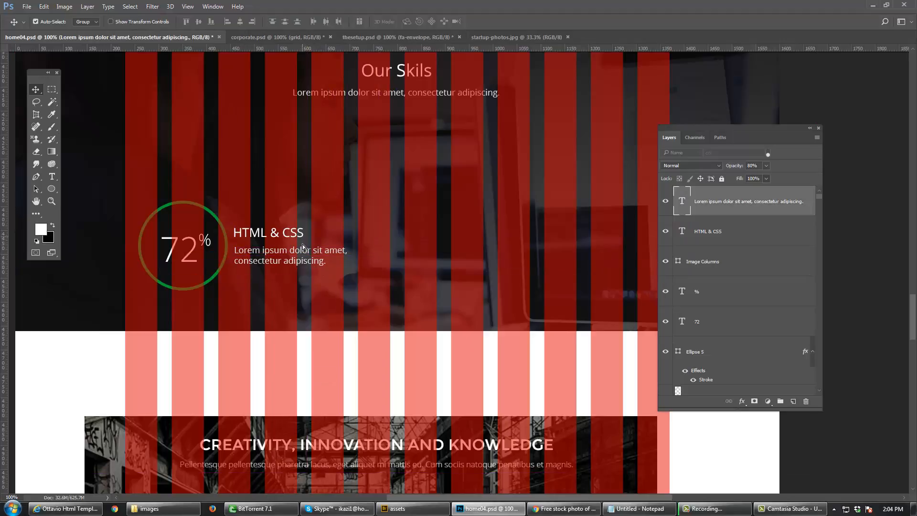
pyautogui.keyDown('shift'); pyautogui.click(292, 233); pyautogui.keyUp('shift')
pyautogui.hotkey('ctrl', 'g')
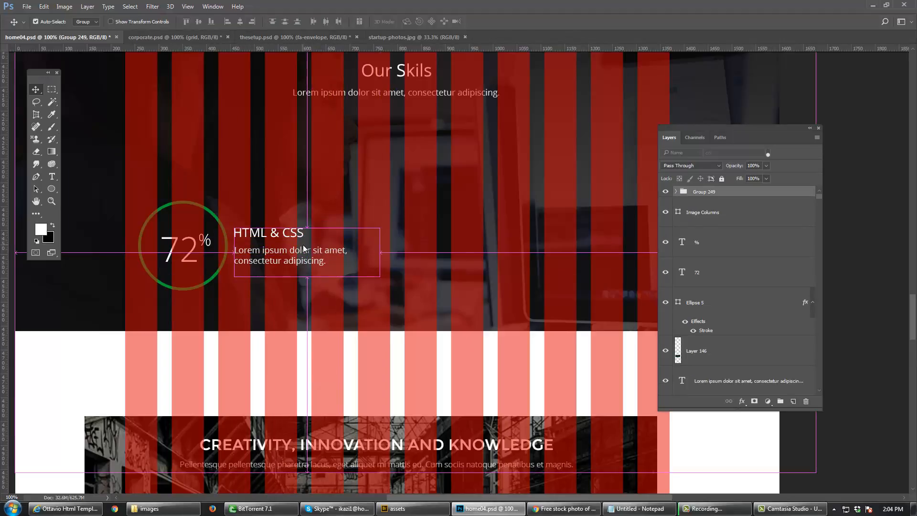
pyautogui.moveTo(301, 253); pyautogui.dragTo(302, 262)
pyautogui.hotkey('ctrl', 'z')
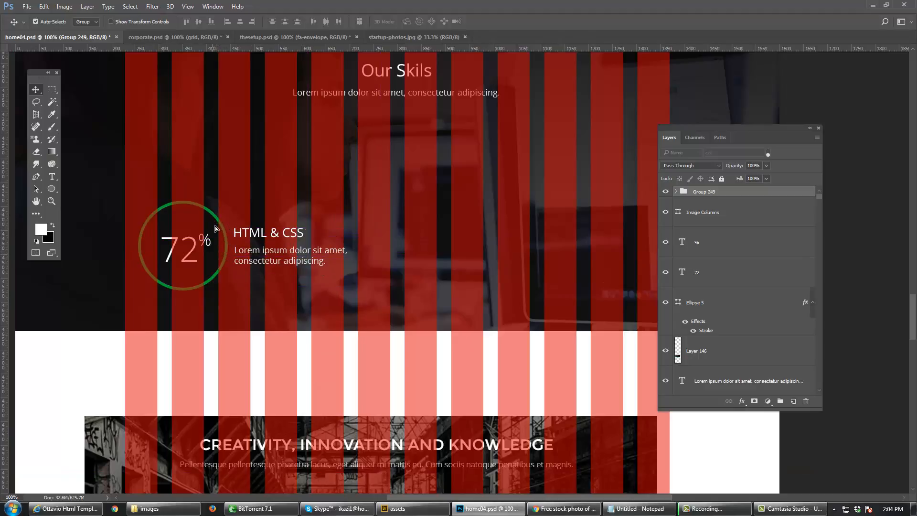
pyautogui.moveTo(215, 227); pyautogui.dragTo(215, 245)
pyautogui.hotkey('ctrl', 'z')
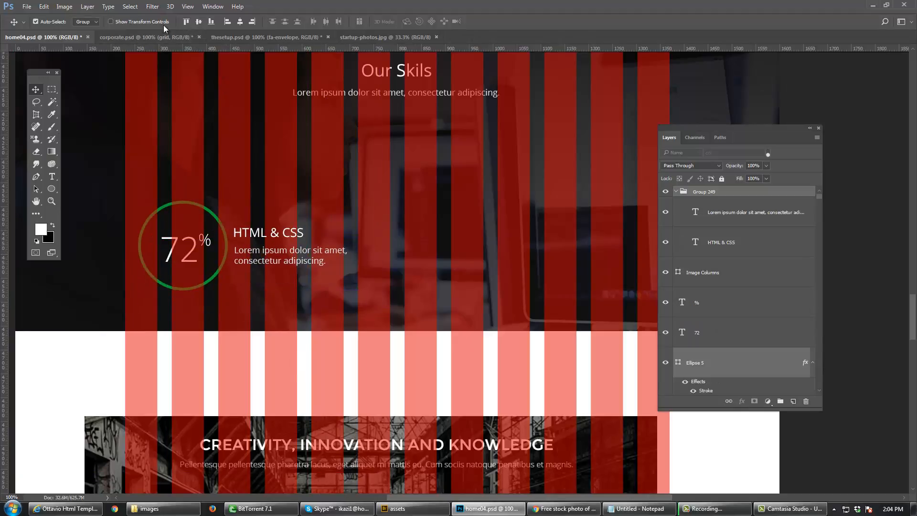
pyautogui.click(199, 22)
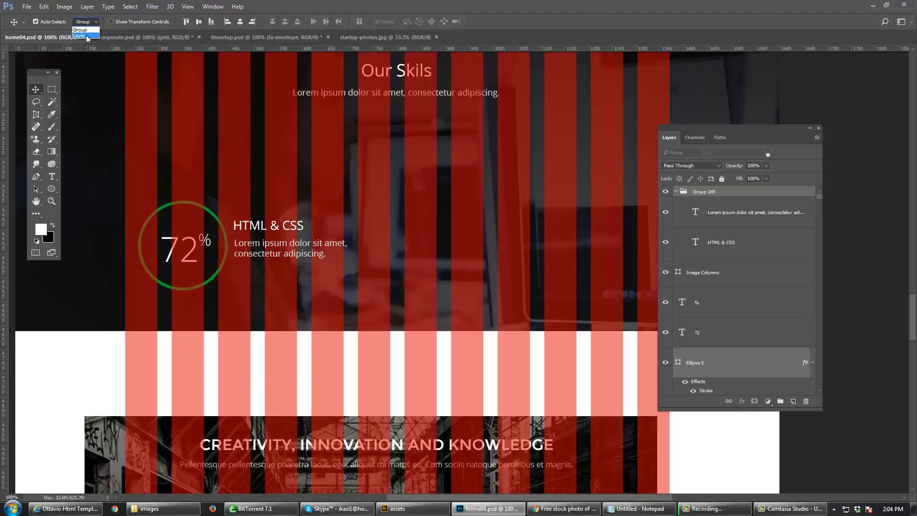
# Step: Switch automatic selection to Layer, hide the Image Columns overlay and move the HTML & CSS label and paragraph slightly right and down
pyautogui.click(86, 35)
pyautogui.click(283, 167)
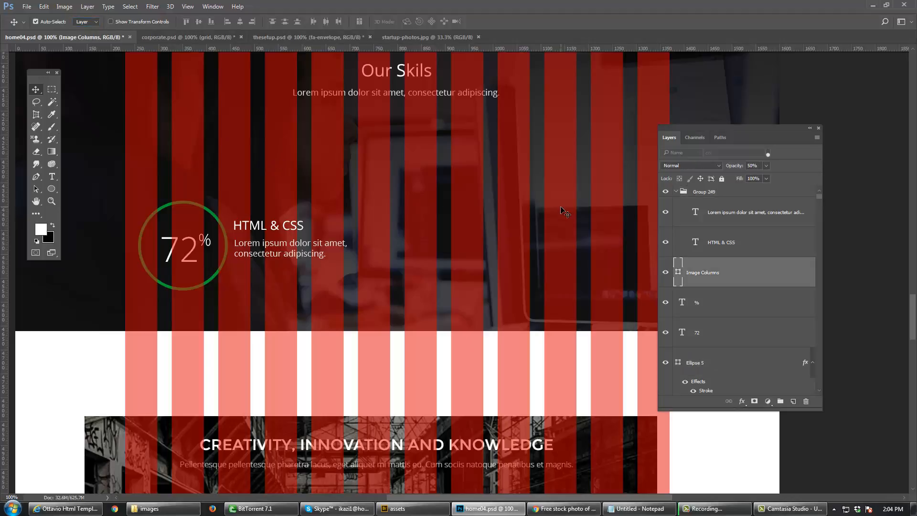
pyautogui.click(666, 274)
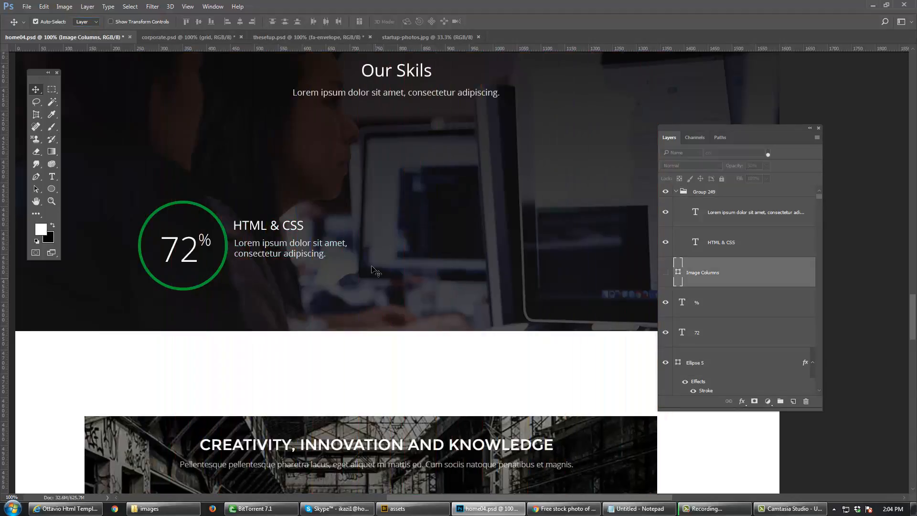
pyautogui.click(283, 258)
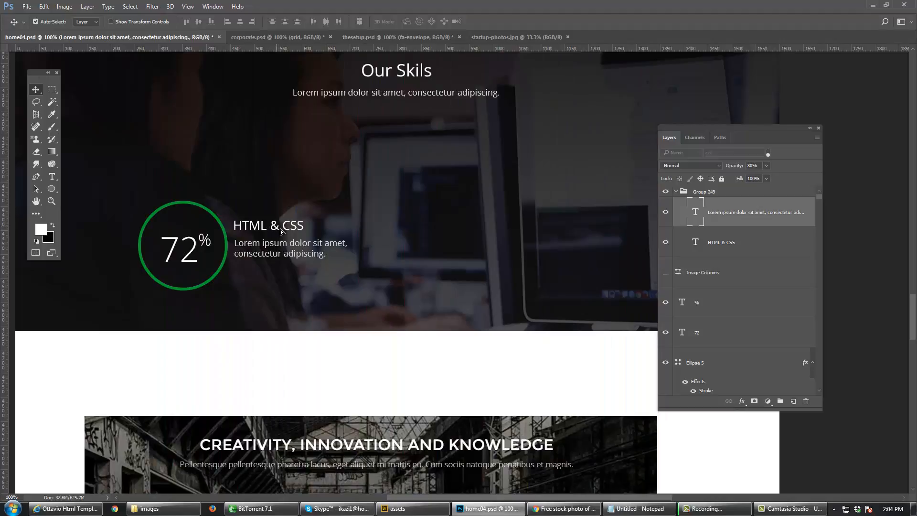
pyautogui.moveTo(281, 231); pyautogui.dragTo(288, 236)
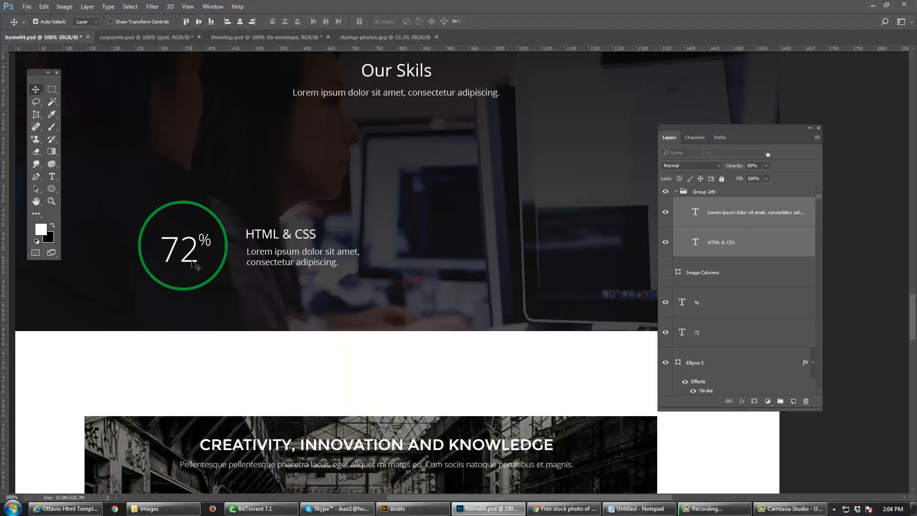
# Step: Thicken the inside stroke of the circle around 72% to 18 px
pyautogui.click(193, 265)
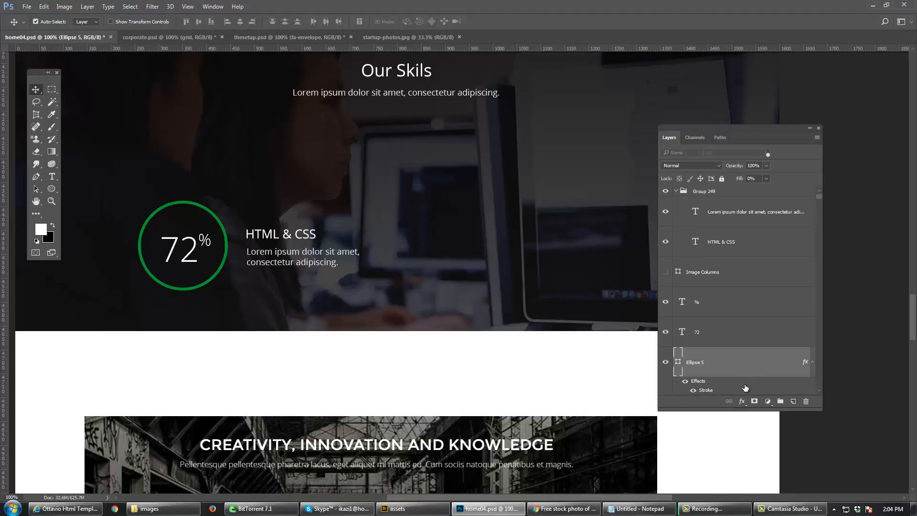
pyautogui.scroll(-1, 745, 387)
pyautogui.doubleClick(724, 381)
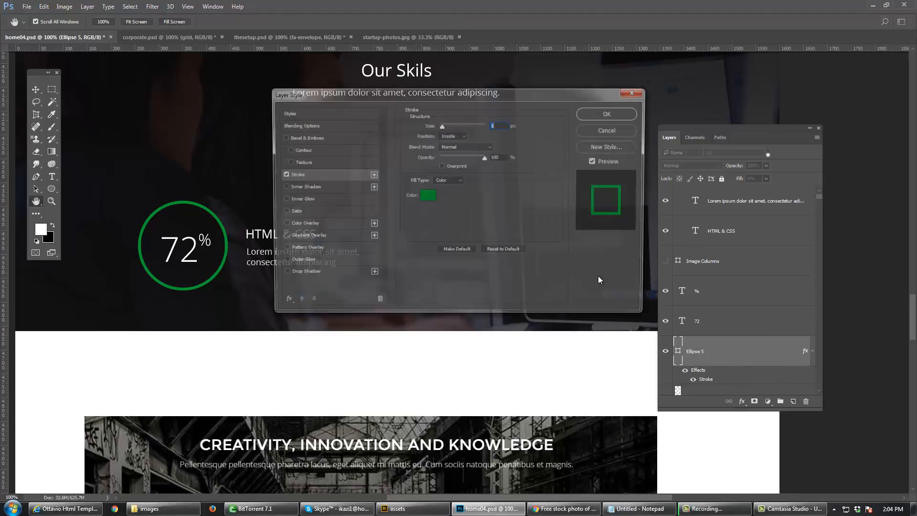
pyautogui.click(446, 127)
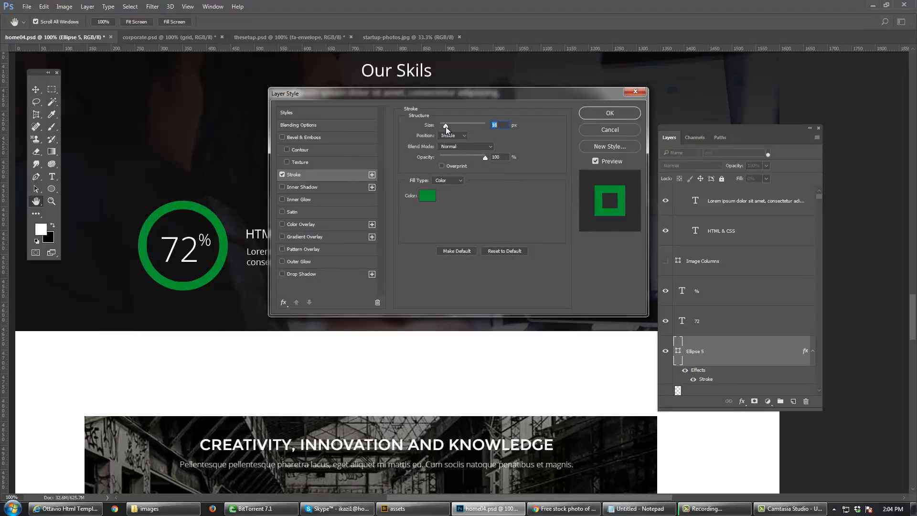
pyautogui.click(595, 113)
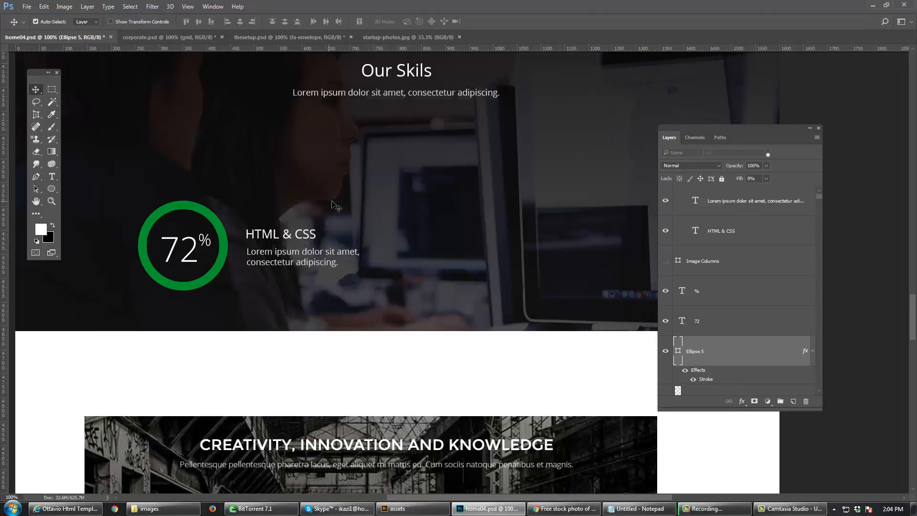
# Step: Scale down the number 72, nudge it right and up, and reposition it with the % sign near the circle's centre
pyautogui.click(195, 251)
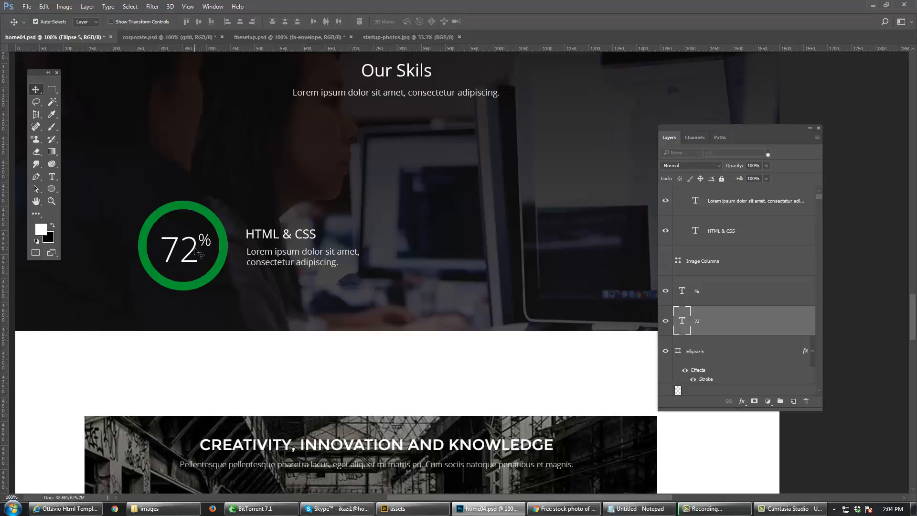
pyautogui.hotkey('ctrl', 't')
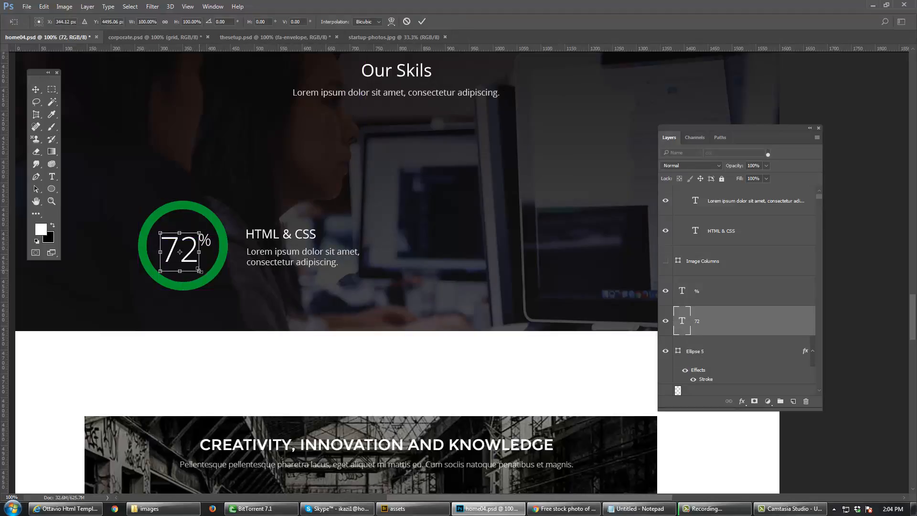
pyautogui.moveTo(198, 271); pyautogui.dragTo(196, 268)
pyautogui.press('Return')
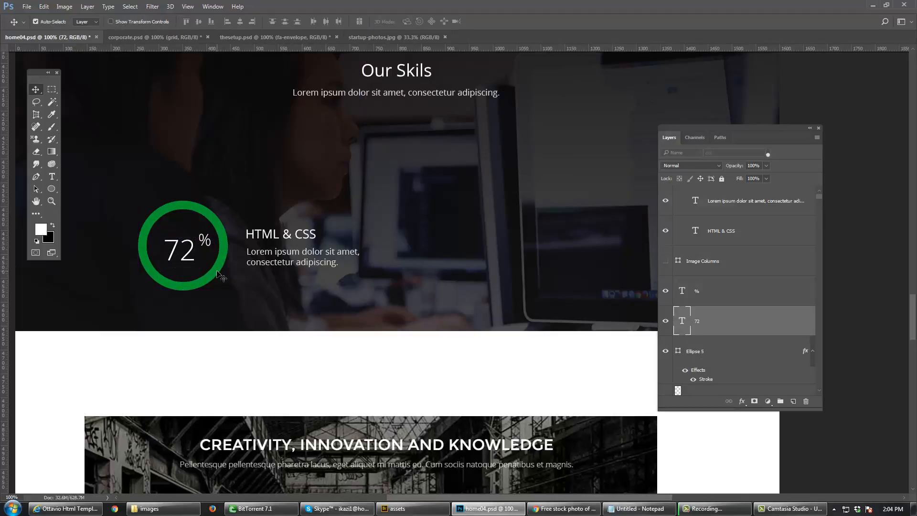
pyautogui.press('Right')
pyautogui.press('Right')
pyautogui.press('Up')
pyautogui.press('Up')
pyautogui.press('Up')
pyautogui.moveTo(205, 240); pyautogui.dragTo(189, 246)
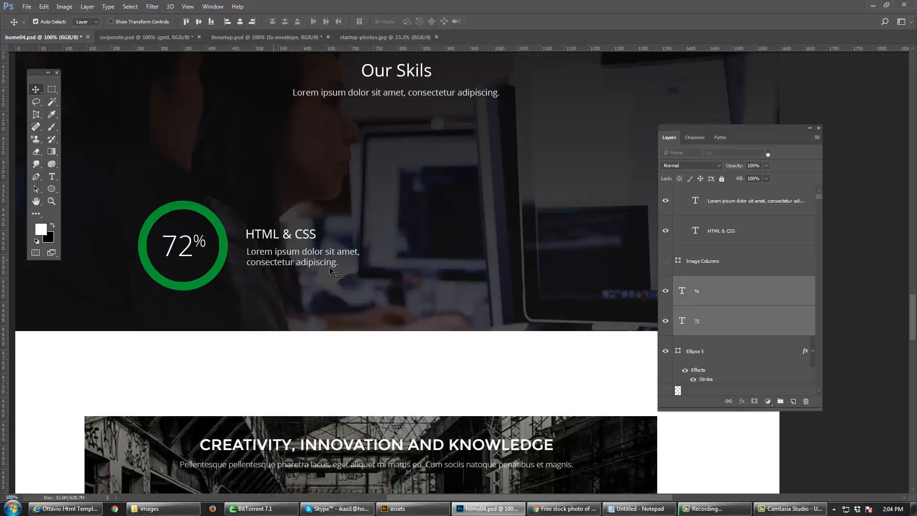
# Step: Set automatic selection to Group and turn on the guides and the Image Columns overlay
pyautogui.click(90, 22)
pyautogui.click(89, 30)
pyautogui.click(328, 345)
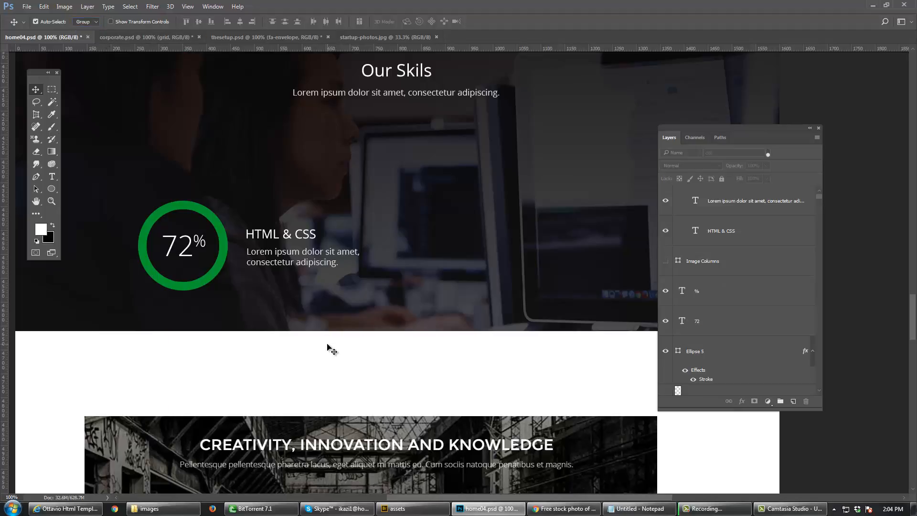
pyautogui.hotkey('ctrl', ';')
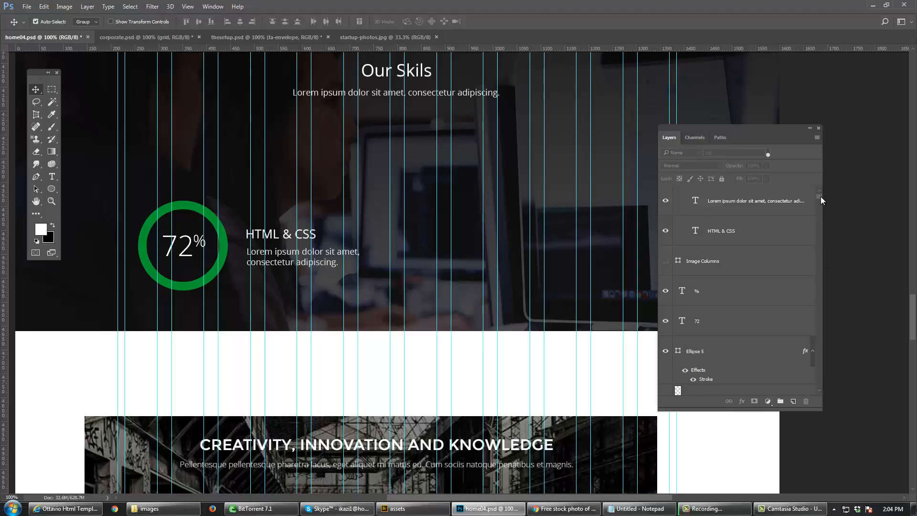
pyautogui.moveTo(821, 197); pyautogui.dragTo(821, 192)
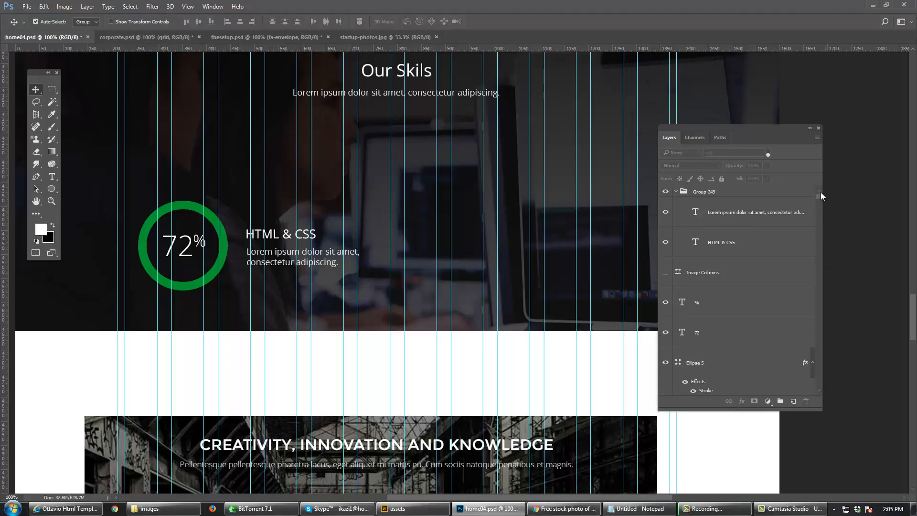
pyautogui.click(665, 271)
pyautogui.click(693, 274)
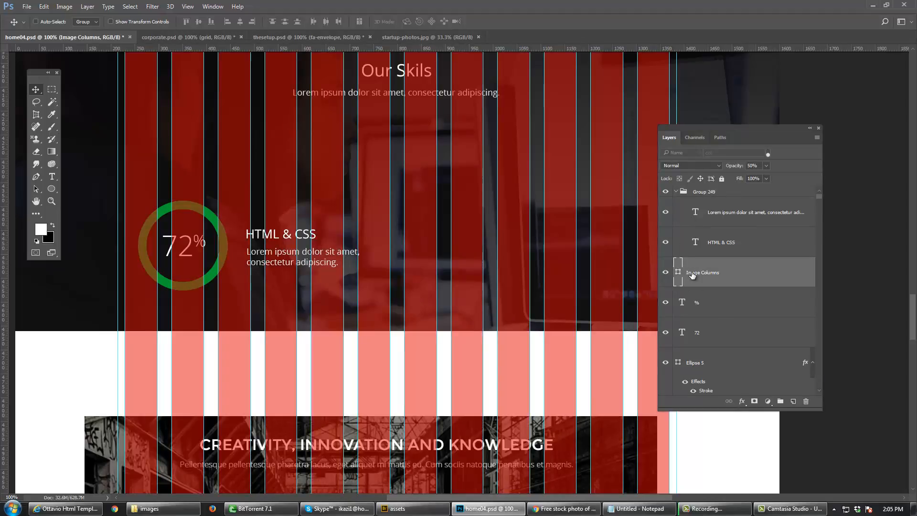
# Step: Group the circle, the number 72, the % sign and the HTML & CSS text group into one skill block
pyautogui.press('ctrl')
pyautogui.click(306, 256)
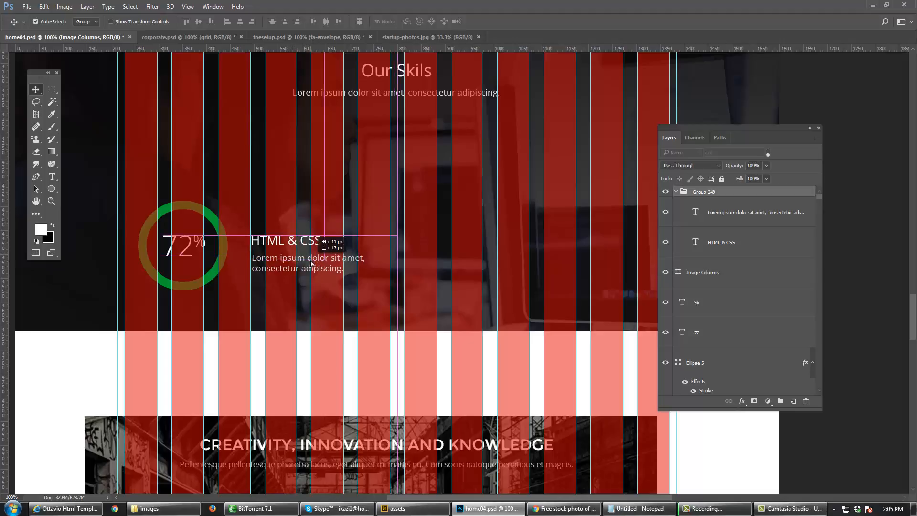
pyautogui.keyDown('ctrl'); pyautogui.keyDown('shift'); pyautogui.click(173, 256); pyautogui.keyUp('shift'); pyautogui.keyUp('ctrl')
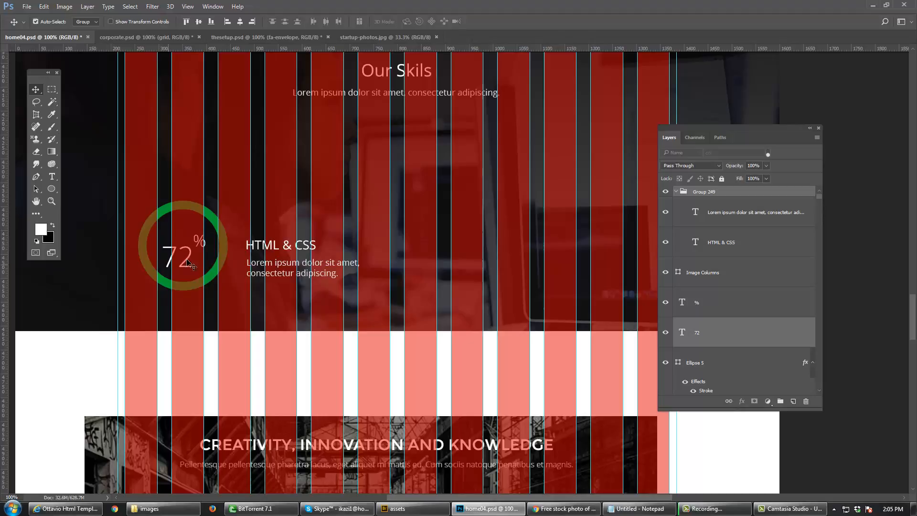
pyautogui.moveTo(206, 249); pyautogui.dragTo(218, 259)
pyautogui.keyDown('ctrl'); pyautogui.click(209, 245); pyautogui.keyUp('ctrl')
pyautogui.keyDown('ctrl'); pyautogui.click(208, 244); pyautogui.keyUp('ctrl')
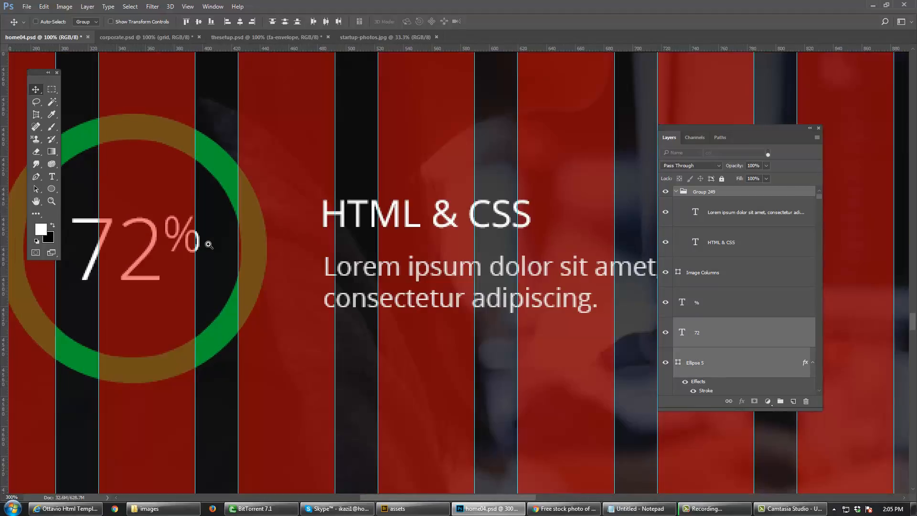
pyautogui.keyDown('ctrl'); pyautogui.click(207, 244); pyautogui.keyUp('ctrl')
pyautogui.keyDown('ctrl'); pyautogui.click(204, 248); pyautogui.keyUp('ctrl')
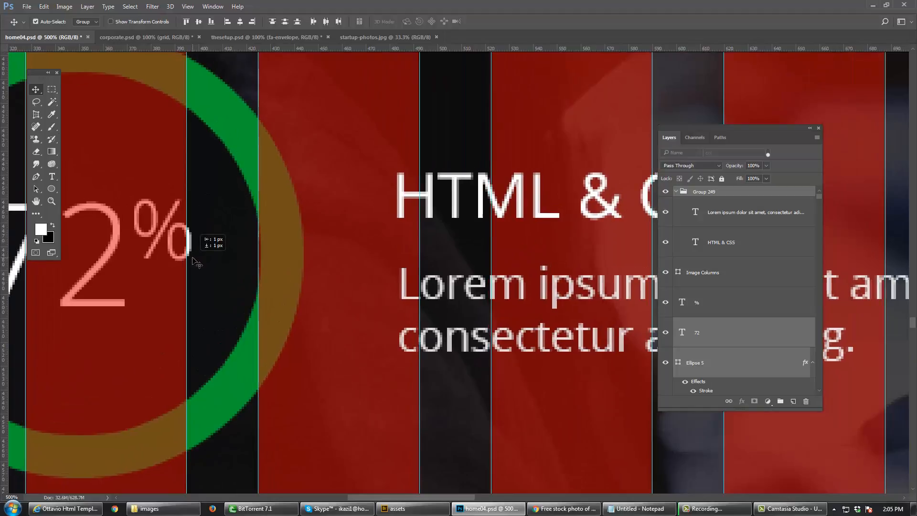
pyautogui.keyDown('ctrl'); pyautogui.keyDown('shift'); pyautogui.click(197, 243); pyautogui.keyUp('shift'); pyautogui.keyUp('ctrl')
pyautogui.keyDown('ctrl'); pyautogui.keyDown('alt'); pyautogui.click(329, 277); pyautogui.keyUp('alt'); pyautogui.keyUp('ctrl')
pyautogui.keyDown('ctrl'); pyautogui.keyDown('alt'); pyautogui.click(328, 277); pyautogui.keyUp('alt'); pyautogui.keyUp('ctrl')
pyautogui.keyDown('ctrl'); pyautogui.keyDown('alt'); pyautogui.click(328, 277); pyautogui.keyUp('alt'); pyautogui.keyUp('ctrl')
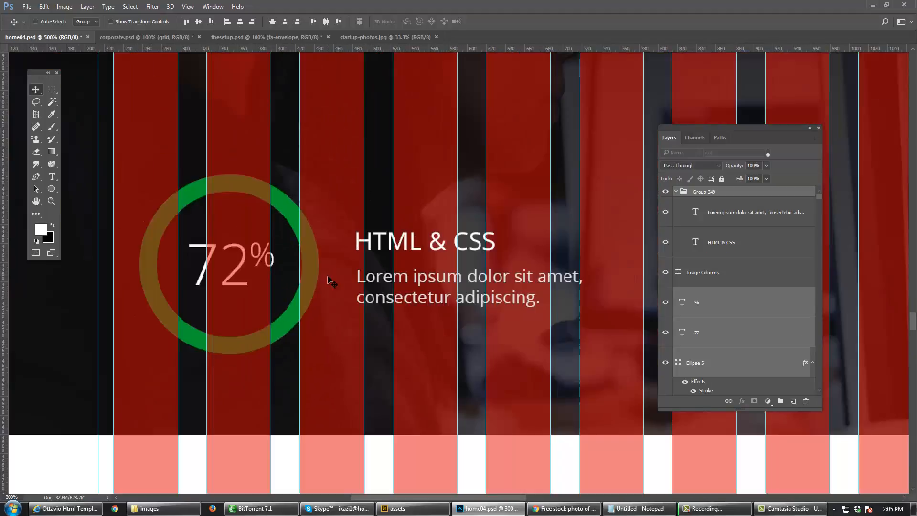
pyautogui.keyDown('ctrl'); pyautogui.keyDown('alt'); pyautogui.click(329, 279); pyautogui.keyUp('alt'); pyautogui.keyUp('ctrl')
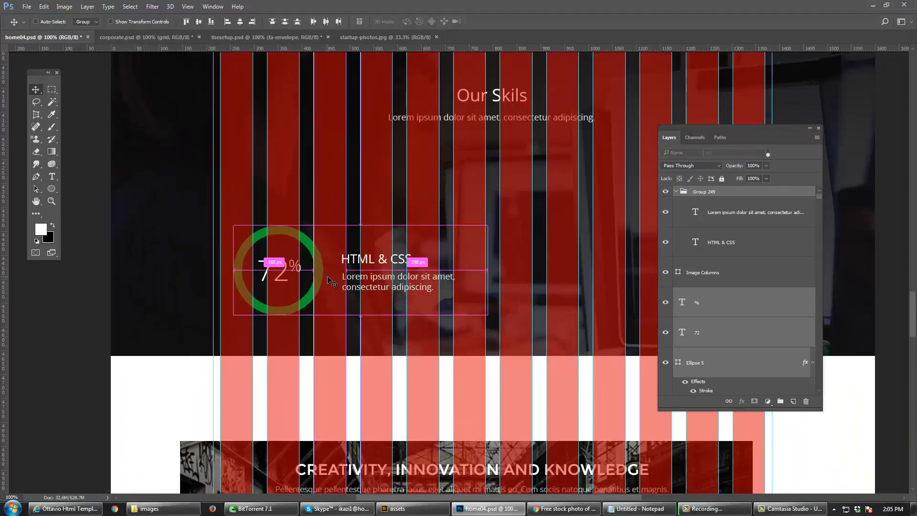
pyautogui.hotkey('ctrl', 'g')
pyautogui.hotkey('ctrl', 't')
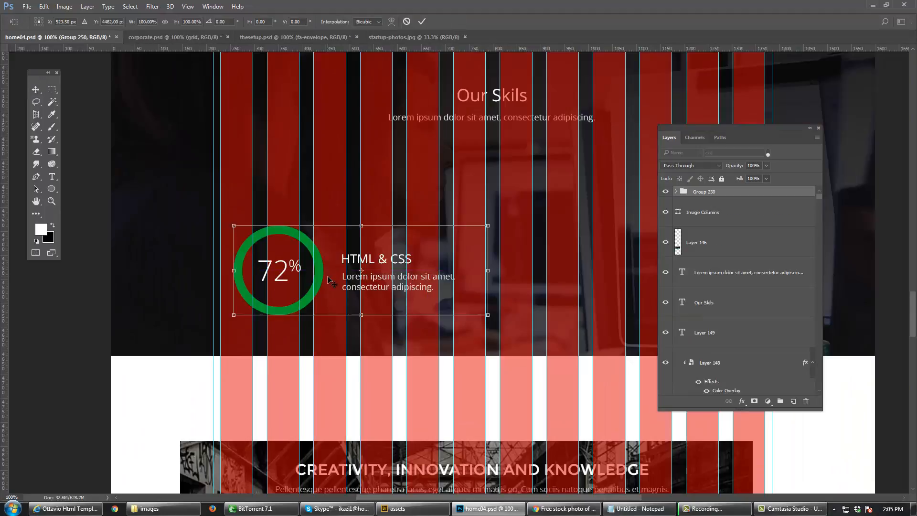
pyautogui.press('Escape')
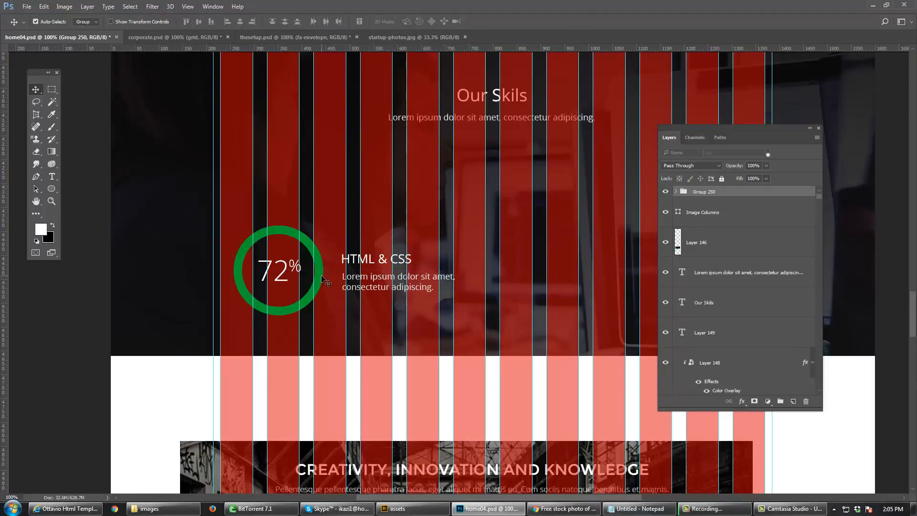
# Step: Duplicate the 72% HTML & CSS skill block and place the copy beside it on the same row
pyautogui.moveTo(379, 275); pyautogui.dragTo(333, 280)
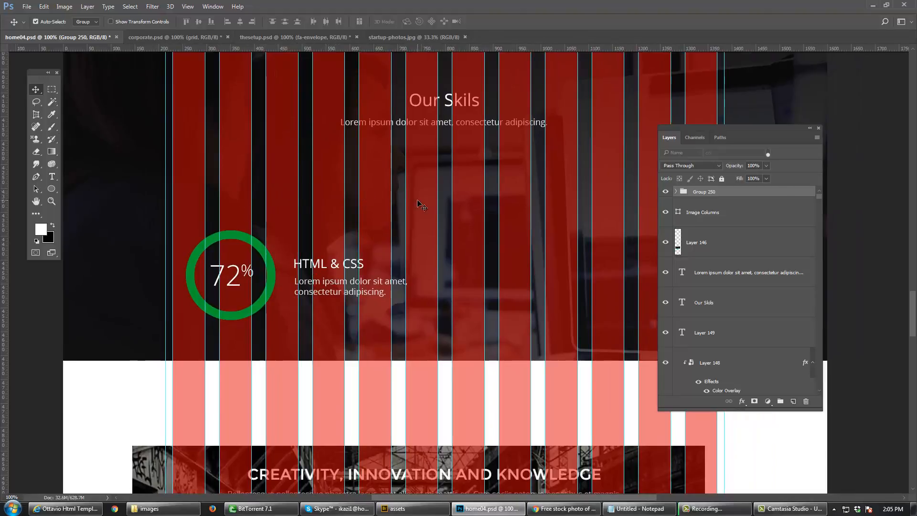
pyautogui.moveTo(377, 283); pyautogui.dragTo(516, 282)
pyautogui.hscroll(-3, 370, 288)
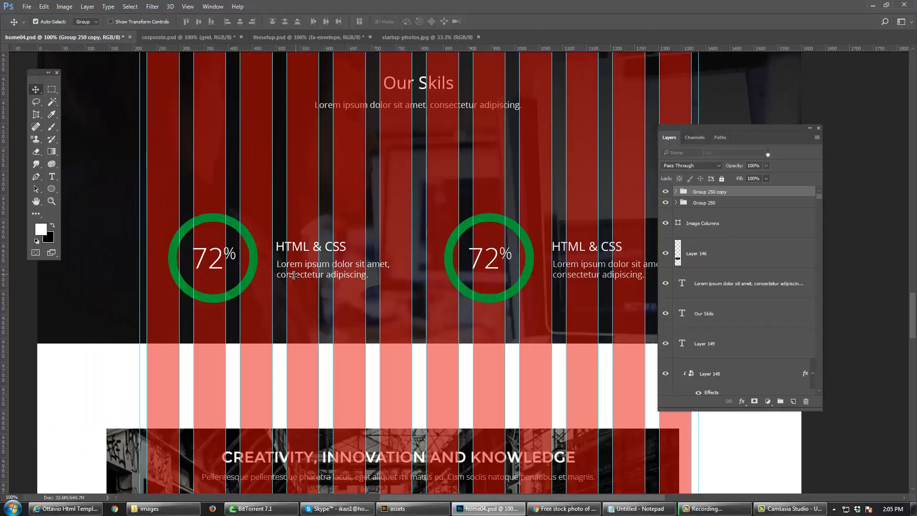
# Step: Move both skill blocks up below the section subtitle and duplicate the pair about 250 px beneath as a second row
pyautogui.moveTo(284, 279); pyautogui.dragTo(278, 316)
pyautogui.moveTo(278, 323); pyautogui.dragTo(279, 333)
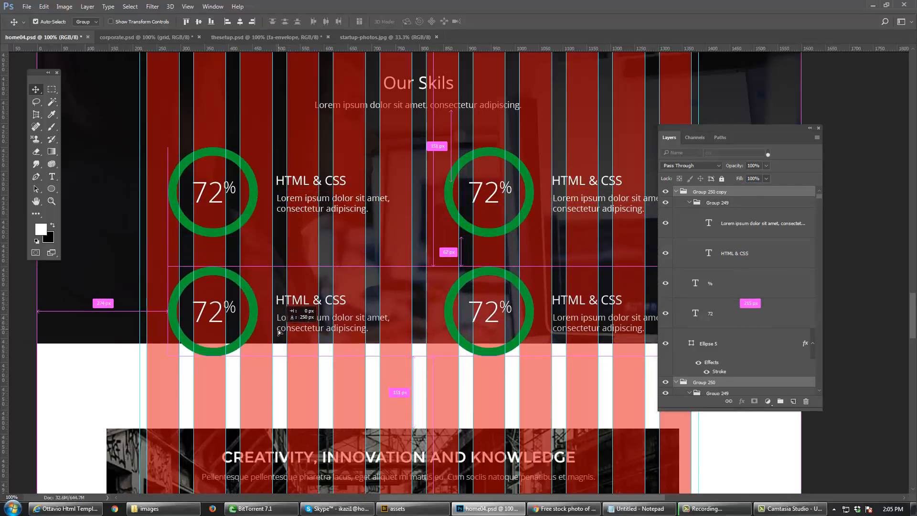
pyautogui.moveTo(279, 333); pyautogui.dragTo(279, 333)
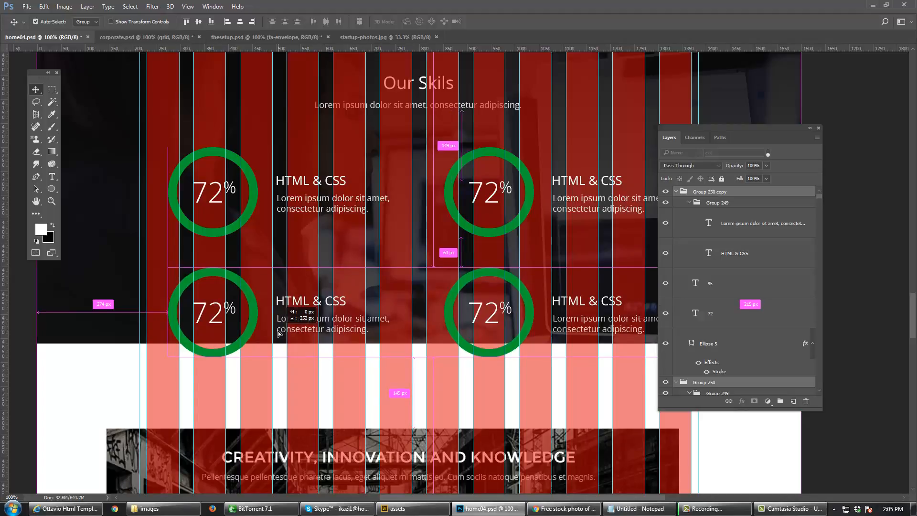
# Step: With automatic selection set to Layer, hide the Image Columns overlay and move the Creativity, Innovation and Knowledge reference image lower
pyautogui.moveTo(338, 303); pyautogui.dragTo(345, 191)
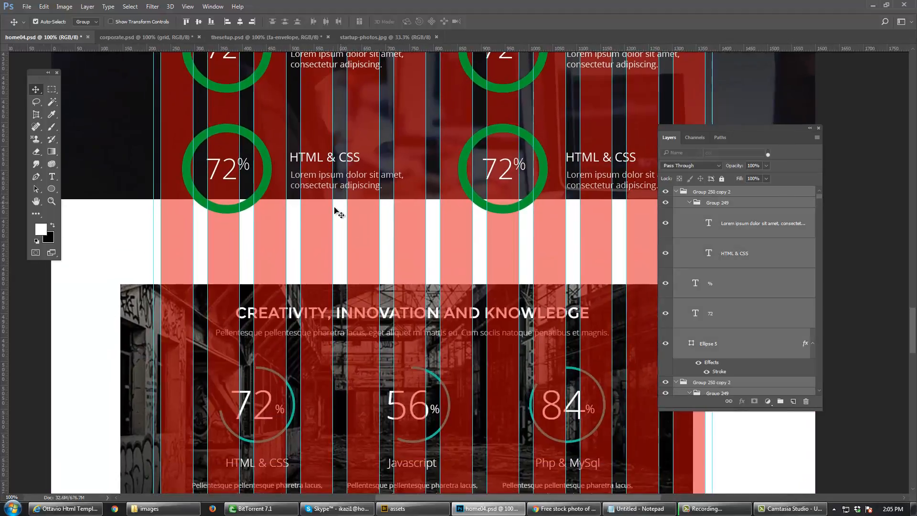
pyautogui.click(89, 25)
pyautogui.click(89, 26)
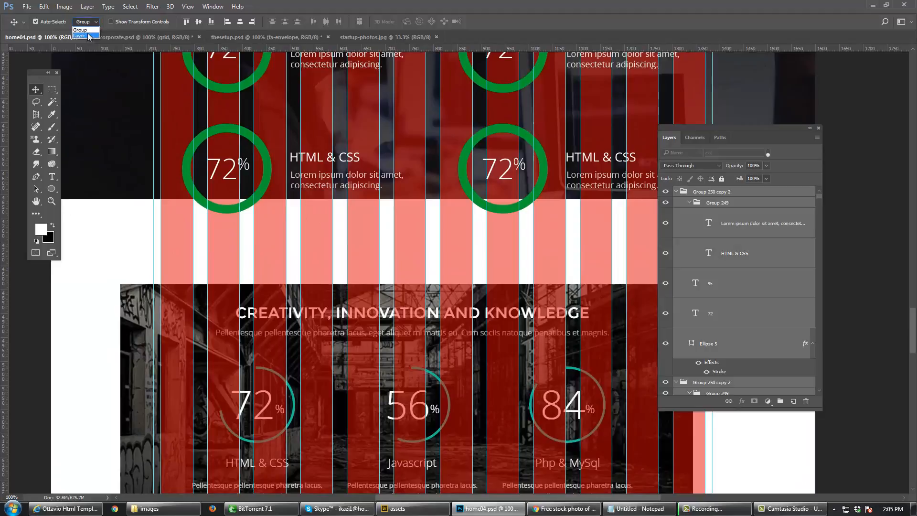
pyautogui.click(190, 241)
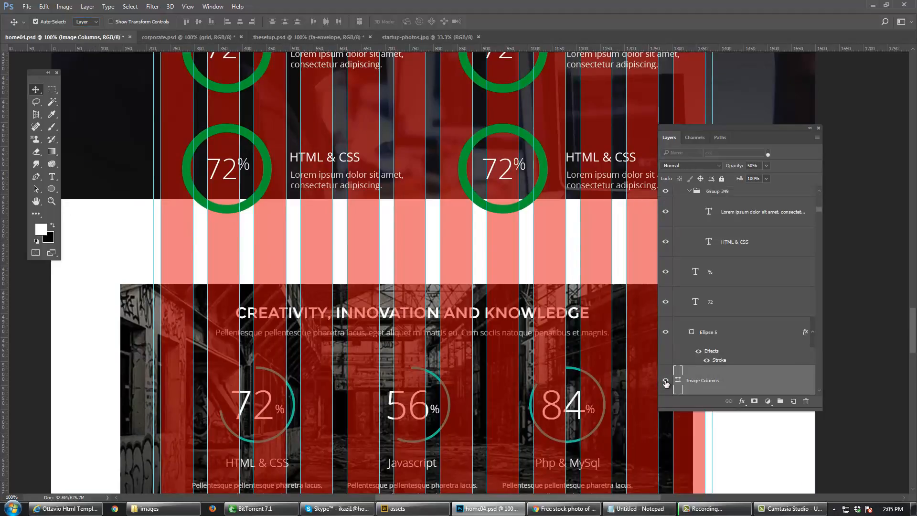
pyautogui.click(666, 383)
pyautogui.hotkey('ctrl', 'v')
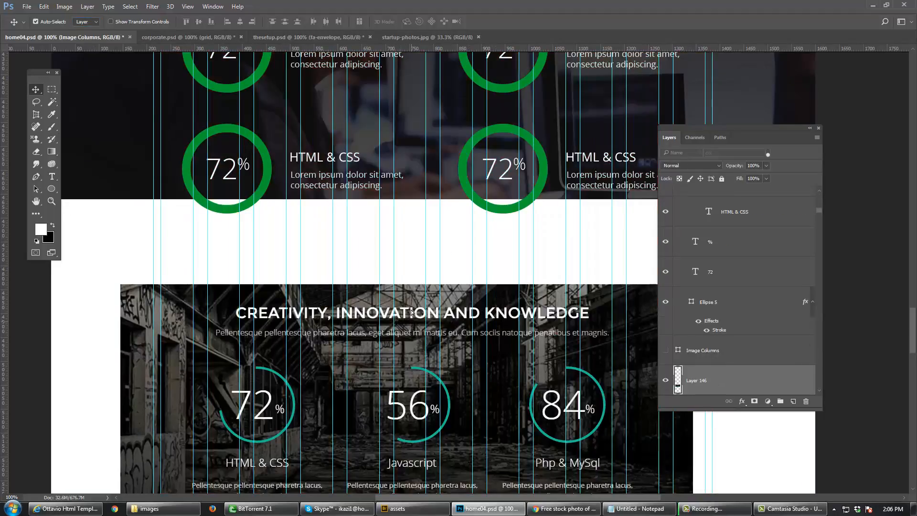
# Step: Stretch the skills section's background rectangle, Rectangle 509, downward to 125.33% of its height to cover the second row of circles
pyautogui.click(124, 162)
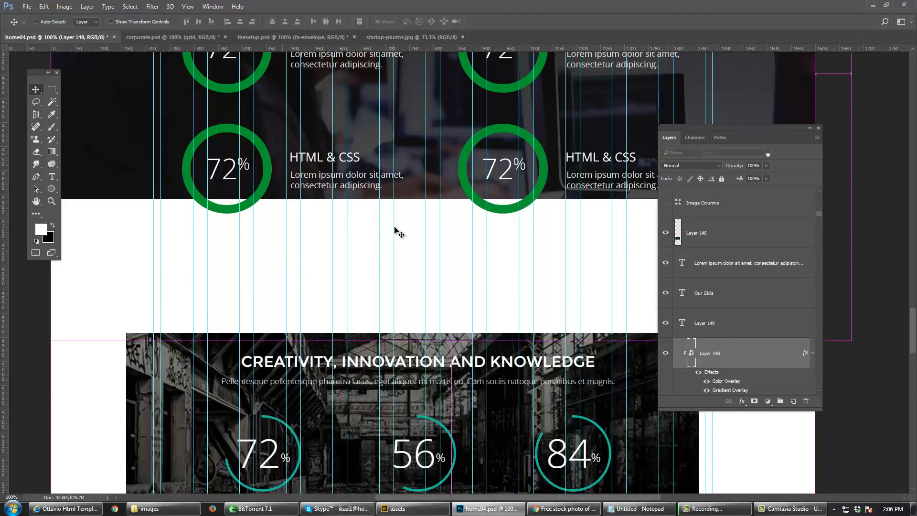
pyautogui.hotkey('ctrl', 't')
pyautogui.press('Escape')
pyautogui.scroll(-2, 758, 367)
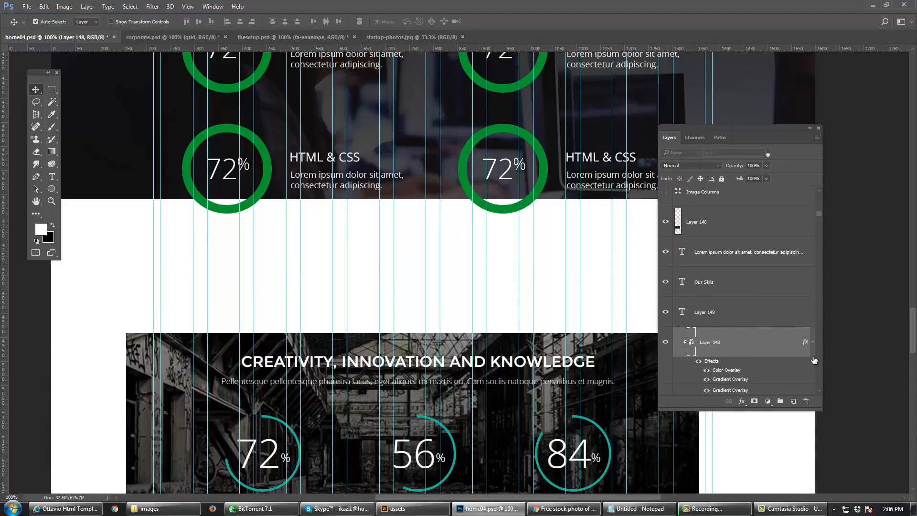
pyautogui.click(738, 360)
pyautogui.hotkey('ctrl', 't')
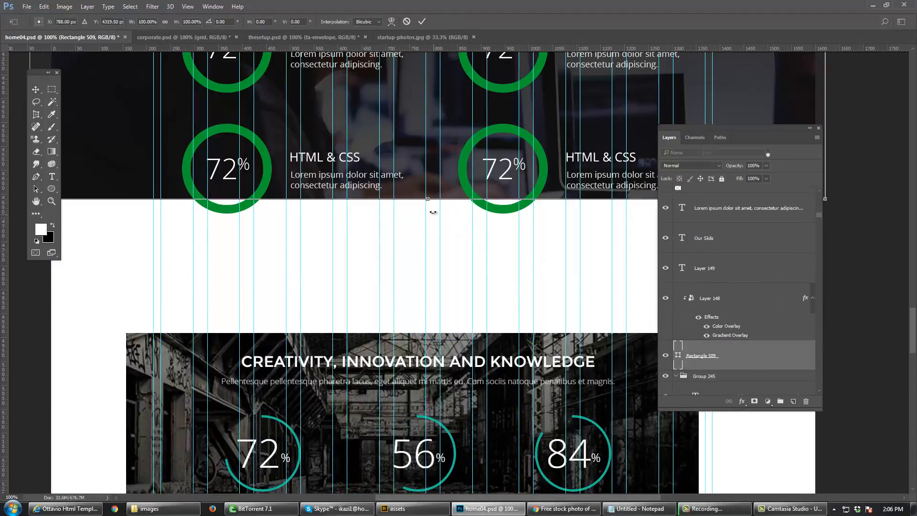
pyautogui.moveTo(429, 200); pyautogui.dragTo(427, 282)
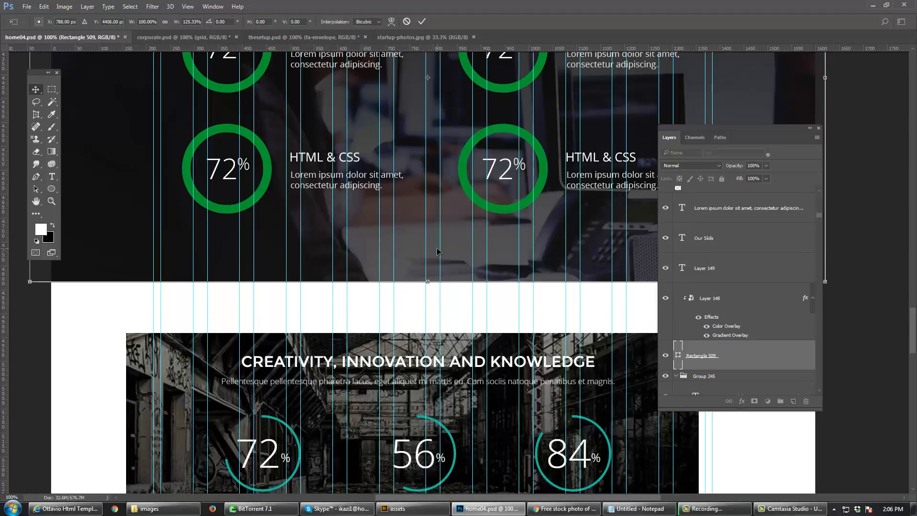
pyautogui.press('Return')
# Step: Extend Rectangle 509 further down to 110.86% of its height, close to the reference image's upper edge
pyautogui.moveTo(455, 382); pyautogui.dragTo(473, 210)
pyautogui.moveTo(430, 324); pyautogui.dragTo(432, 263)
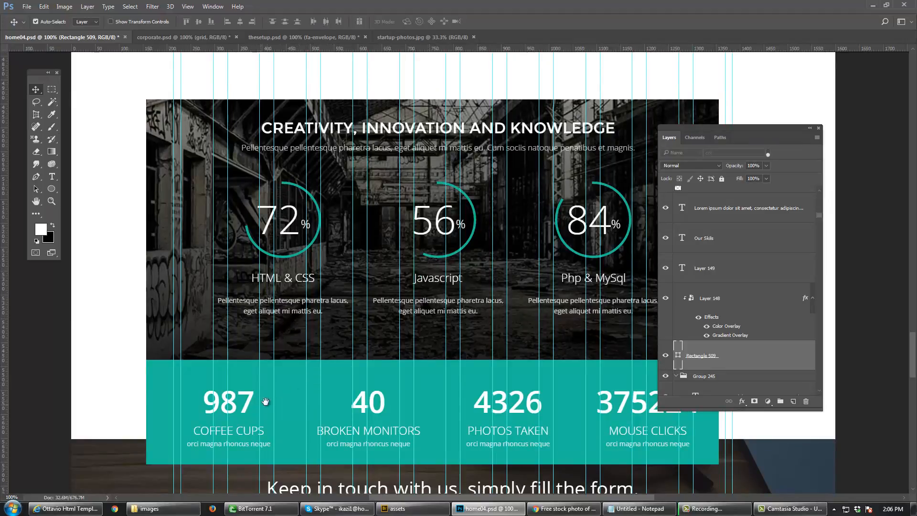
pyautogui.moveTo(405, 225); pyautogui.dragTo(410, 318)
pyautogui.moveTo(412, 281); pyautogui.dragTo(420, 168)
pyautogui.moveTo(342, 468); pyautogui.dragTo(336, 399)
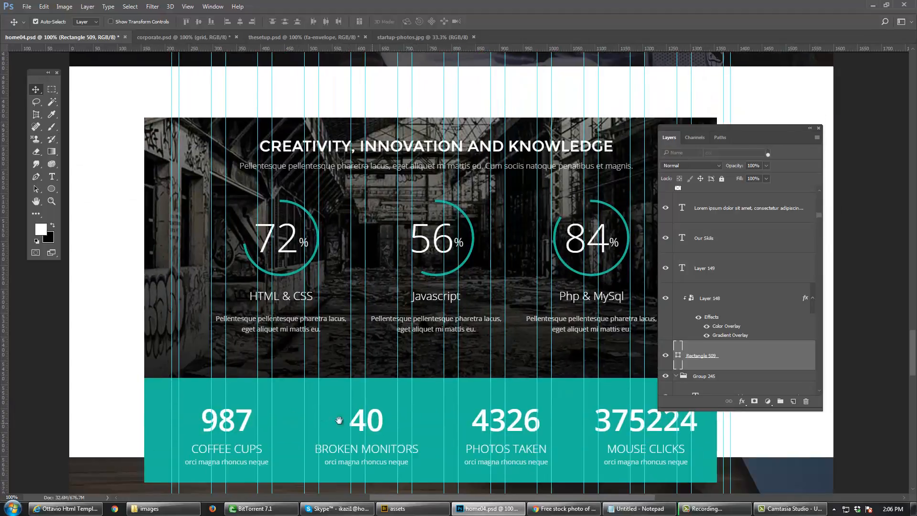
pyautogui.moveTo(414, 141); pyautogui.dragTo(420, 335)
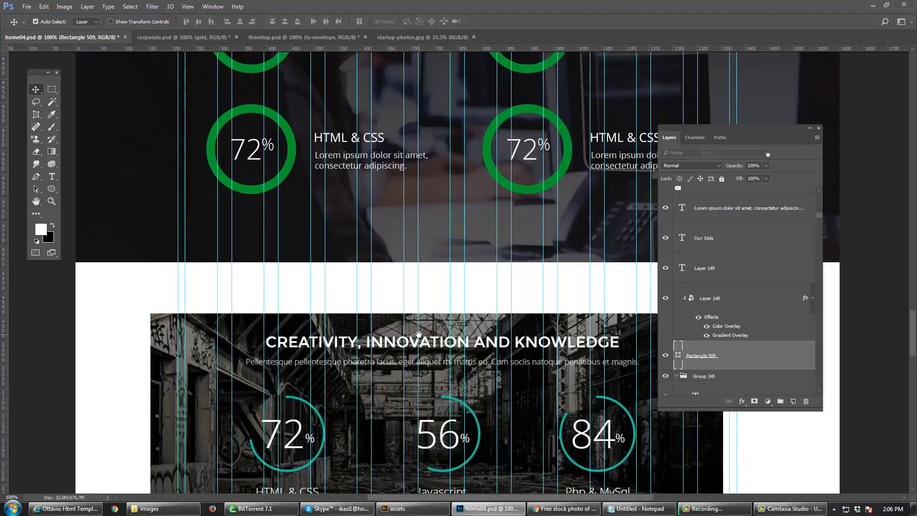
pyautogui.click(438, 243)
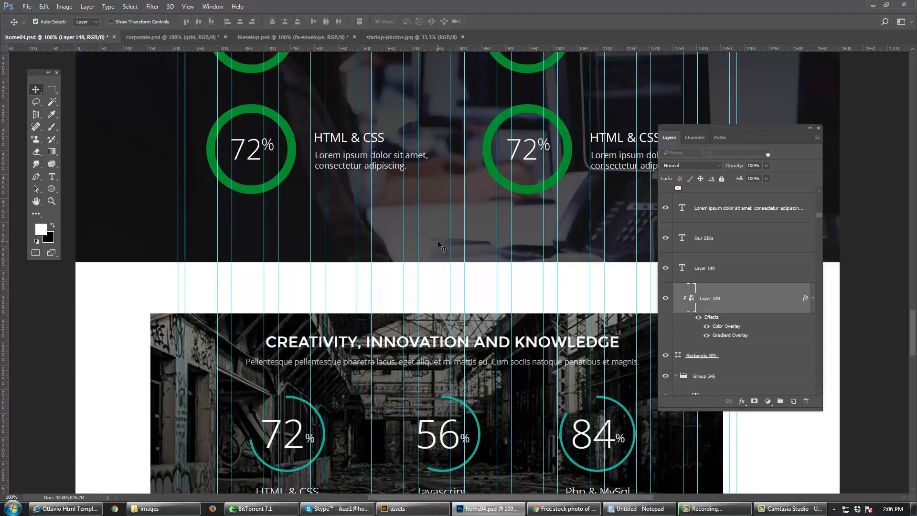
pyautogui.click(739, 361)
pyautogui.hotkey('ctrl', 't')
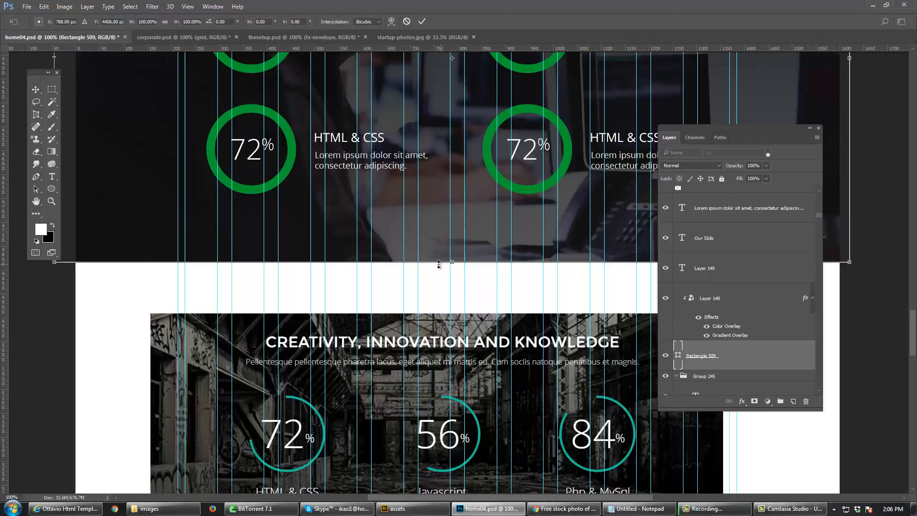
pyautogui.moveTo(450, 260); pyautogui.dragTo(451, 305)
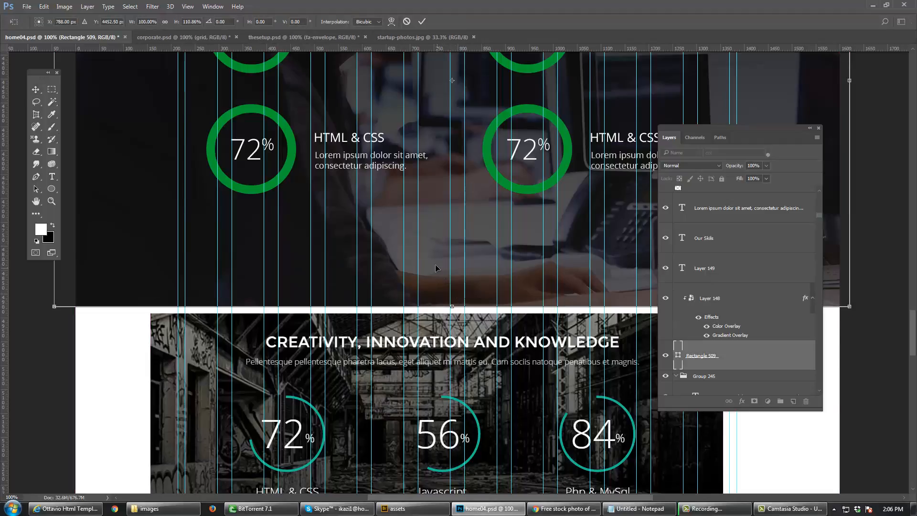
pyautogui.press('Return')
# Step: Hide the guides over the design
pyautogui.scroll(-4, 430, 267)
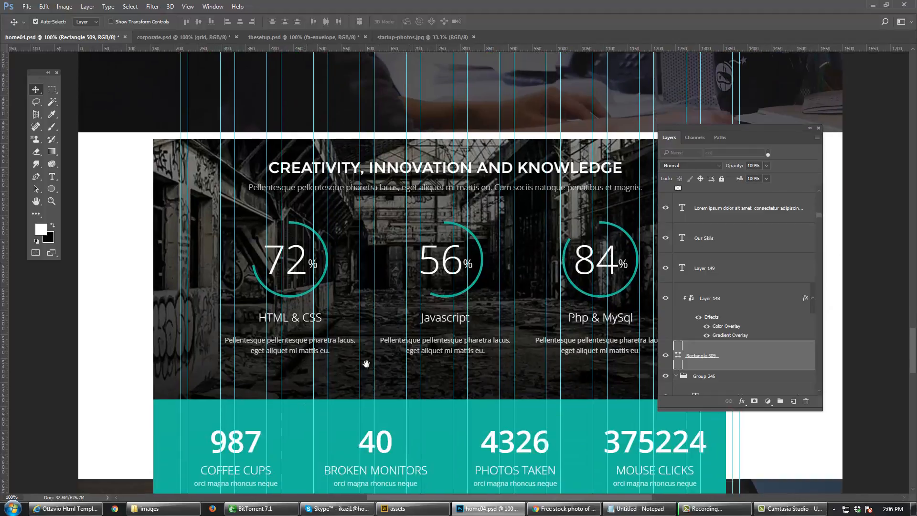
pyautogui.moveTo(387, 276); pyautogui.dragTo(399, 368)
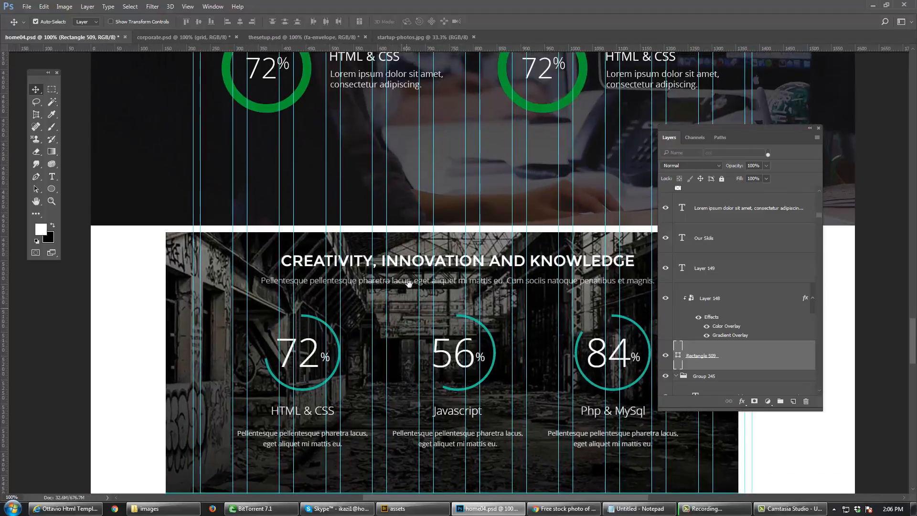
pyautogui.moveTo(410, 284); pyautogui.dragTo(412, 355)
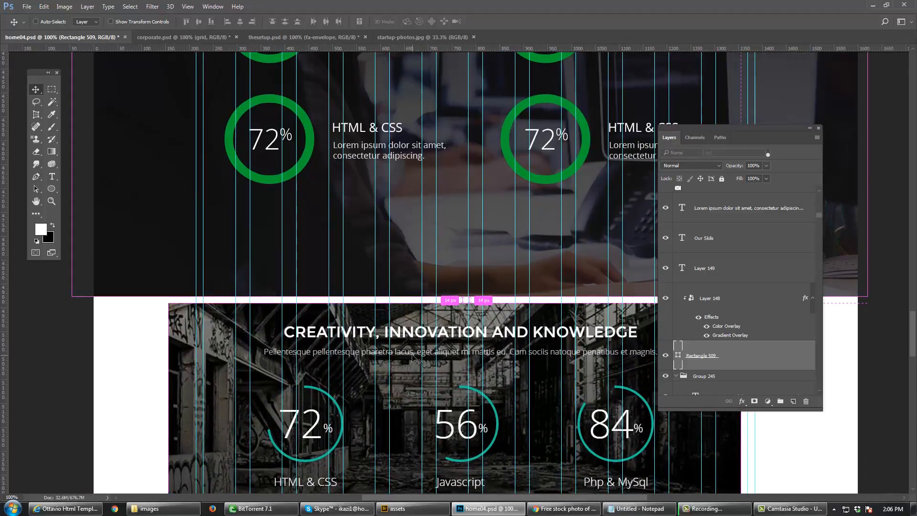
pyautogui.hotkey('ctrl', 'h')
pyautogui.moveTo(431, 315); pyautogui.dragTo(391, 396)
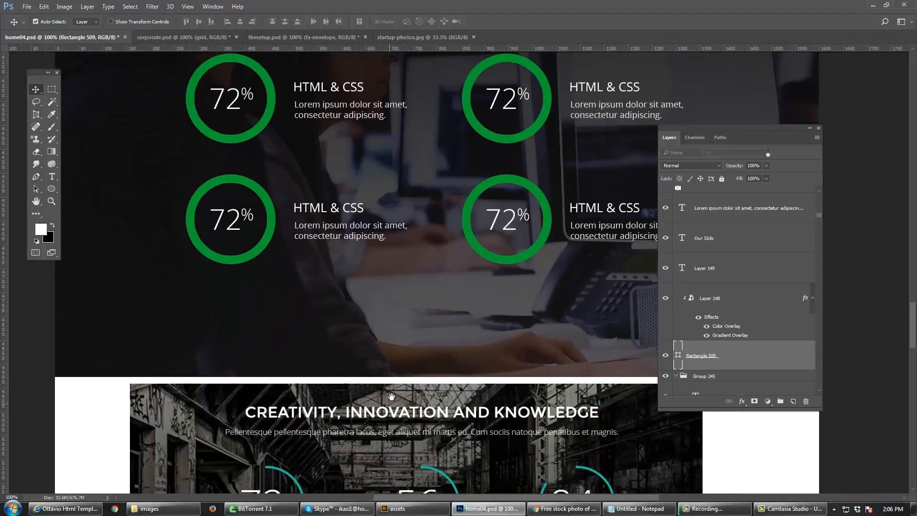
# Step: Add a new empty layer and place it beneath the photo in Layer 148, clipped to Rectangle 509
pyautogui.scroll(-1, 707, 377)
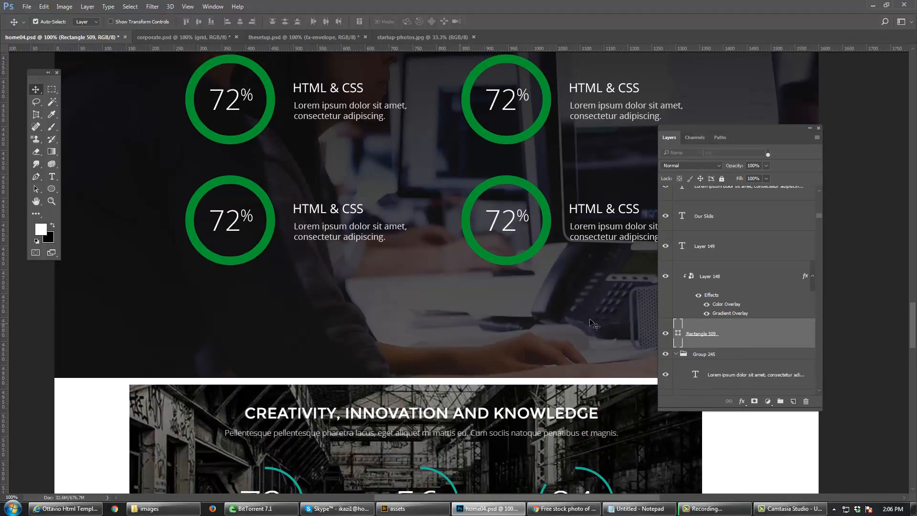
pyautogui.click(730, 282)
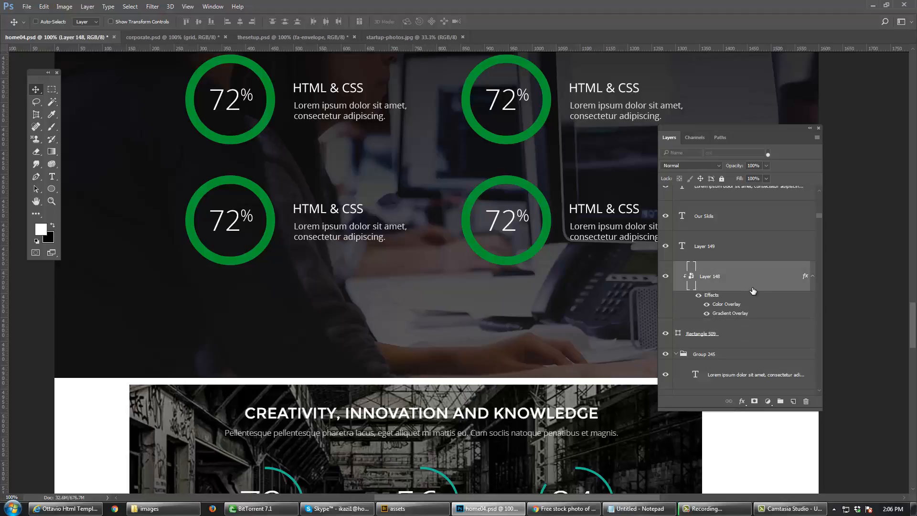
pyautogui.hotkey('ctrl', 'shift', 'n')
pyautogui.press('Return')
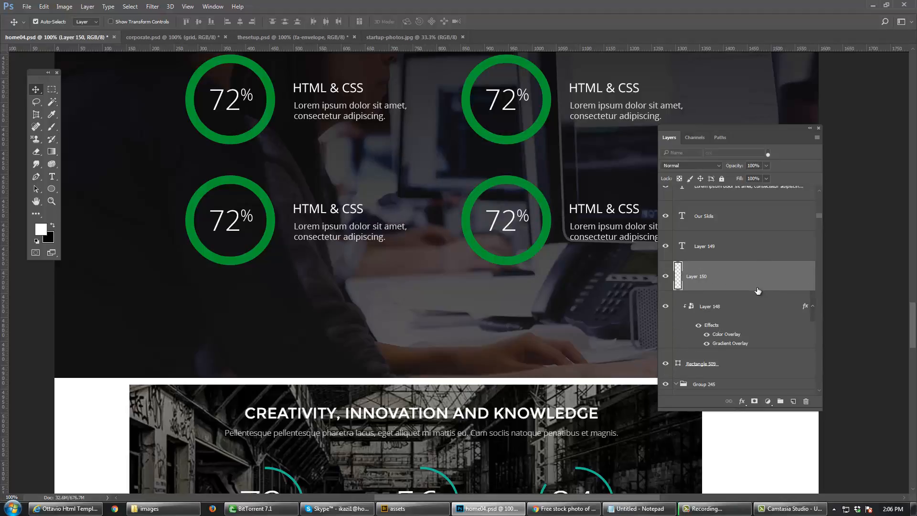
pyautogui.moveTo(748, 286); pyautogui.dragTo(755, 328)
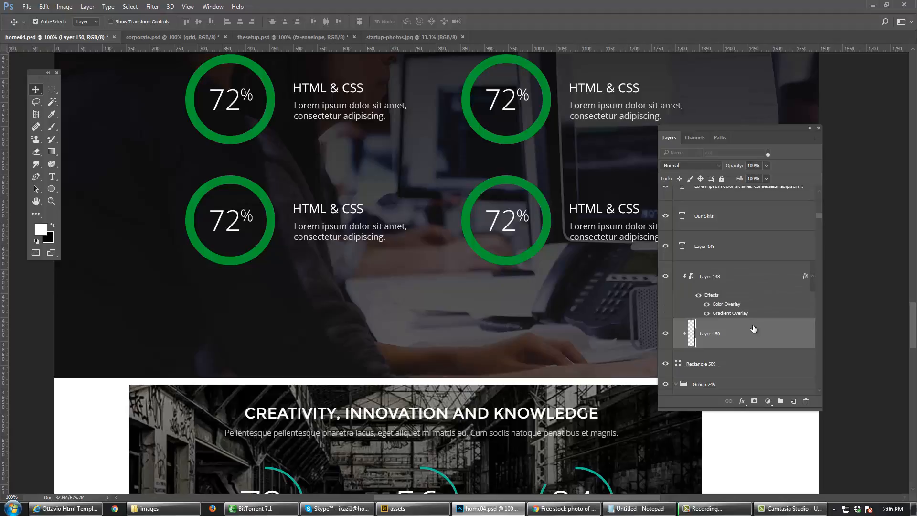
# Step: Draw a white rectangle about 1697 by 292 px across the lower part of the skills section and place it above the photo, clipped
pyautogui.click(52, 189)
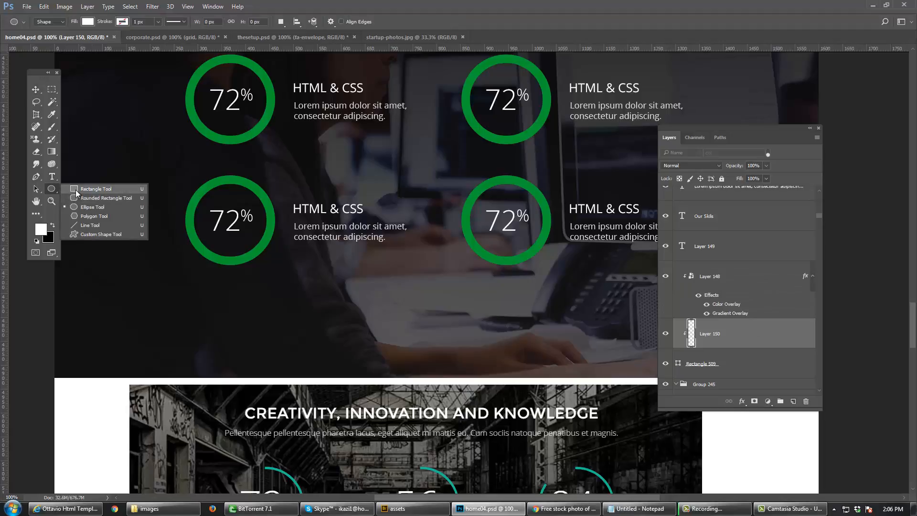
pyautogui.click(76, 189)
pyautogui.press('Tab')
pyautogui.moveTo(56, 239); pyautogui.dragTo(859, 377)
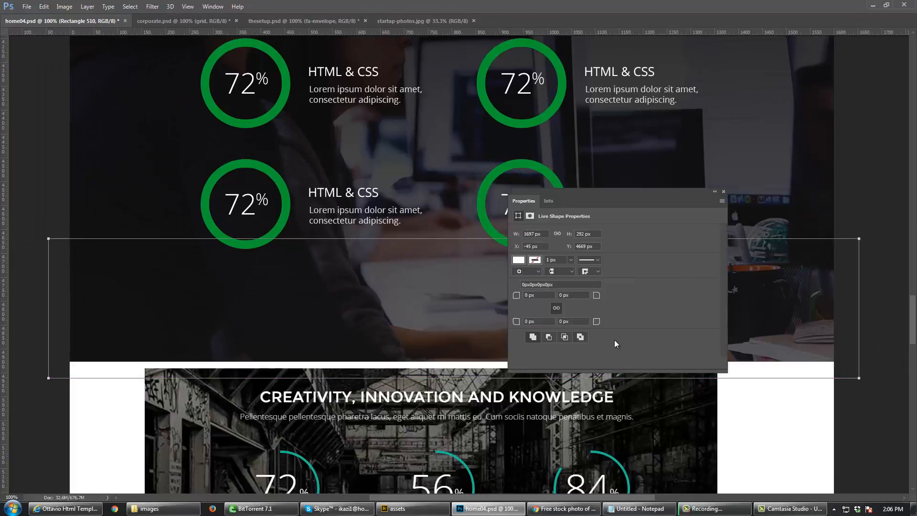
pyautogui.press('Tab')
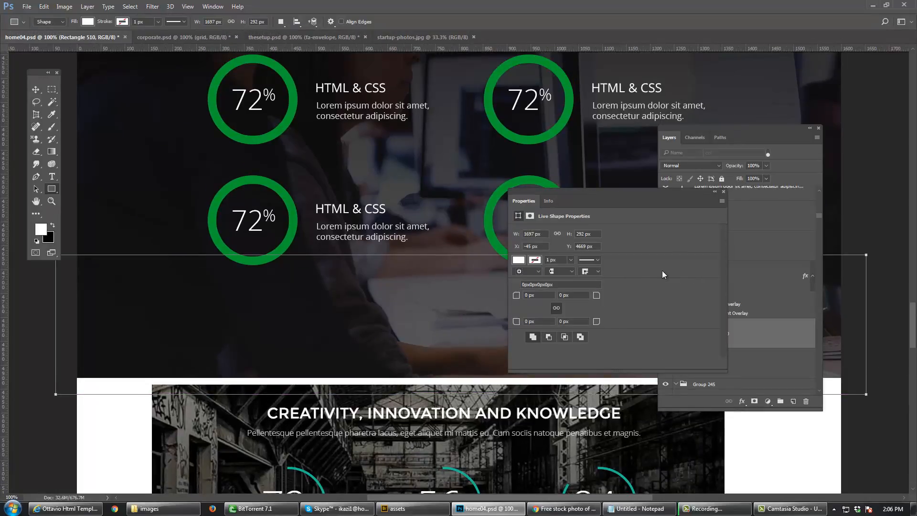
pyautogui.click(724, 191)
pyautogui.moveTo(727, 335); pyautogui.dragTo(723, 274)
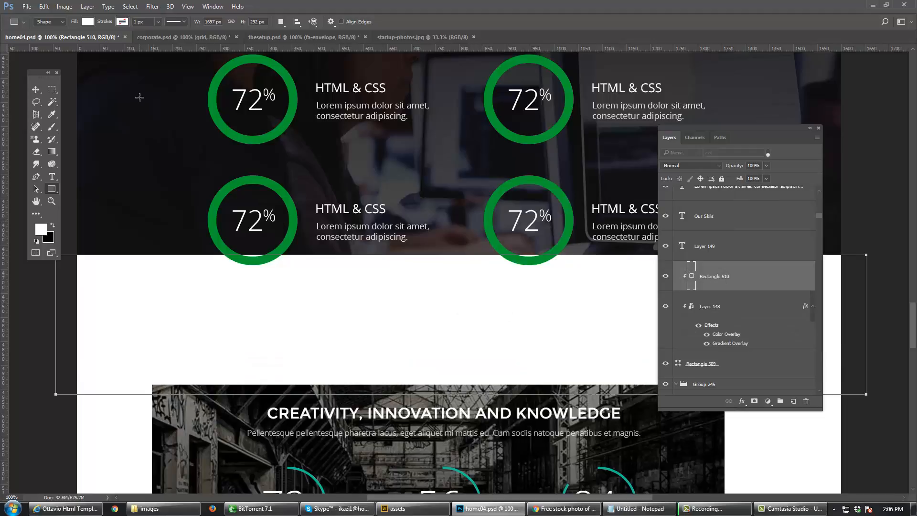
# Step: Fade the white rectangle to a faint translucent strip just below the circles and move the Creativity reference image lower
pyautogui.click(35, 89)
pyautogui.press('5')
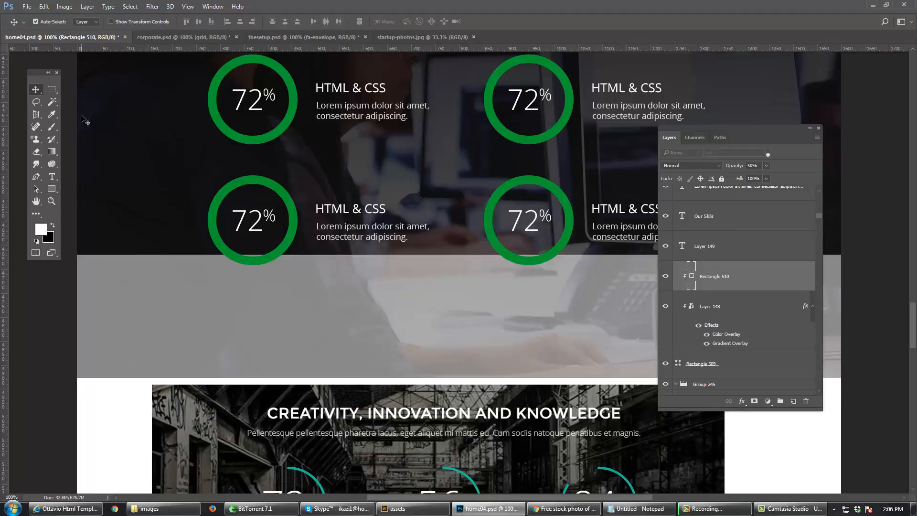
pyautogui.press('Tab')
pyautogui.moveTo(446, 317); pyautogui.dragTo(452, 267)
pyautogui.press('3')
pyautogui.press('2')
pyautogui.moveTo(447, 337); pyautogui.dragTo(447, 361)
pyautogui.moveTo(447, 362); pyautogui.dragTo(451, 232)
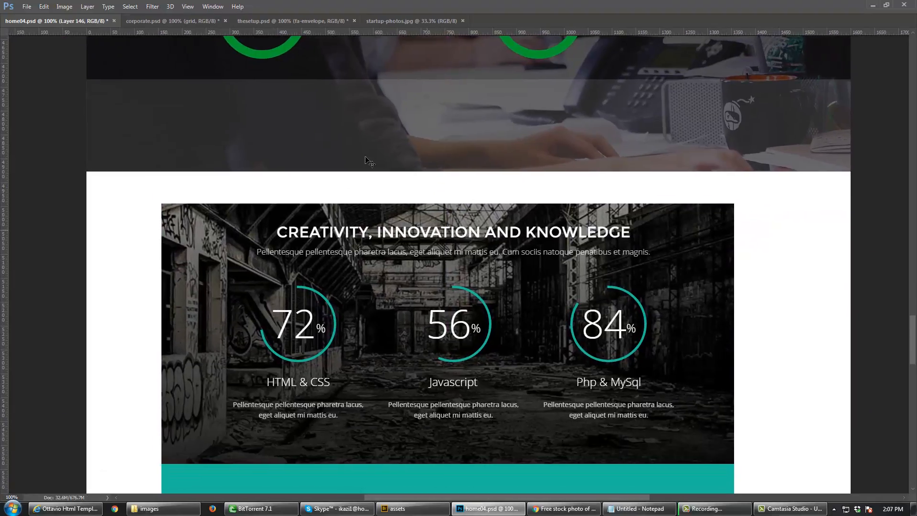
# Step: Switch to thesetup.psd and examine its row of icon counters and the neighbouring sections as a reference
pyautogui.click(290, 26)
pyautogui.moveTo(347, 129); pyautogui.dragTo(366, 334)
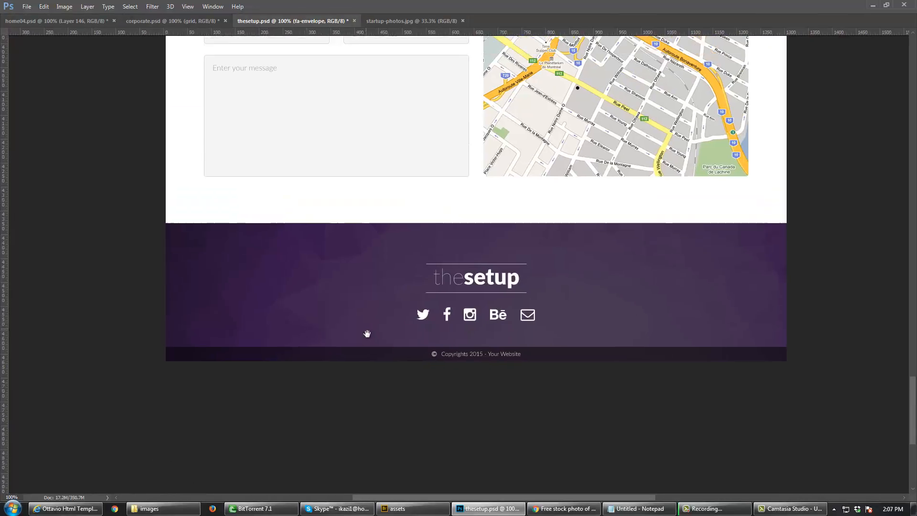
pyautogui.moveTo(349, 177); pyautogui.dragTo(353, 334)
pyautogui.moveTo(341, 201); pyautogui.dragTo(344, 319)
pyautogui.moveTo(338, 231); pyautogui.dragTo(334, 373)
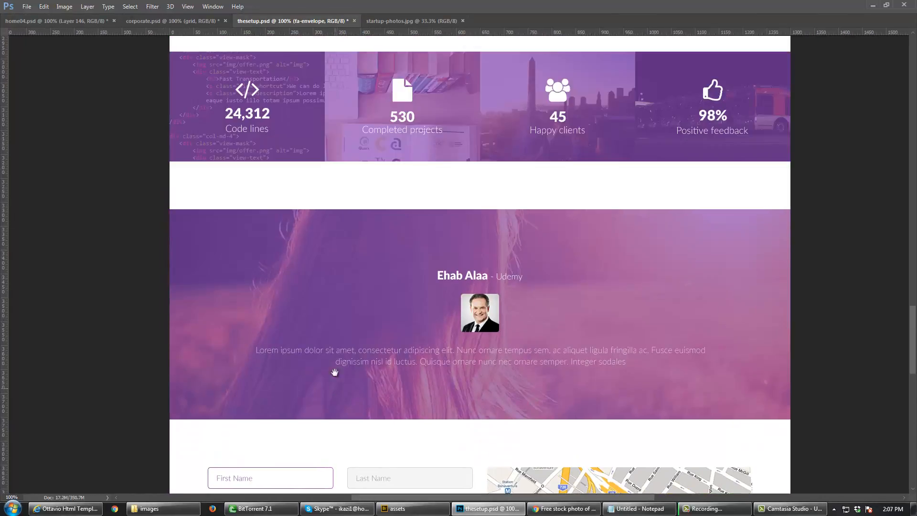
pyautogui.moveTo(330, 291); pyautogui.dragTo(331, 309)
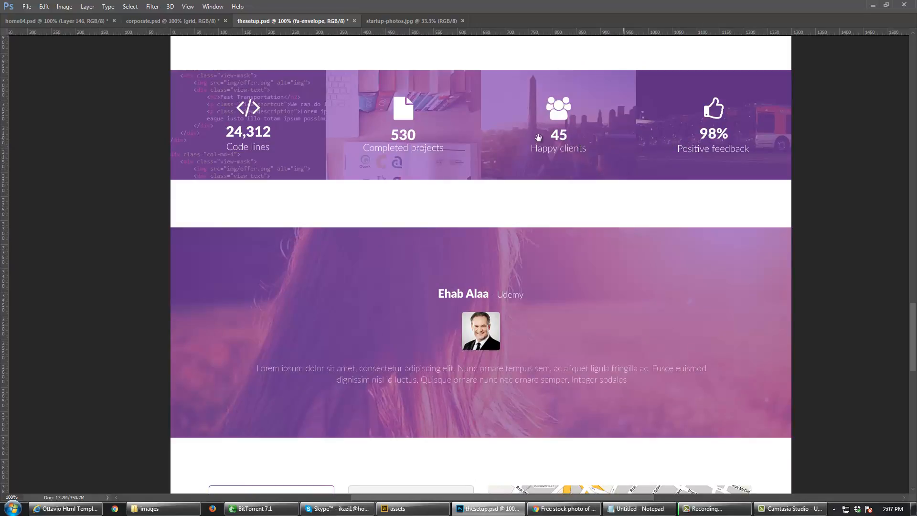
# Step: Return to home04.psd and review the Our Skils section and the translucent strip along its lower edge
pyautogui.click(91, 24)
pyautogui.moveTo(412, 266); pyautogui.dragTo(435, 110)
pyautogui.scroll(-10, 435, 110)
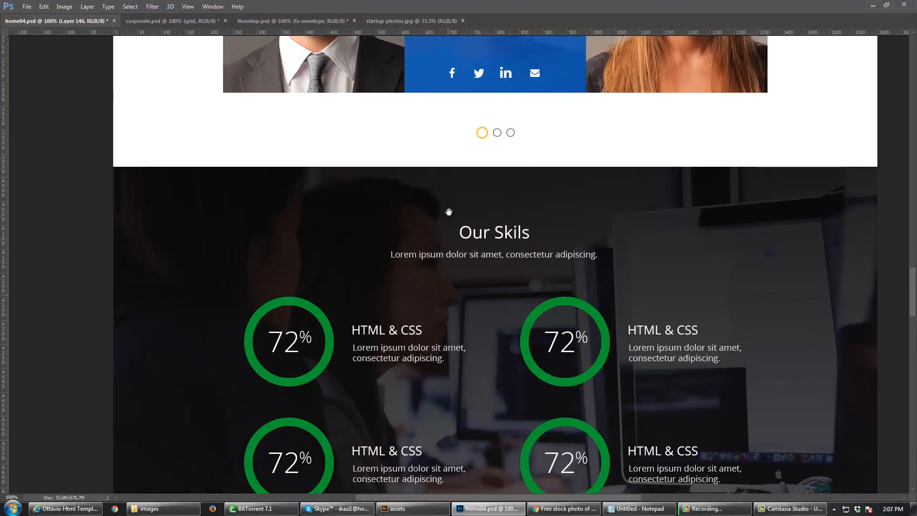
pyautogui.scroll(-2, 431, 199)
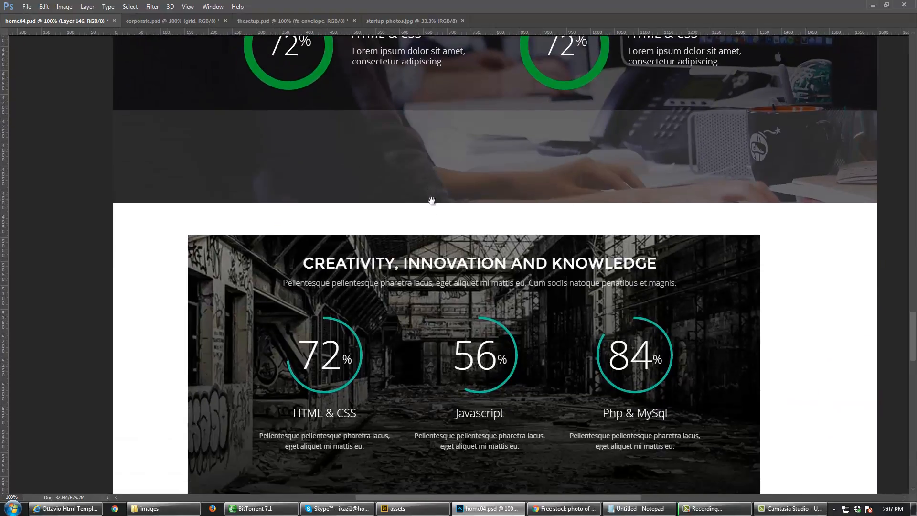
pyautogui.moveTo(432, 200); pyautogui.dragTo(475, 266)
pyautogui.moveTo(467, 205); pyautogui.dragTo(459, 234)
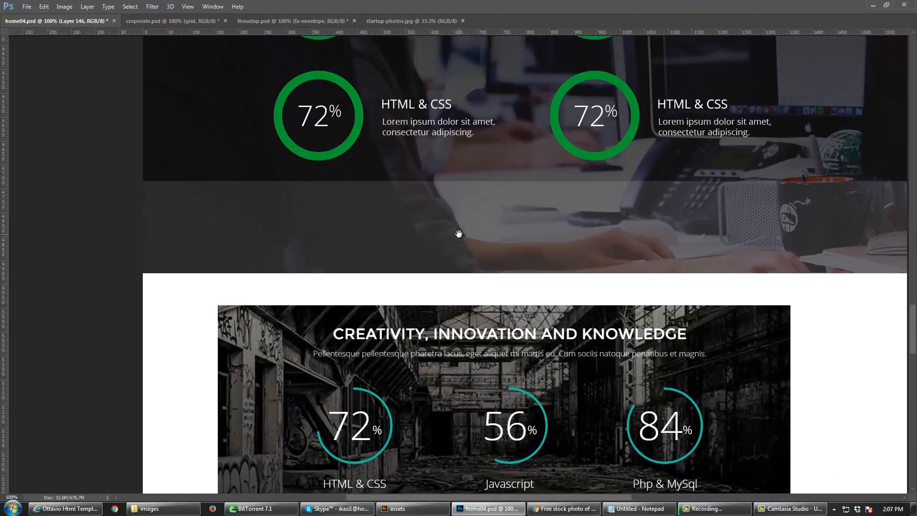
pyautogui.press('Tab')
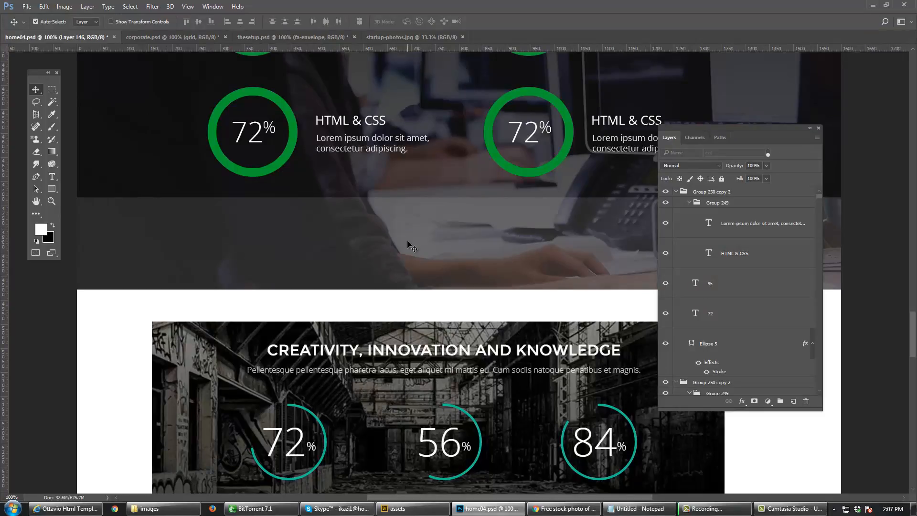
# Step: Switch to thesetup.psd and locate its row of icon counters
pyautogui.moveTo(442, 205); pyautogui.dragTo(440, 272)
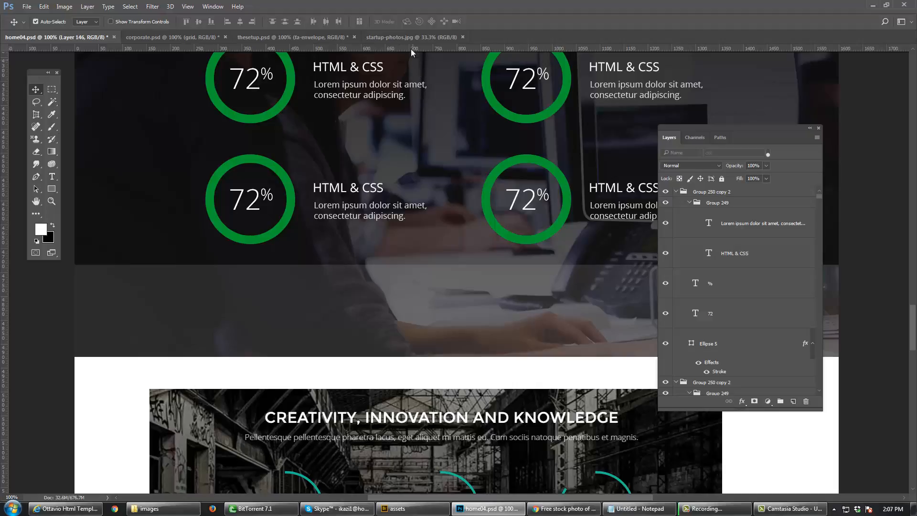
pyautogui.click(410, 36)
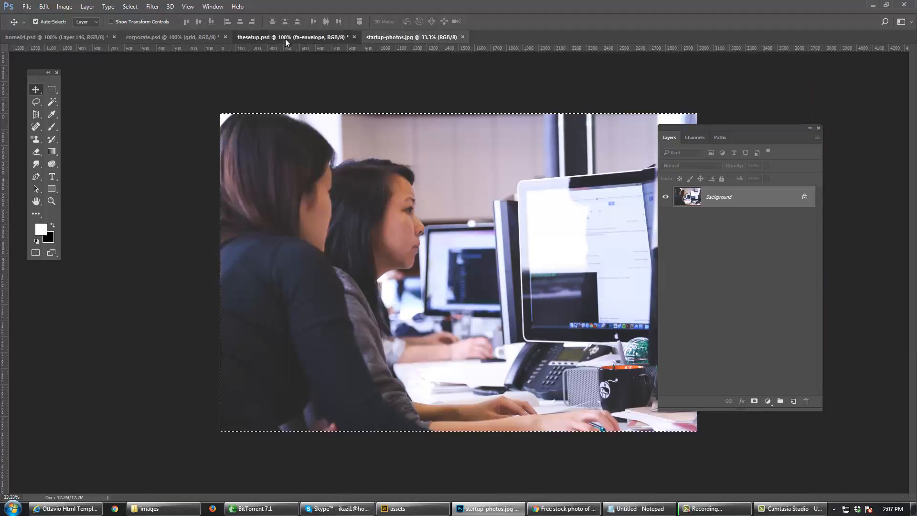
pyautogui.click(285, 38)
pyautogui.click(193, 40)
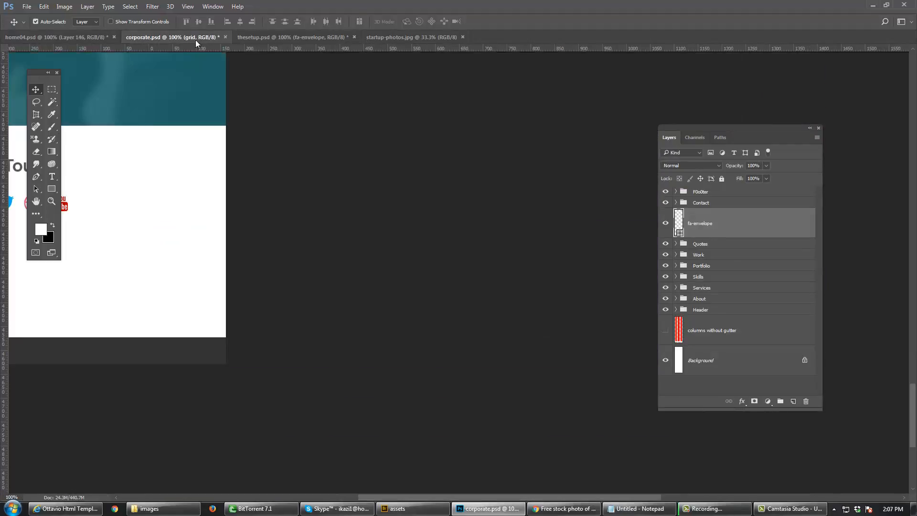
pyautogui.click(289, 37)
pyautogui.moveTo(446, 178); pyautogui.dragTo(444, 372)
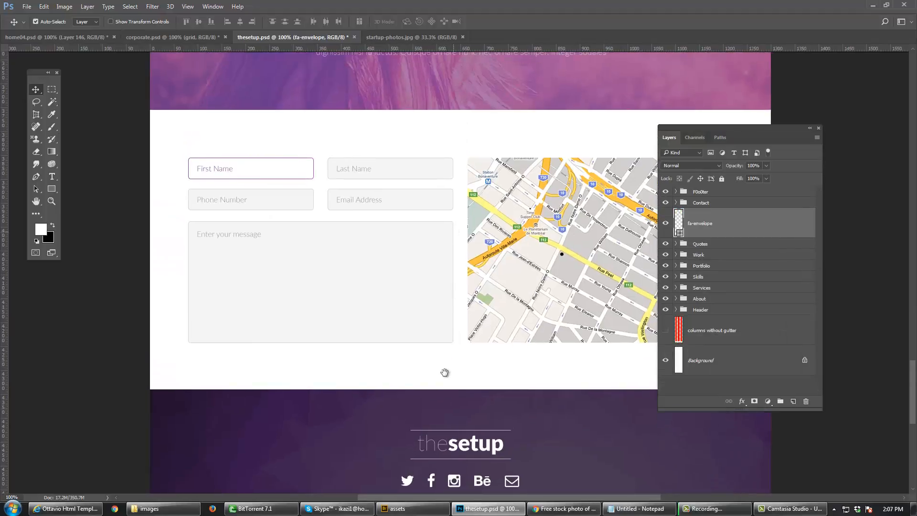
pyautogui.scroll(10, 445, 372)
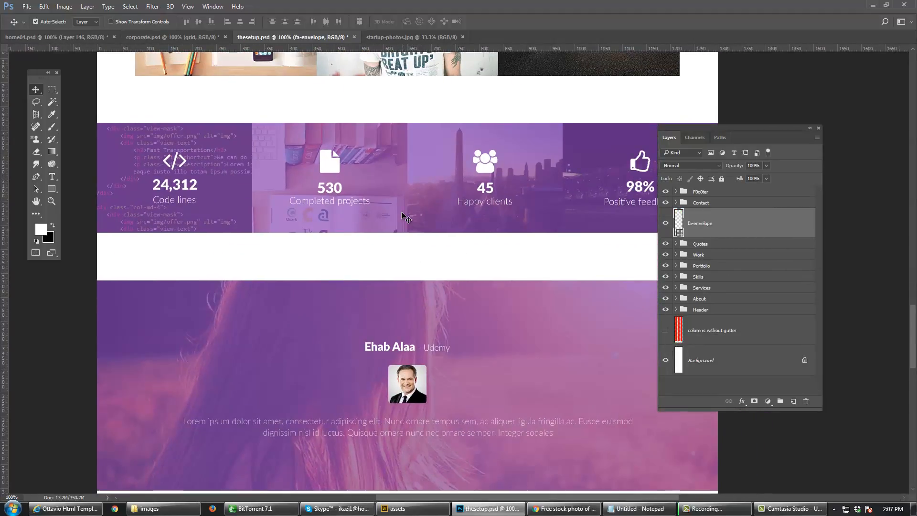
# Step: Inspect the font settings of the people icon and the code icon in the counter row
pyautogui.click(486, 168)
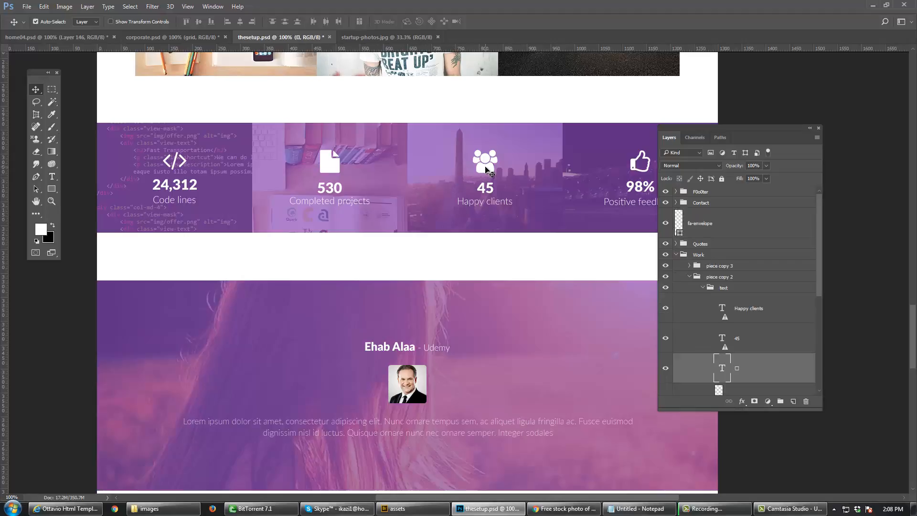
pyautogui.moveTo(485, 168)
pyautogui.mouseDown()
pyautogui.moveTo(484, 176)
pyautogui.moveTo(476, 162)
pyautogui.mouseUp()
pyautogui.press('t')
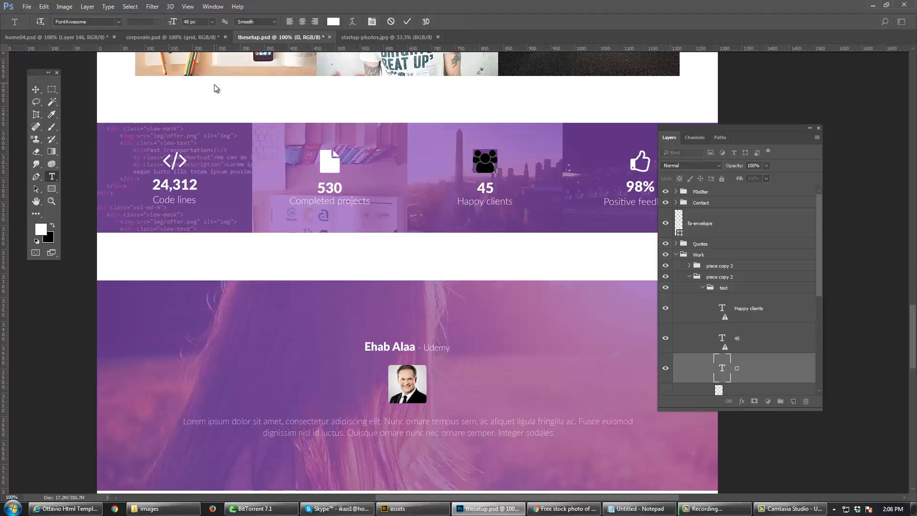
pyautogui.click(37, 90)
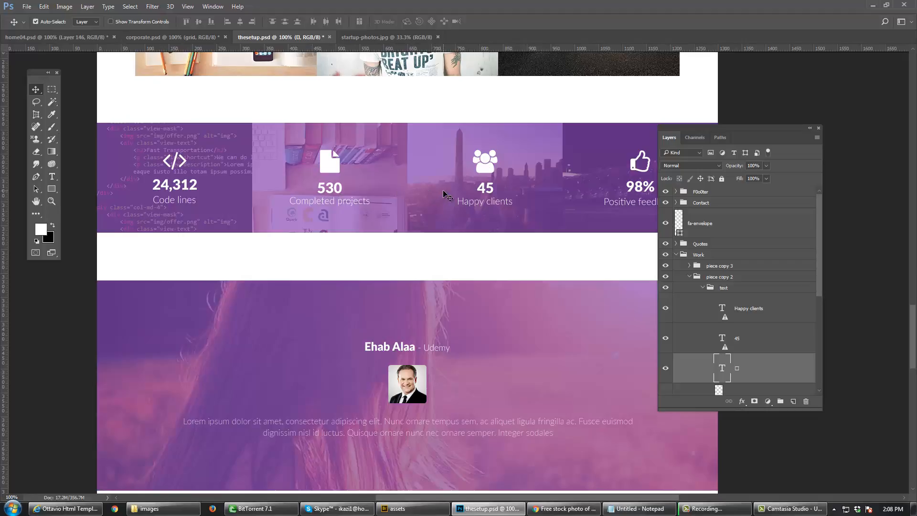
pyautogui.click(819, 130)
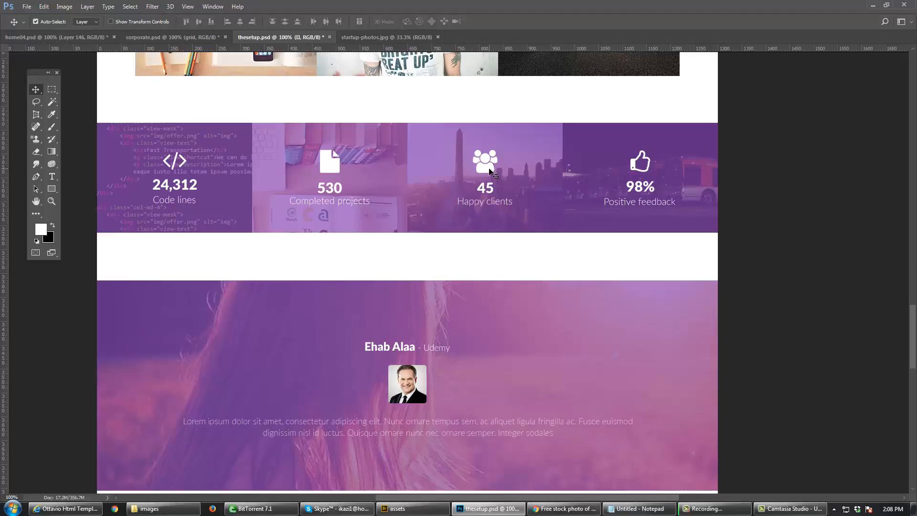
pyautogui.press('t')
pyautogui.doubleClick(183, 161)
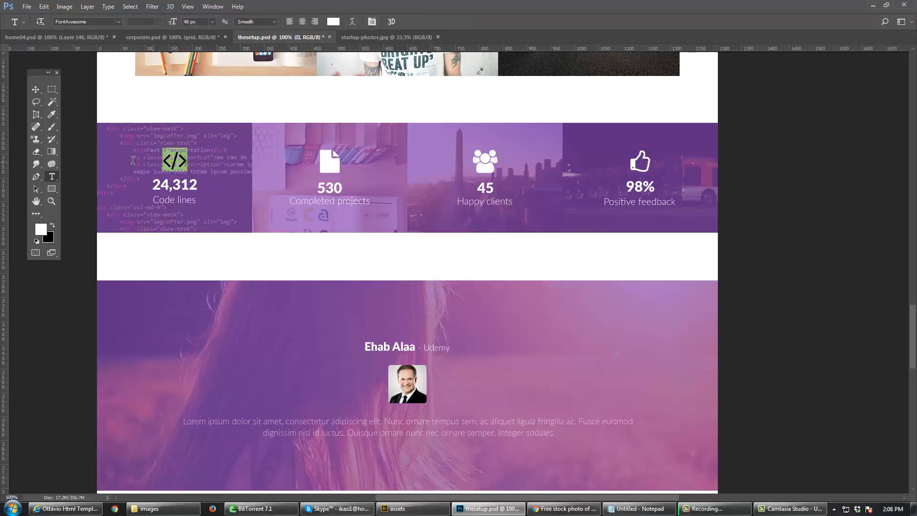
pyautogui.click(34, 90)
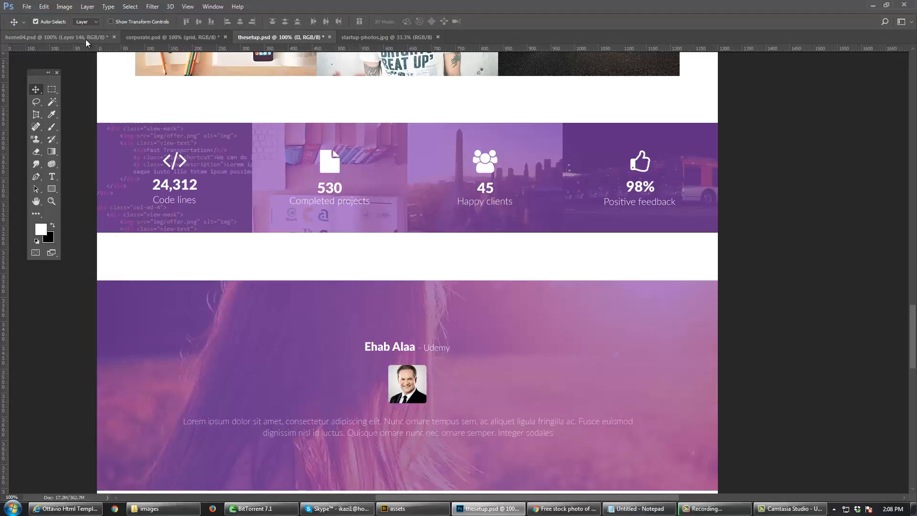
# Step: Copy the people icon into home04.psd and place it on the translucent strip below the first column of circles
pyautogui.moveTo(486, 169); pyautogui.dragTo(335, 419)
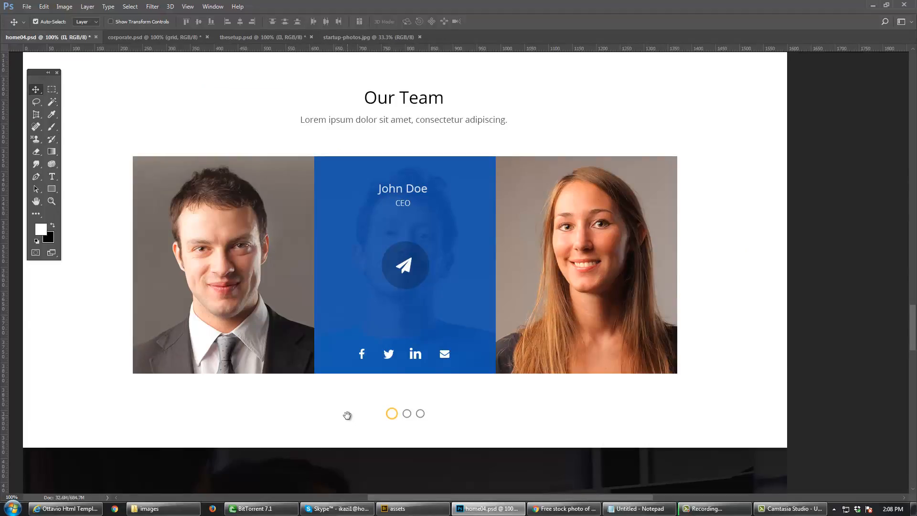
pyautogui.moveTo(348, 414); pyautogui.dragTo(252, 377)
pyautogui.click(50, 21)
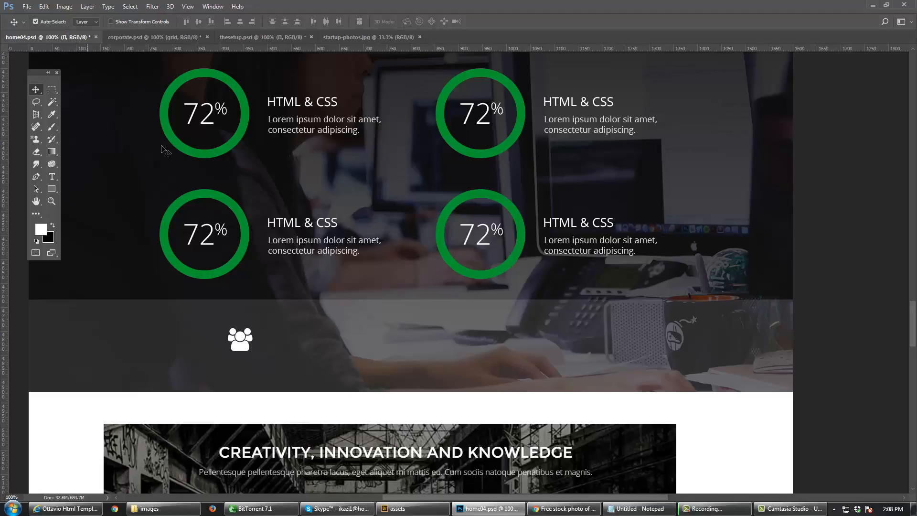
# Step: Fill the translucent strip with black and set its opacity to 70%
pyautogui.keyDown('ctrl'); pyautogui.click(329, 315); pyautogui.keyUp('ctrl')
pyautogui.press('d')
pyautogui.hotkey('alt', 'BackSpace')
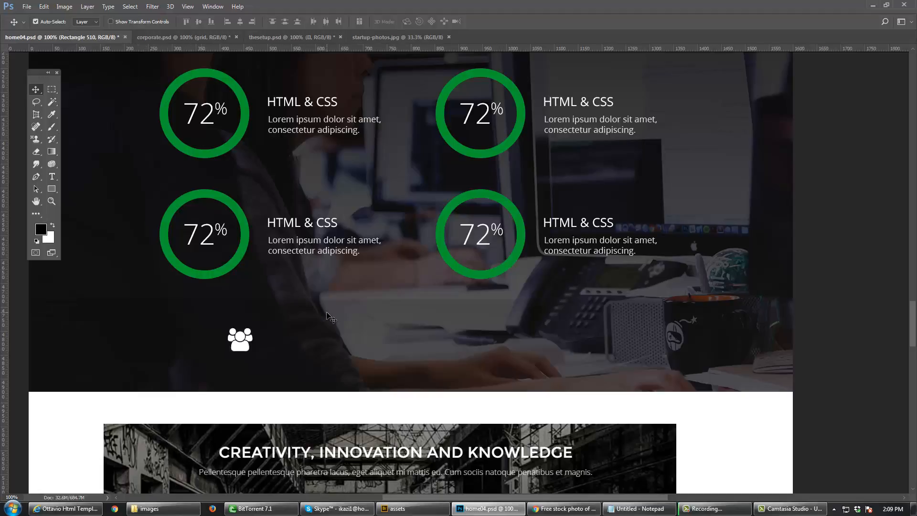
pyautogui.press('8')
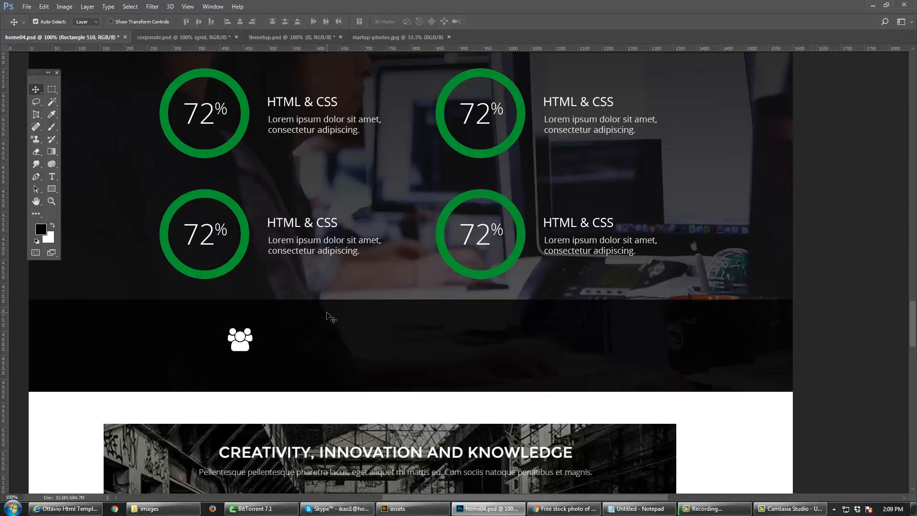
pyautogui.press('5')
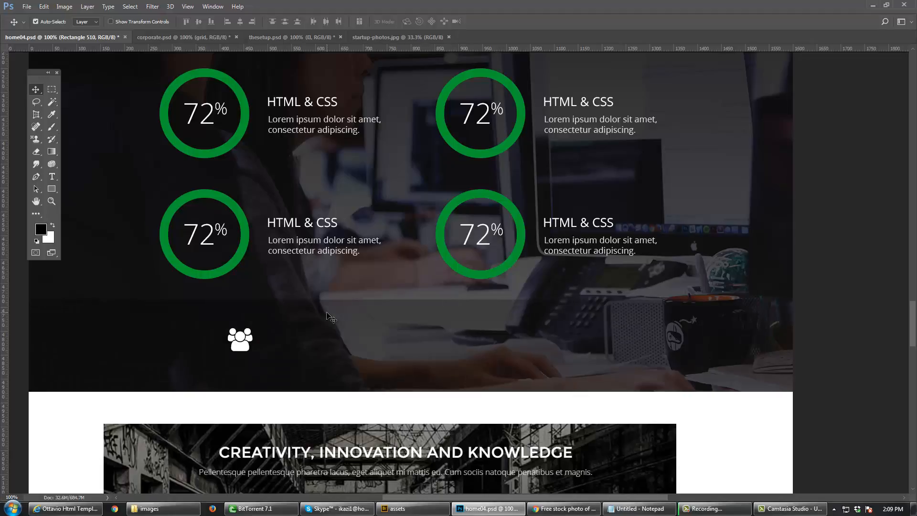
pyautogui.press('7')
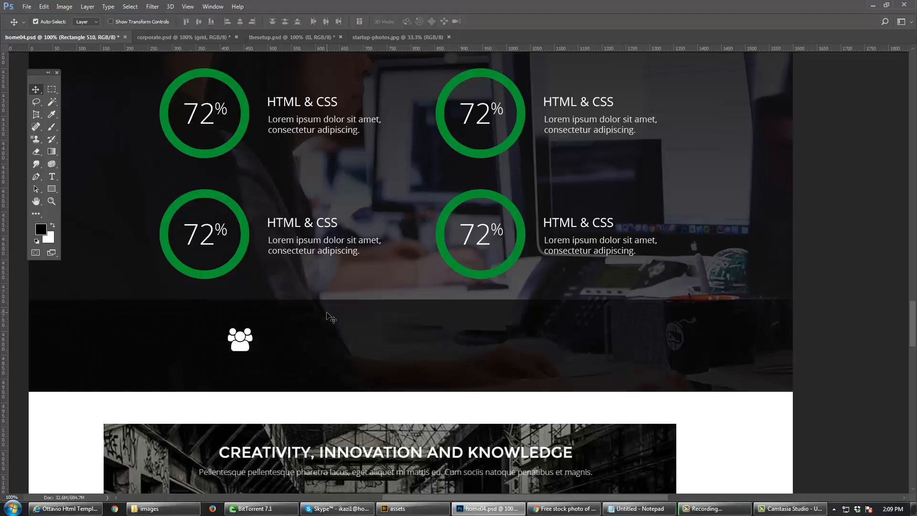
# Step: Shift the people icon slightly lower on the dark strip
pyautogui.moveTo(327, 312); pyautogui.dragTo(333, 360)
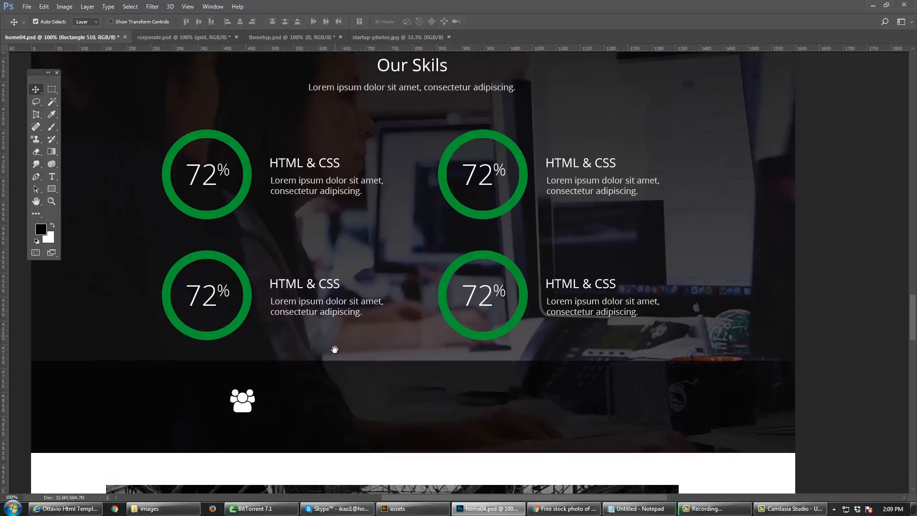
pyautogui.moveTo(336, 381); pyautogui.dragTo(355, 425)
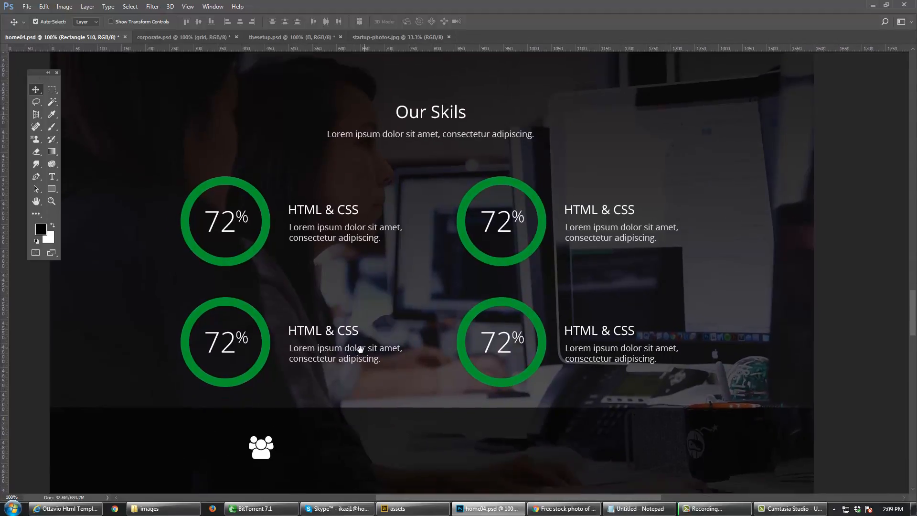
pyautogui.moveTo(360, 349); pyautogui.dragTo(365, 325)
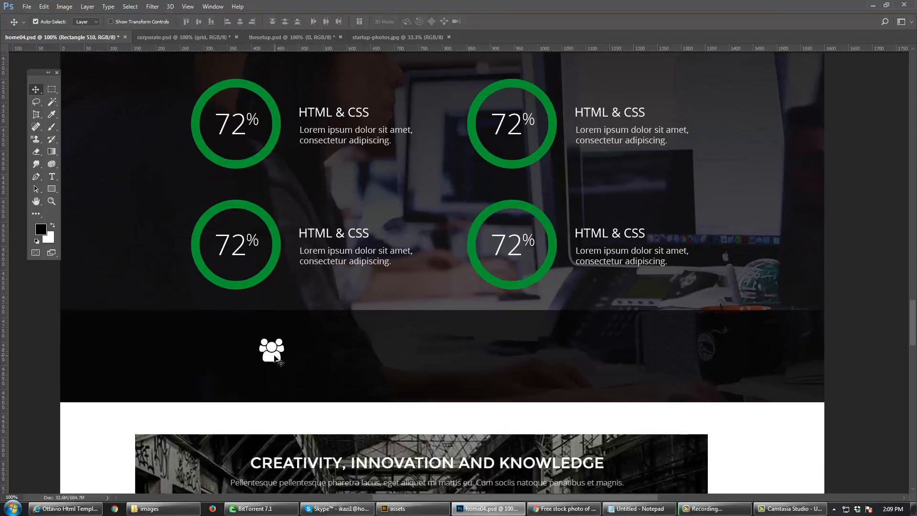
pyautogui.moveTo(276, 358); pyautogui.dragTo(281, 361)
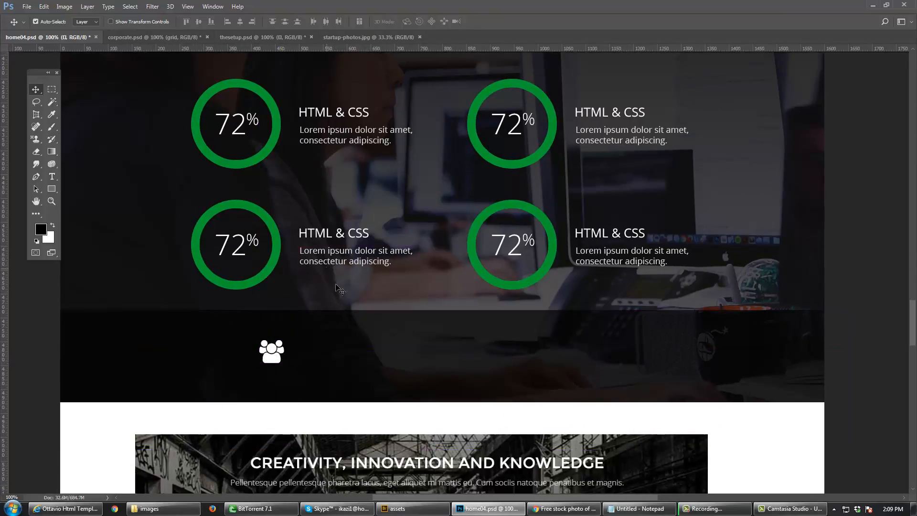
# Step: Duplicate the lower HTML & CSS heading of the first column onto the dark strip, just below the people icon
pyautogui.scroll(-5, 405, 335)
pyautogui.scroll(-3, 405, 335)
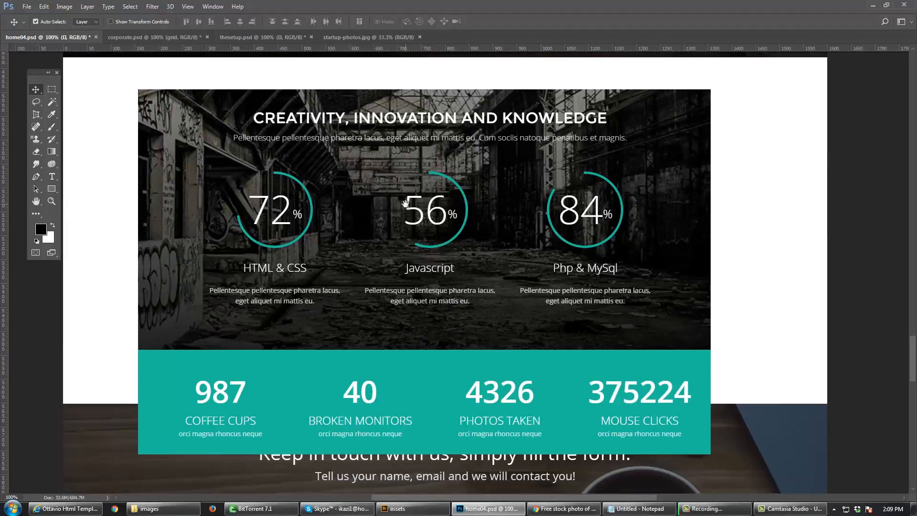
pyautogui.scroll(3, 406, 205)
pyautogui.scroll(2, 380, 290)
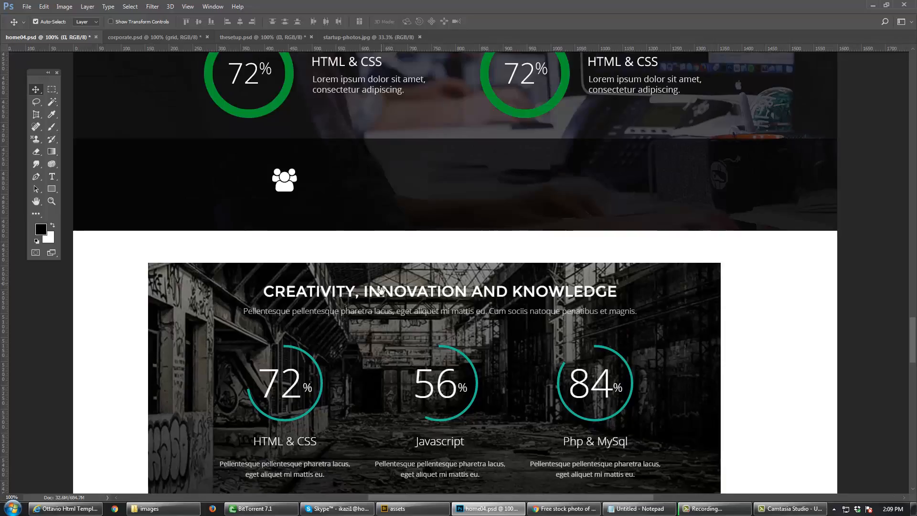
pyautogui.click(345, 90)
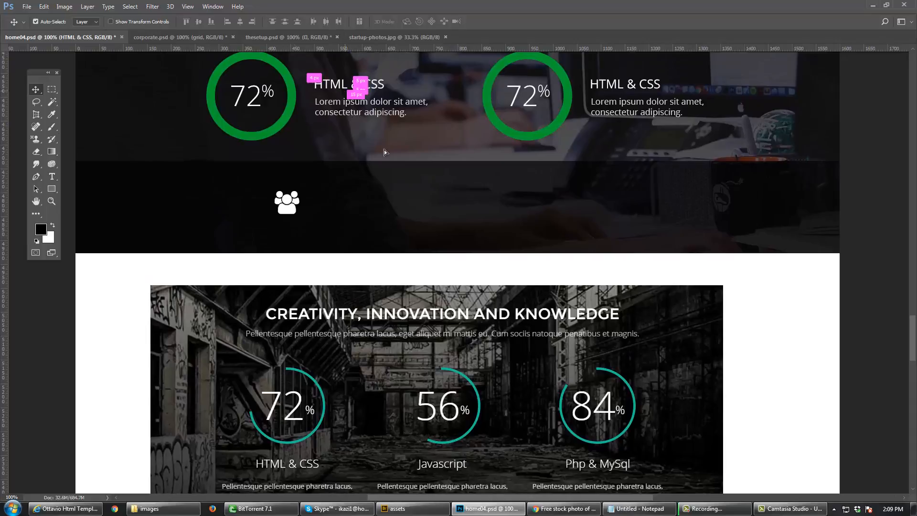
pyautogui.moveTo(344, 88); pyautogui.dragTo(344, 234)
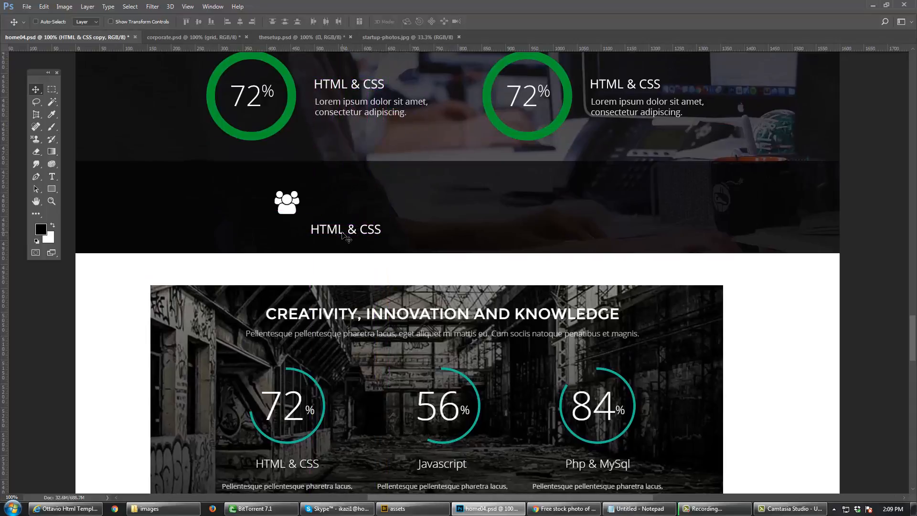
# Step: Replace the text of the copied heading on the dark strip with "Hapy Clients"
pyautogui.scroll(-3, 345, 143)
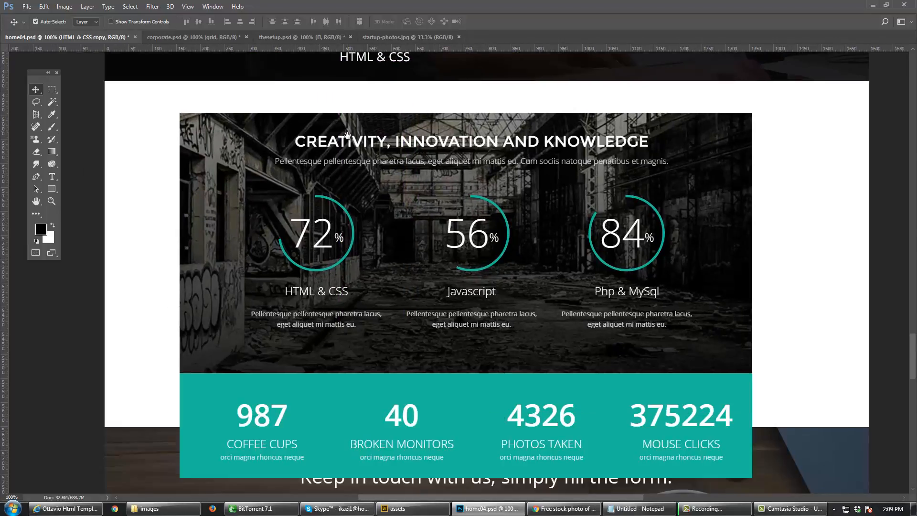
pyautogui.scroll(2, 325, 228)
pyautogui.scroll(2, 374, 190)
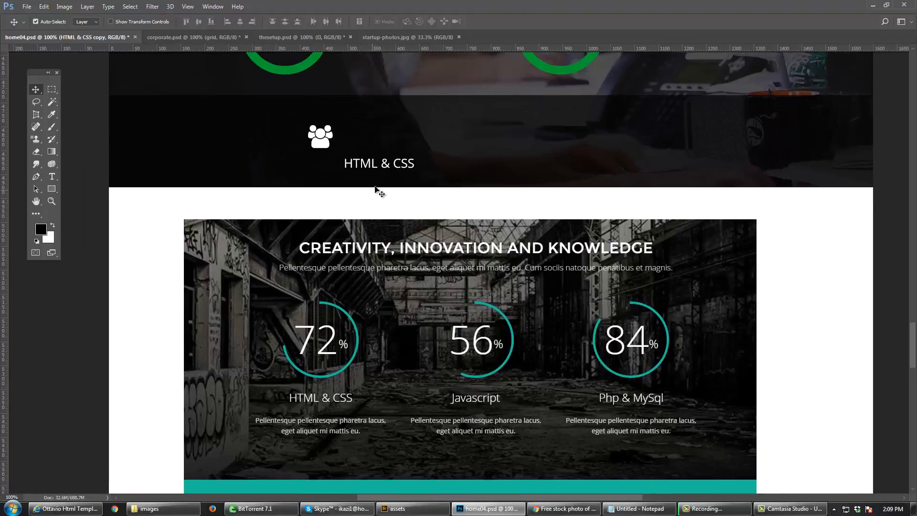
pyautogui.press('t')
pyautogui.click(383, 161)
pyautogui.hotkey('ctrl', 'a')
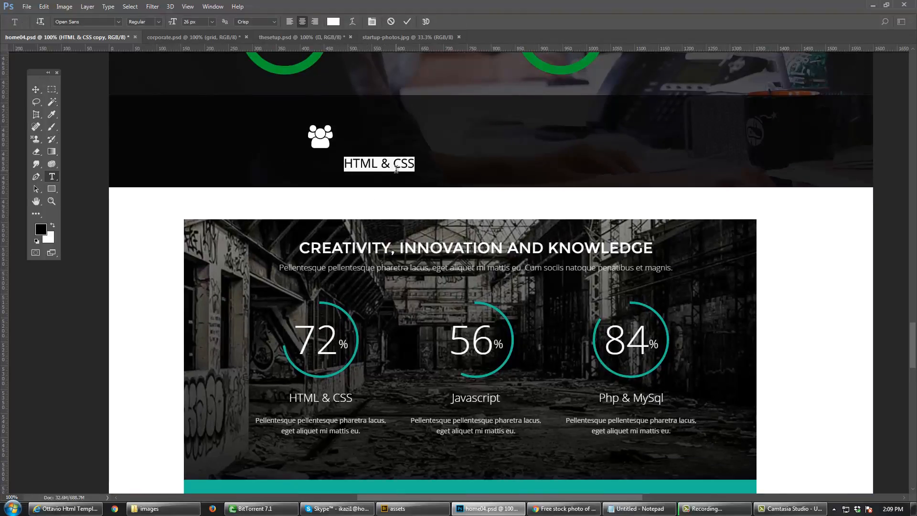
pyautogui.write('Ha')
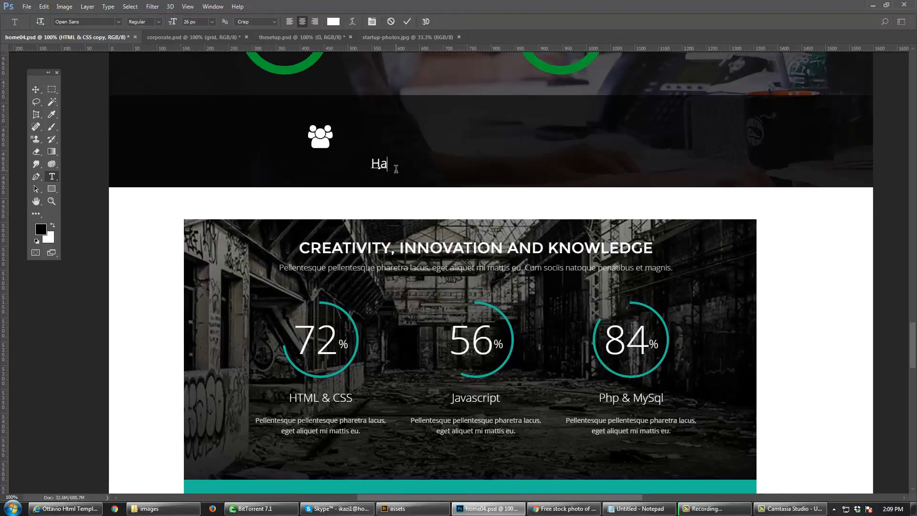
pyautogui.write('py Clients')
pyautogui.hotkey('ctrl', 'a')
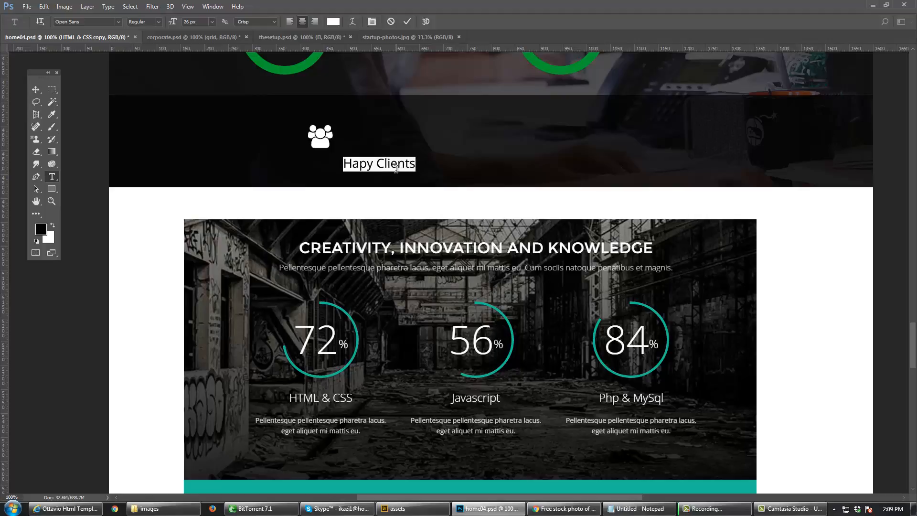
pyautogui.hotkey('ctrl', 'Return')
# Step: Move the Hapy Clients label under the people icon and align both on their horizontal centres
pyautogui.press('v')
pyautogui.moveTo(403, 170); pyautogui.dragTo(344, 170)
pyautogui.keyDown('shift'); pyautogui.click(321, 139); pyautogui.keyUp('shift')
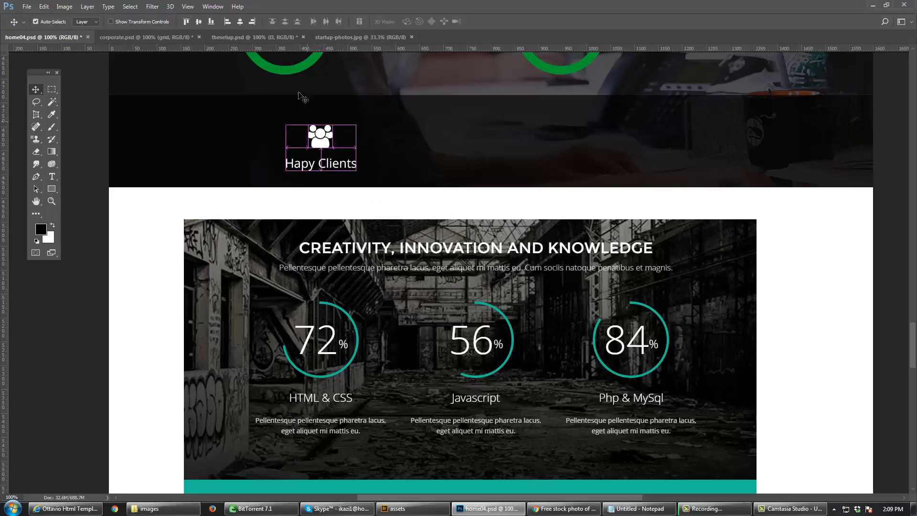
pyautogui.click(240, 22)
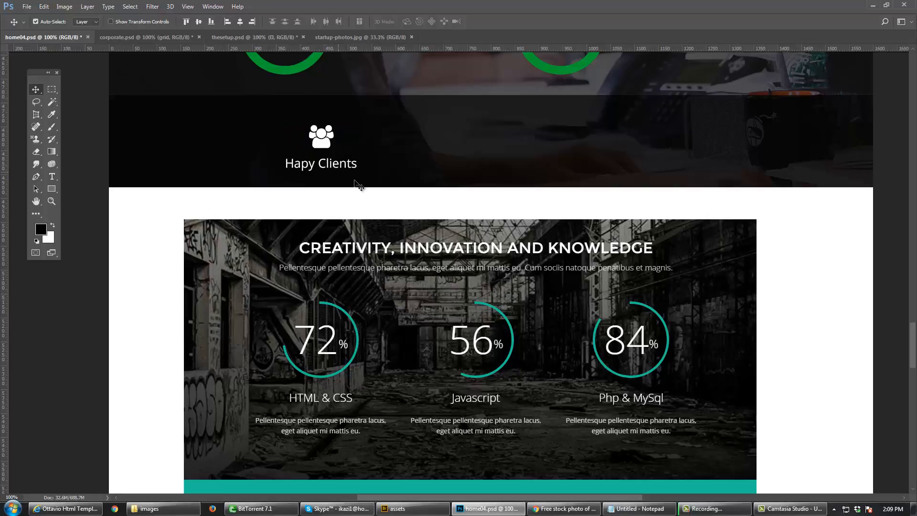
# Step: Move the reference image further down and stretch the Our Skils section's base rectangle downward to about 122% height
pyautogui.moveTo(403, 246); pyautogui.dragTo(410, 361)
pyautogui.press('F7')
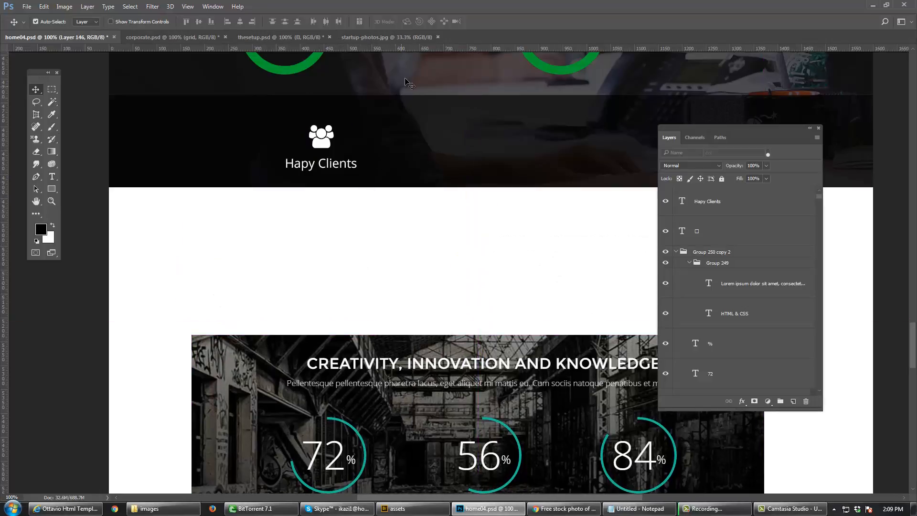
pyautogui.click(566, 235)
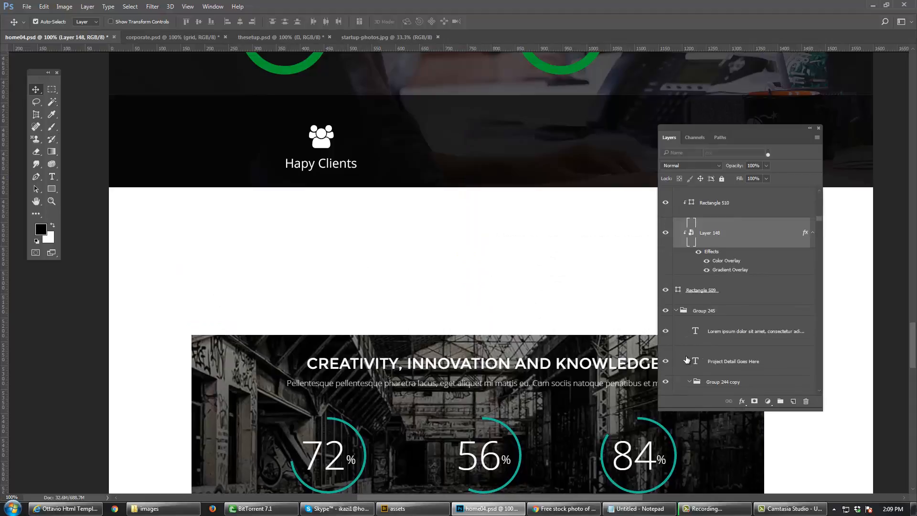
pyautogui.click(721, 295)
pyautogui.hotkey('ctrl', 't')
pyautogui.moveTo(485, 188); pyautogui.dragTo(487, 285)
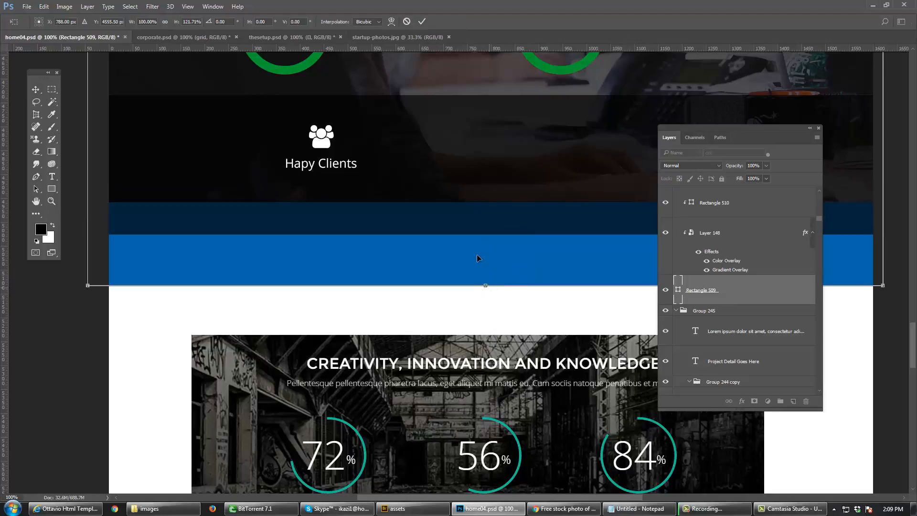
pyautogui.press('Return')
# Step: Scale up the section's clipped background photo so it covers the whole extended Our Skils rectangle
pyautogui.keyDown('ctrl'); pyautogui.click(468, 84); pyautogui.keyUp('ctrl')
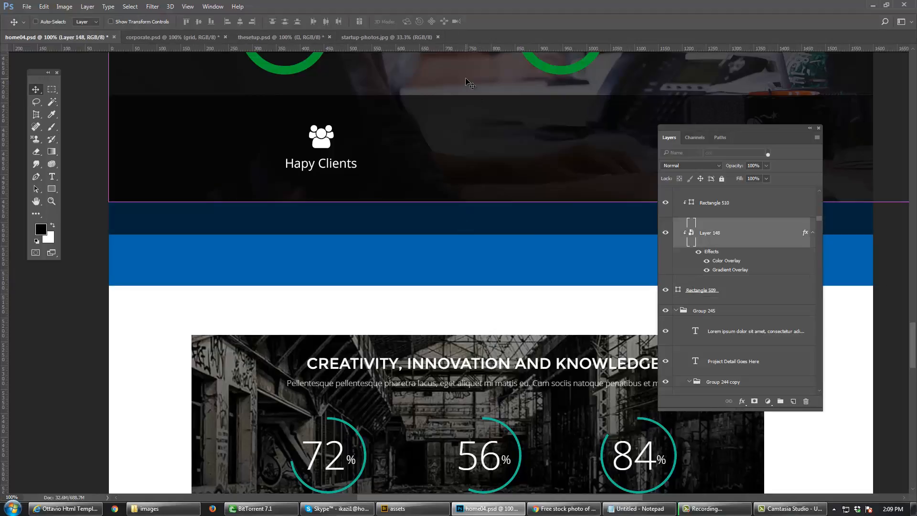
pyautogui.hotkey('ctrl', 't')
pyautogui.keyDown('alt'); pyautogui.click(498, 179); pyautogui.keyUp('alt')
pyautogui.keyDown('alt'); pyautogui.click(498, 180); pyautogui.keyUp('alt')
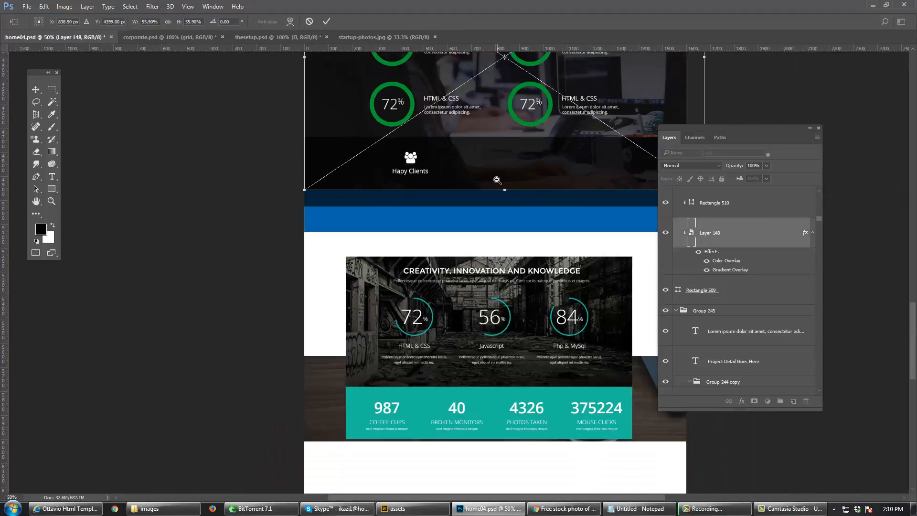
pyautogui.moveTo(497, 179); pyautogui.dragTo(384, 339)
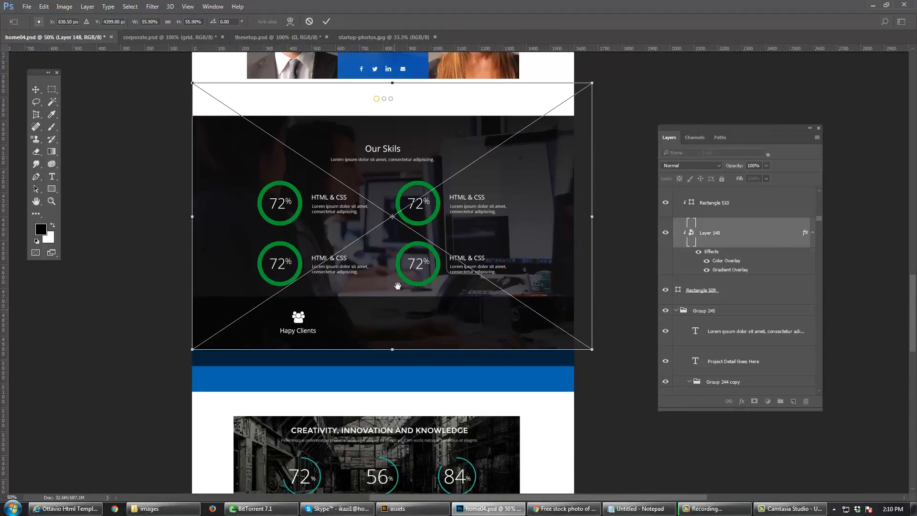
pyautogui.moveTo(398, 286)
pyautogui.mouseDown()
pyautogui.moveTo(400, 311)
pyautogui.moveTo(399, 295)
pyautogui.mouseUp()
pyautogui.moveTo(591, 375); pyautogui.dragTo(636, 404)
pyautogui.press('Return')
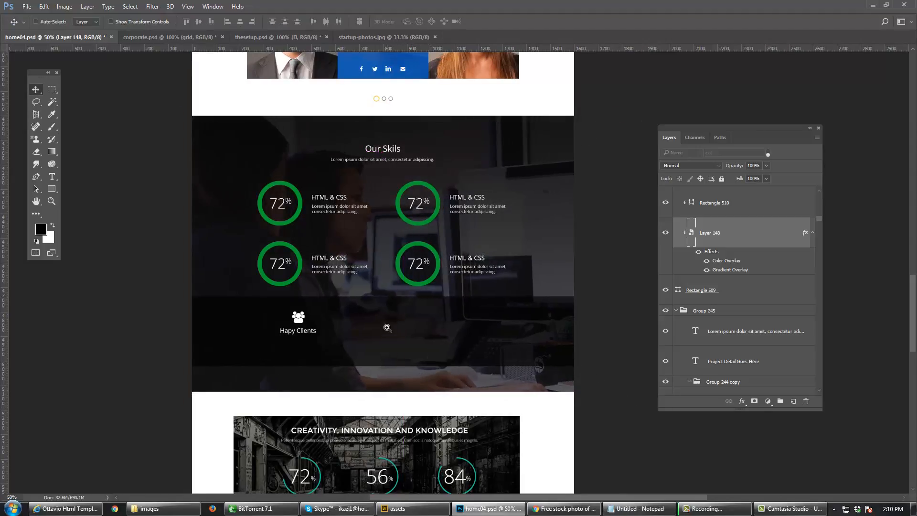
# Step: Move the dark strip down to the section's lower edge and shift the people icon and Hapy Clients label down onto it
pyautogui.keyDown('ctrl'); pyautogui.click(387, 328); pyautogui.keyUp('ctrl')
pyautogui.keyDown('ctrl'); pyautogui.click(334, 353); pyautogui.keyUp('ctrl')
pyautogui.moveTo(333, 354); pyautogui.dragTo(381, 324)
pyautogui.click(304, 244)
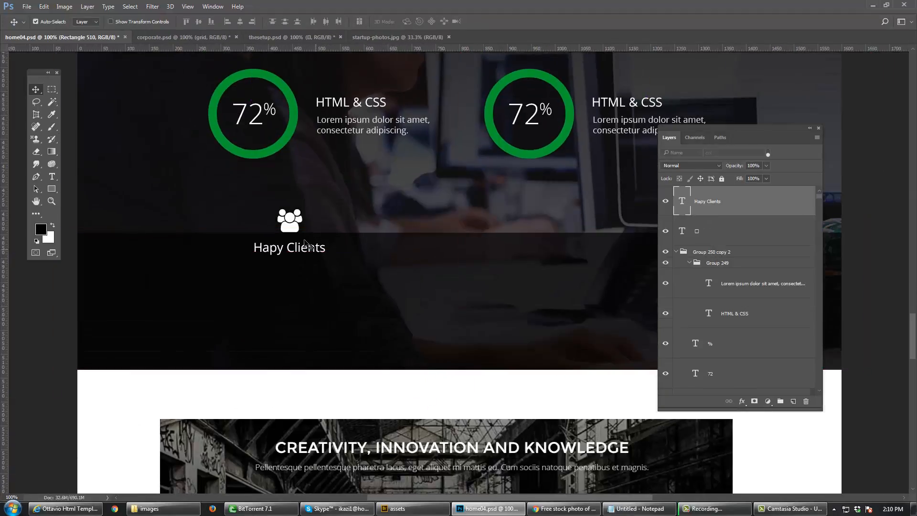
pyautogui.moveTo(293, 232); pyautogui.dragTo(293, 318)
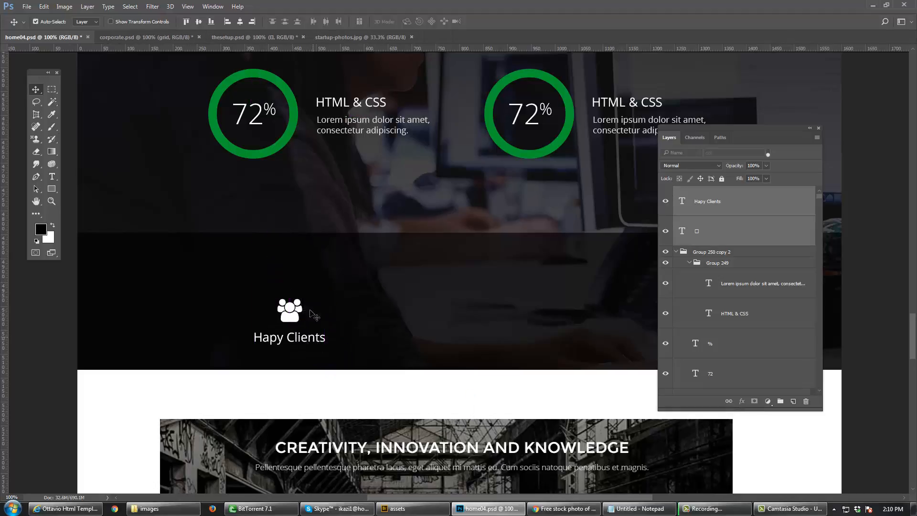
# Step: Duplicate the 72 from a percentage circle onto the dark strip above the people icon and change its text to 1024
pyautogui.moveTo(262, 128); pyautogui.dragTo(302, 273)
pyautogui.press('t')
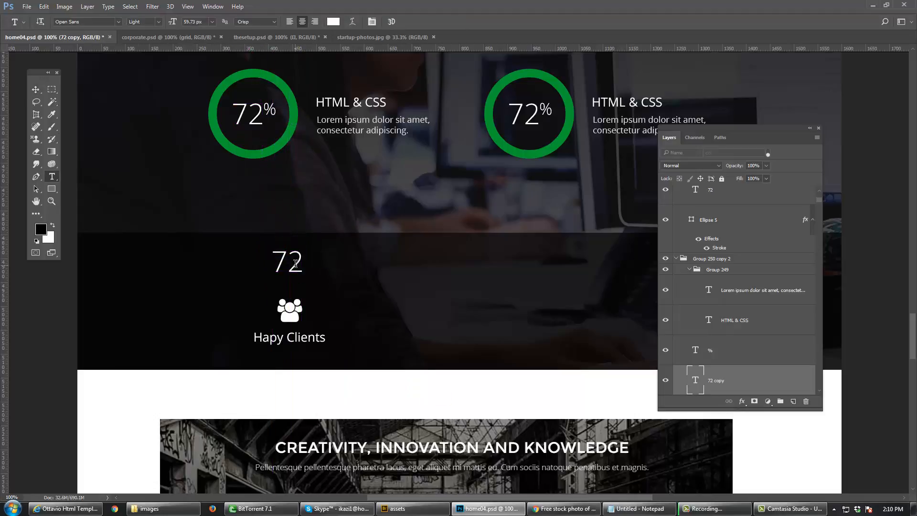
pyautogui.press('Return')
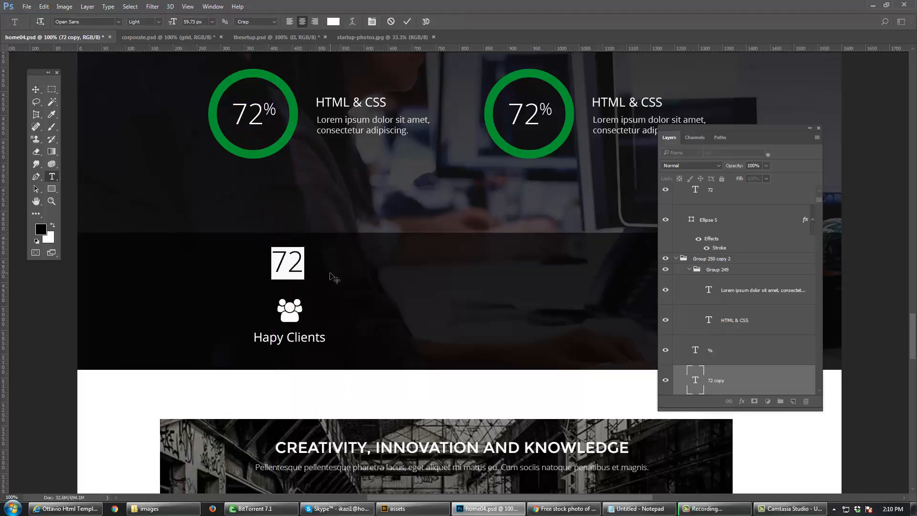
pyautogui.write('102')
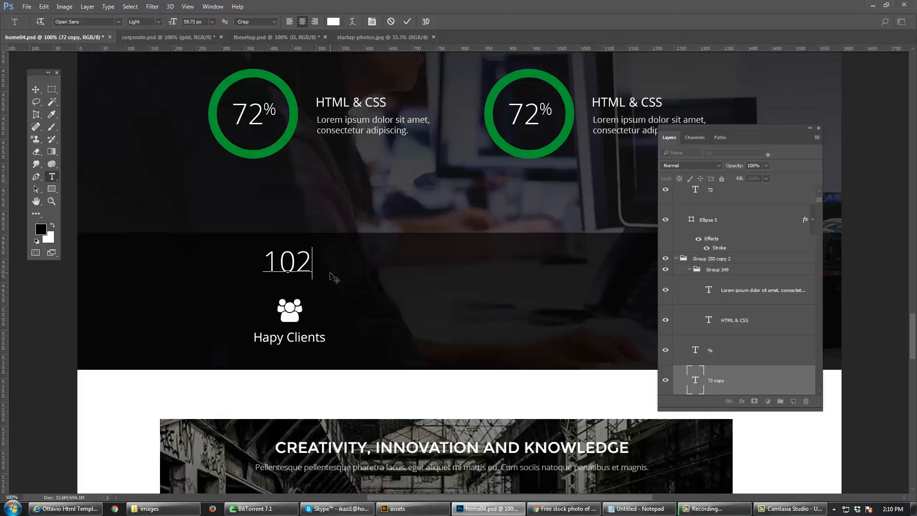
pyautogui.write('4')
pyautogui.hotkey('ctrl', 'Return')
pyautogui.press('v')
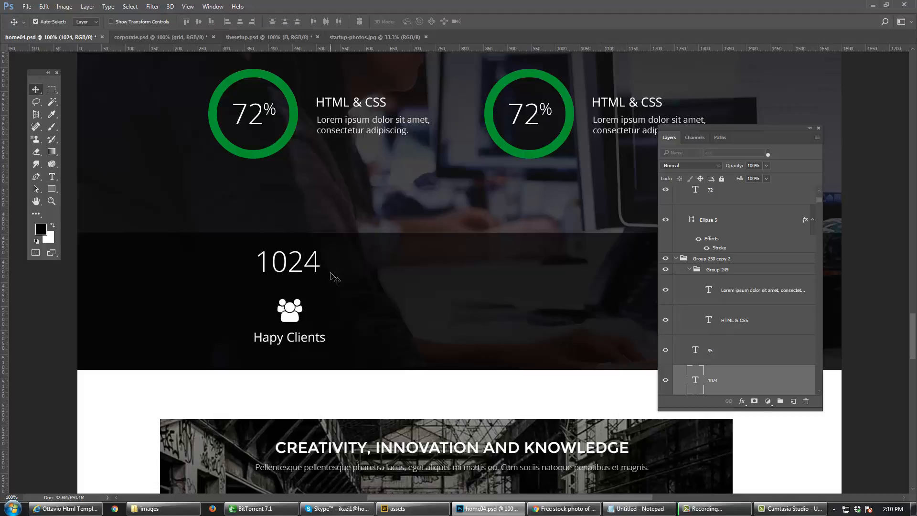
# Step: Move the 1024 number to the lower part of the strip and raise the people icon and Hapy Clients label above it
pyautogui.moveTo(309, 266); pyautogui.dragTo(311, 369)
pyautogui.keyDown('shift'); pyautogui.click(312, 338); pyautogui.keyUp('shift')
pyautogui.moveTo(295, 320); pyautogui.dragTo(295, 290)
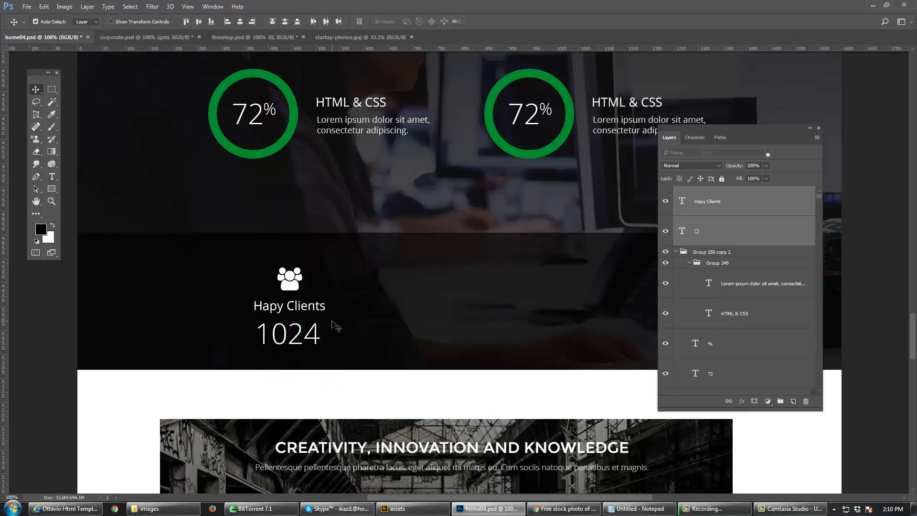
# Step: Show the guides and the Image Columns overlay across the page, collapsing the expanded skill group in the layer stack
pyautogui.moveTo(336, 326); pyautogui.dragTo(342, 293)
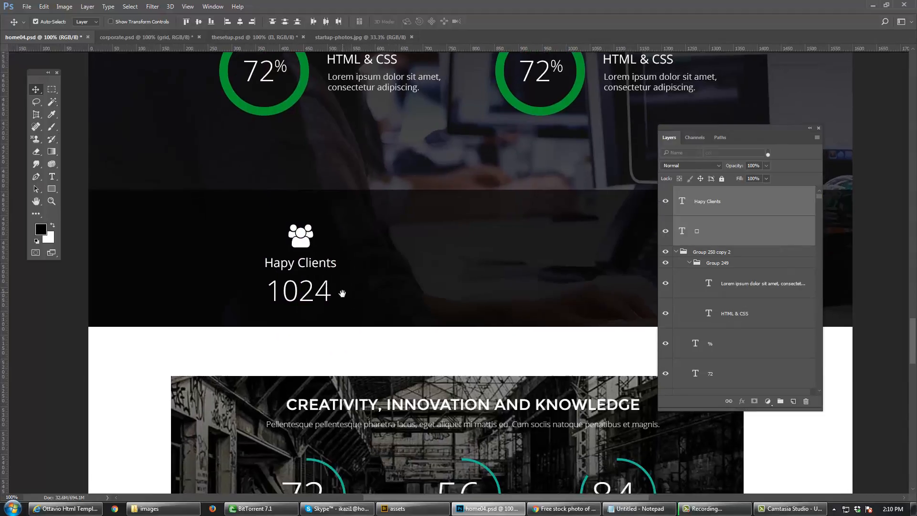
pyautogui.hotkey('ctrl', ';')
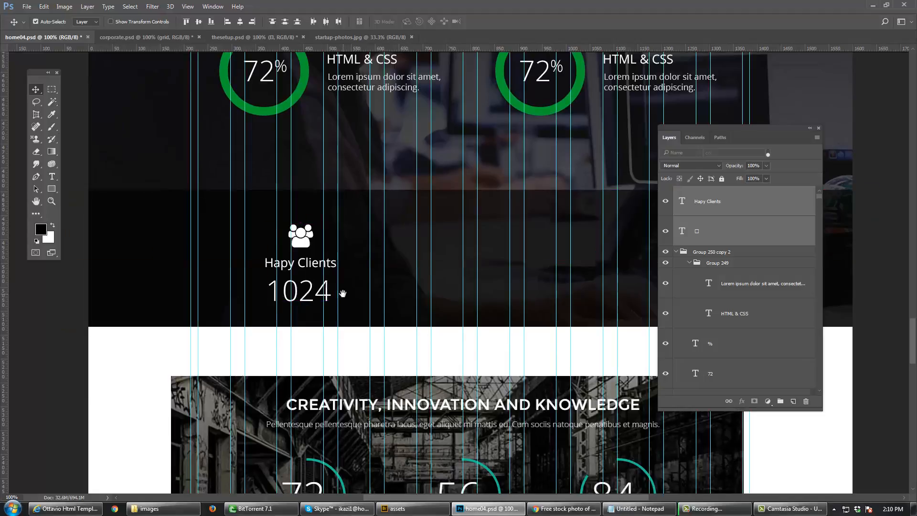
pyautogui.moveTo(342, 293); pyautogui.dragTo(348, 293)
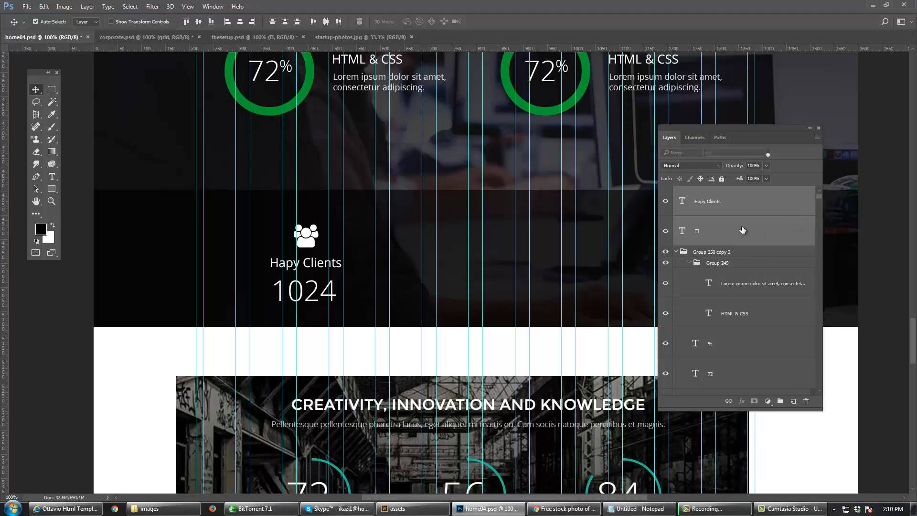
pyautogui.click(691, 264)
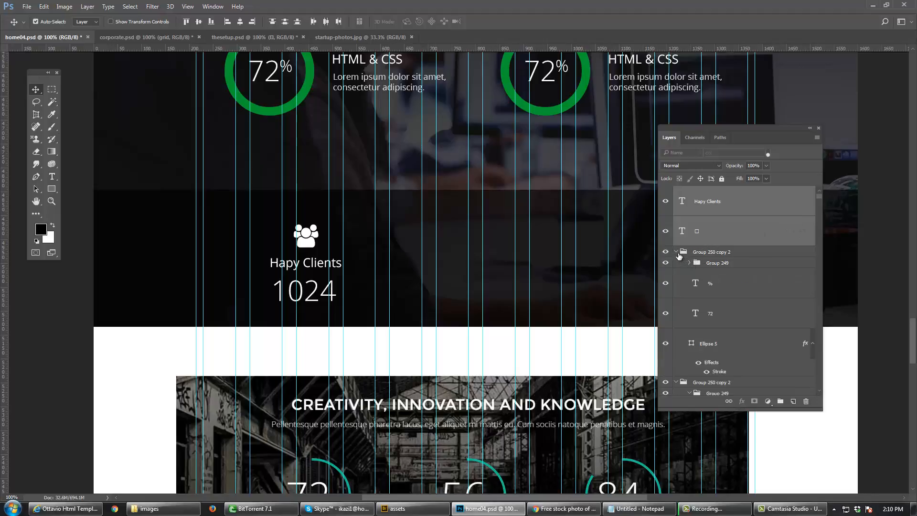
pyautogui.click(677, 253)
pyautogui.click(420, 251)
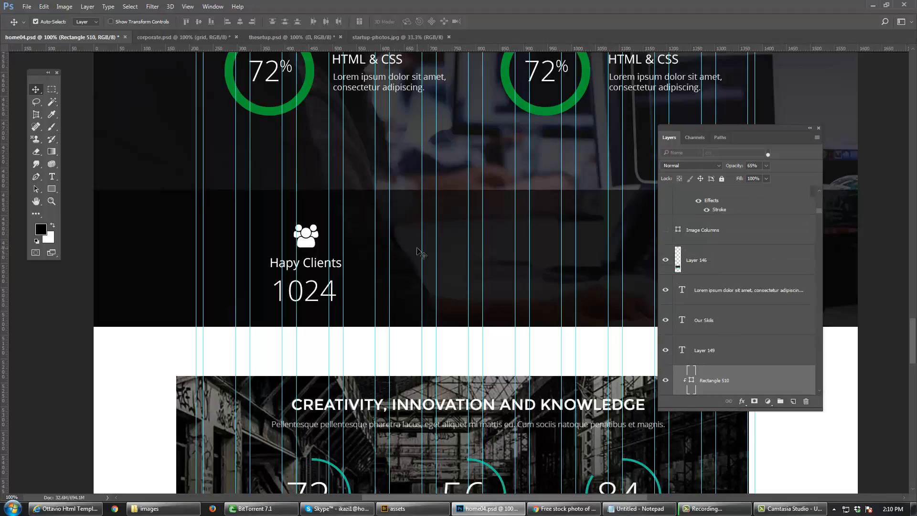
pyautogui.click(703, 231)
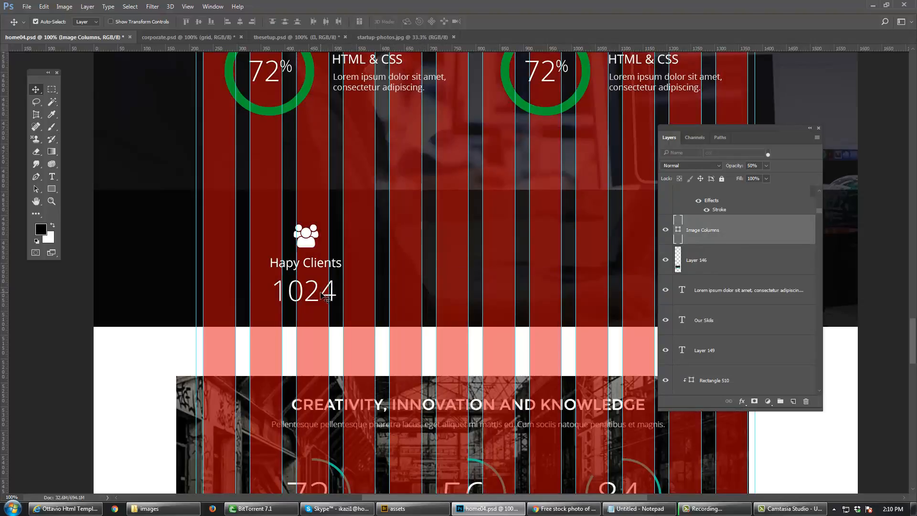
# Step: Centre the 1024 number under the Hapy Clients label and group it with the label and icon at the top of the layer stack
pyautogui.moveTo(313, 292); pyautogui.dragTo(313, 298)
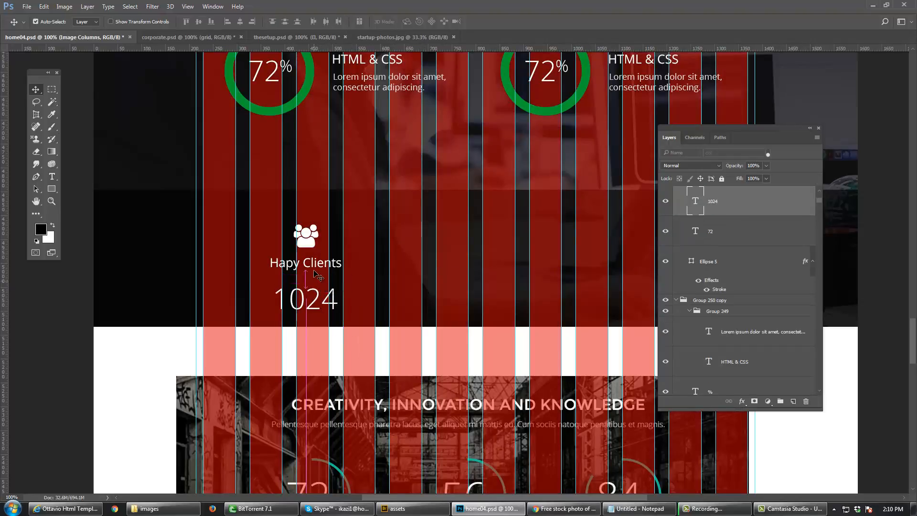
pyautogui.hotkey('ctrl', 'z')
pyautogui.keyDown('shift'); pyautogui.click(316, 267); pyautogui.keyUp('shift')
pyautogui.moveTo(316, 267); pyautogui.dragTo(311, 251)
pyautogui.hotkey('ctrl', 'z')
pyautogui.hotkey('ctrl', 'z')
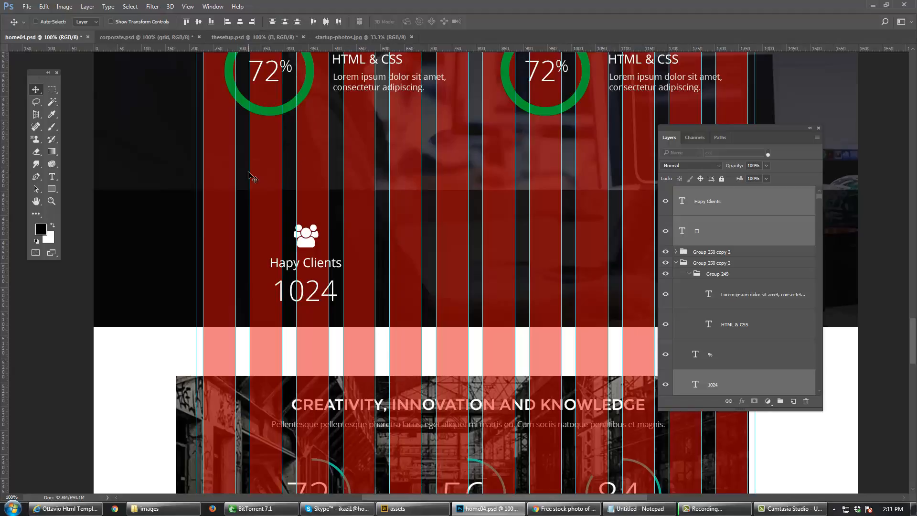
pyautogui.hotkey('ctrl', 'shift', ']')
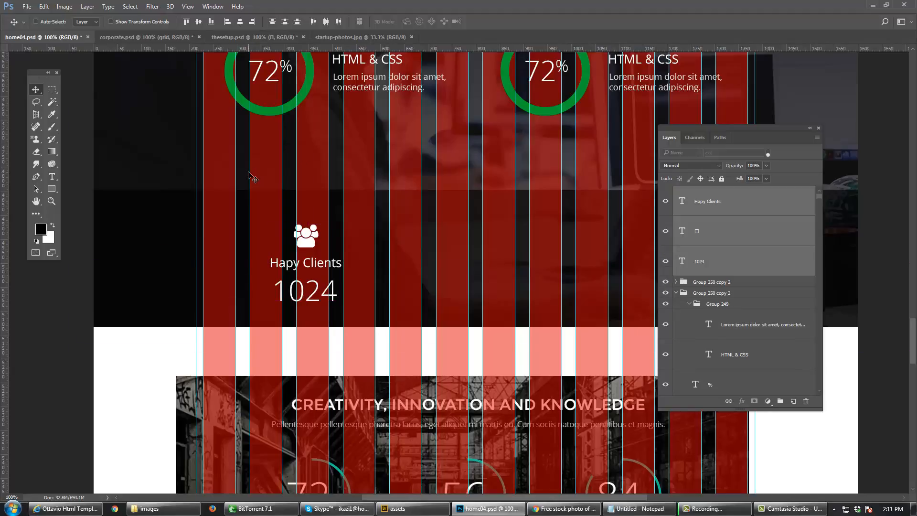
pyautogui.hotkey('ctrl', 'g')
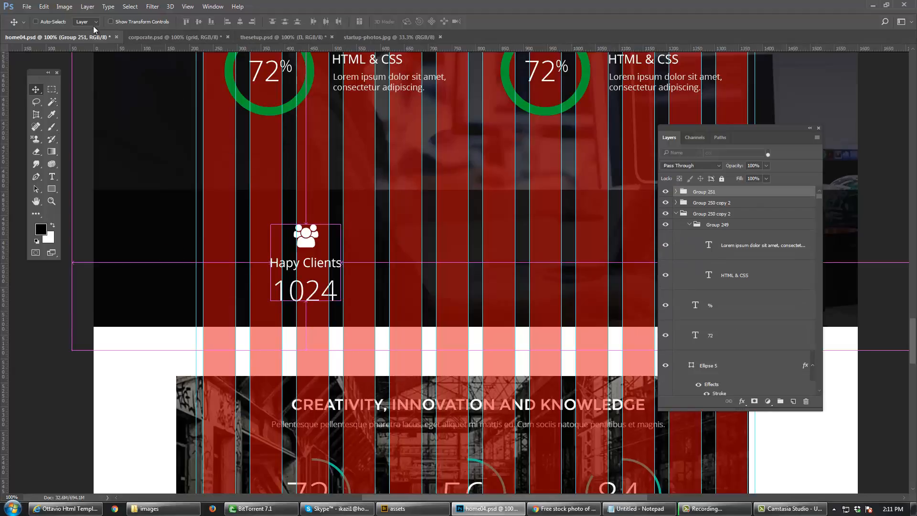
# Step: Set Auto-Select to Group and duplicate the counter group three times across the dark strip, spacing the copies along the column grid
pyautogui.click(94, 22)
pyautogui.click(82, 23)
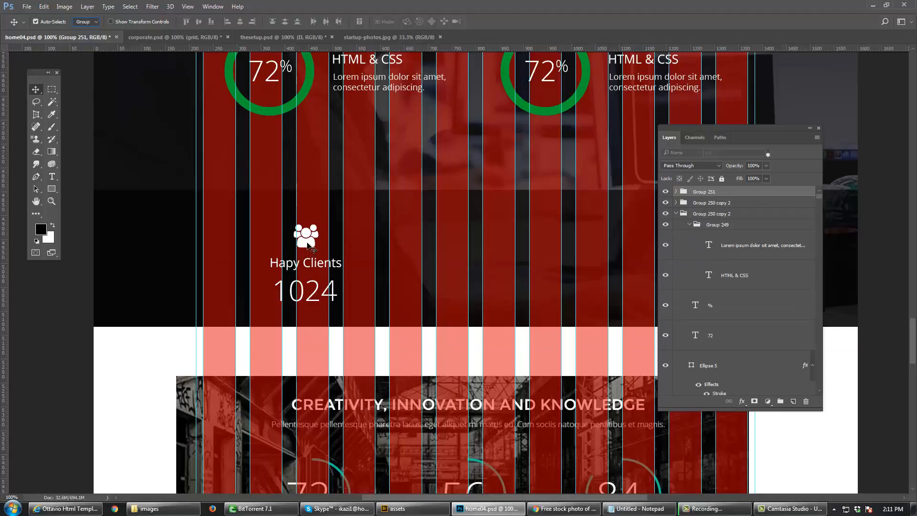
pyautogui.moveTo(309, 246); pyautogui.dragTo(497, 194)
pyautogui.press('Right')
pyautogui.press('Right')
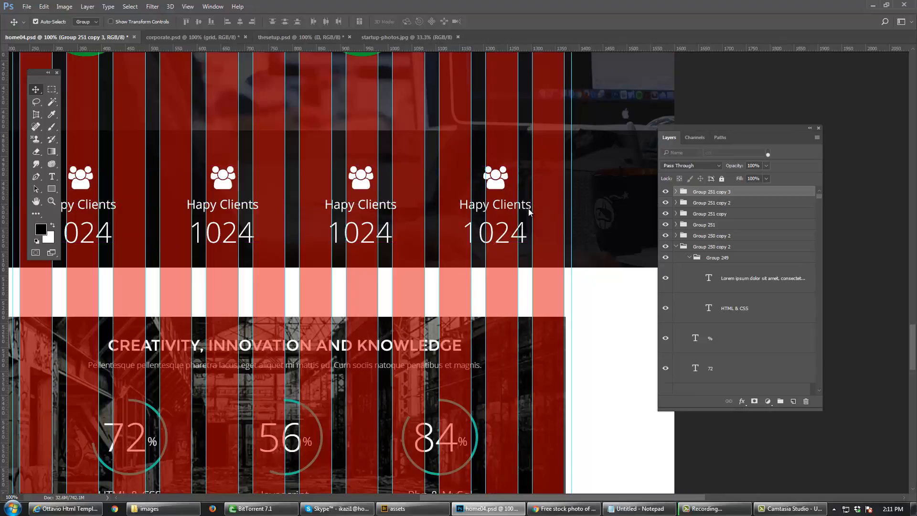
pyautogui.hotkey('shift', 'Right')
pyautogui.press('Right')
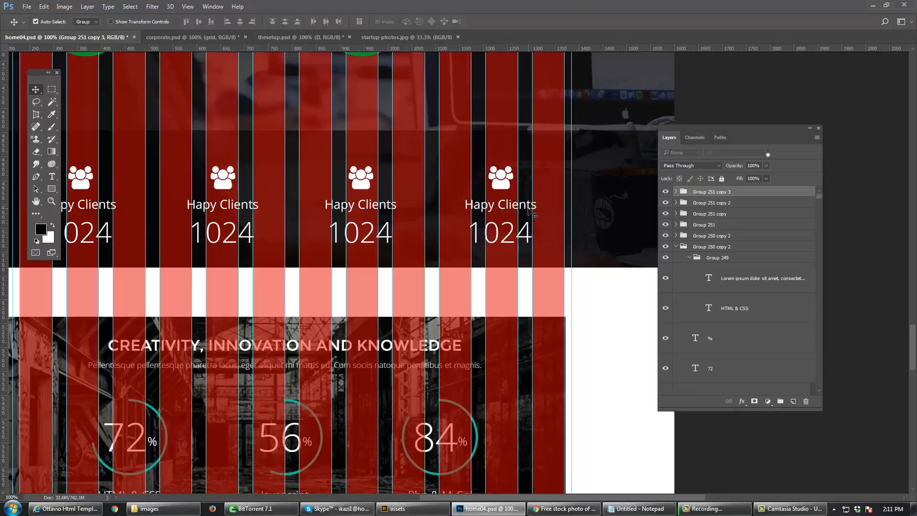
# Step: Set Auto-Select back to Layer and hide the Image Columns overlay
pyautogui.click(88, 22)
pyautogui.click(80, 36)
pyautogui.click(562, 195)
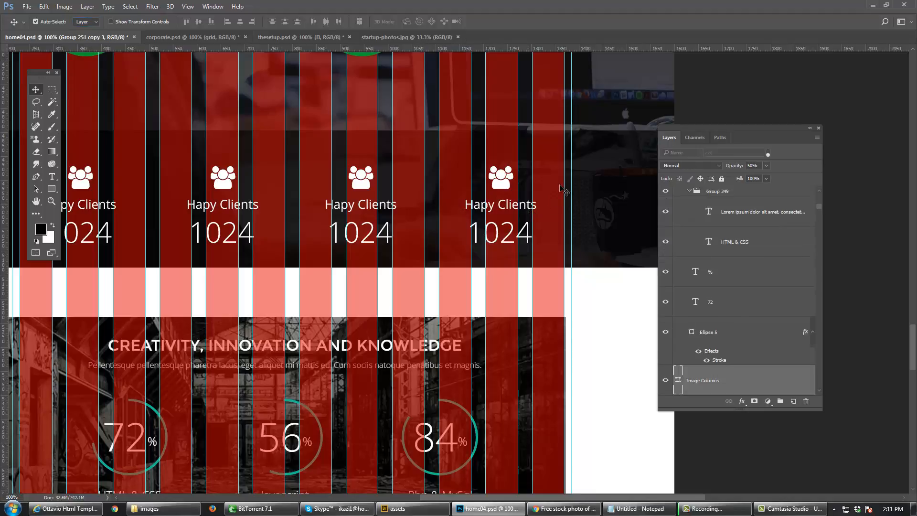
pyautogui.click(666, 381)
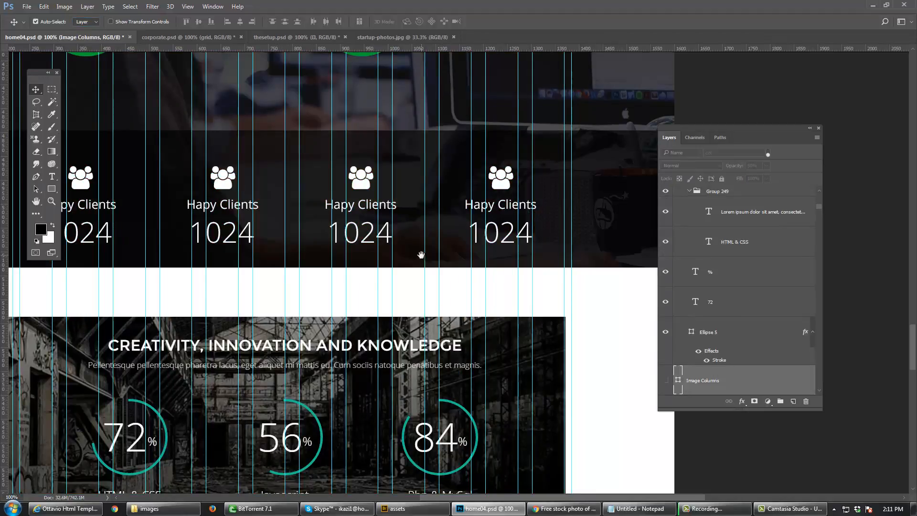
pyautogui.moveTo(502, 254); pyautogui.dragTo(542, 237)
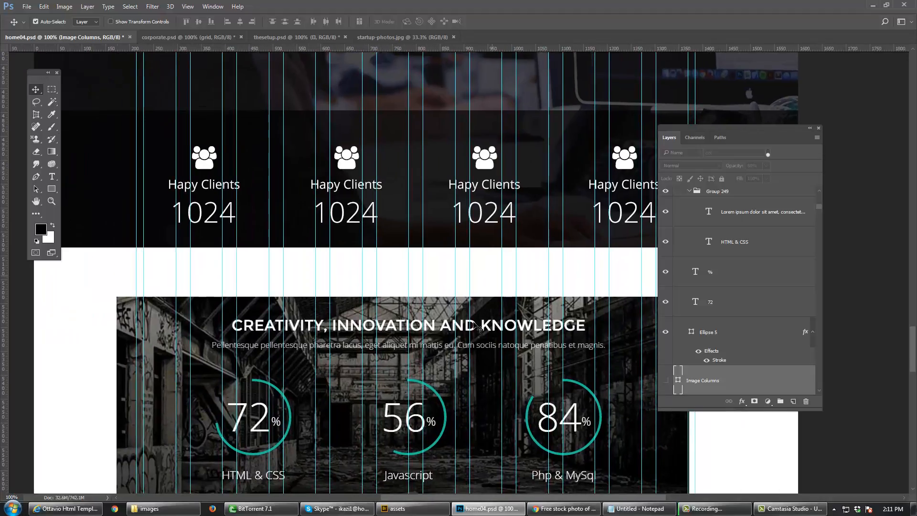
# Step: Rename the reference image's layer as ref, then hide that layer and the guides
pyautogui.click(431, 350)
pyautogui.moveTo(452, 358); pyautogui.dragTo(475, 245)
pyautogui.scroll(-3, 473, 292)
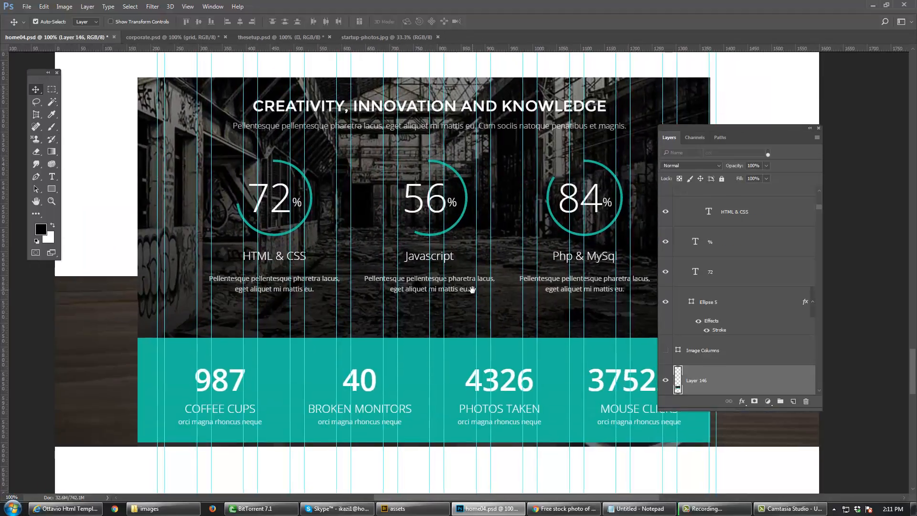
pyautogui.doubleClick(696, 381)
pyautogui.write('ref')
pyautogui.click(666, 381)
pyautogui.moveTo(451, 198); pyautogui.dragTo(459, 367)
pyautogui.hotkey('ctrl', ';')
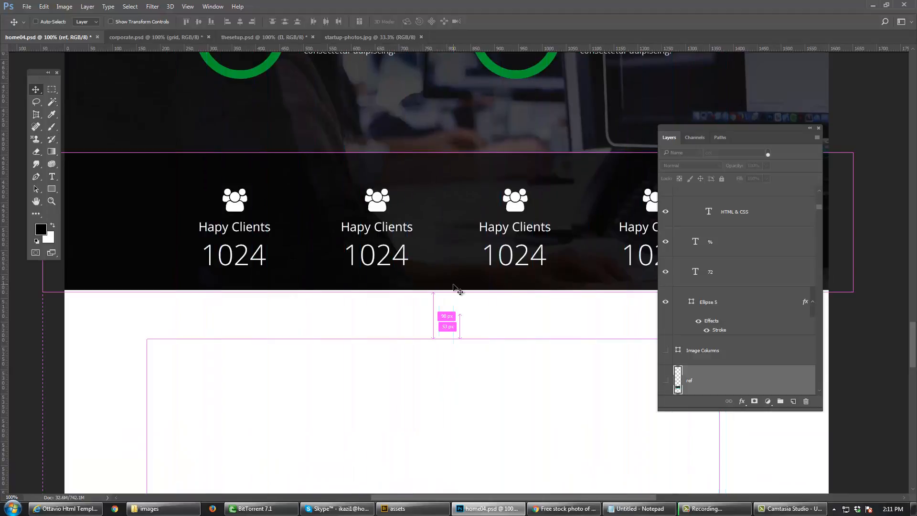
# Step: Fill the dark counter strip with the green sampled from the percentage circles
pyautogui.moveTo(493, 266); pyautogui.dragTo(497, 416)
pyautogui.press('i')
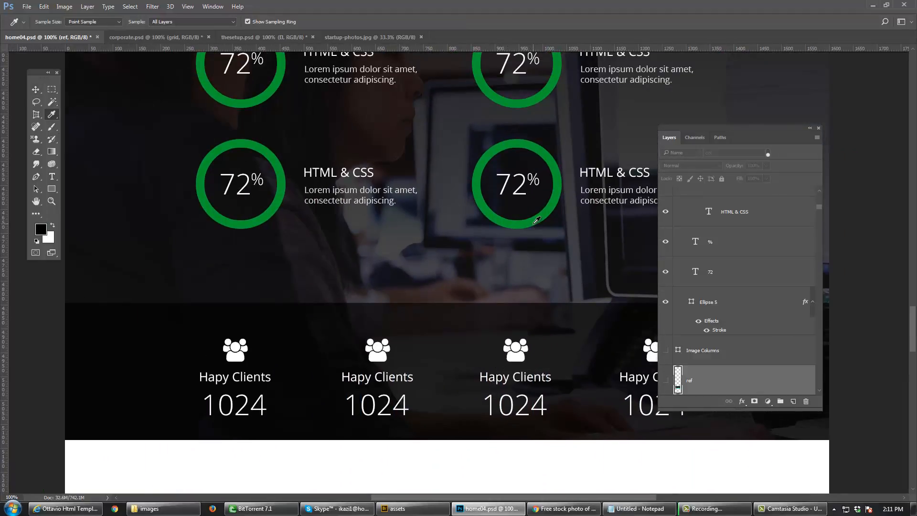
pyautogui.click(537, 220)
pyautogui.press('v')
pyautogui.click(458, 314)
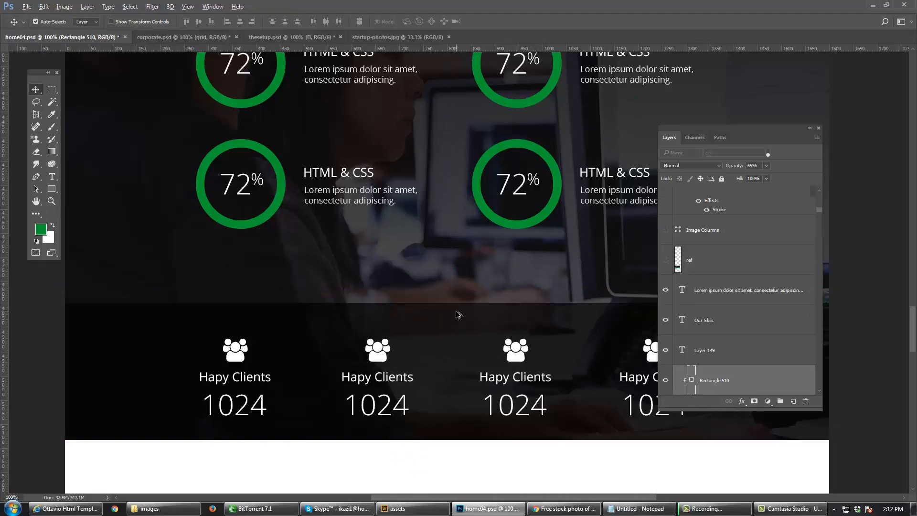
pyautogui.hotkey('alt', 'BackSpace')
pyautogui.moveTo(465, 352); pyautogui.dragTo(439, 413)
pyautogui.moveTo(438, 314); pyautogui.dragTo(440, 388)
pyautogui.keyDown('ctrl'); pyautogui.keyDown('alt'); pyautogui.click(442, 299); pyautogui.keyUp('alt'); pyautogui.keyUp('ctrl')
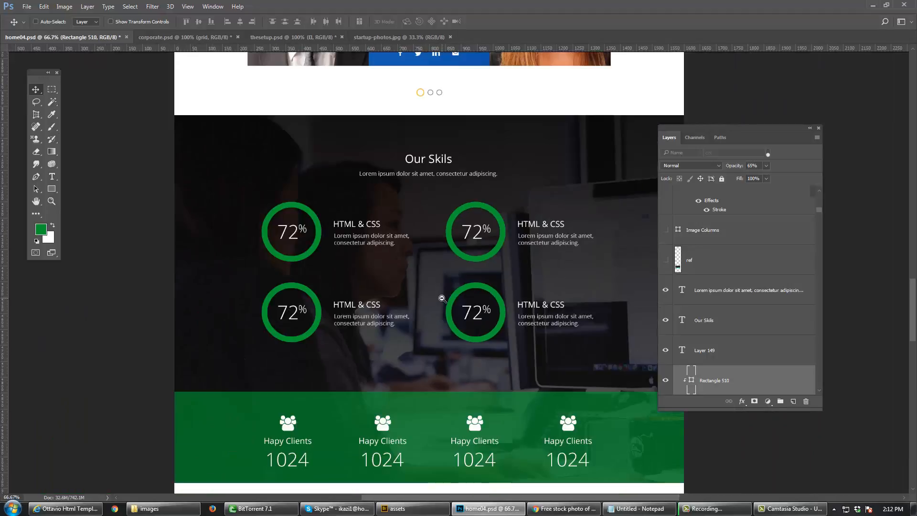
# Step: Fill the counter strip with the blue sampled from the blue button above the Our Team section
pyautogui.keyDown('ctrl'); pyautogui.keyDown('alt'); pyautogui.click(440, 296); pyautogui.keyUp('alt'); pyautogui.keyUp('ctrl')
pyautogui.keyDown('ctrl'); pyautogui.keyDown('alt'); pyautogui.click(442, 294); pyautogui.keyUp('alt'); pyautogui.keyUp('ctrl')
pyautogui.moveTo(448, 249); pyautogui.dragTo(450, 329)
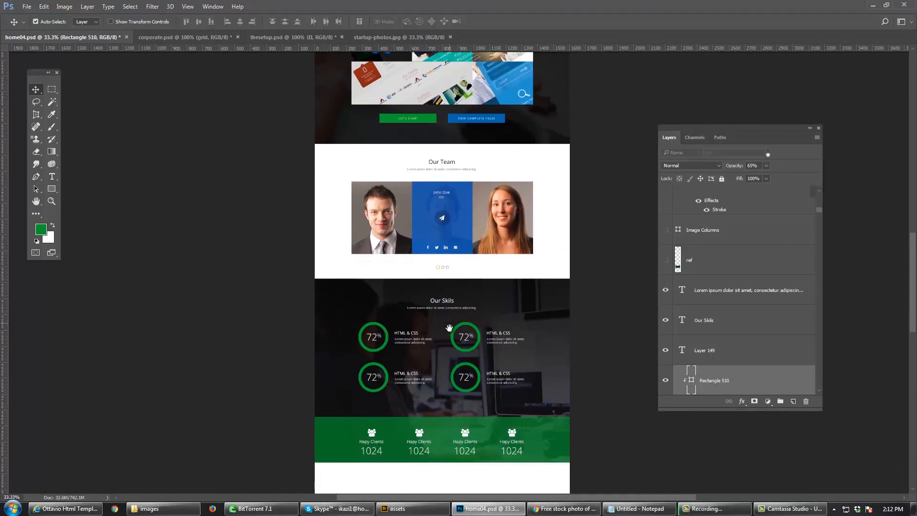
pyautogui.press('i')
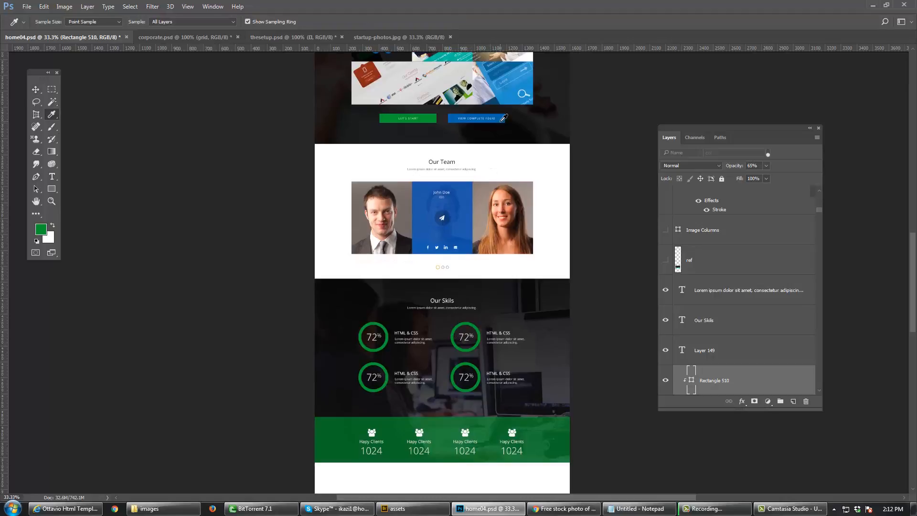
pyautogui.click(504, 119)
pyautogui.press('v')
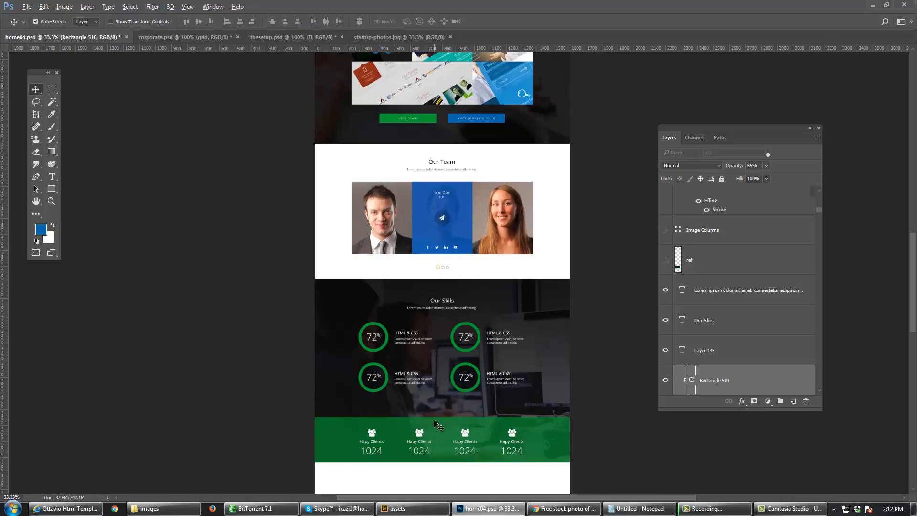
pyautogui.hotkey('alt', 'BackSpace')
pyautogui.moveTo(434, 420); pyautogui.dragTo(444, 341)
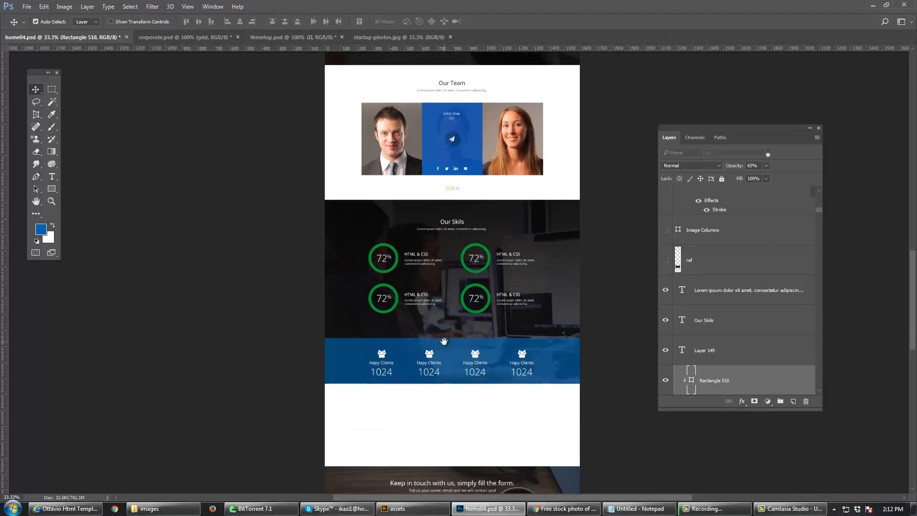
# Step: Check the counter strip and the blank area beneath it at 100% zoom, and save the document
pyautogui.doubleClick(52, 203)
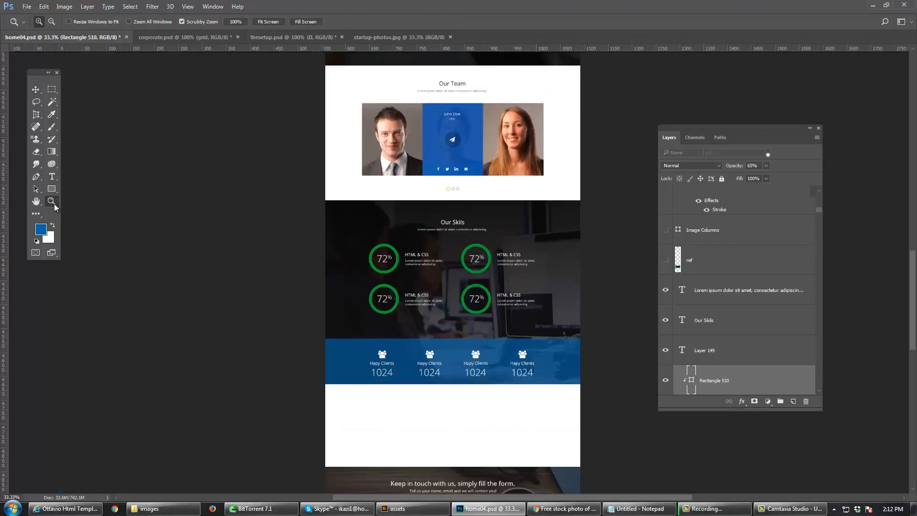
pyautogui.press('v')
pyautogui.moveTo(412, 431); pyautogui.dragTo(396, 283)
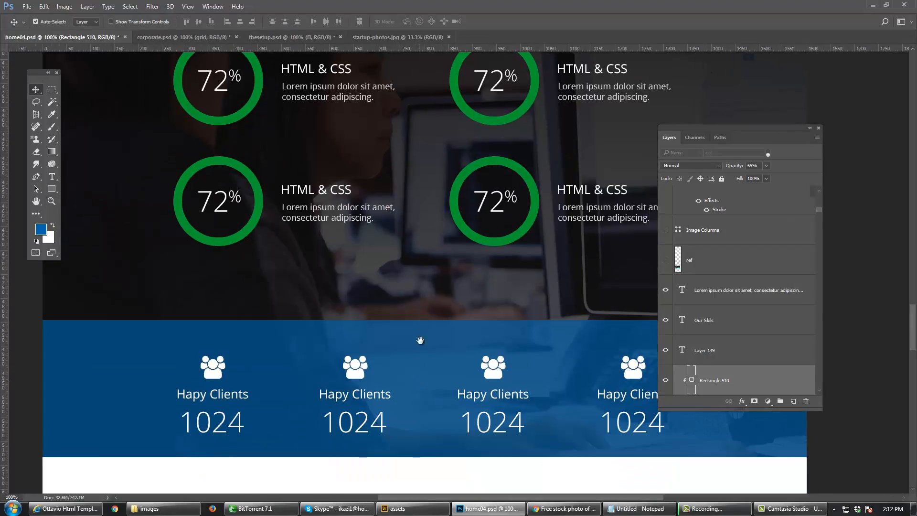
pyautogui.moveTo(426, 318); pyautogui.dragTo(426, 291)
pyautogui.moveTo(427, 343); pyautogui.dragTo(430, 293)
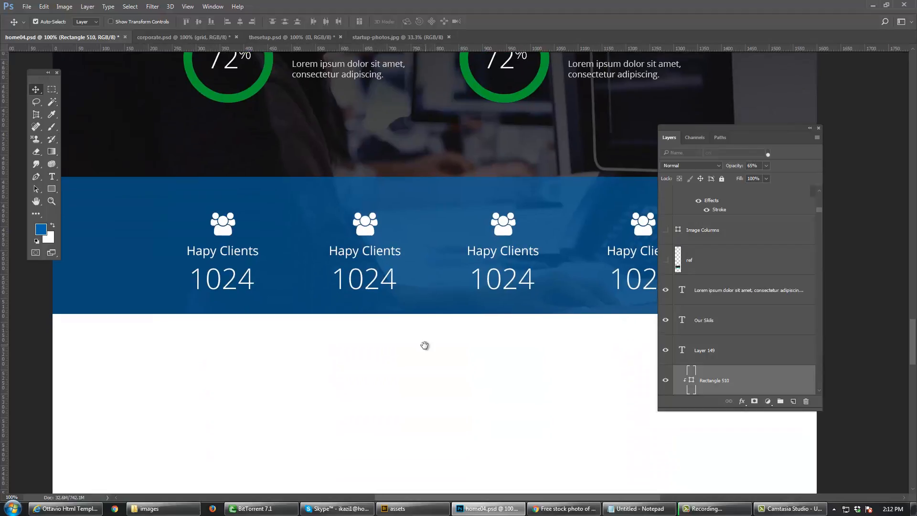
pyautogui.moveTo(426, 346); pyautogui.dragTo(431, 268)
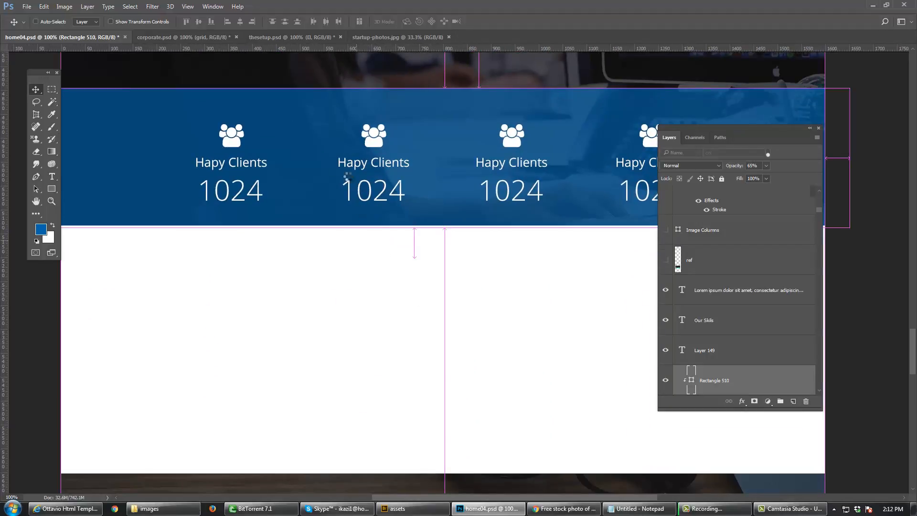
pyautogui.hotkey('ctrl', 's')
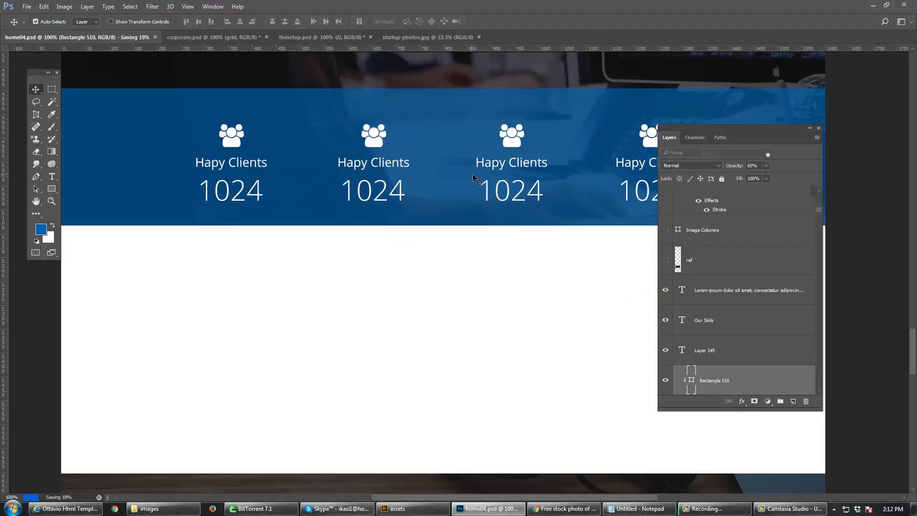
pyautogui.press('ctrl')
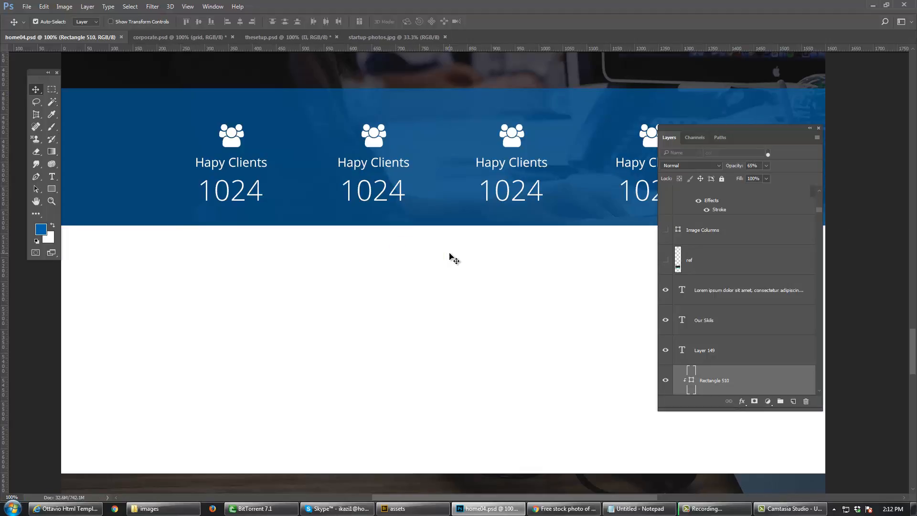
pyautogui.moveTo(450, 203); pyautogui.dragTo(437, 287)
pyautogui.moveTo(436, 240); pyautogui.dragTo(436, 298)
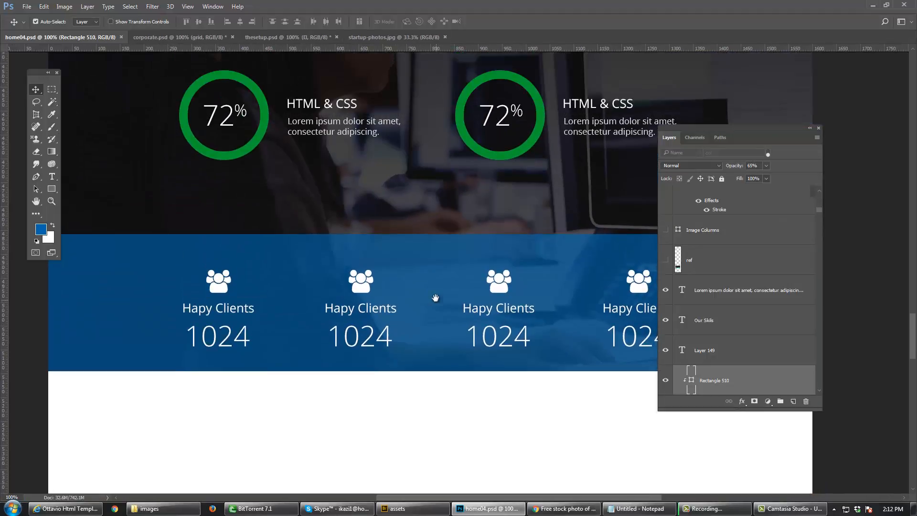
pyautogui.keyDown('ctrl'); pyautogui.keyDown('alt'); pyautogui.click(436, 245); pyautogui.keyUp('alt'); pyautogui.keyUp('ctrl')
pyautogui.moveTo(482, 123); pyautogui.dragTo(471, 190)
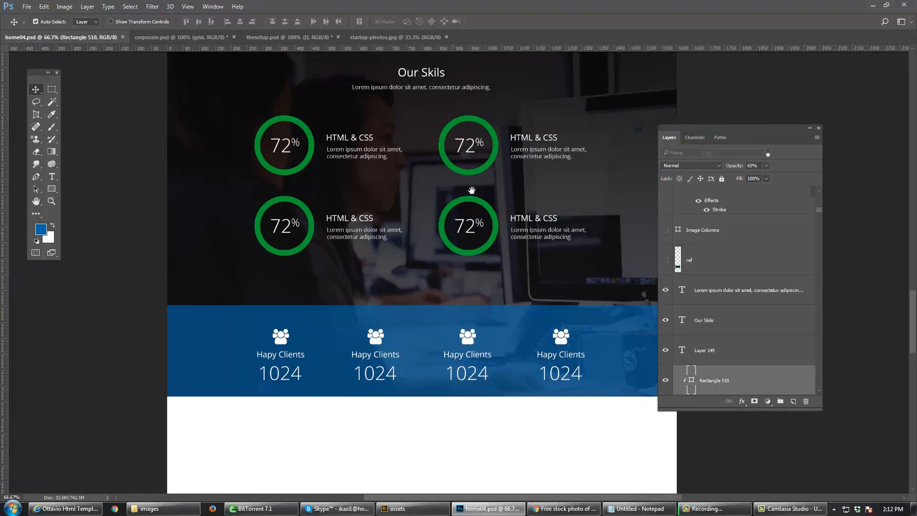